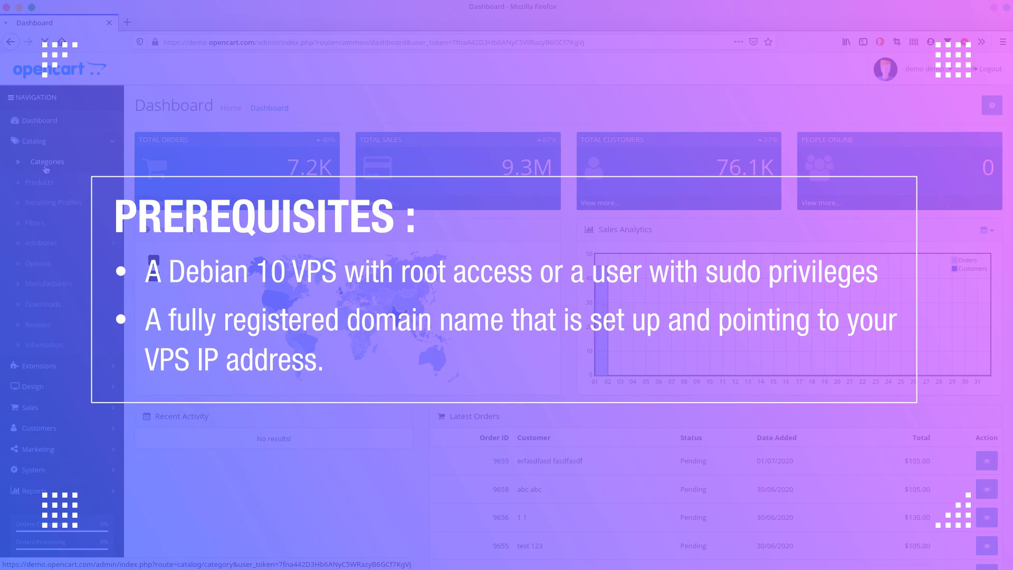
Browse the admin sidebar's Catalog categories, then expand Extensions and Design toward Layouts
click(46, 163)
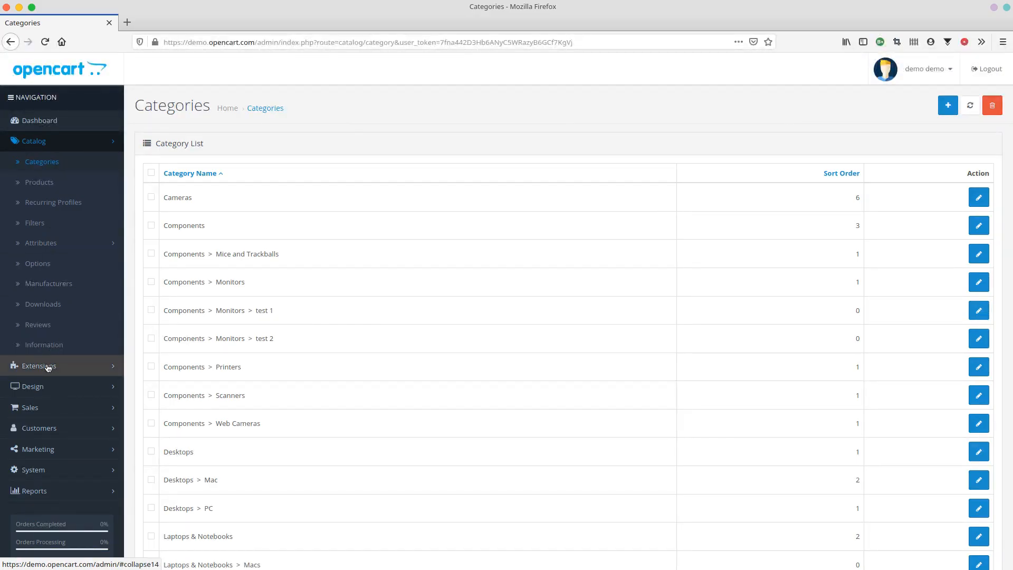
click(46, 366)
scroll(46, 379, down, 3)
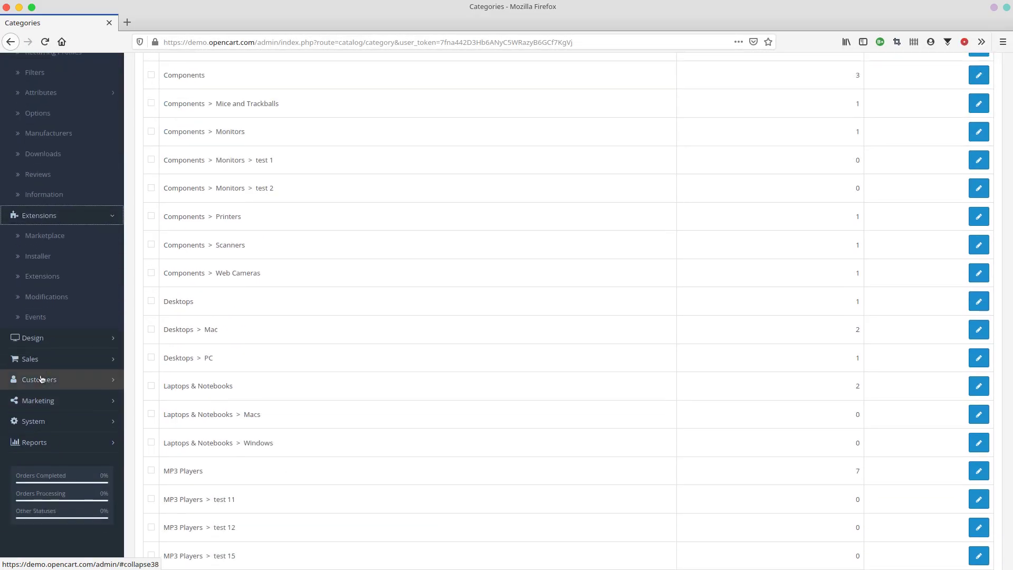
click(39, 339)
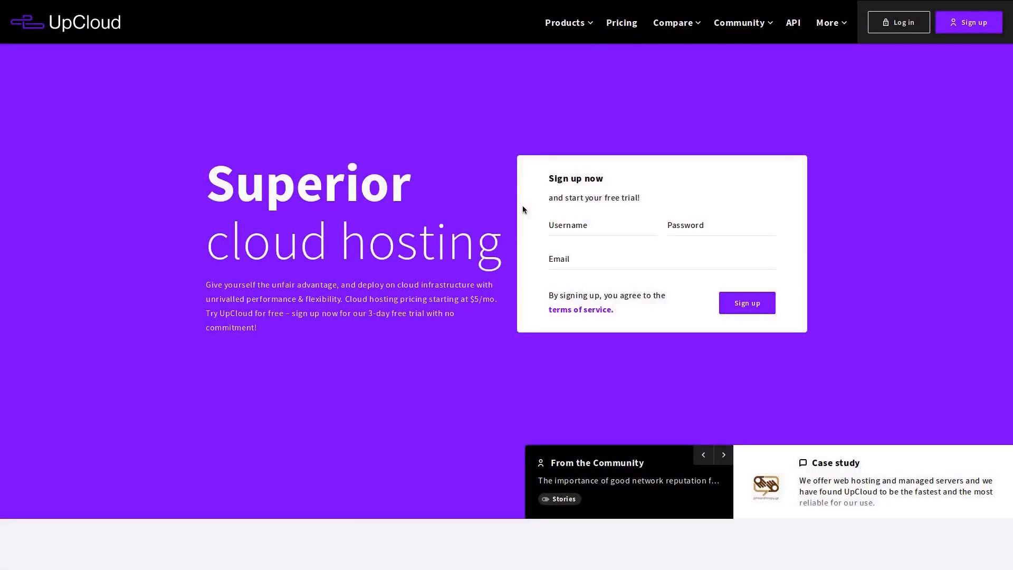
scroll(523, 210, down, 5)
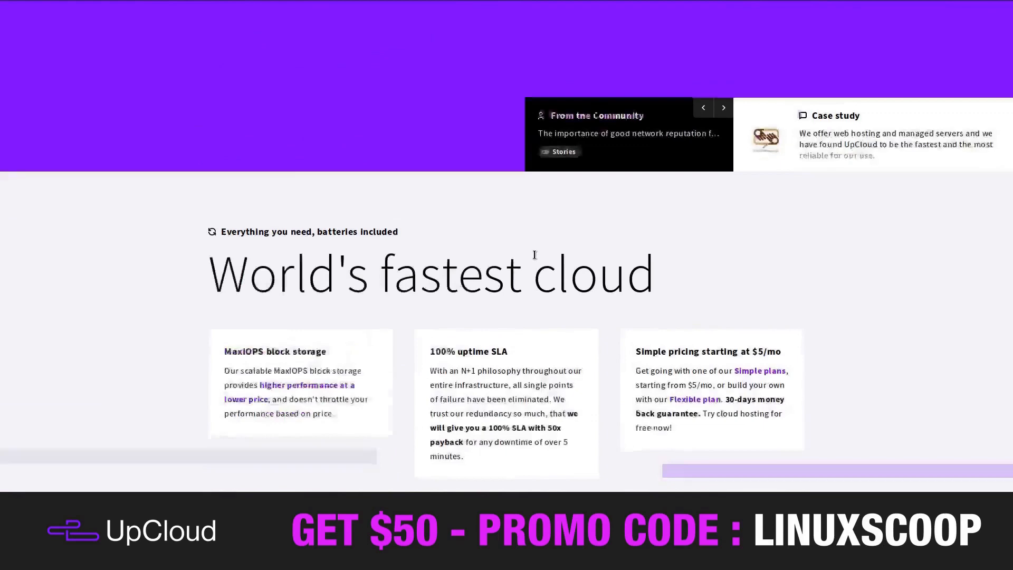
scroll(534, 259, down, 2)
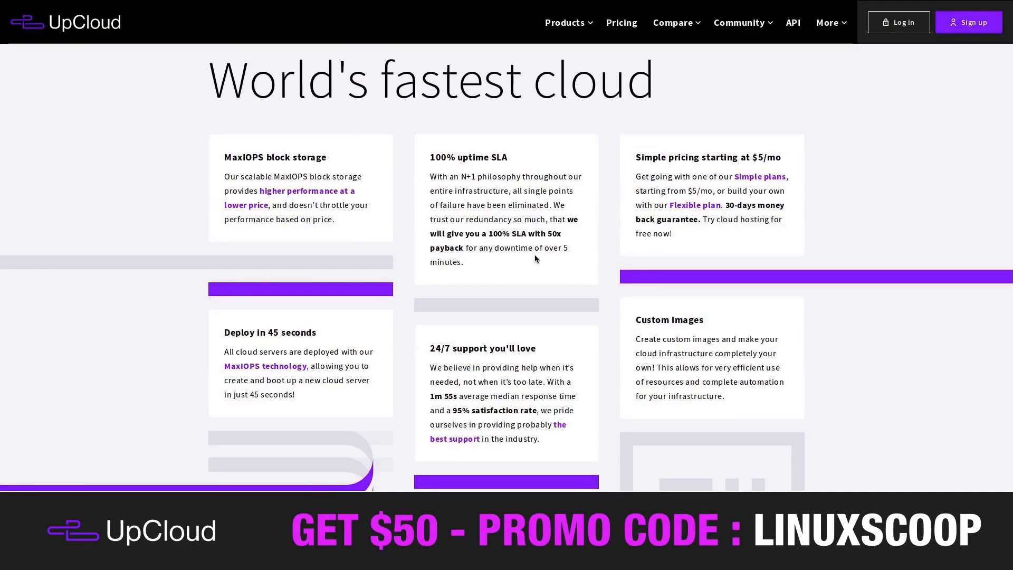
scroll(568, 203, down, 3)
scroll(568, 204, down, 2)
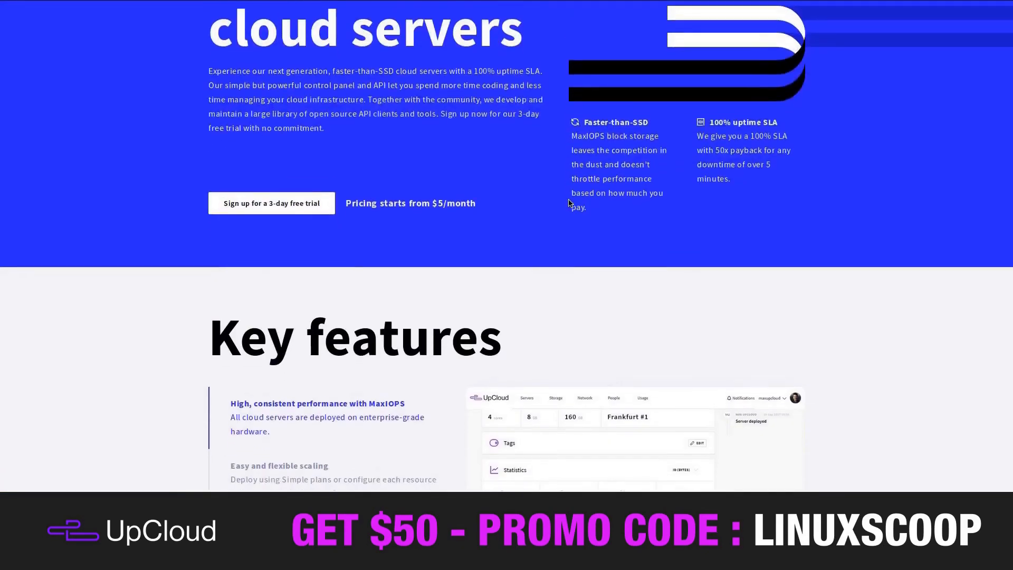
scroll(568, 203, down, 3)
scroll(570, 204, down, 4)
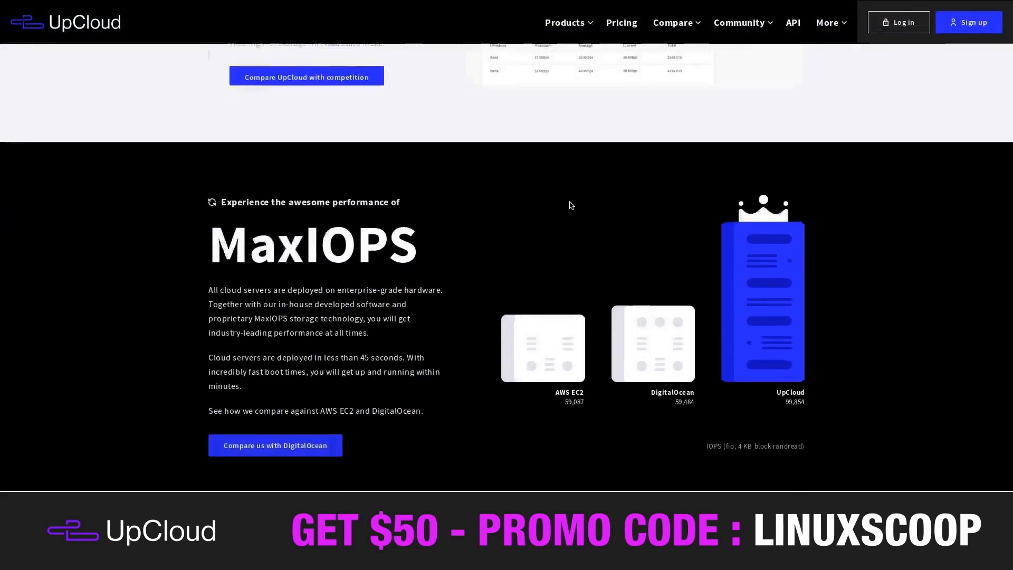
scroll(569, 204, down, 1)
scroll(611, 302, down, 2)
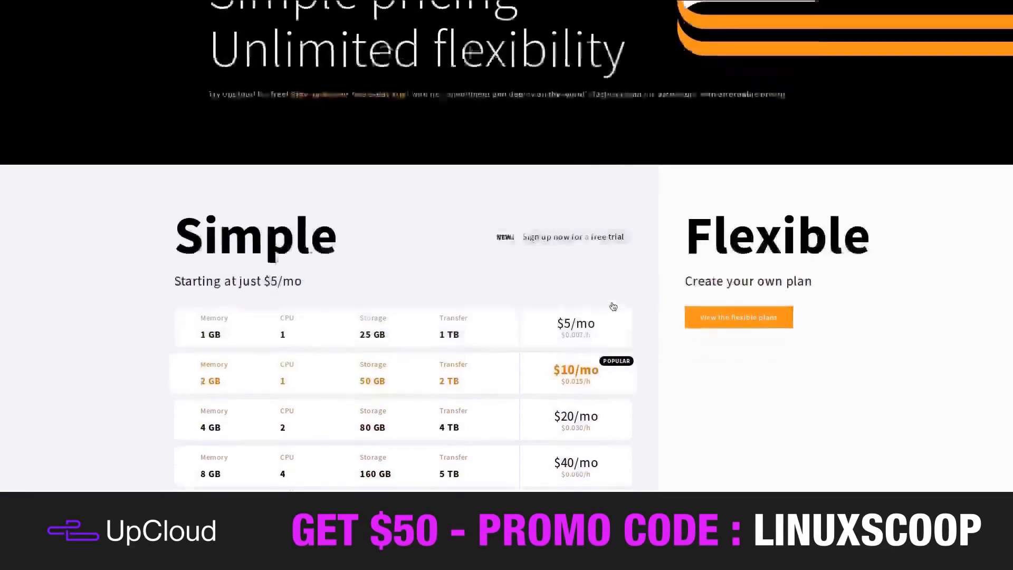
scroll(611, 303, down, 2)
scroll(611, 306, down, 1)
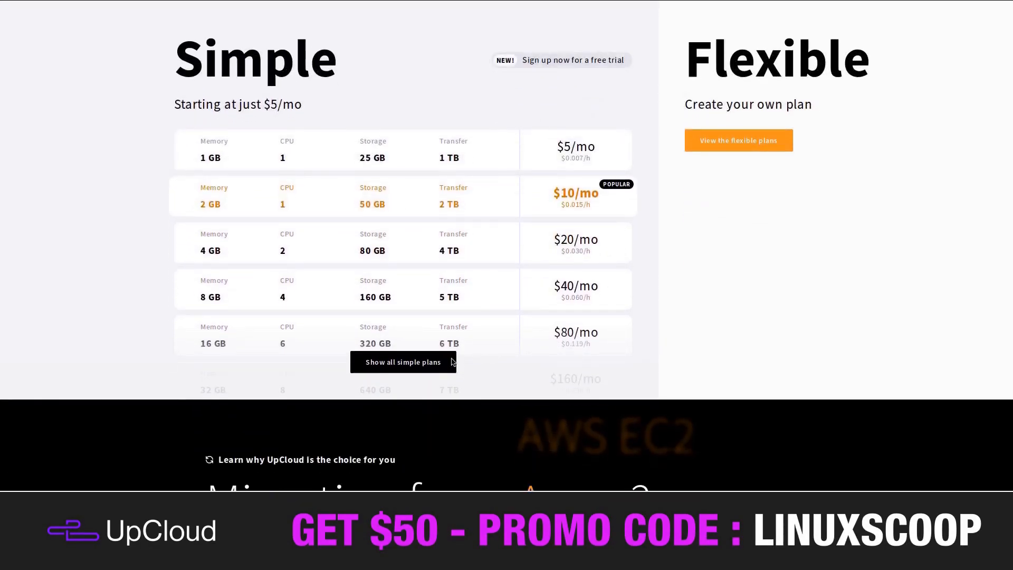
Expand the full list of Simple pricing plans up to the 64 GB, $320/month tier
click(419, 366)
scroll(418, 370, down, 1)
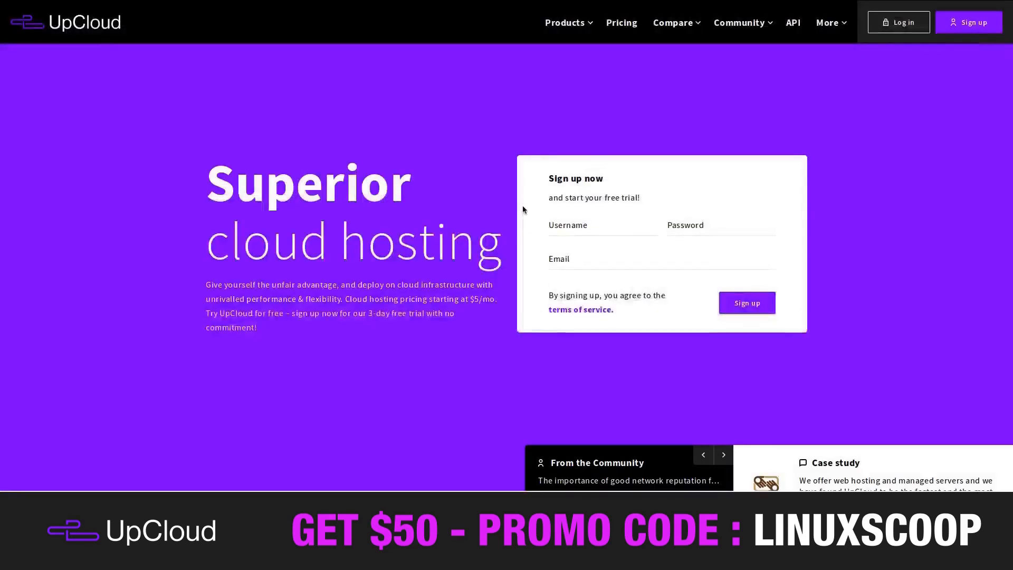
scroll(524, 207, down, 2)
scroll(526, 237, down, 4)
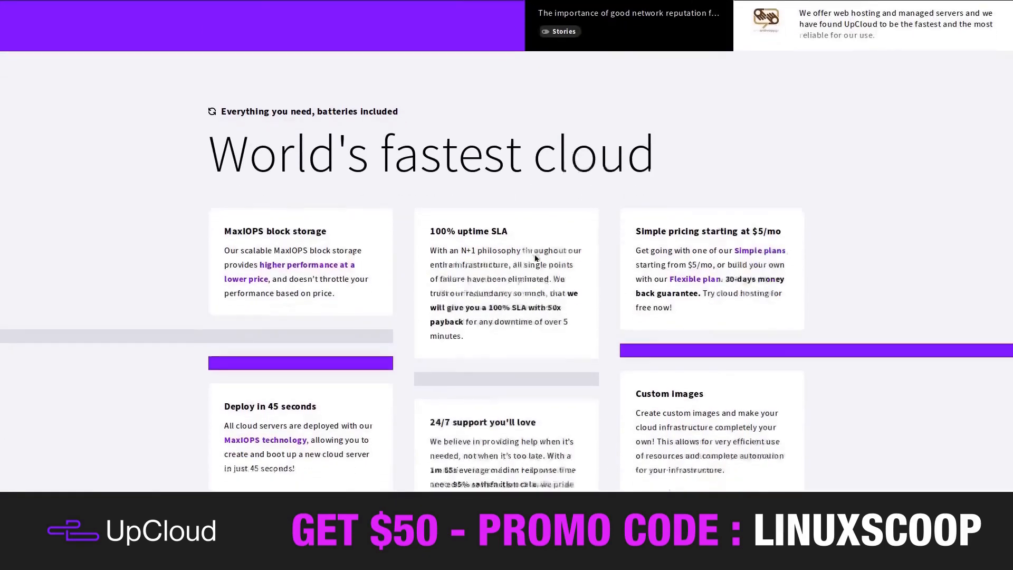
scroll(531, 249, down, 1)
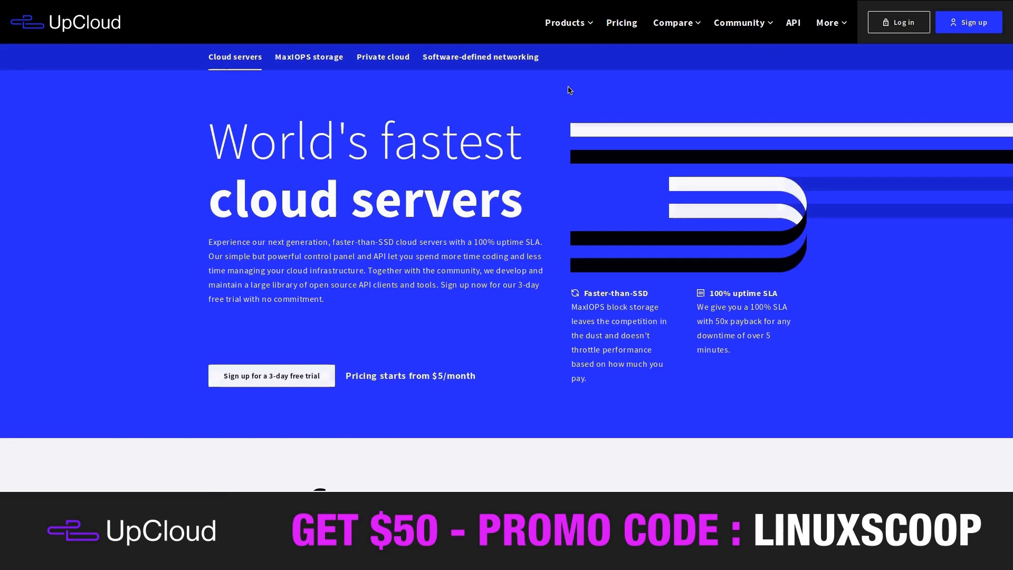
scroll(568, 202, down, 2)
scroll(568, 201, down, 3)
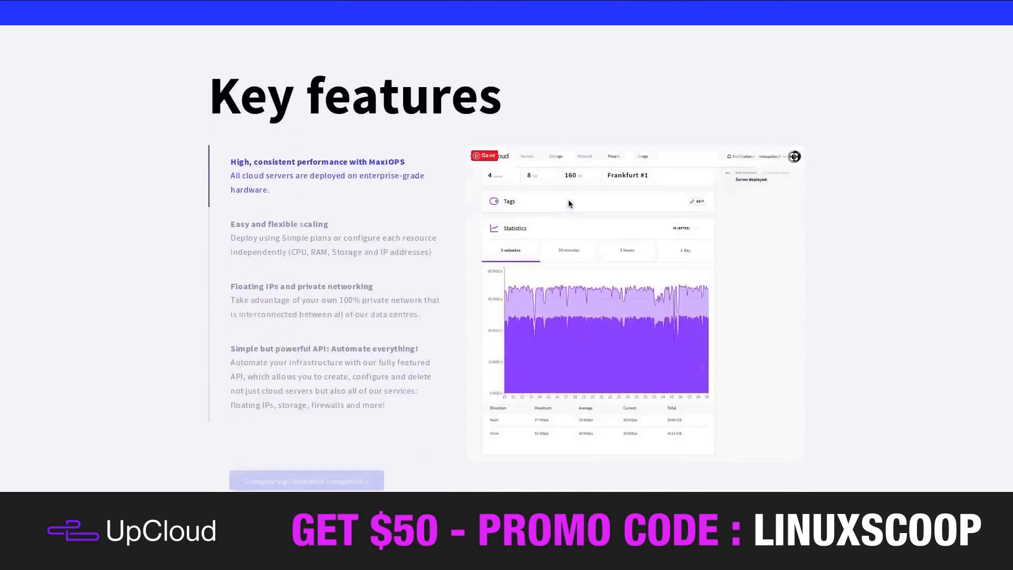
scroll(570, 206, down, 3)
scroll(570, 206, down, 3)
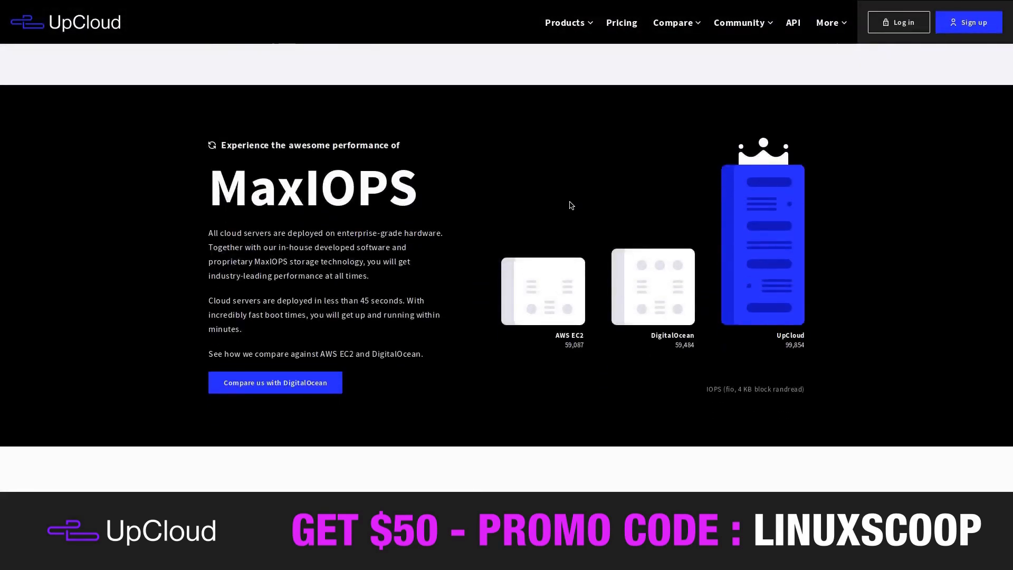
scroll(611, 307, down, 2)
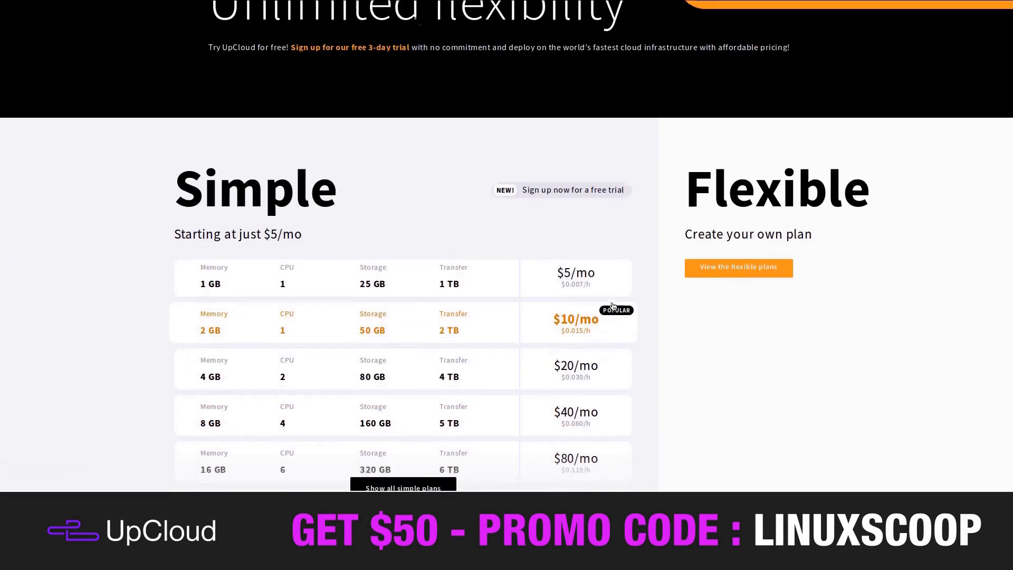
scroll(612, 307, down, 2)
click(418, 366)
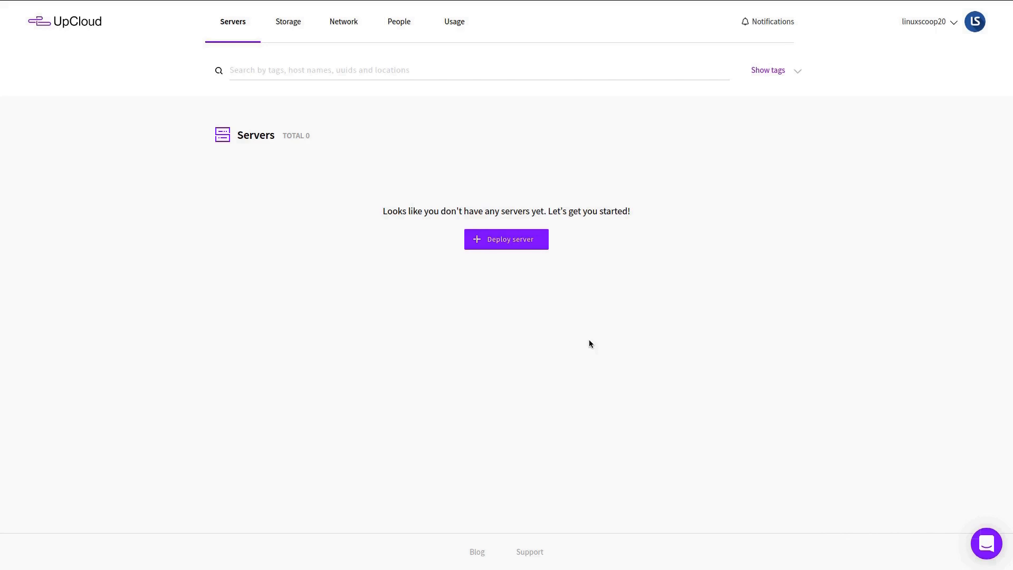
Deploy a new $10 (2 GB) Debian 10 server in US-CHI1 named linuxscoop, description debian10
click(516, 247)
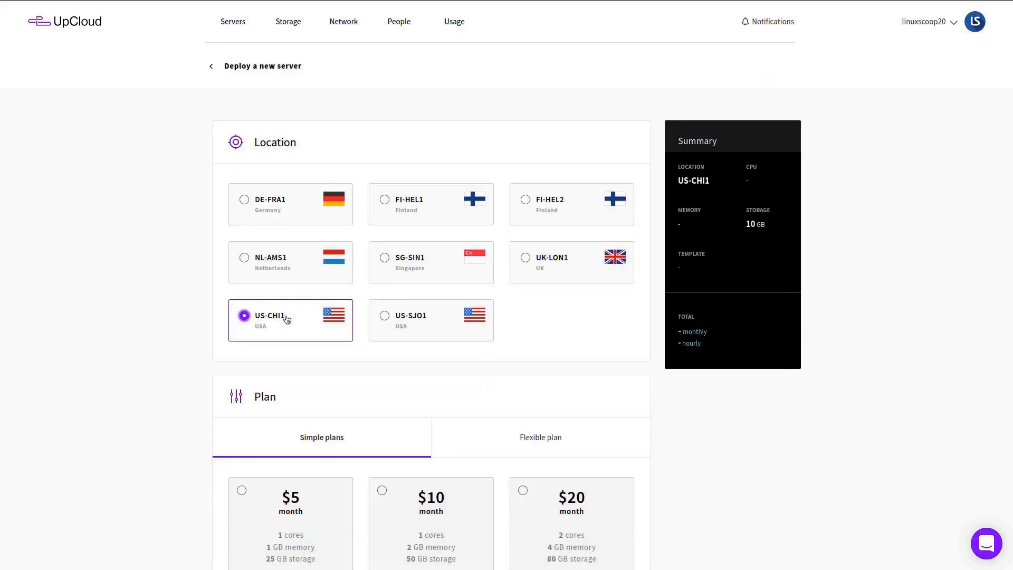
scroll(287, 319, down, 2)
scroll(323, 357, down, 1)
scroll(323, 357, down, 1)
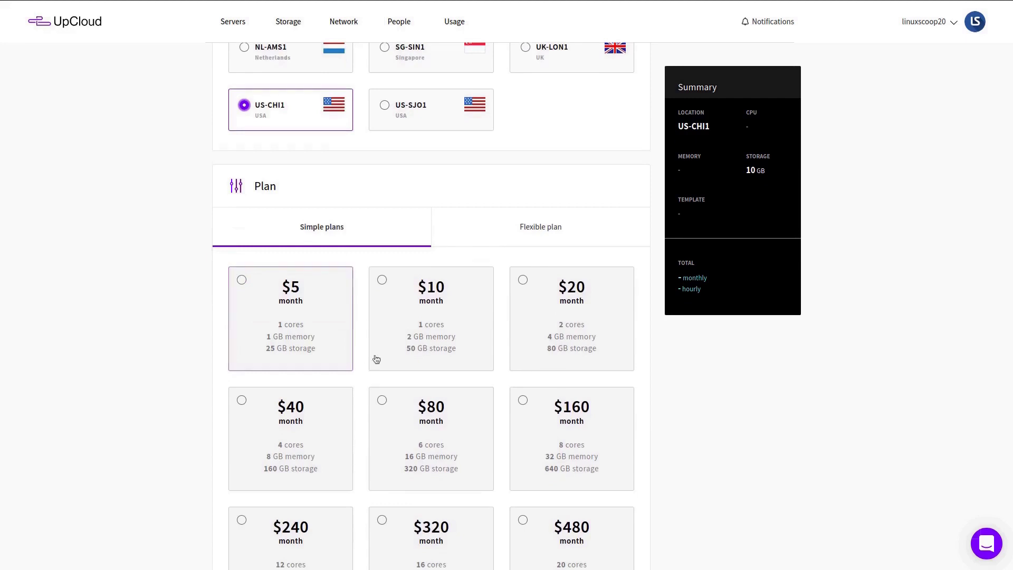
click(418, 338)
scroll(416, 339, down, 3)
scroll(416, 338, down, 3)
scroll(416, 339, down, 3)
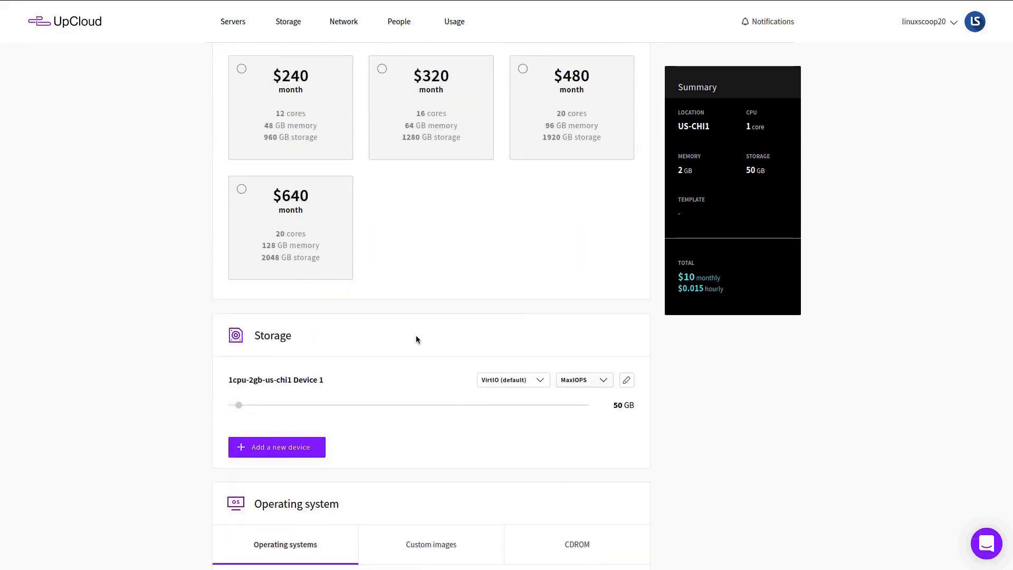
scroll(417, 339, down, 2)
scroll(416, 338, down, 2)
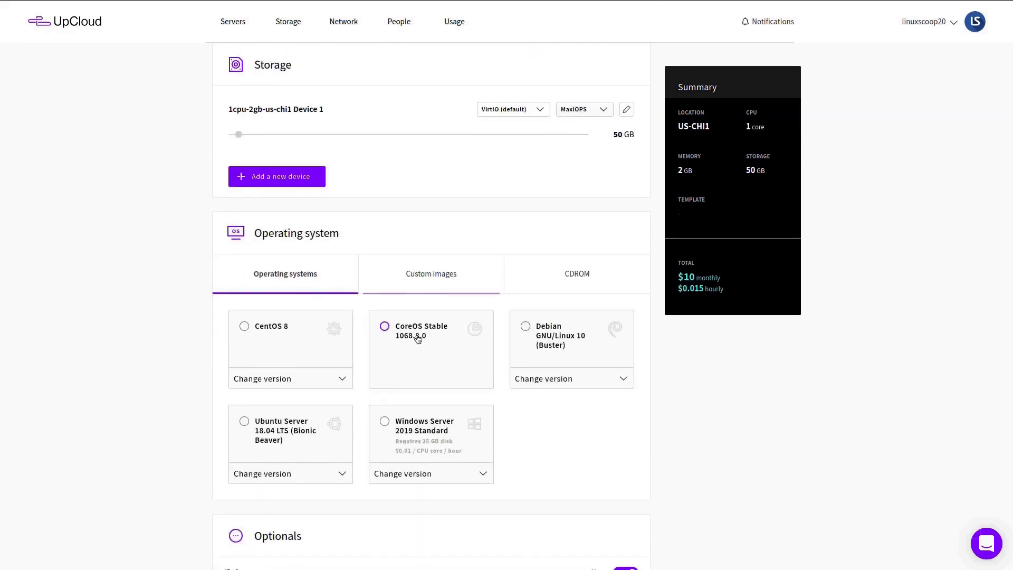
click(535, 342)
scroll(535, 343, down, 1)
scroll(535, 342, down, 3)
scroll(535, 344, down, 2)
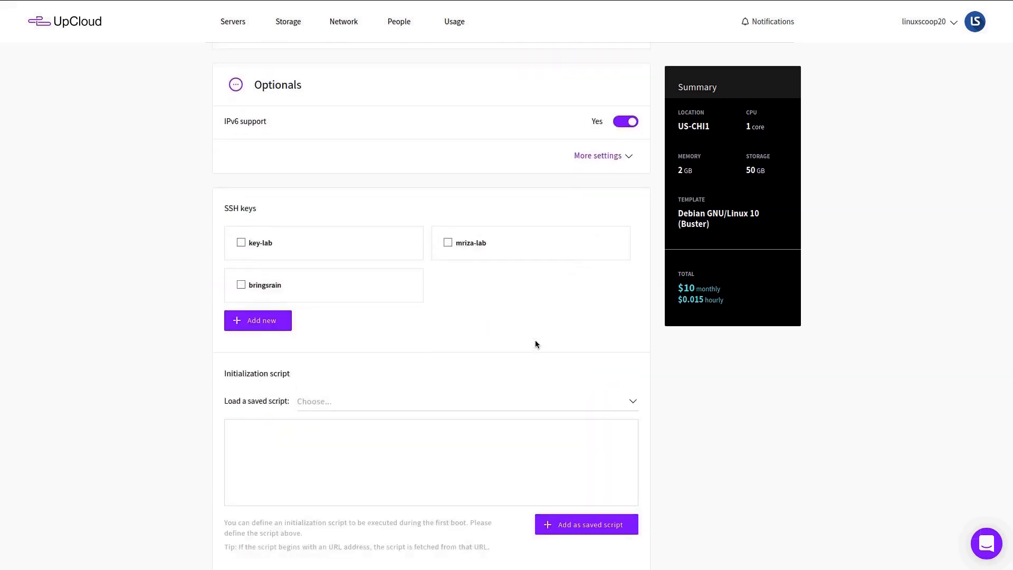
scroll(535, 343, down, 2)
scroll(514, 345, down, 2)
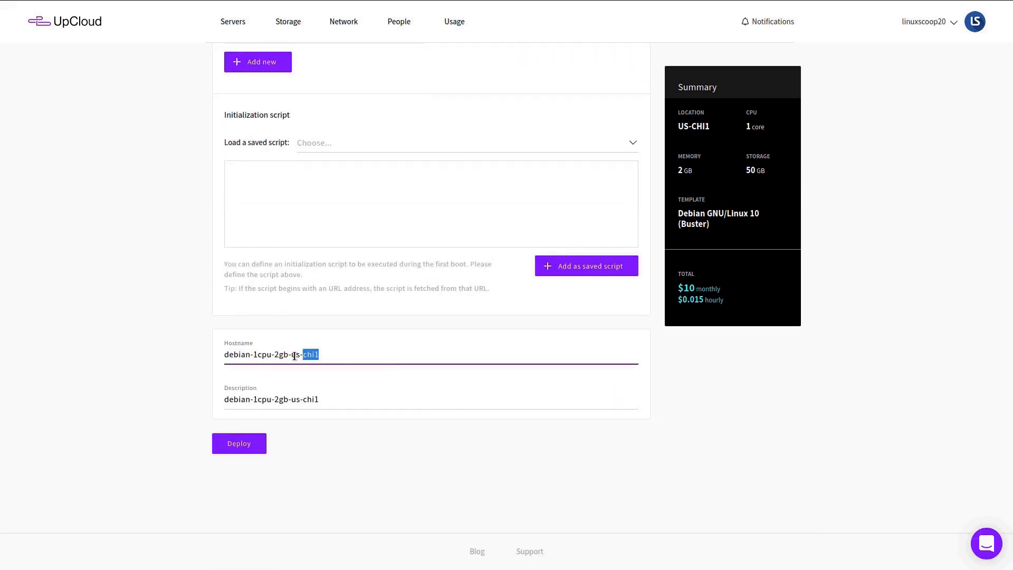
text(linuxscoop)
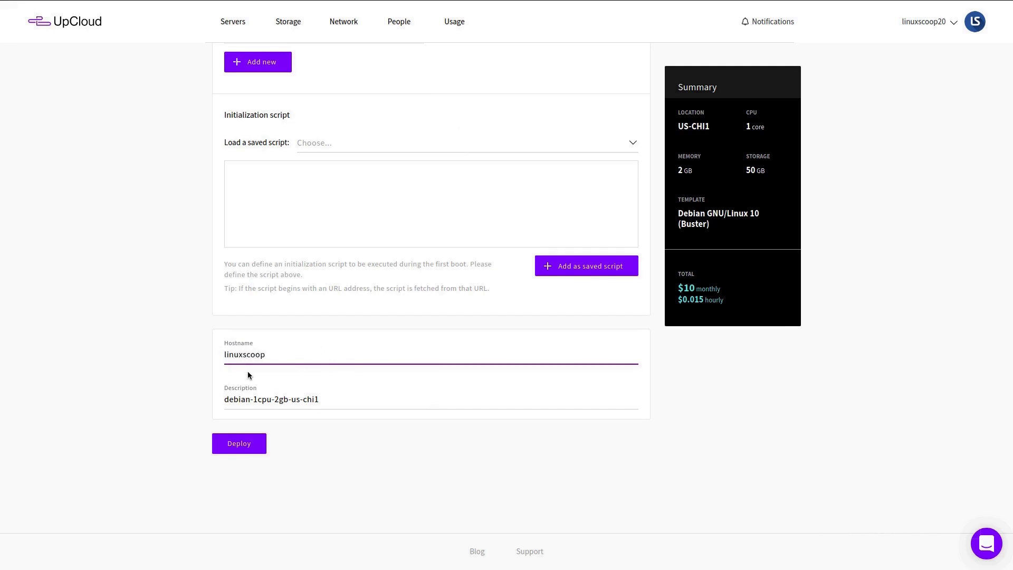
key(Tab)
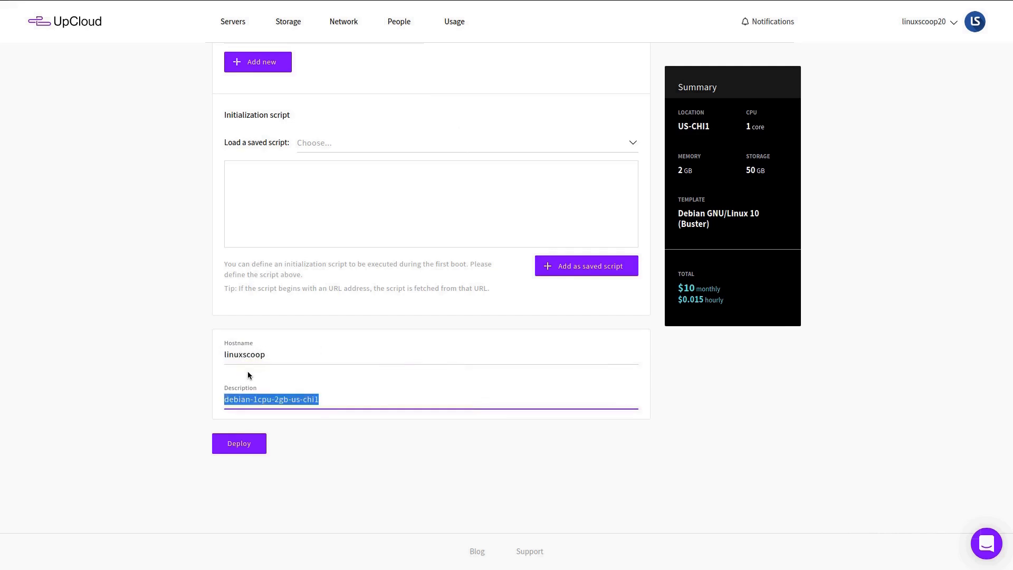
text(debian10)
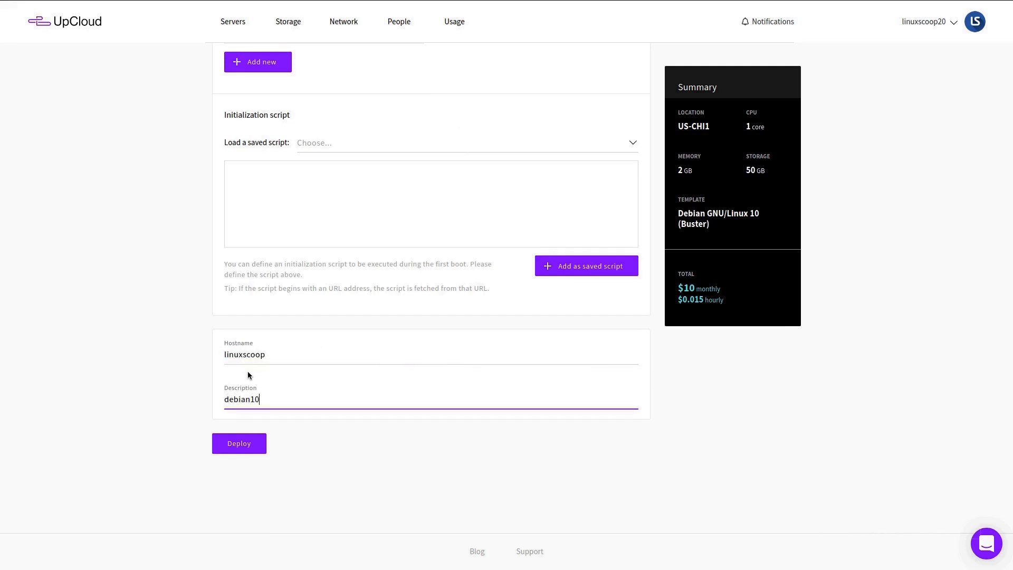
click(241, 443)
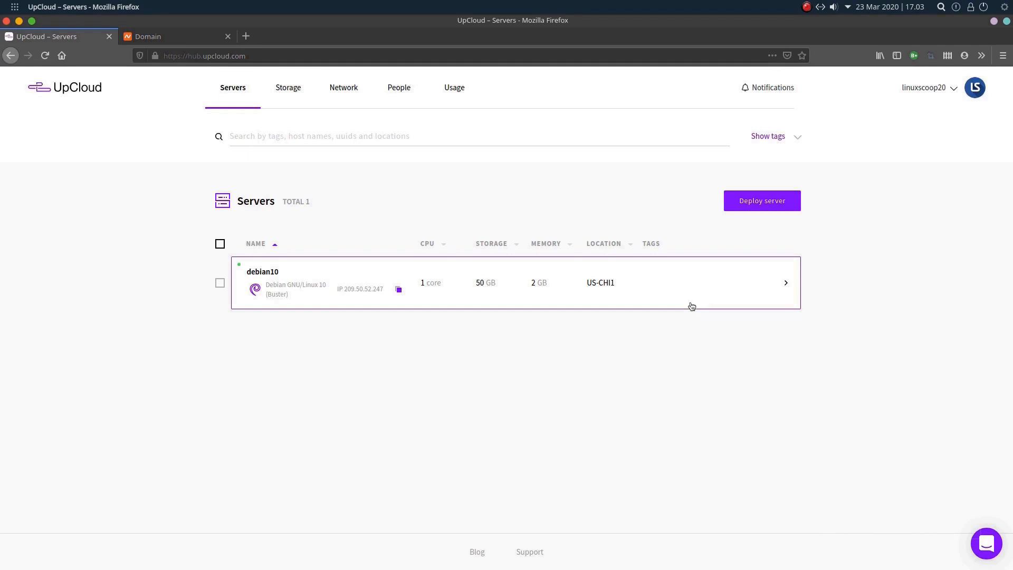
Set the debian10 server's public IPv4 reverse DNS name to linuxscoop.cc in its network settings
click(699, 291)
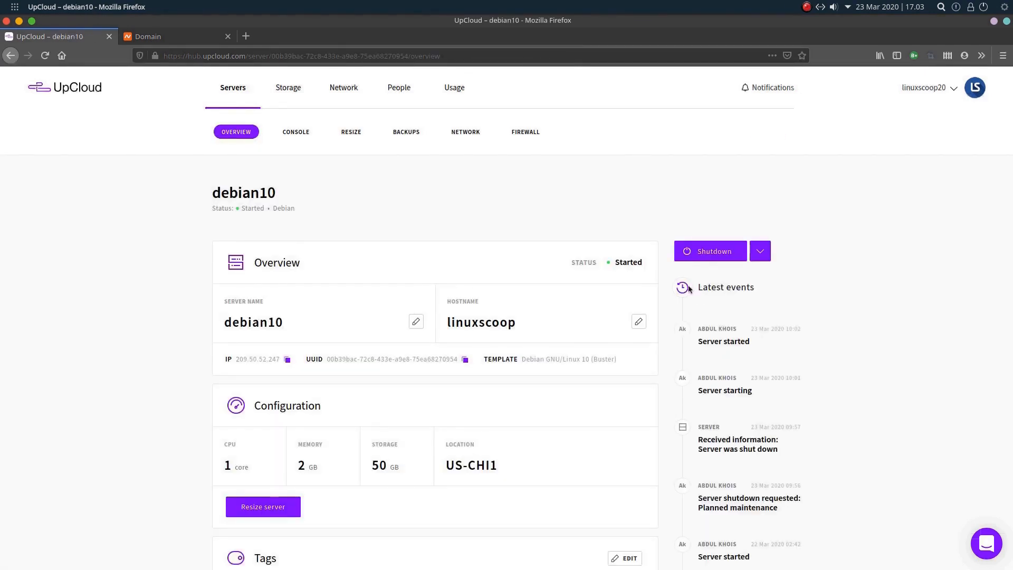
click(476, 134)
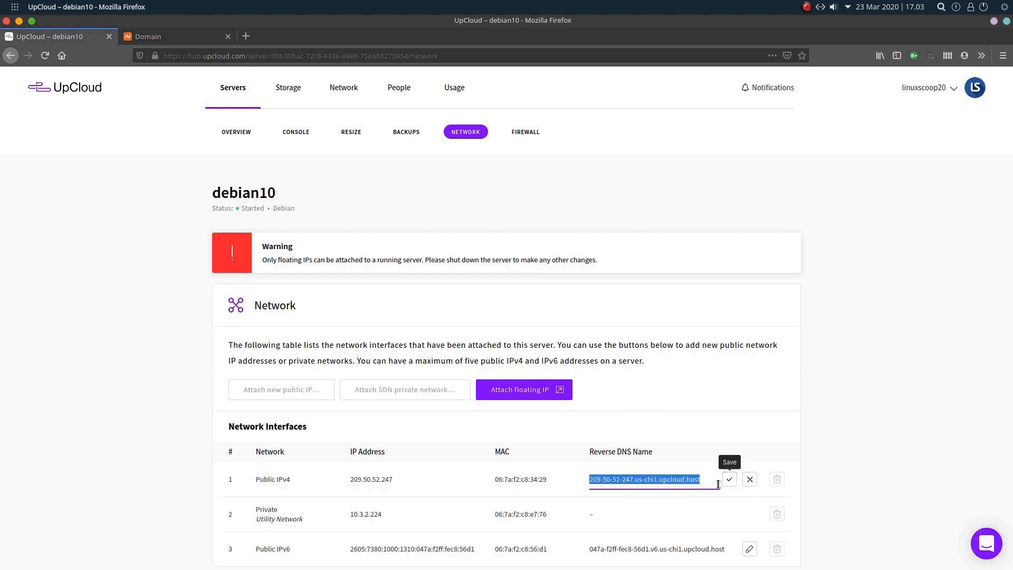
text(linuxsc)
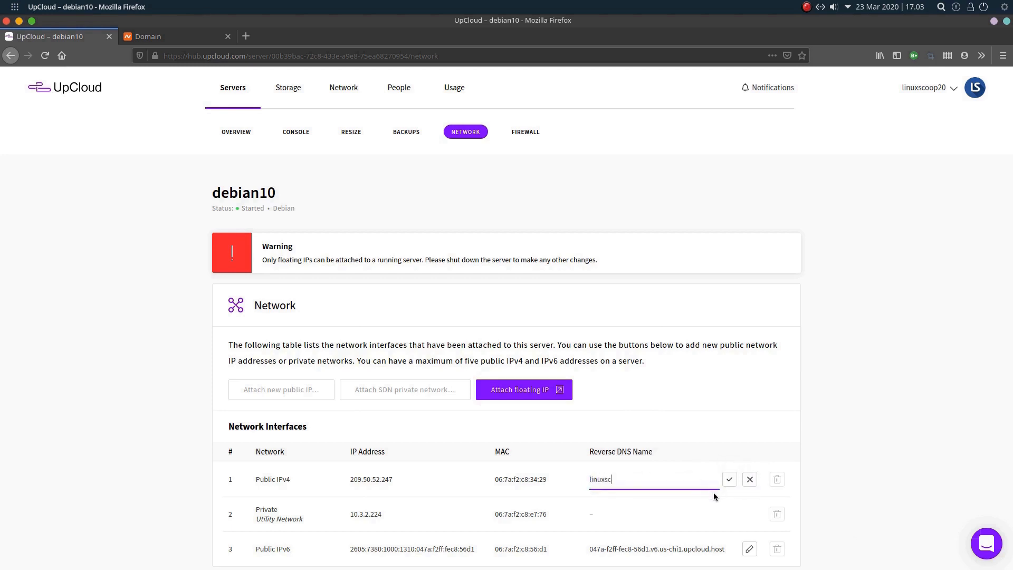
text(oop.cc)
click(728, 479)
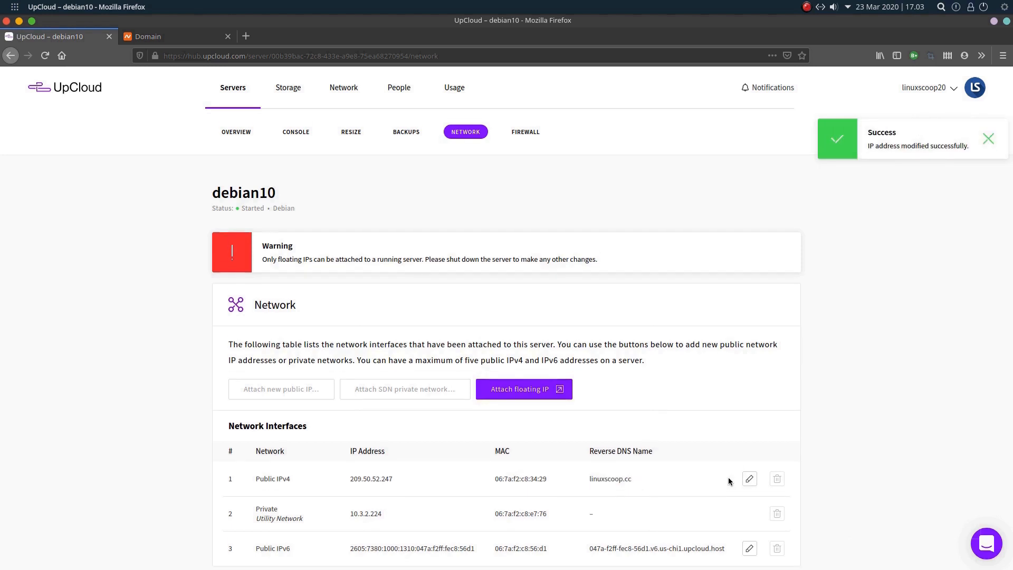
scroll(728, 479, down, 2)
Set the public IPv6 reverse DNS name to linuxscoop.cc, then bring up the Namecheap domain page
click(749, 459)
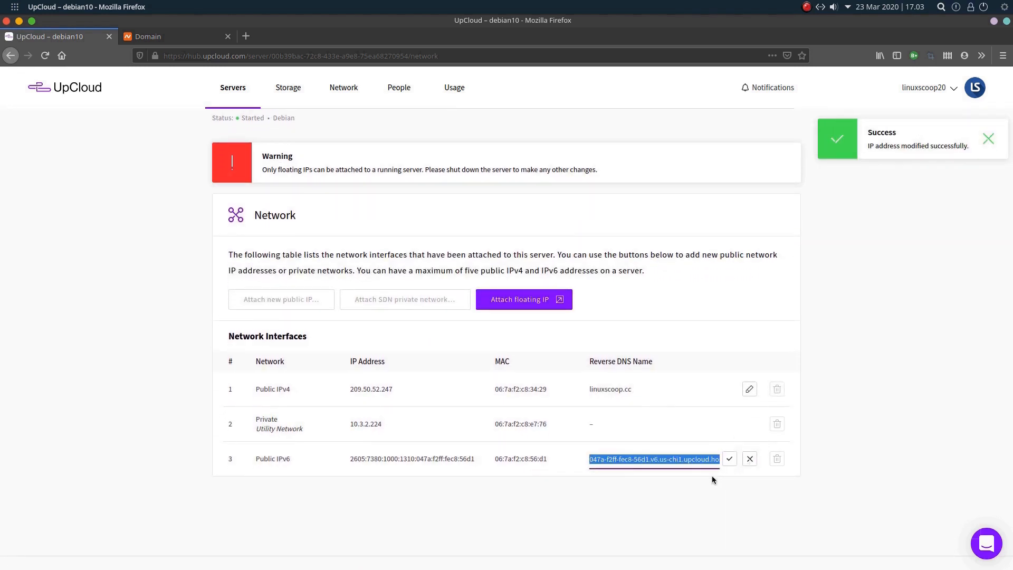
text(linuxscoop.)
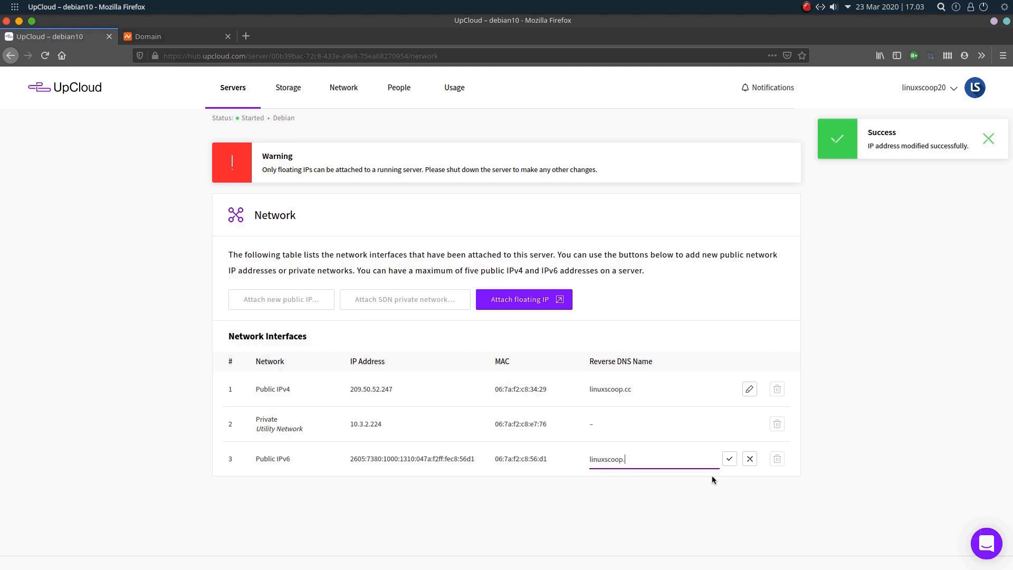
text(cc)
click(730, 460)
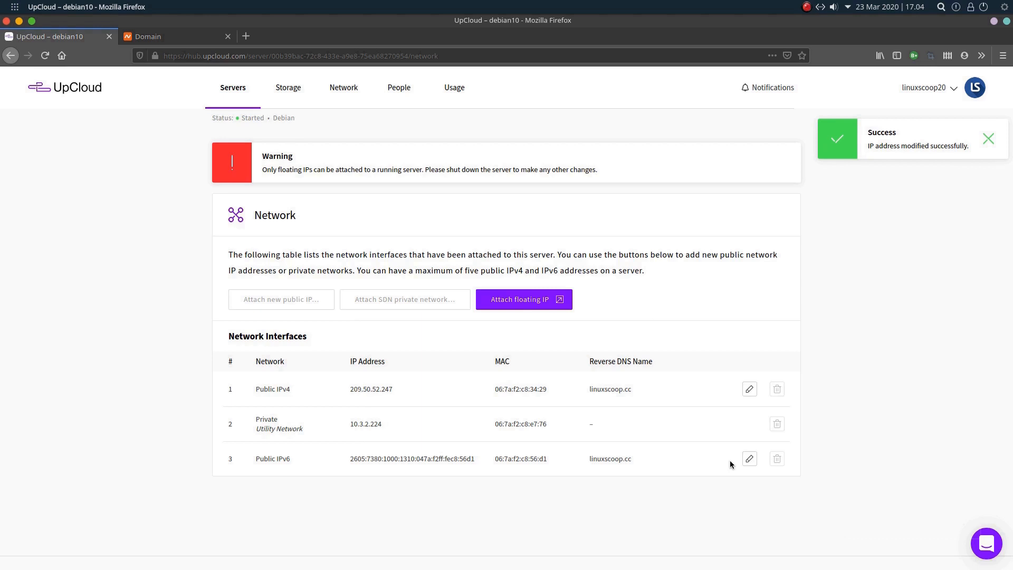
click(153, 45)
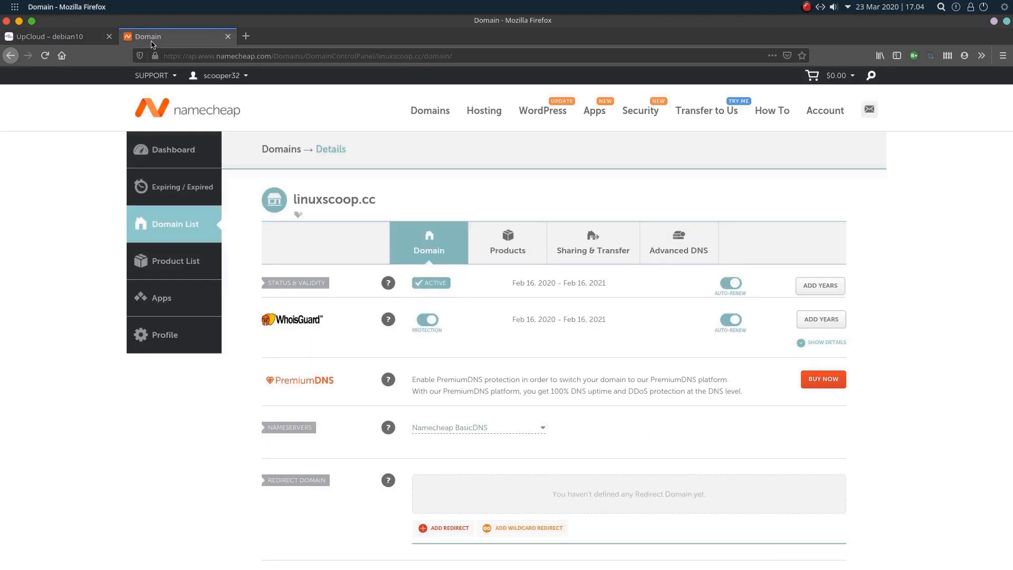
Point the linuxscoop.cc A record at 209.50.52.247 in Advanced DNS and save it
click(665, 244)
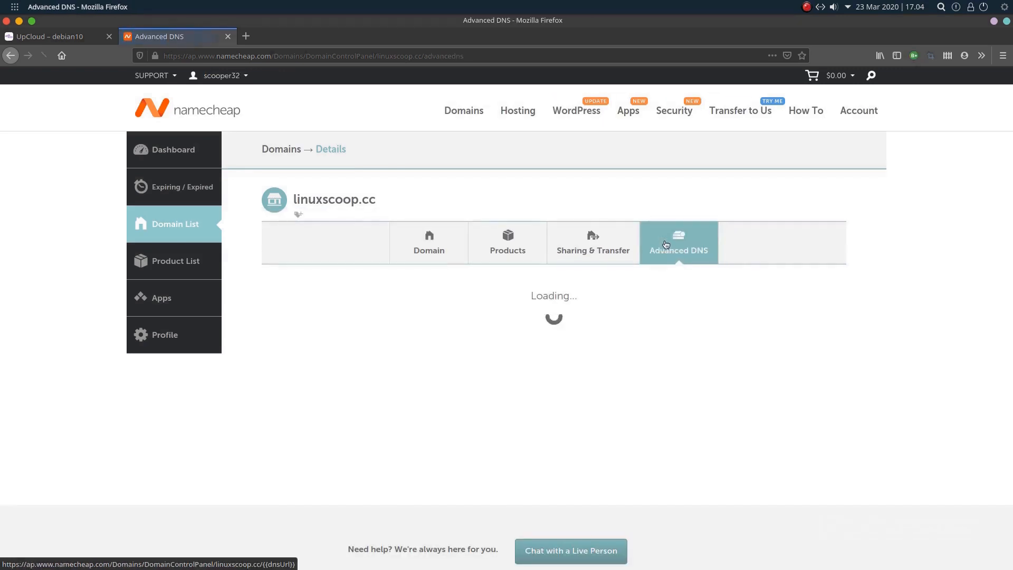
click(543, 419)
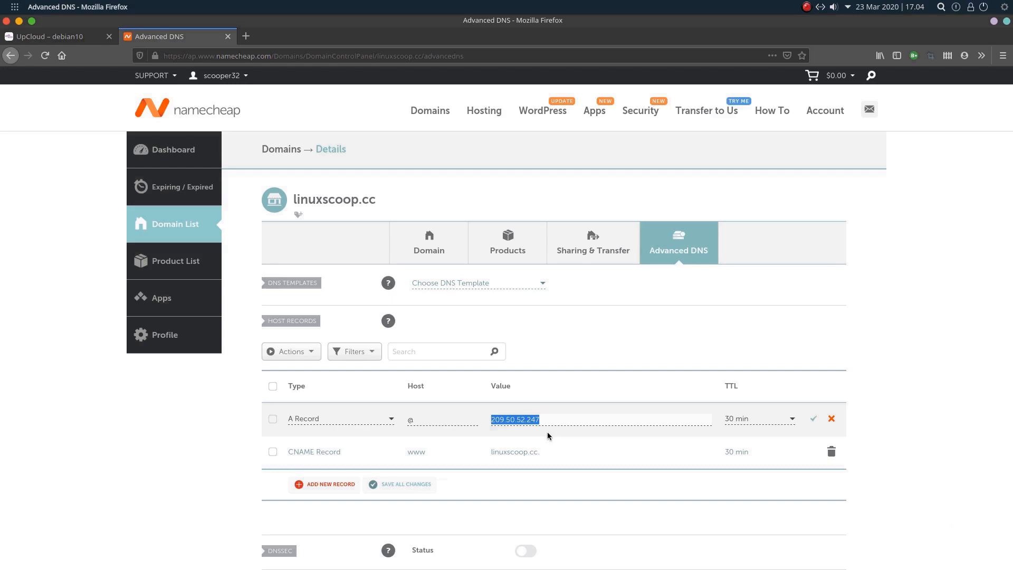
click(812, 418)
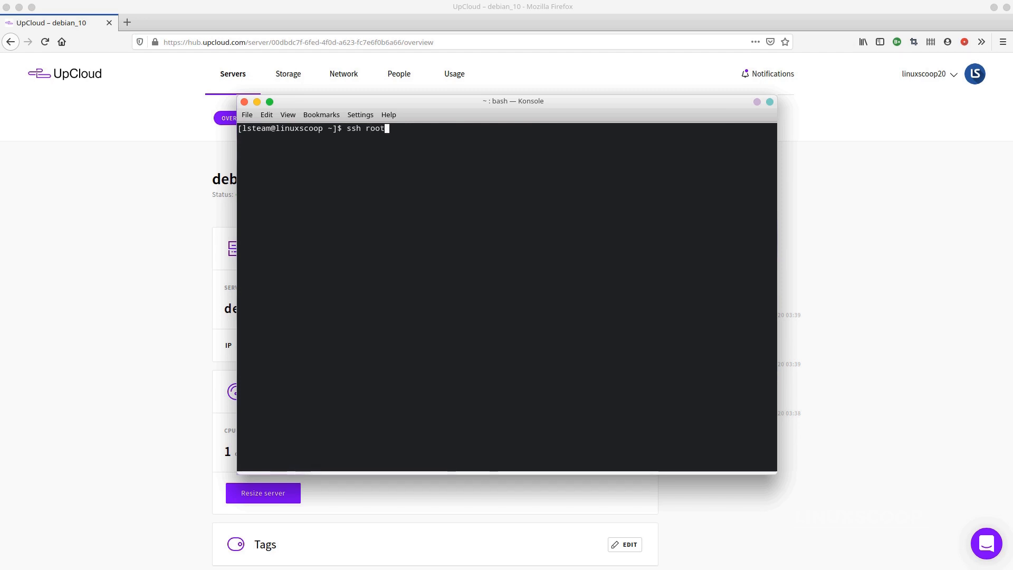
Start the SSH login as root to 209.50.50.74 from Konsole, accepting the host key
key(alt+Tab)
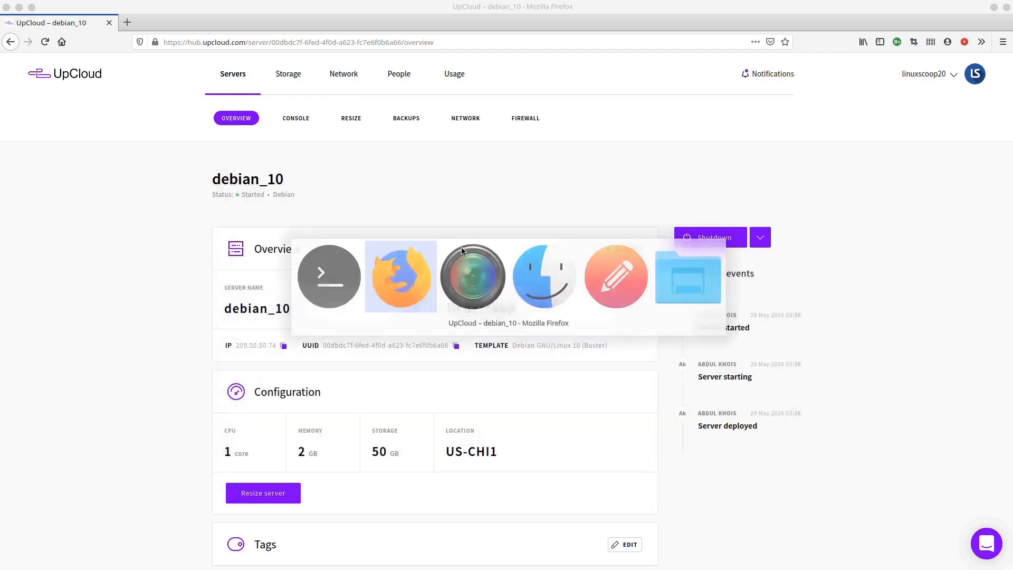
key(alt+Tab)
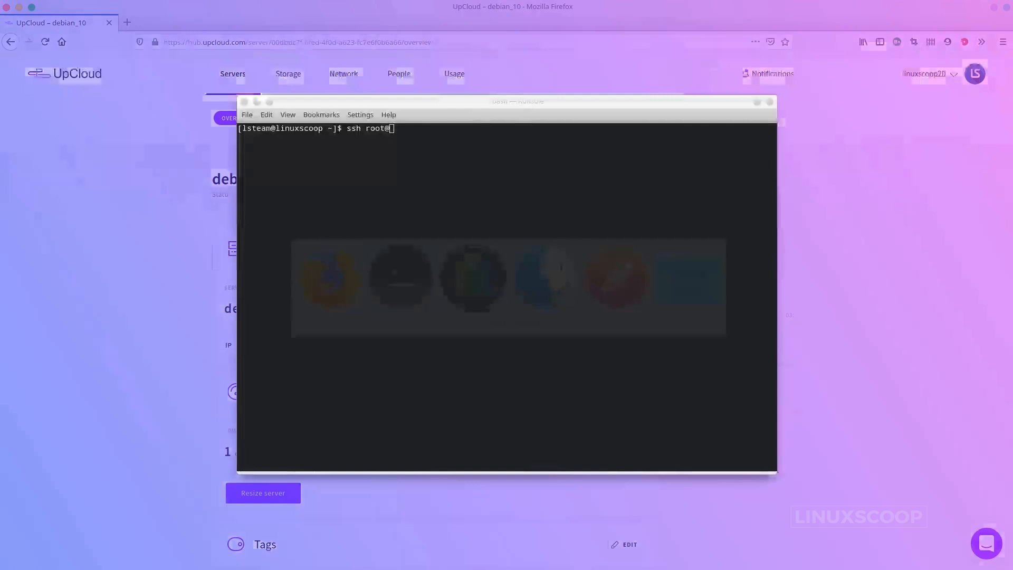
right_click(393, 241)
click(417, 263)
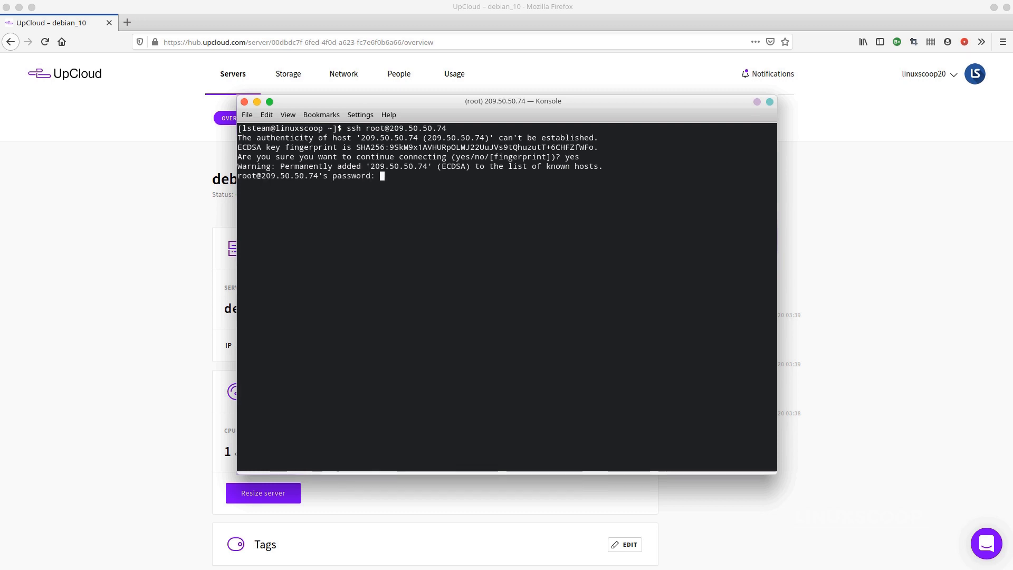
Copy the deployment password from UpCloud Notifications and paste it at the SSH password prompt
click(766, 79)
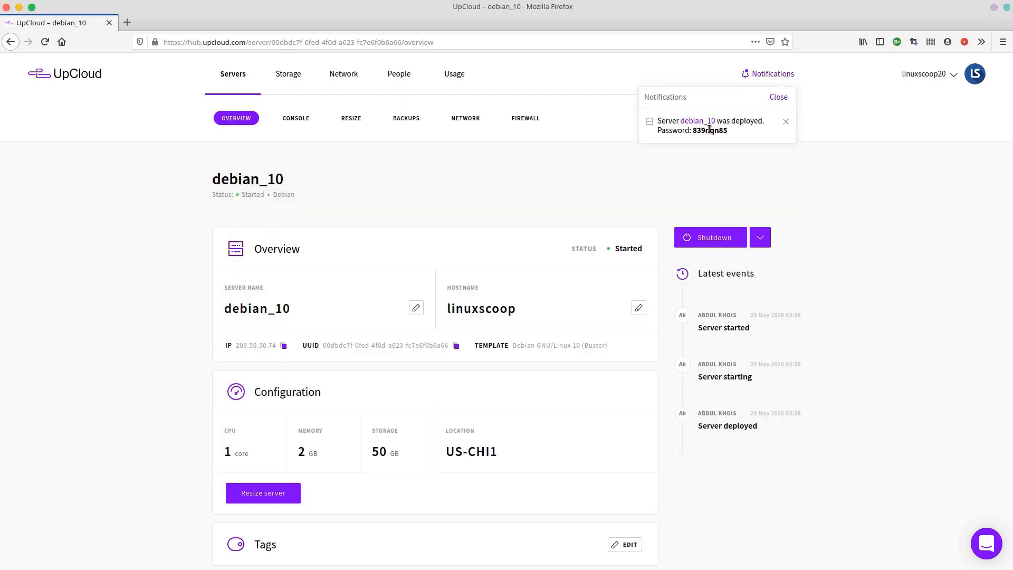
double_click(709, 130)
right_click(709, 129)
click(736, 138)
click(464, 197)
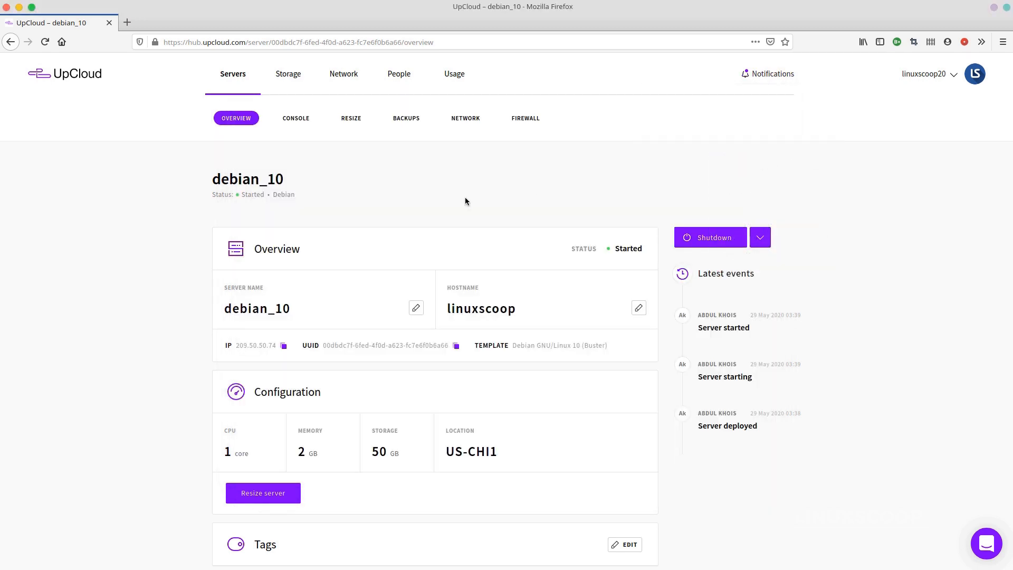
key(alt+Tab)
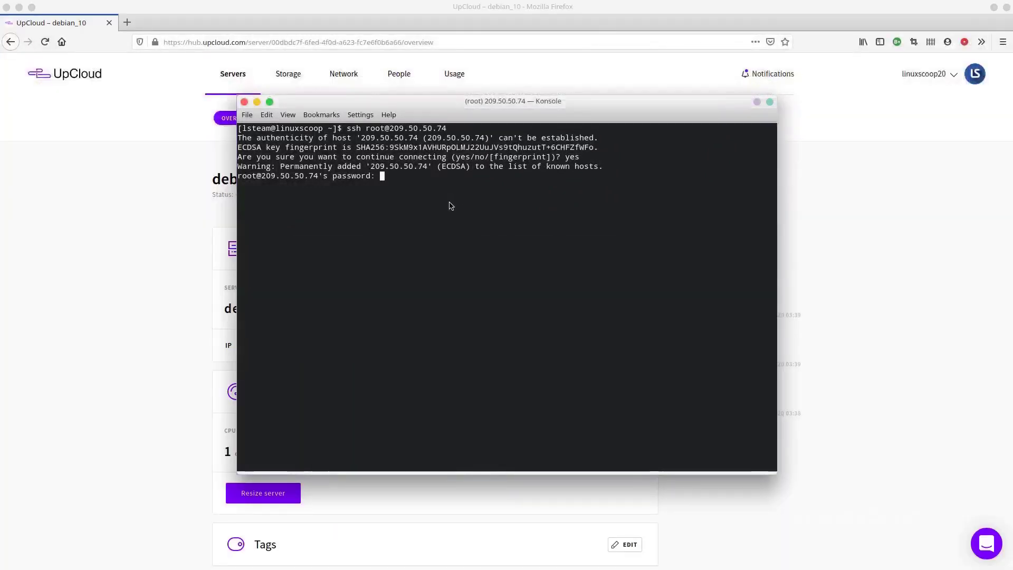
right_click(449, 203)
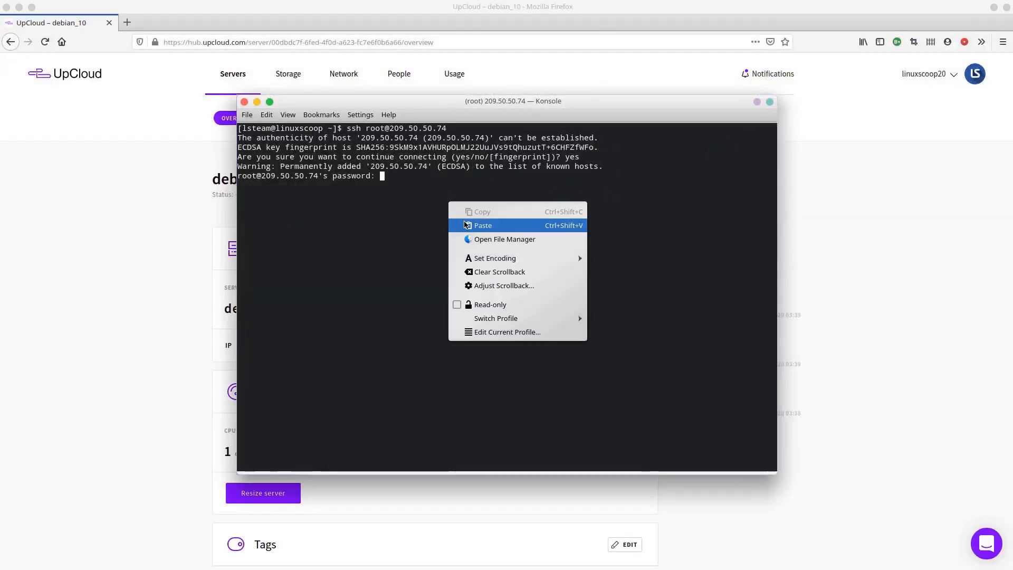
click(465, 225)
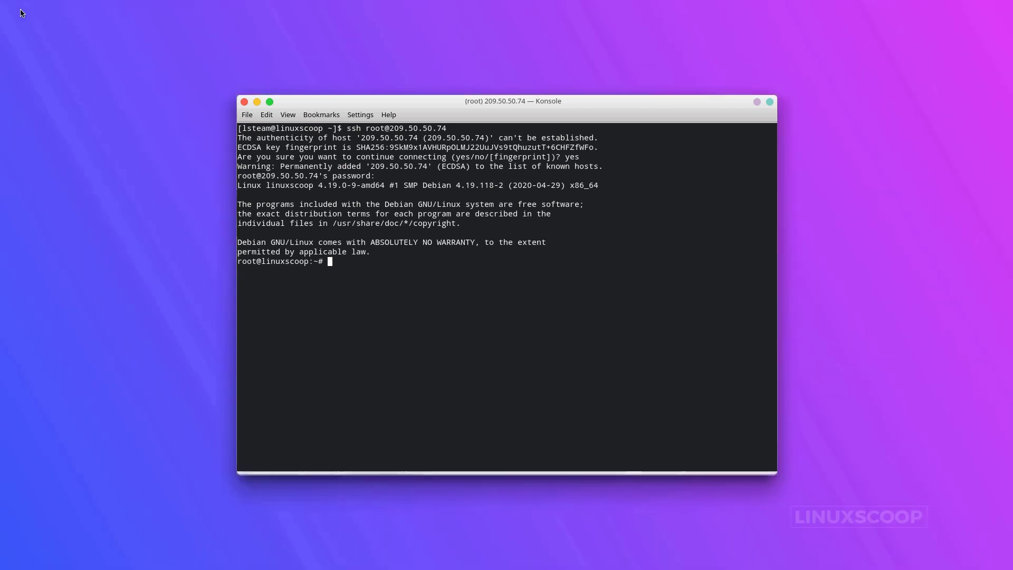
key(alt+Tab)
key(alt+Tab)
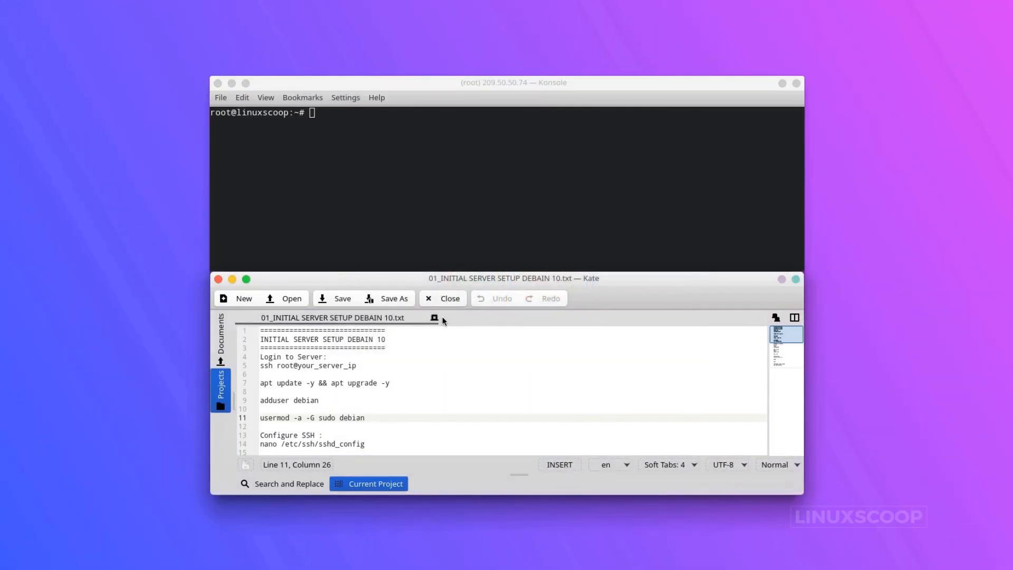
Run the apt update-and-upgrade command copied from the Kate notes, then clear the terminal
drag(391, 382, 259, 382)
right_click(284, 383)
click(339, 410)
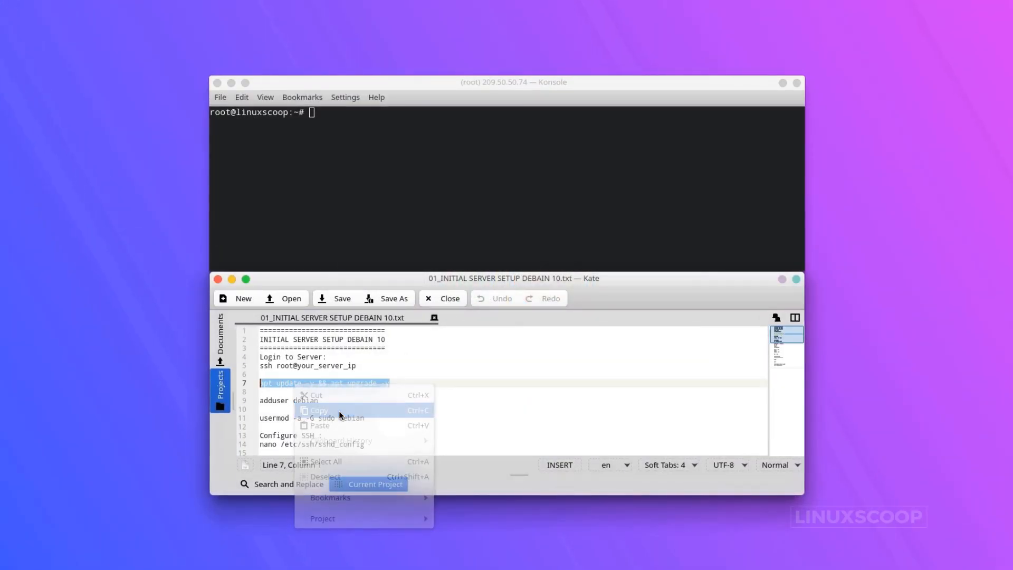
click(409, 178)
right_click(410, 178)
click(427, 208)
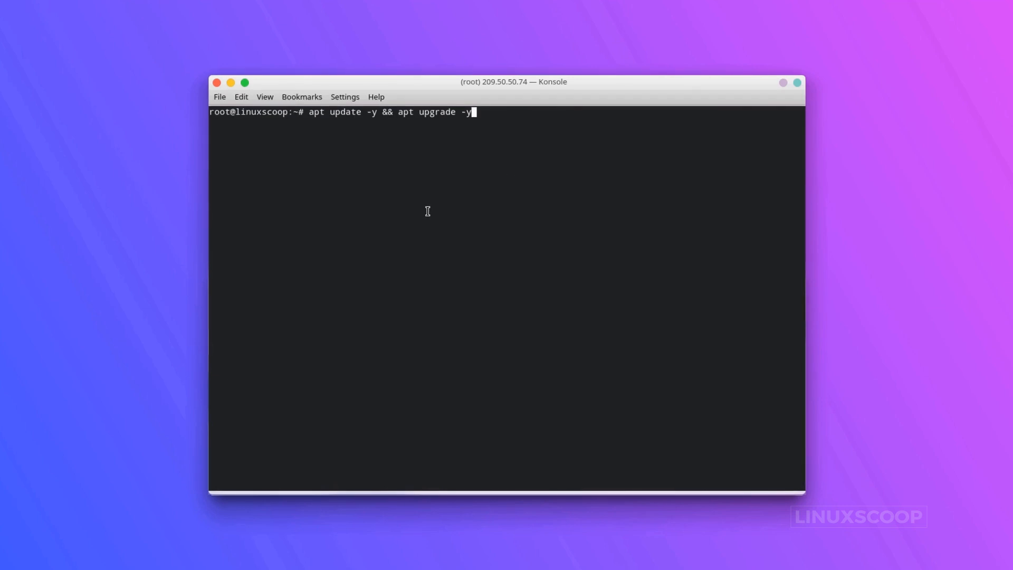
key(Return)
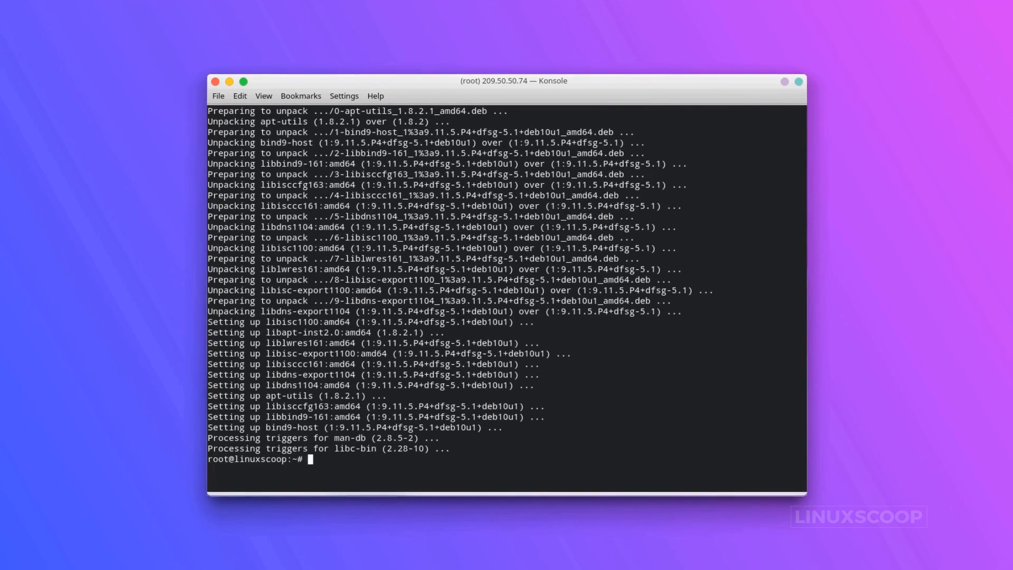
key(ctrl+l)
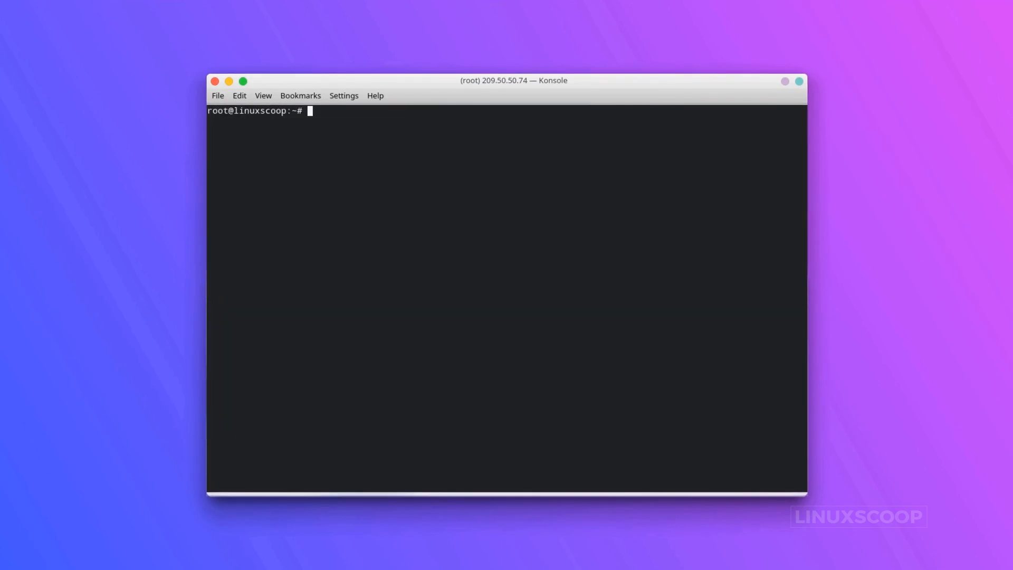
Run the 'adduser debian' command copied from the Kate notes on the server
key(alt+Tab)
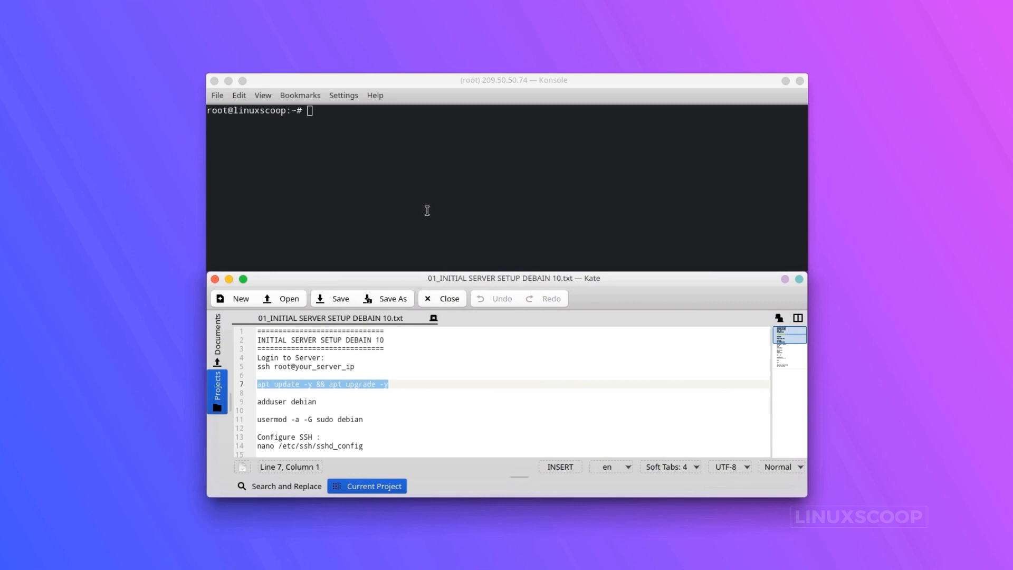
drag(323, 401, 257, 402)
right_click(282, 402)
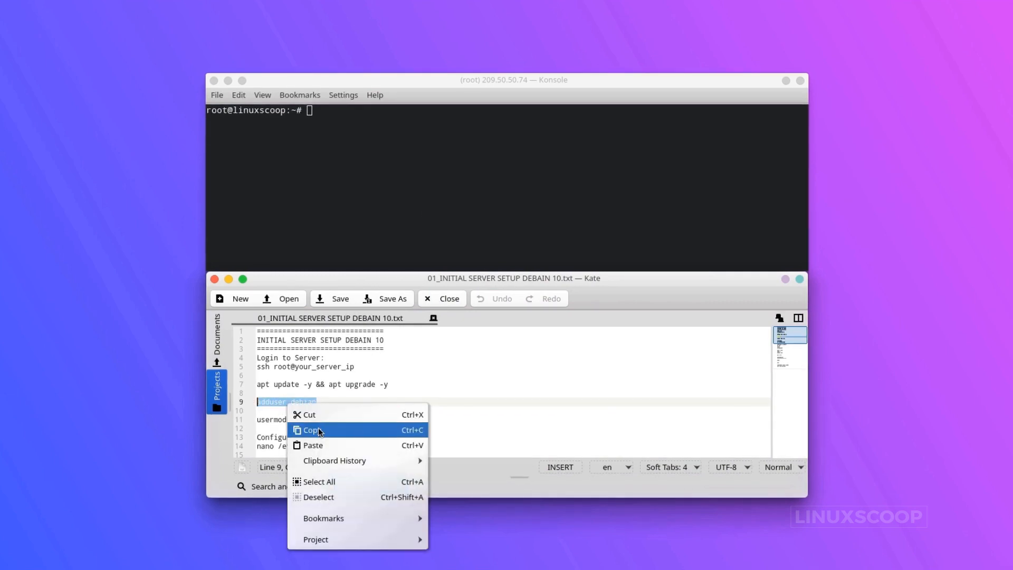
click(301, 428)
right_click(439, 161)
click(456, 184)
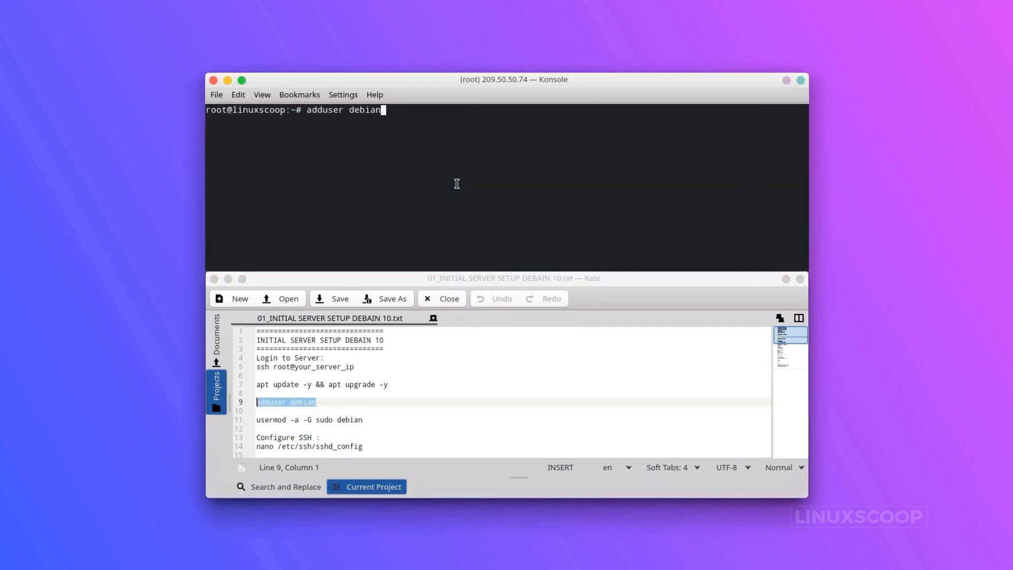
key(Return)
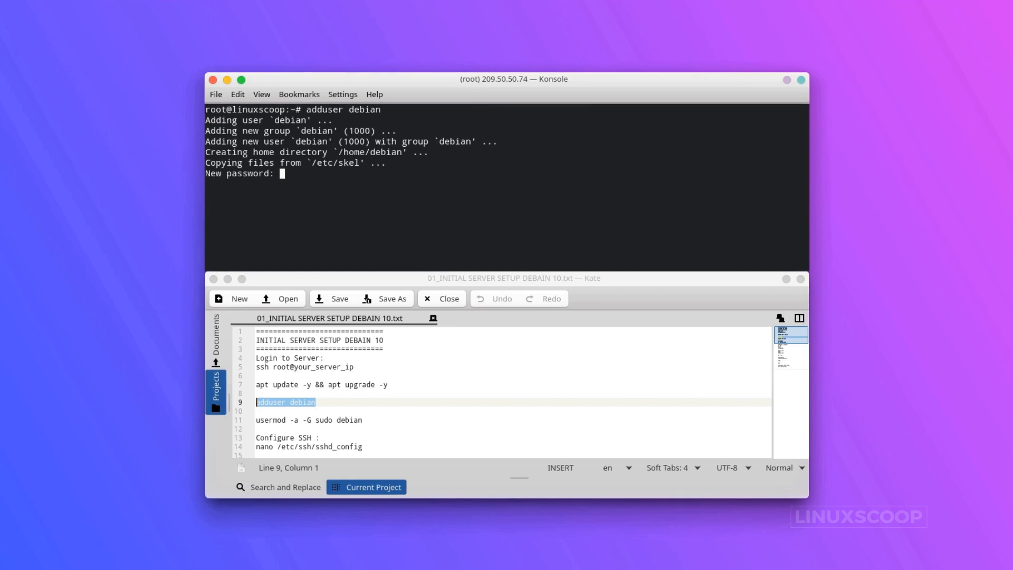
Enter the password twice and full name 'debian 10 buster', leaving the other details empty
key(Return)
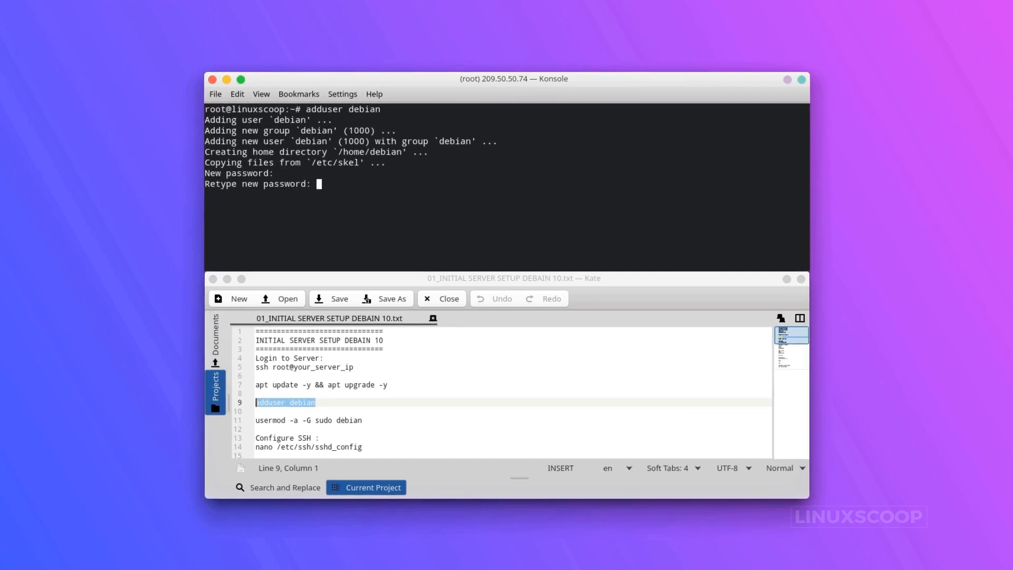
key(Return)
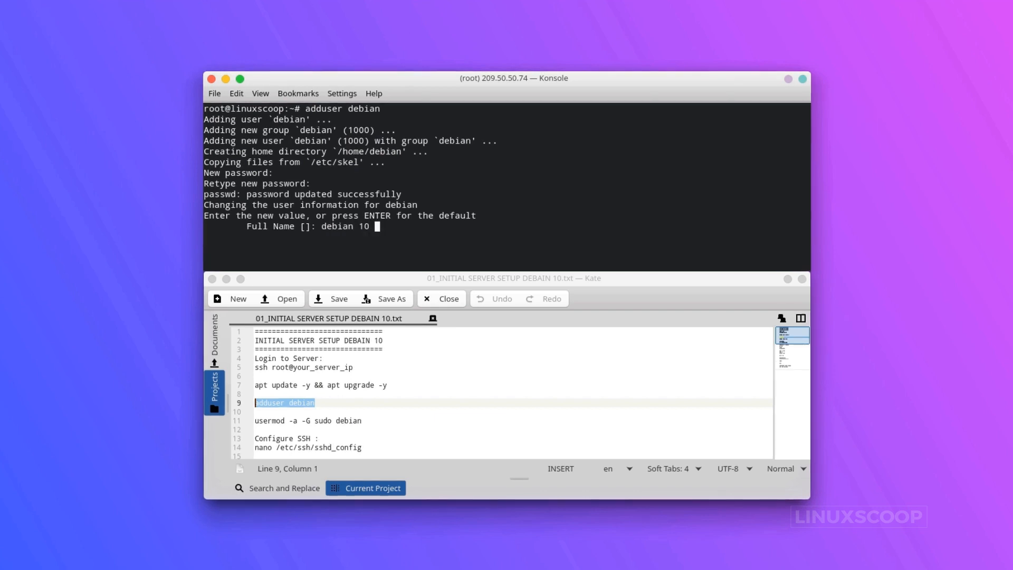
key(Return)
key(Return)
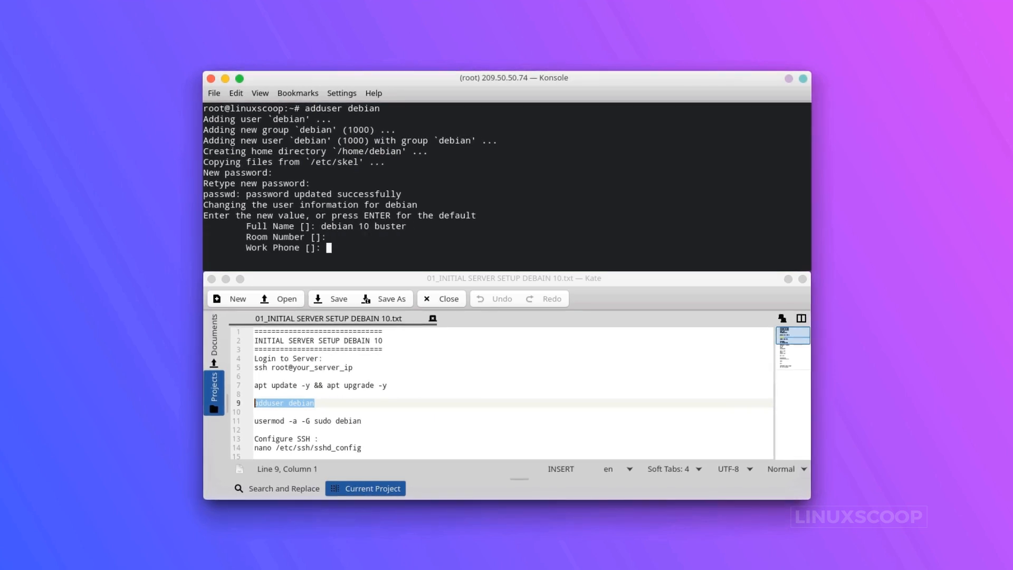
key(Return)
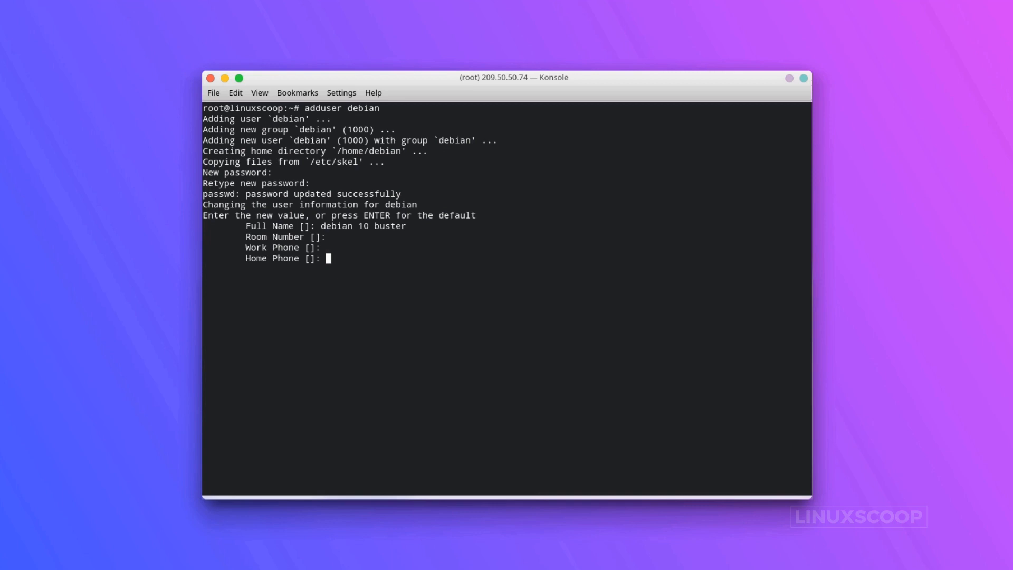
key(Return)
key(Return)
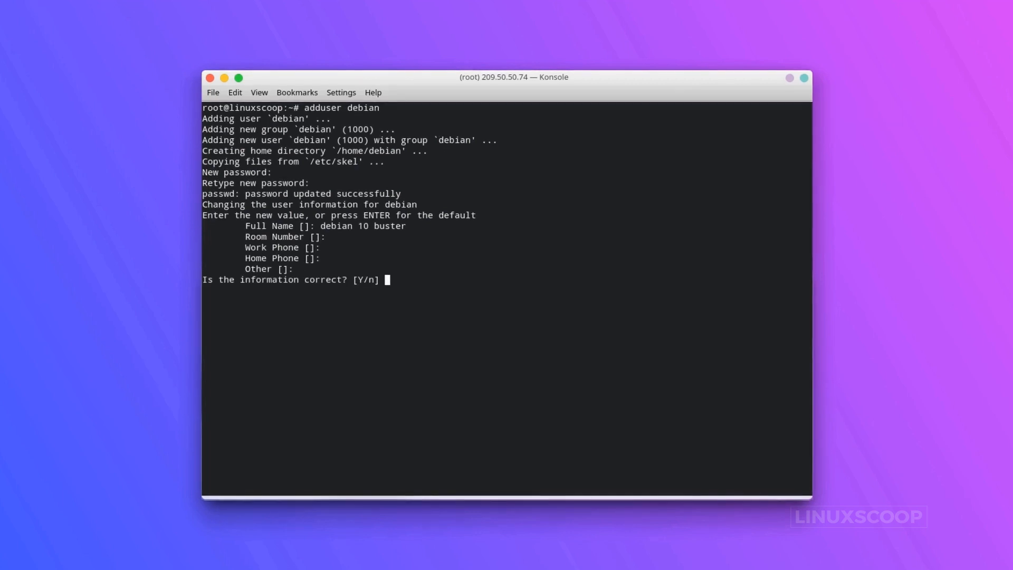
key(Return)
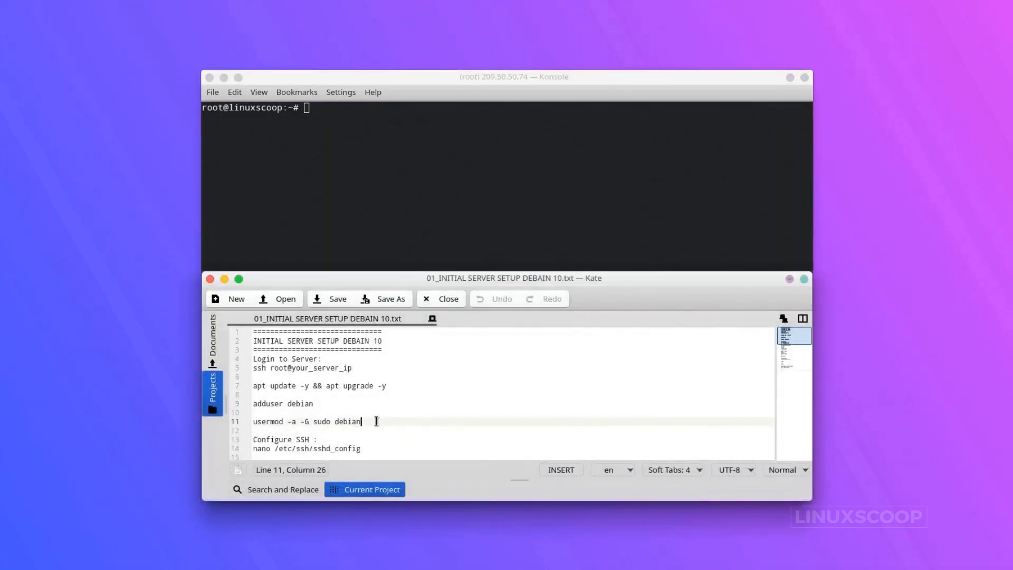
Run the usermod command from the notes to add the debian user to the sudo group
drag(372, 422, 269, 421)
right_click(270, 424)
click(305, 446)
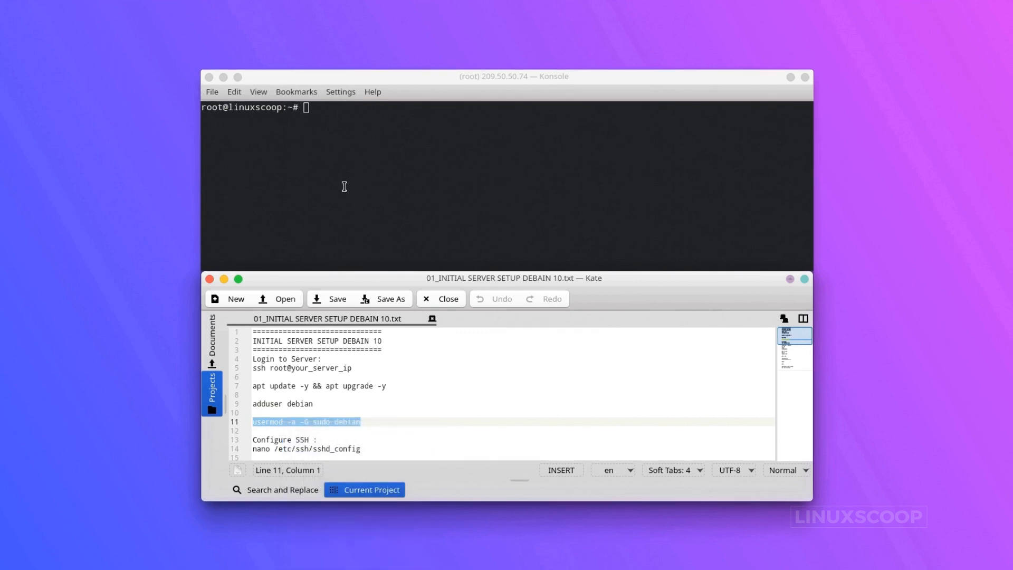
right_click(350, 153)
click(393, 178)
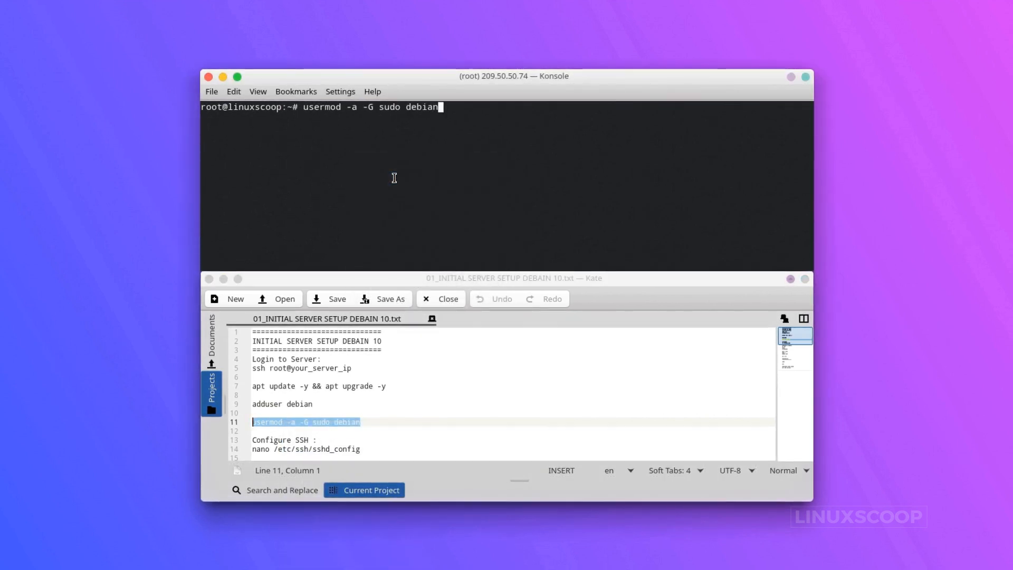
key(Return)
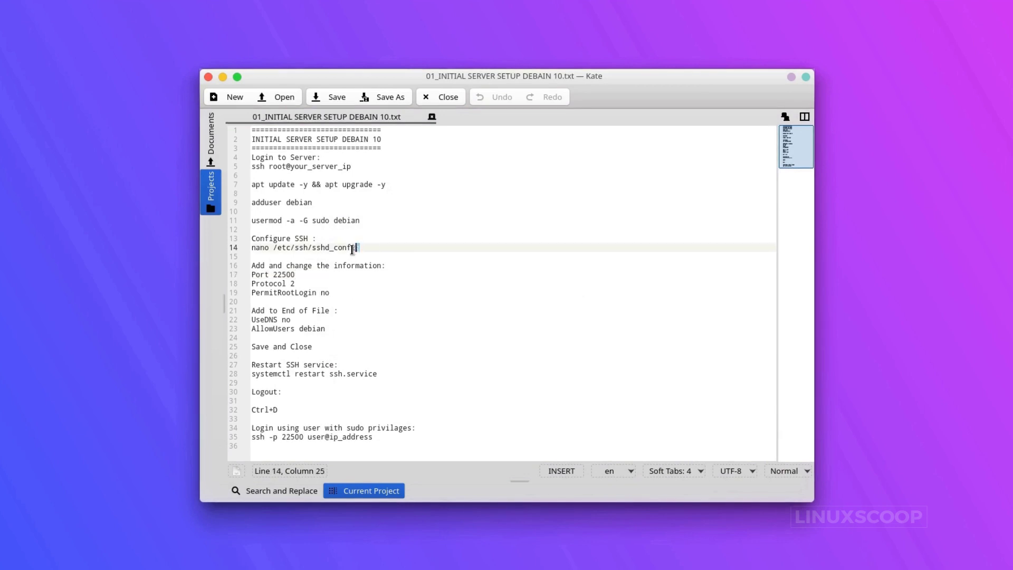
Paste the 'nano /etc/ssh/sshd_config' command from the notes at the root prompt
drag(360, 247, 252, 246)
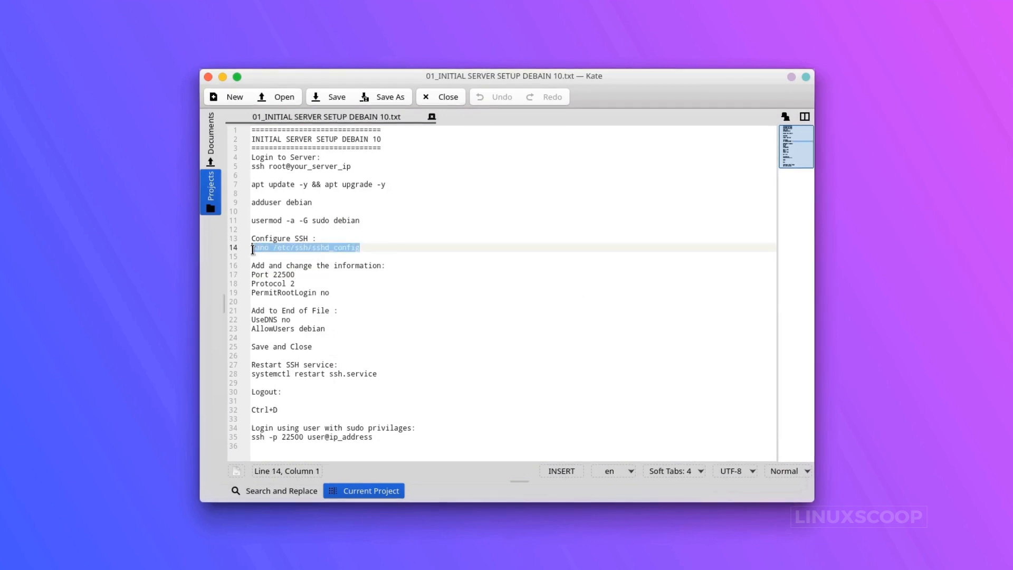
right_click(278, 249)
click(321, 278)
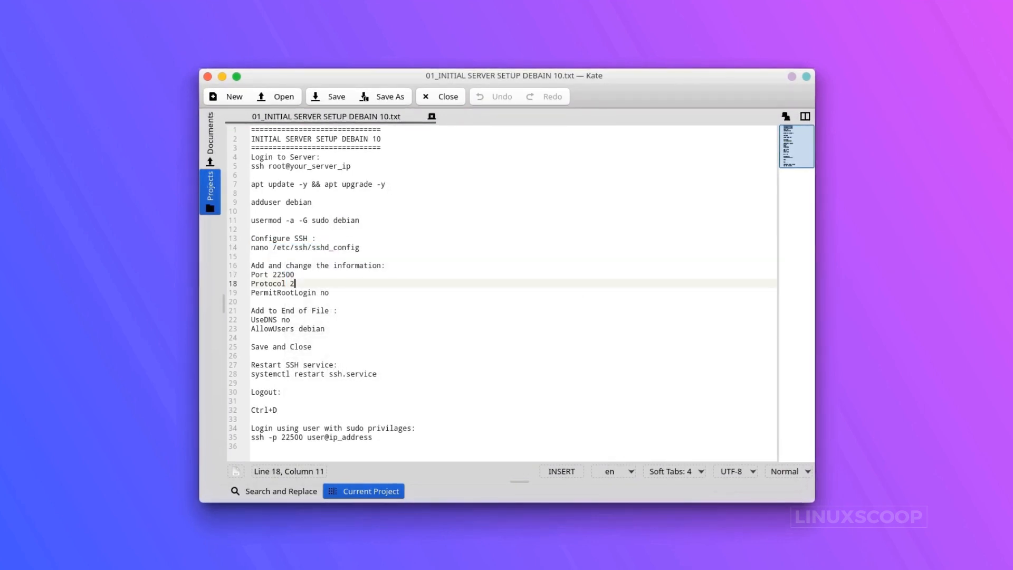
key(alt+Tab)
click(388, 246)
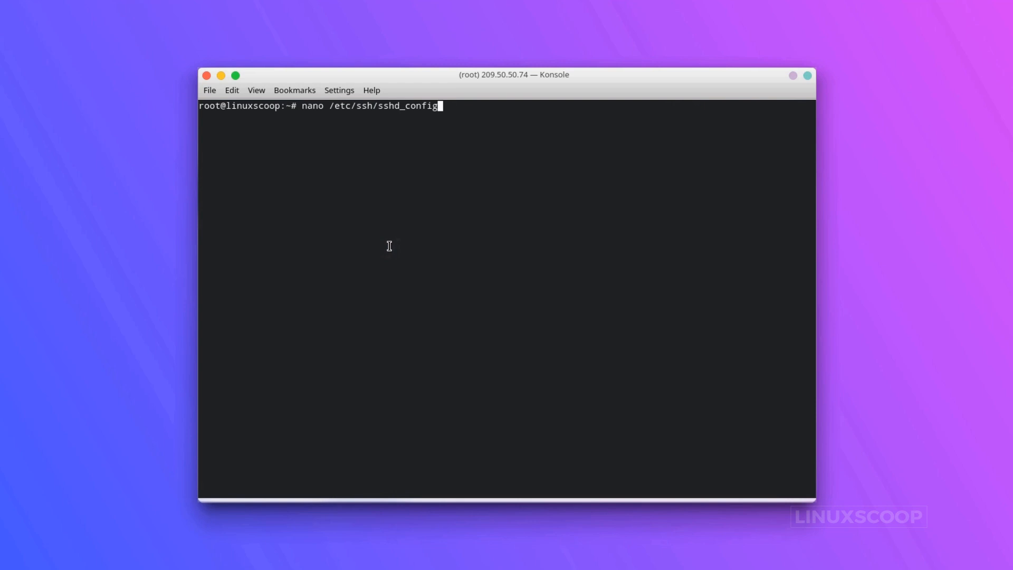
In sshd_config set Port 22500, add Protocol 2 and turn PermitRootLogin off
key(Return)
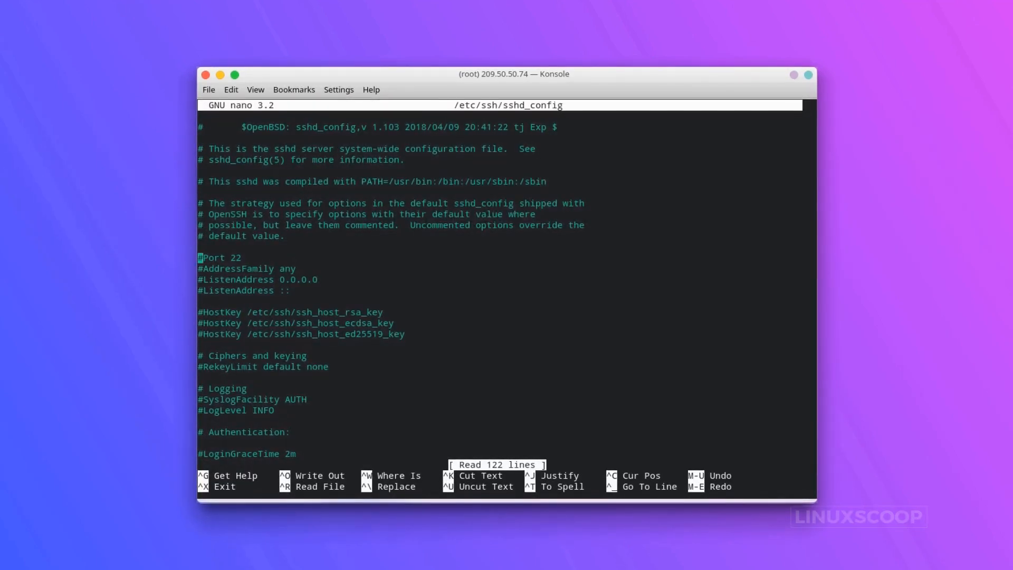
key(Delete)
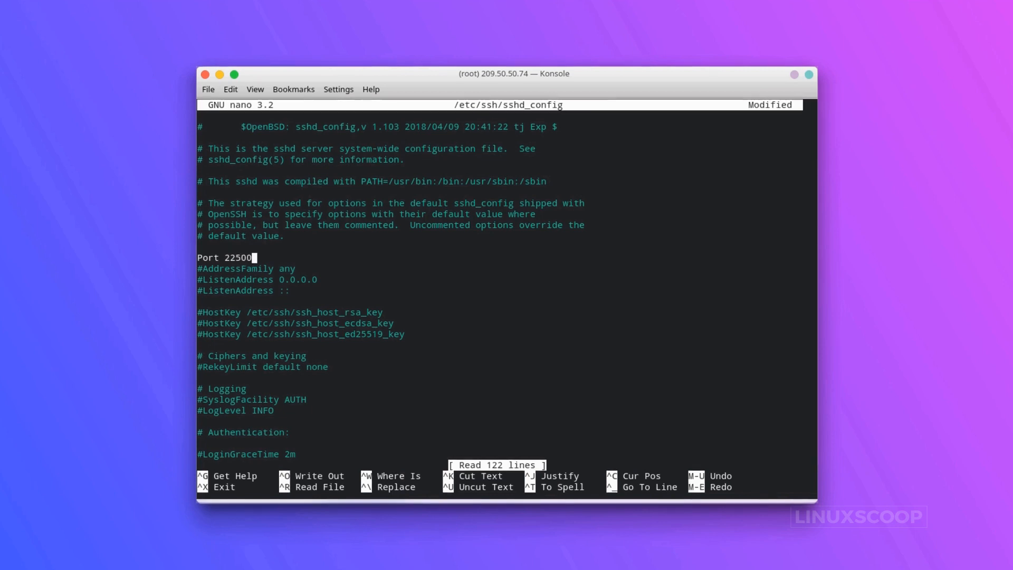
key(Return)
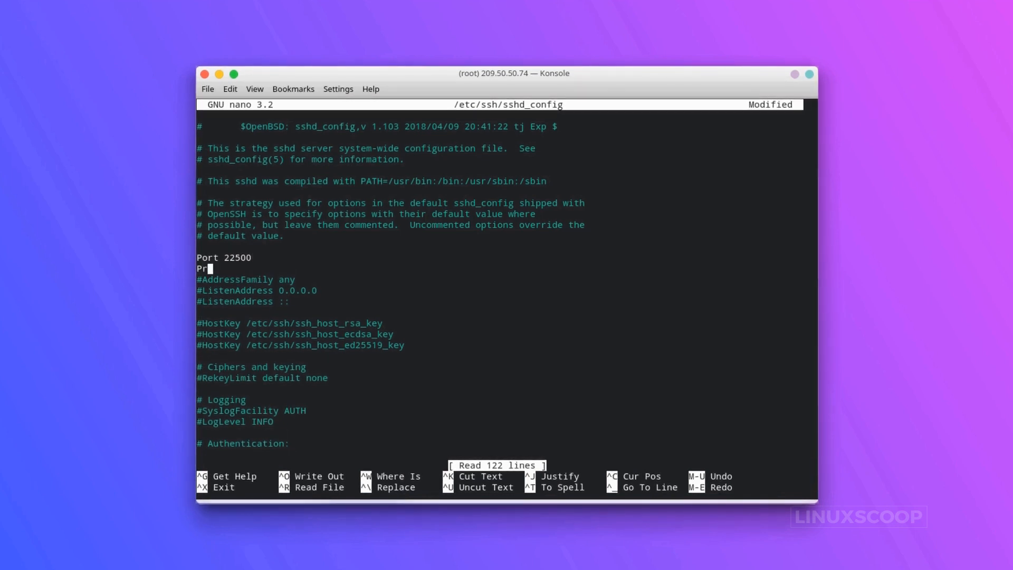
text(otocol)
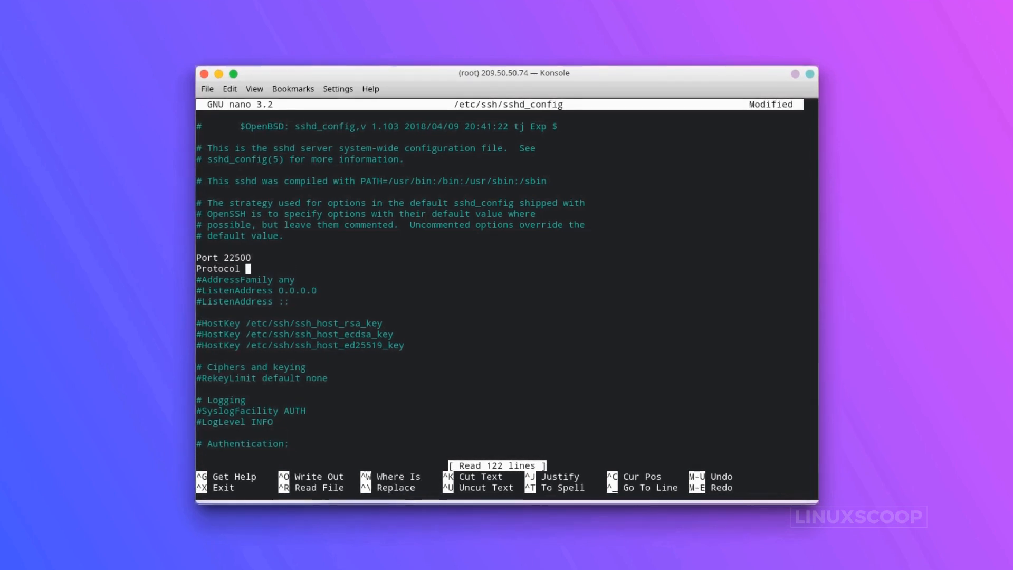
text( 2)
key(Down)
key(Down)
key(Down)
key(Down)
key(Down)
key(Down)
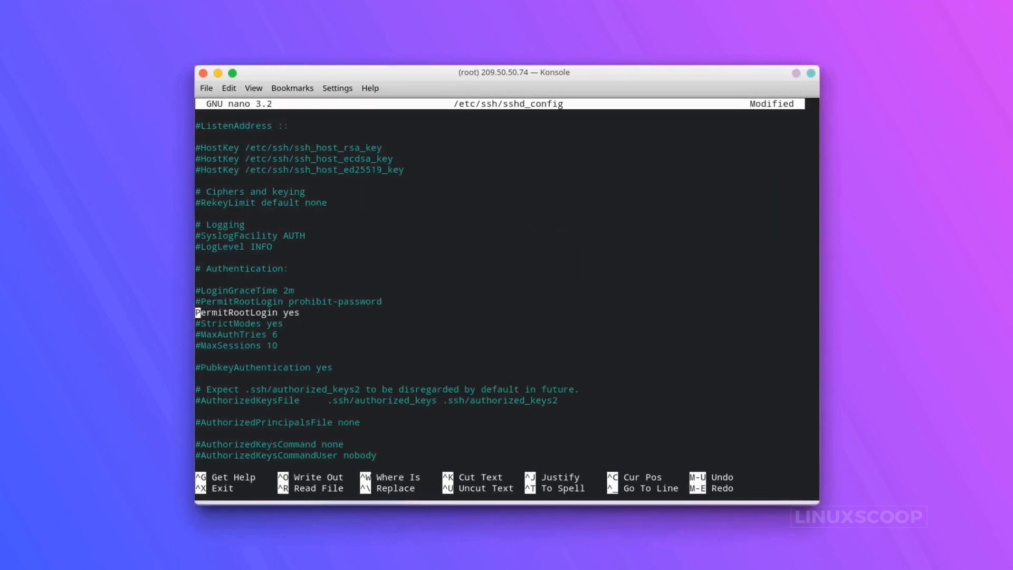
key(BackSpace)
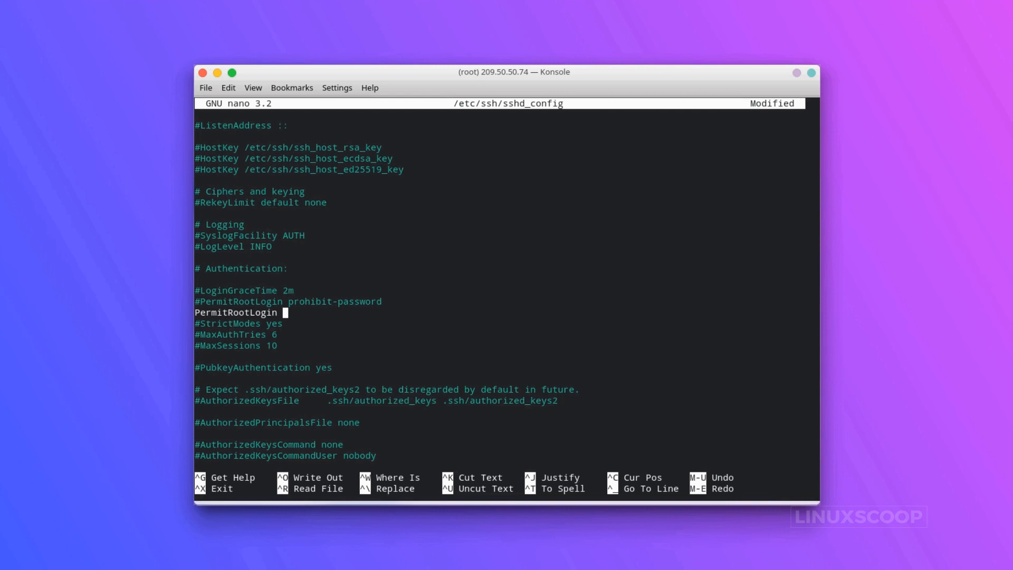
key(alt+slash)
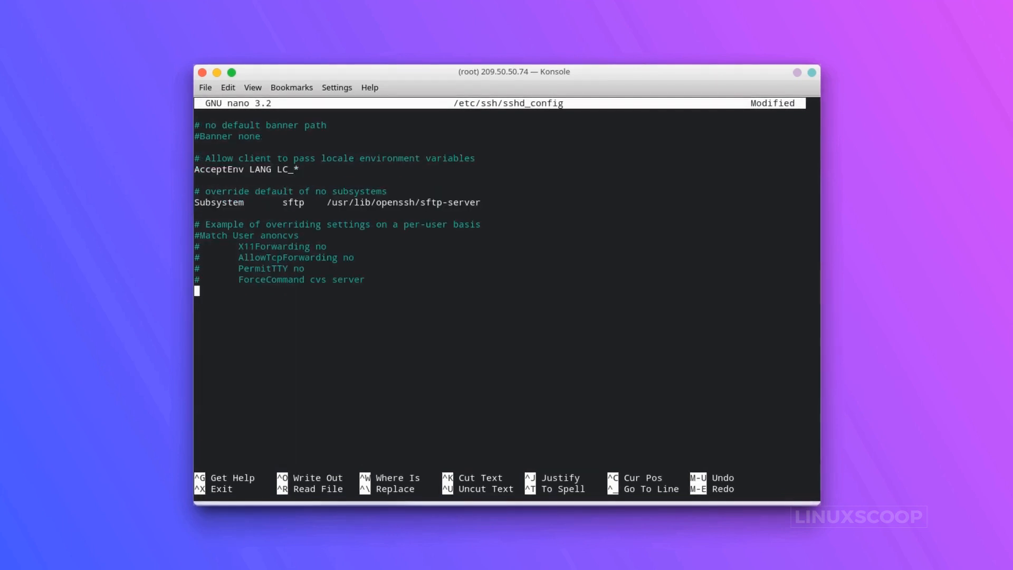
Append 'UseDNS no' and 'AllowUsers debian' from the notes at the end of sshd_config
key(alt+Tab)
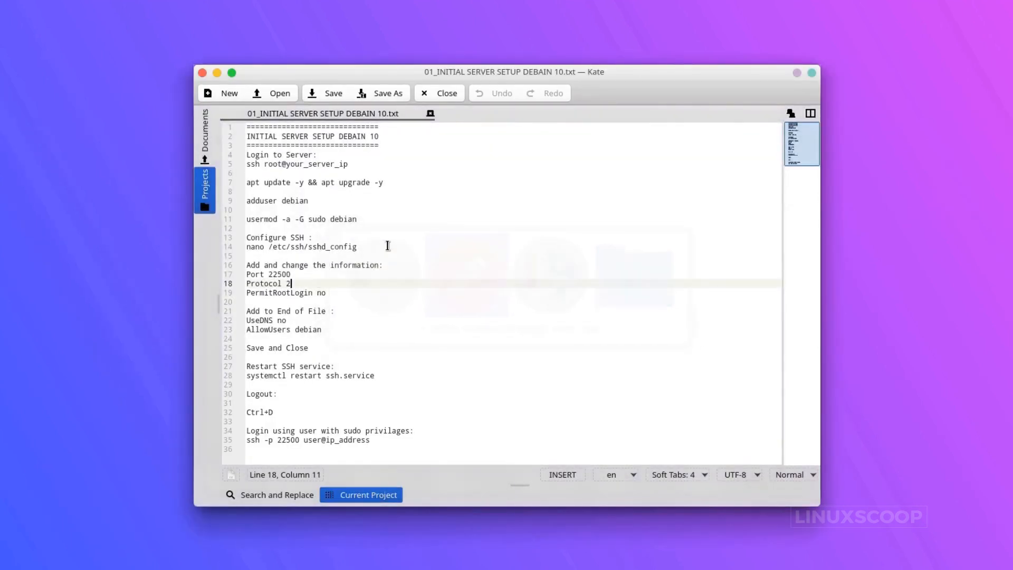
drag(323, 330, 246, 320)
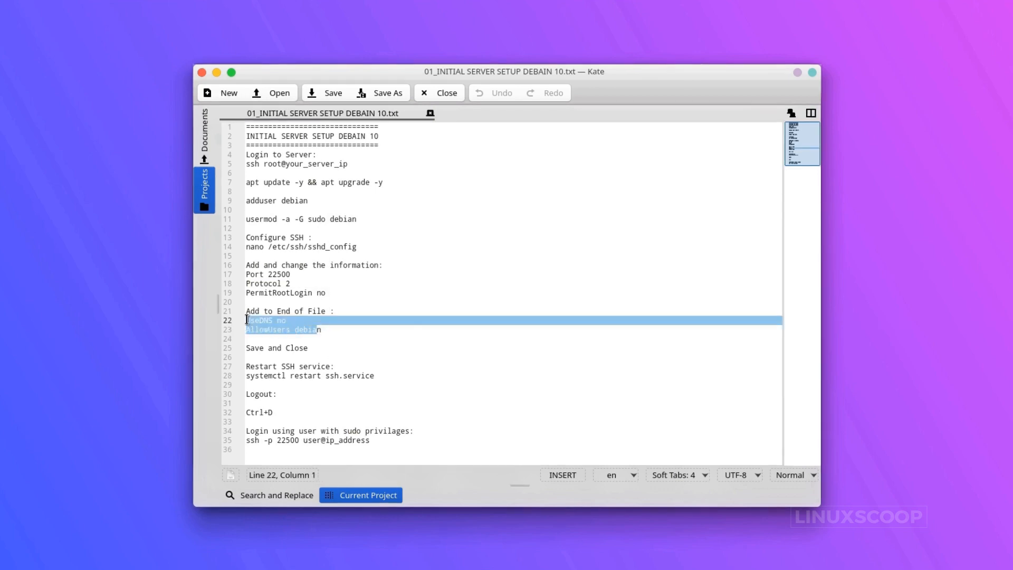
right_click(267, 330)
click(292, 354)
click(356, 350)
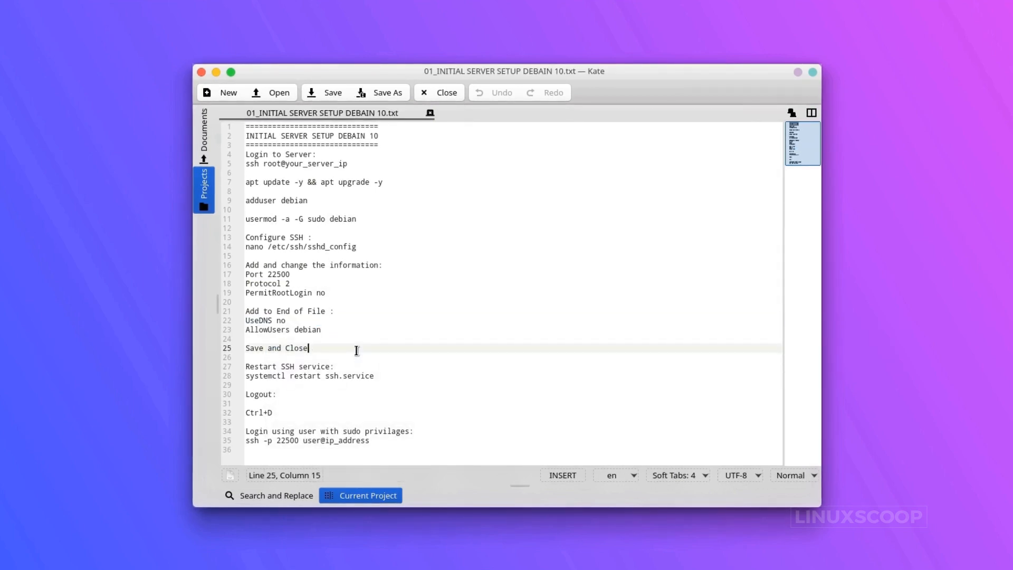
key(alt+Tab)
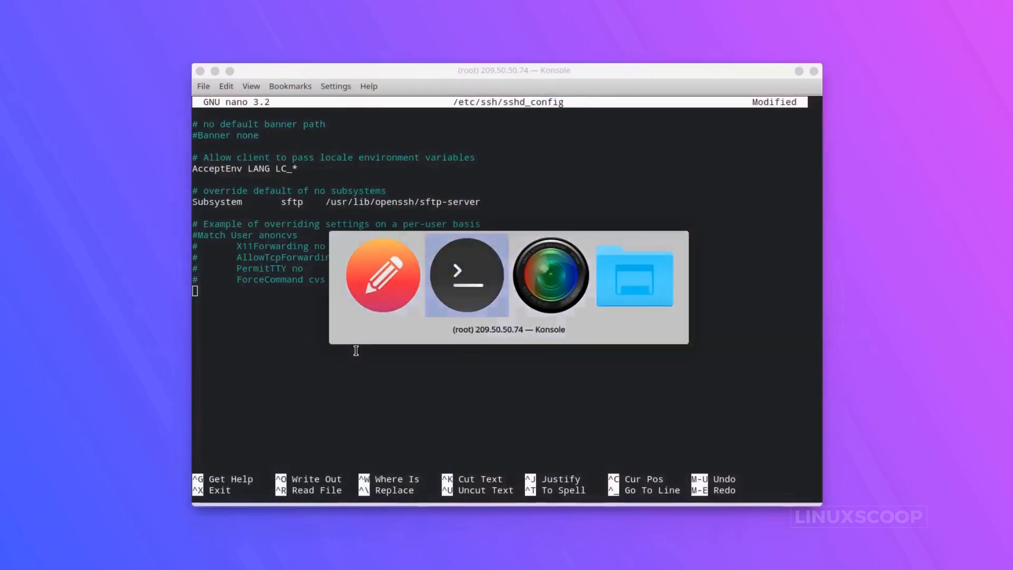
right_click(356, 350)
click(378, 371)
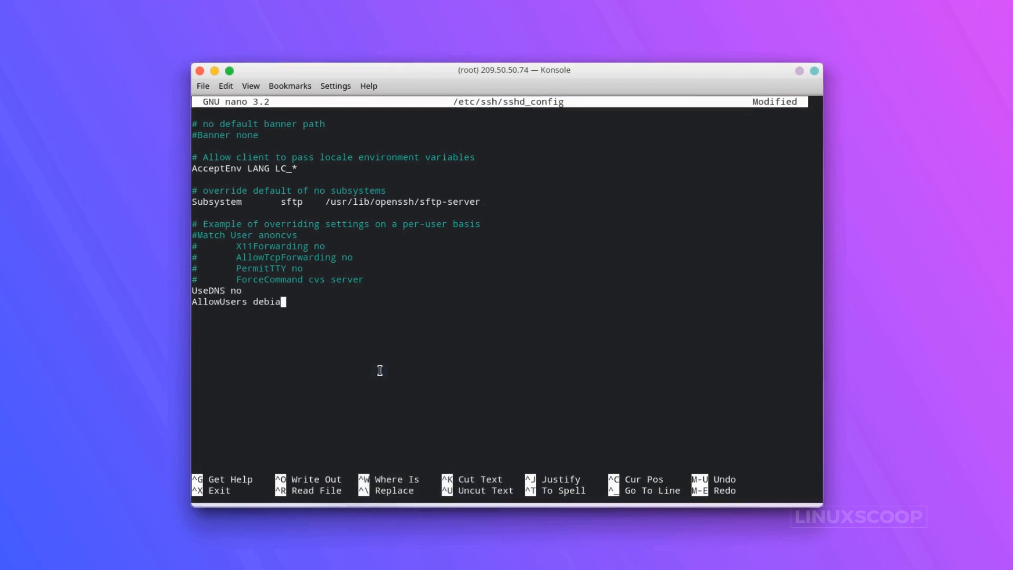
Save sshd_config and exit nano back to the shell
key(ctrl+o)
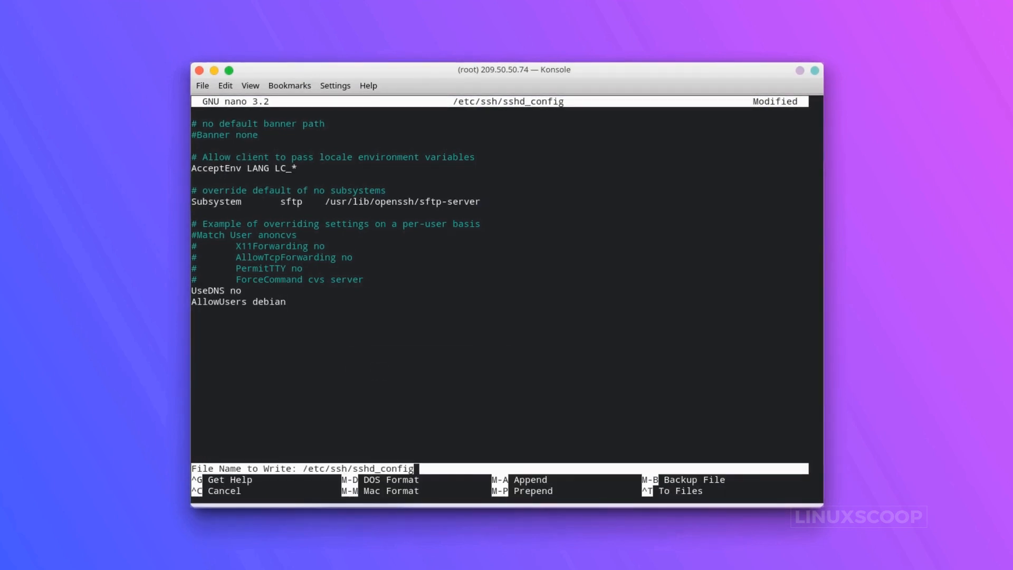
key(Return)
key(ctrl+x)
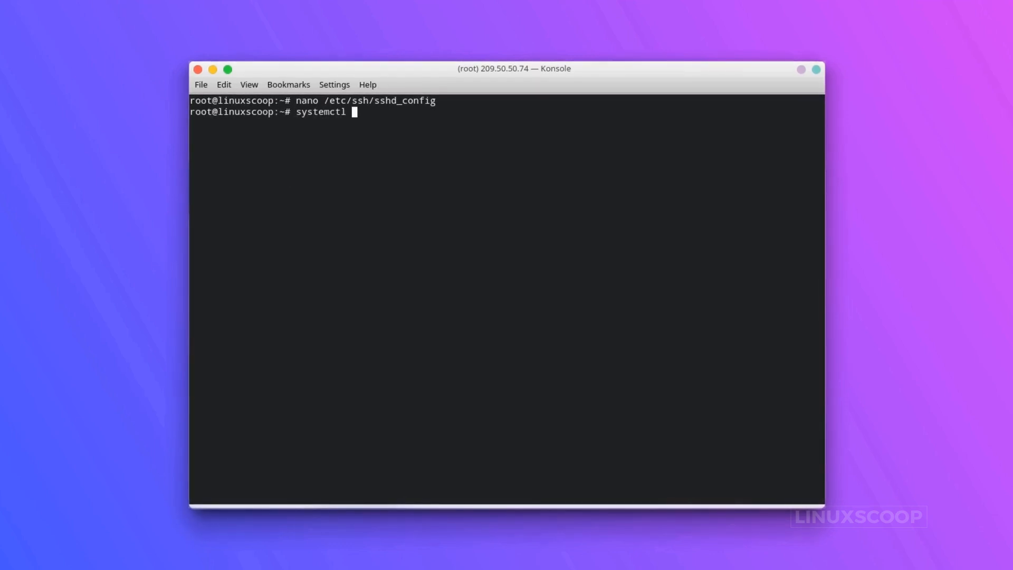
text(tart )
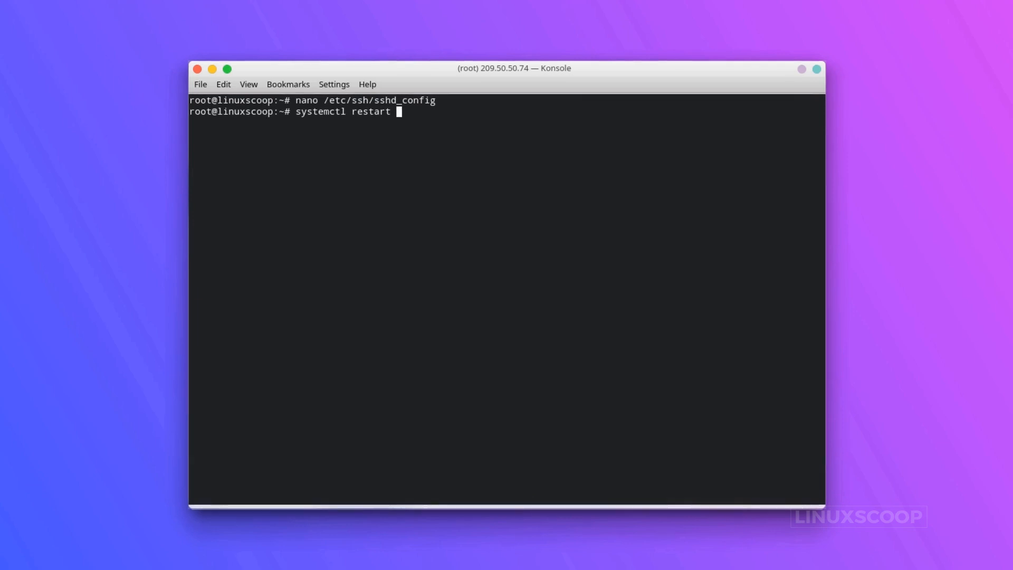
text(ssh)
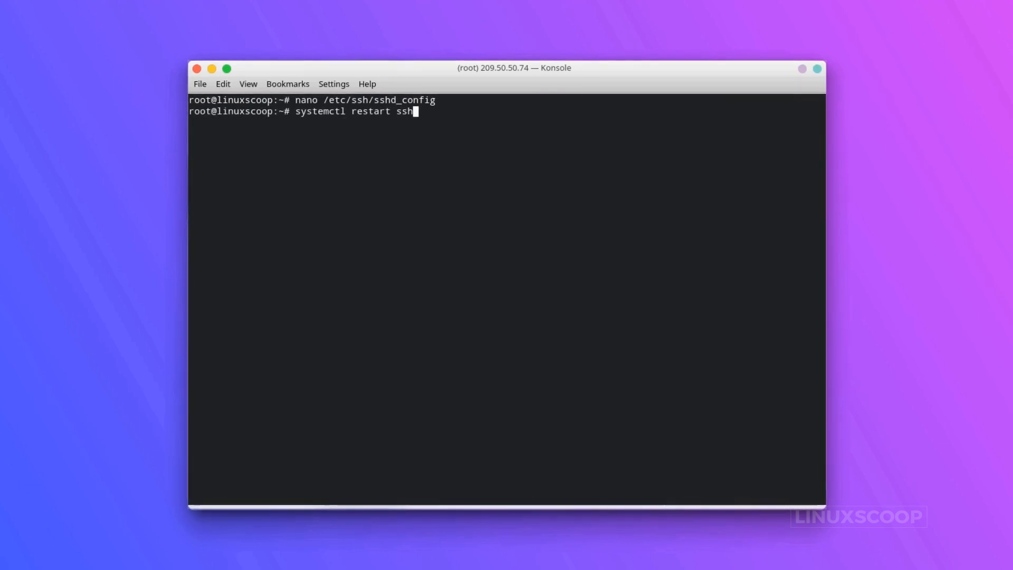
Run systemctl restart ssh.service, then exit the root session back to the local shell
key(Tab)
key(Tab)
text(.)
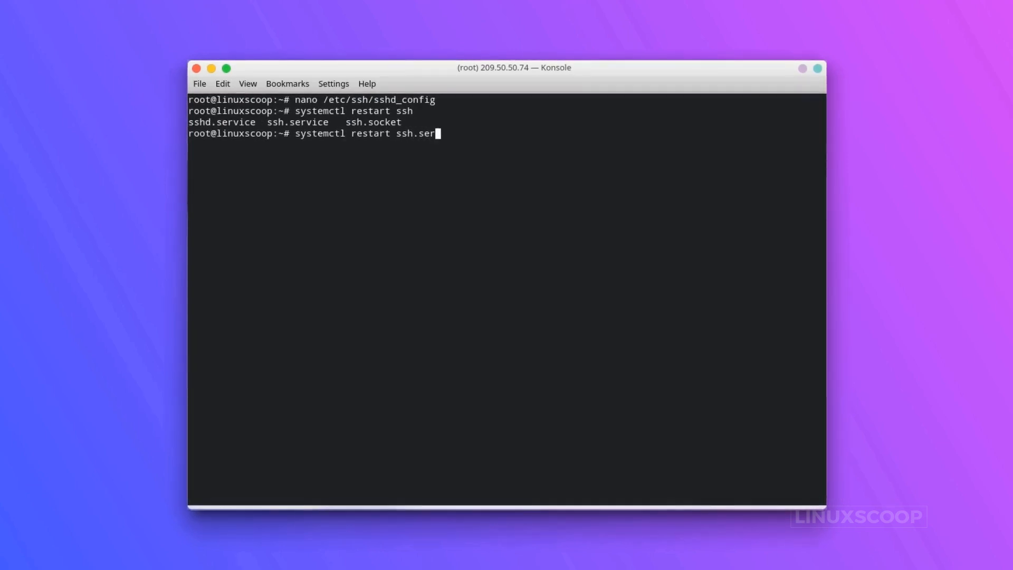
key(Return)
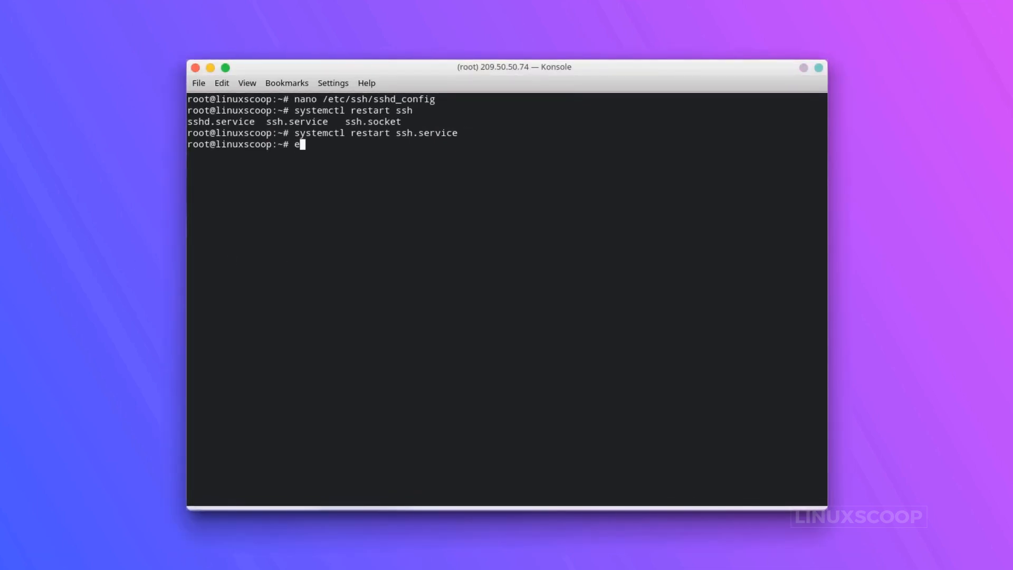
text(xit)
key(Return)
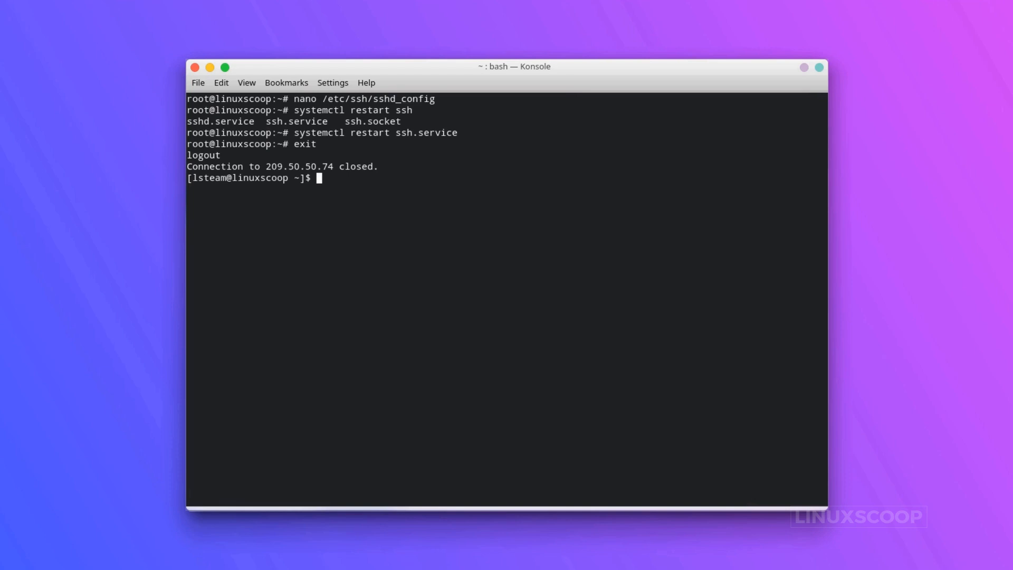
key(alt+Tab)
key(alt+Tab)
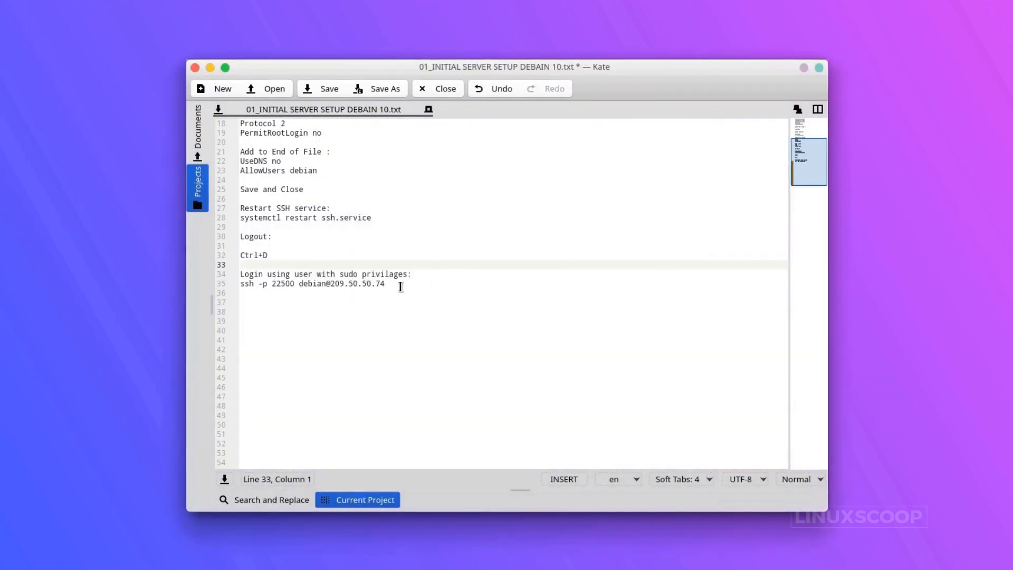
drag(385, 283, 247, 277)
triple_click(276, 282)
right_click(281, 280)
click(345, 318)
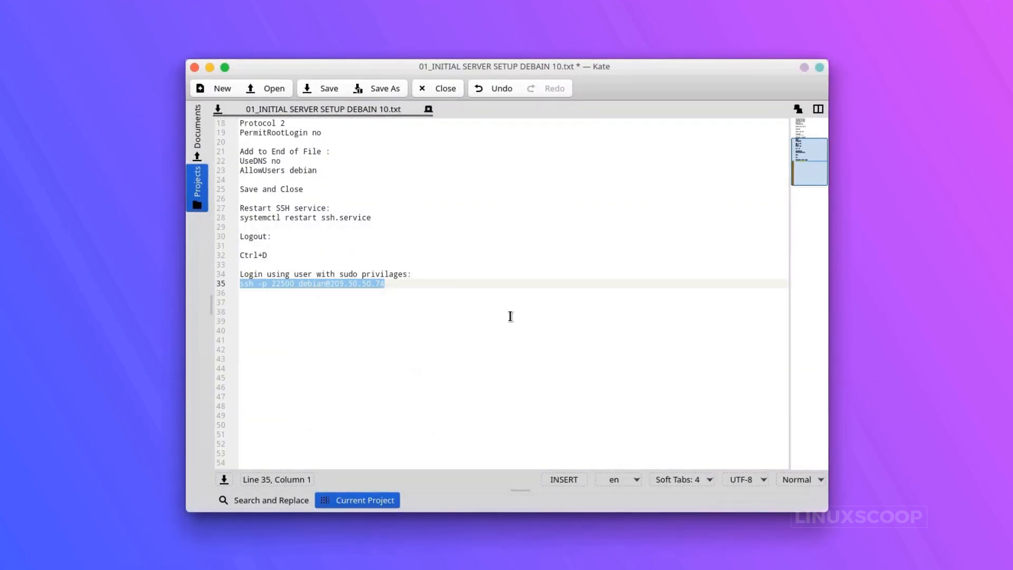
click(500, 318)
key(alt+Tab)
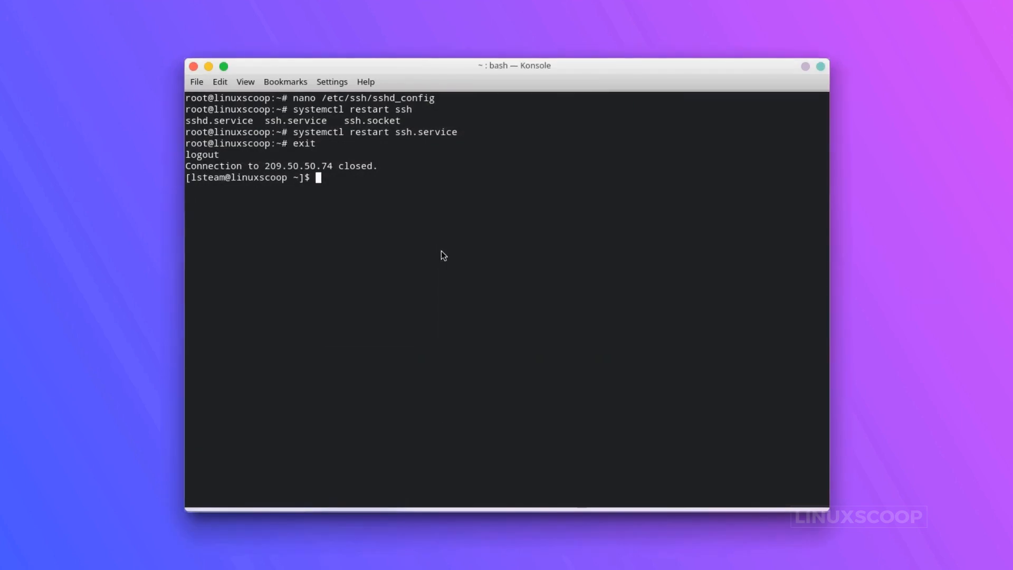
right_click(441, 251)
click(464, 267)
key(Return)
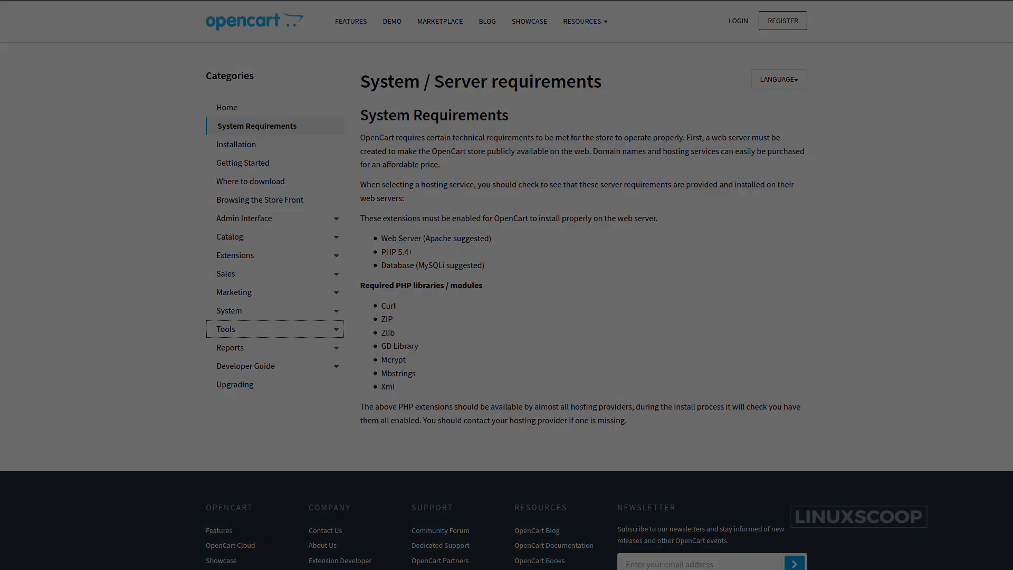
key(alt+Tab)
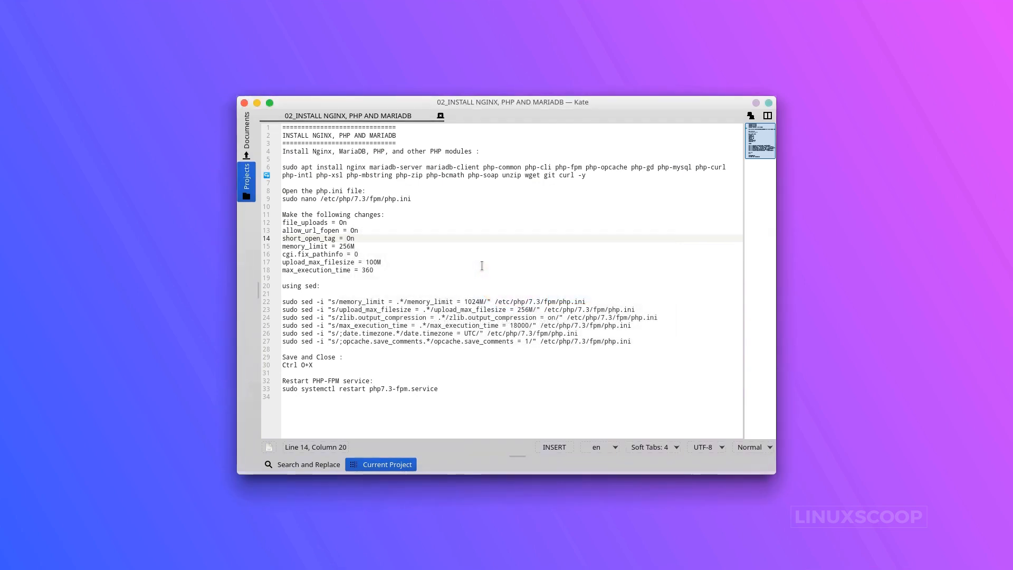
Run the sudo apt install line for Nginx, MariaDB, PHP 7.3 and its PHP modules
drag(593, 164, 291, 154)
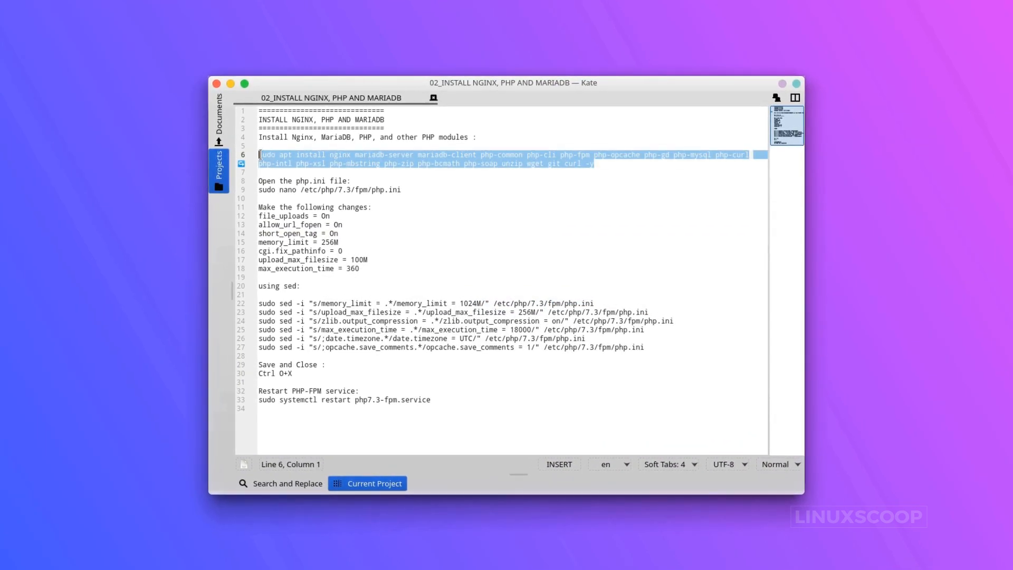
right_click(244, 165)
click(359, 187)
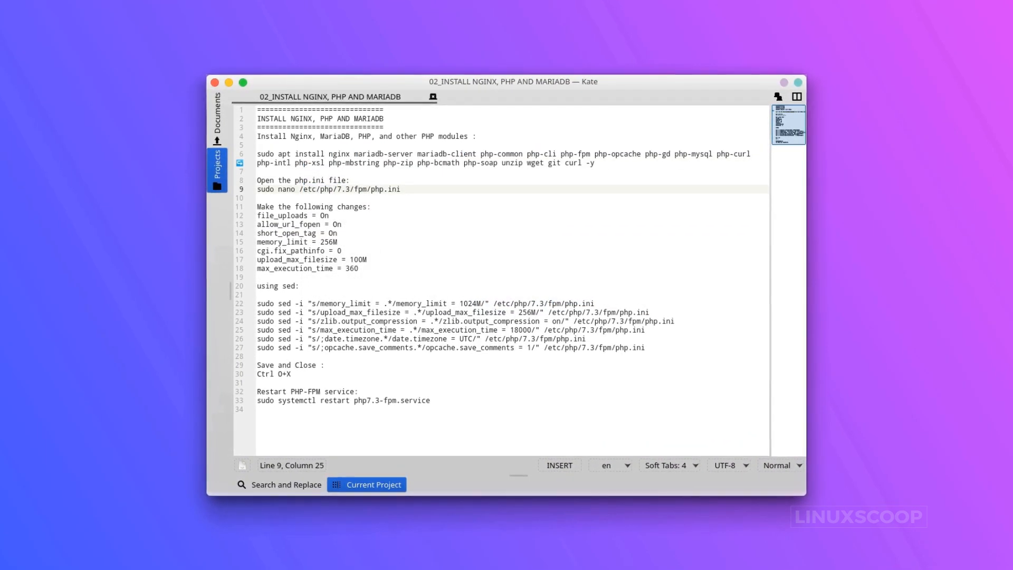
key(alt+Tab)
right_click(359, 188)
click(390, 208)
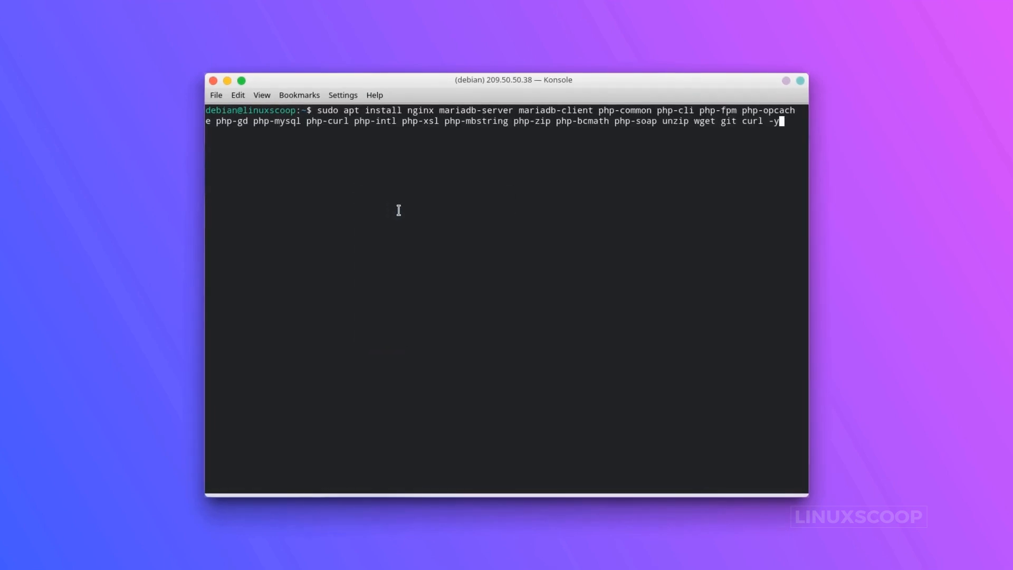
key(Return)
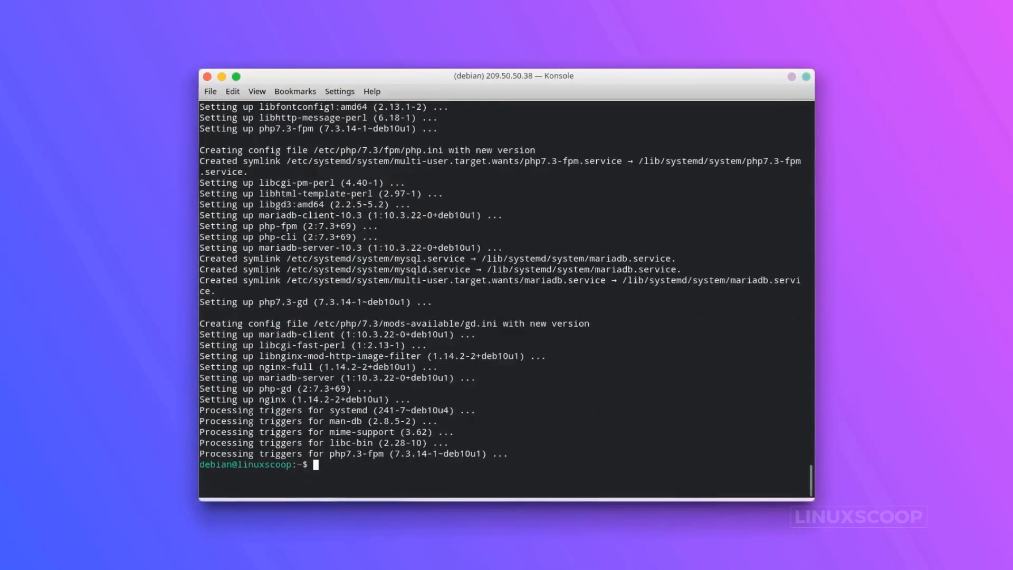
Run the sed command setting php.ini memory_limit to 1024M
key(alt+Tab)
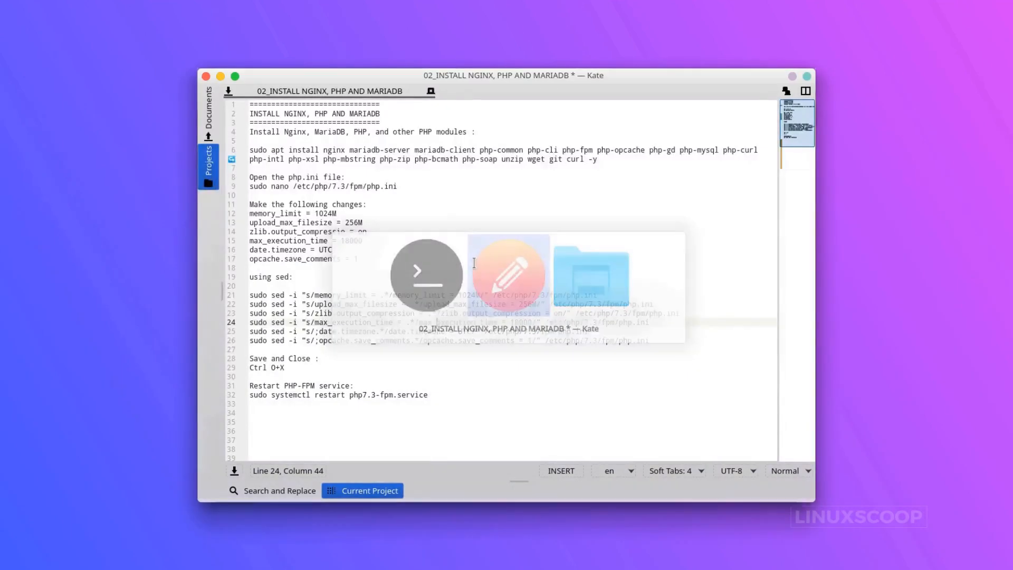
mouse_move(598, 294)
mouse_down()
mouse_move(249, 303)
mouse_move(248, 294)
mouse_up()
right_click(267, 300)
click(293, 330)
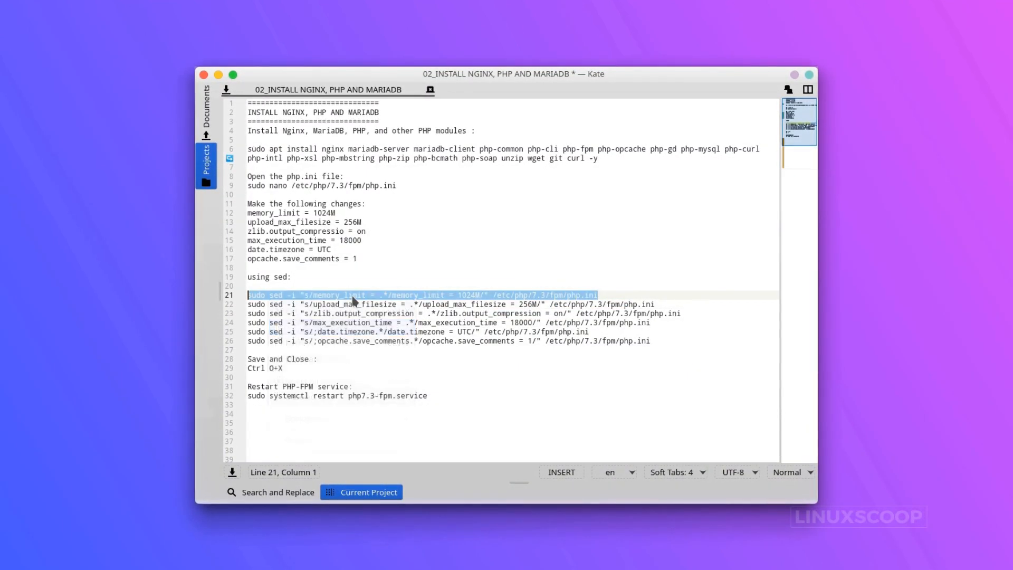
click(353, 297)
key(alt+Tab)
right_click(369, 203)
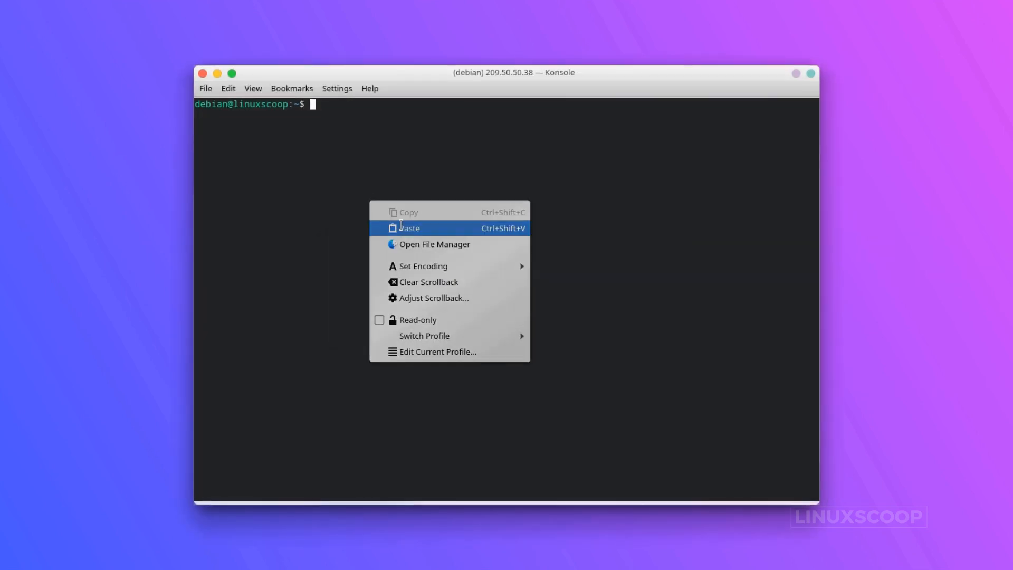
click(400, 225)
key(Return)
Run the sed command raising upload_max_filesize to 256M
key(alt+Tab)
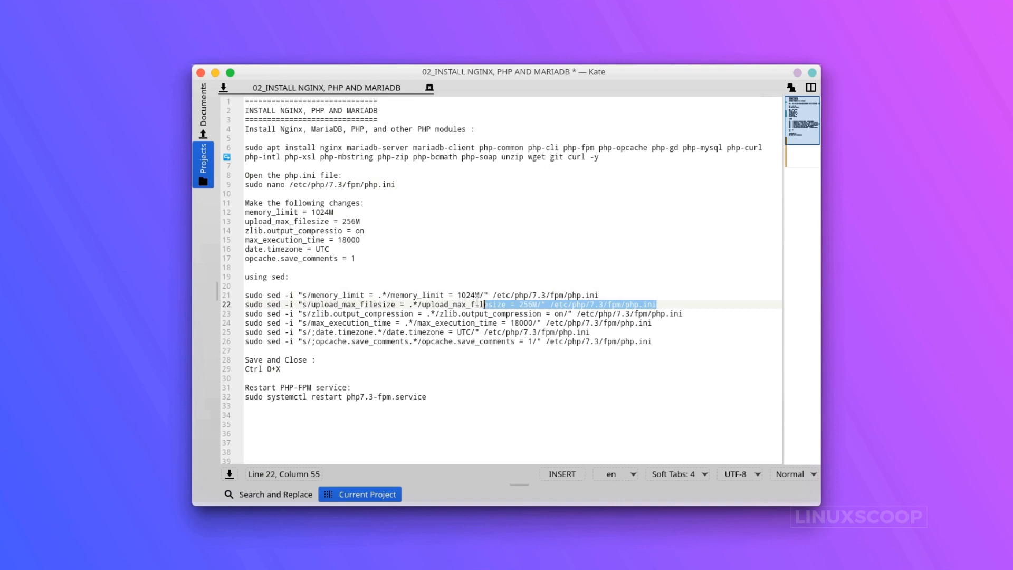
drag(658, 304, 246, 305)
right_click(424, 270)
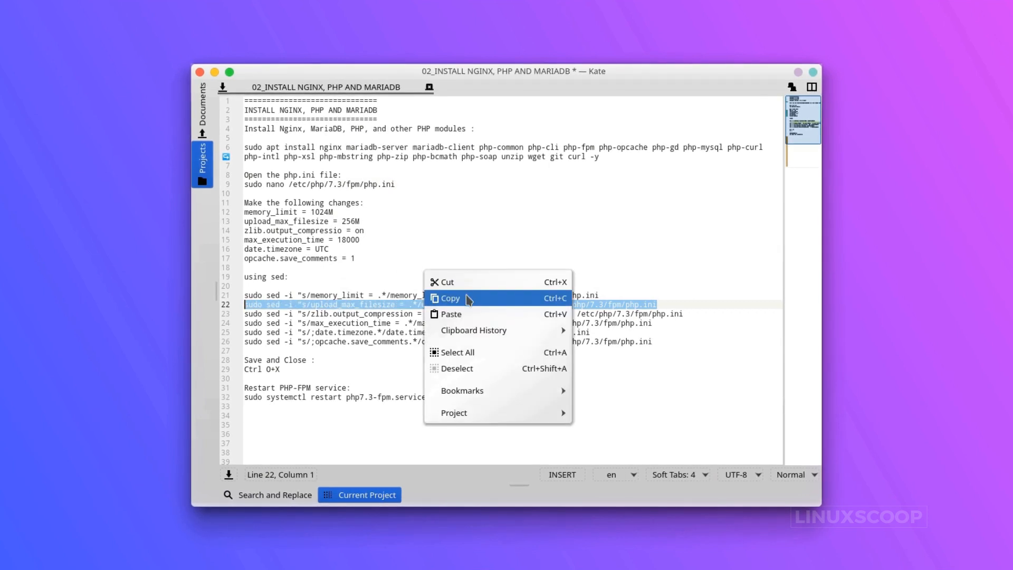
click(466, 294)
key(alt+Tab)
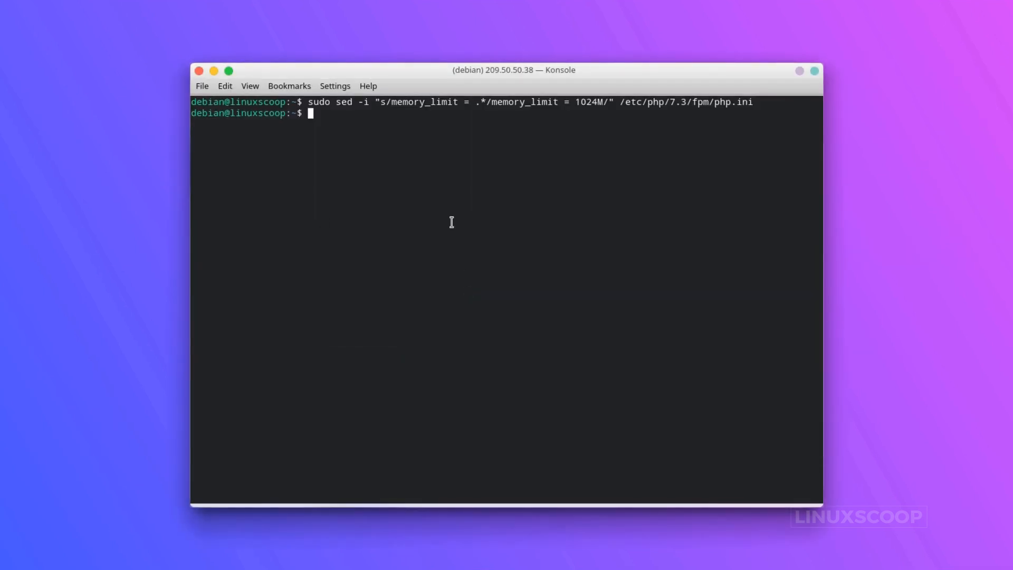
right_click(451, 220)
click(463, 247)
key(Return)
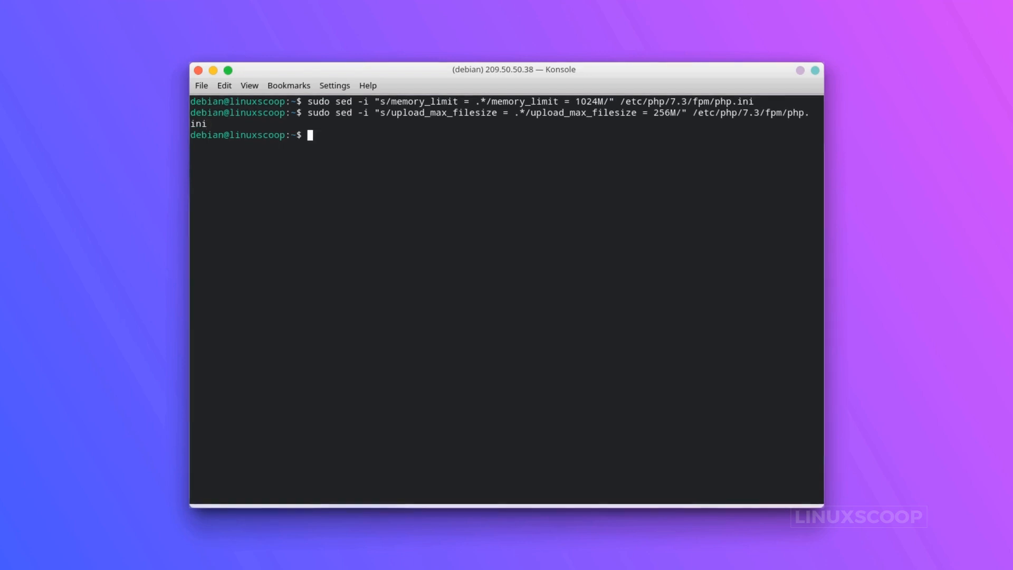
Run the sed command turning zlib output compression on
key(alt+Tab)
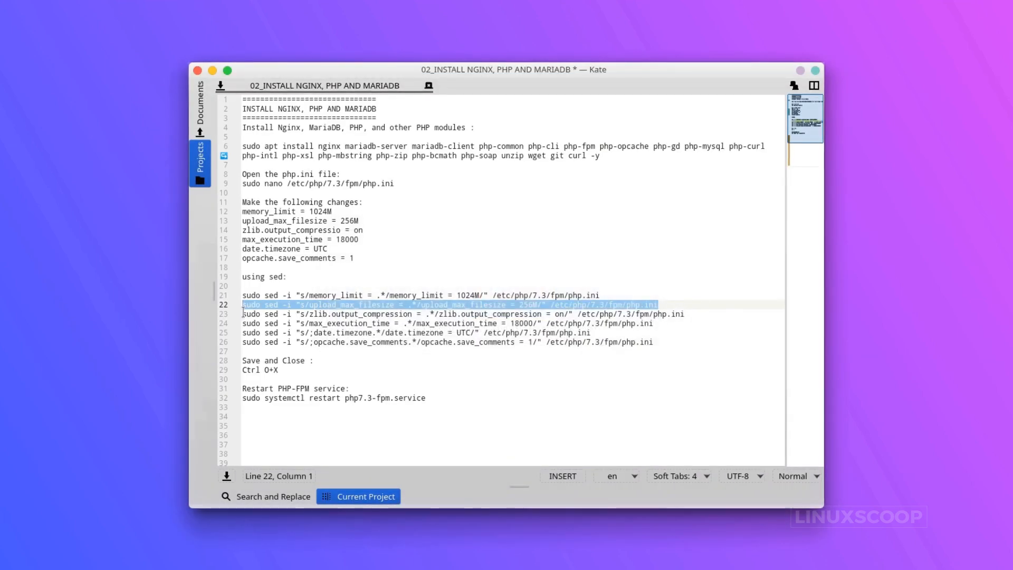
drag(242, 315, 685, 314)
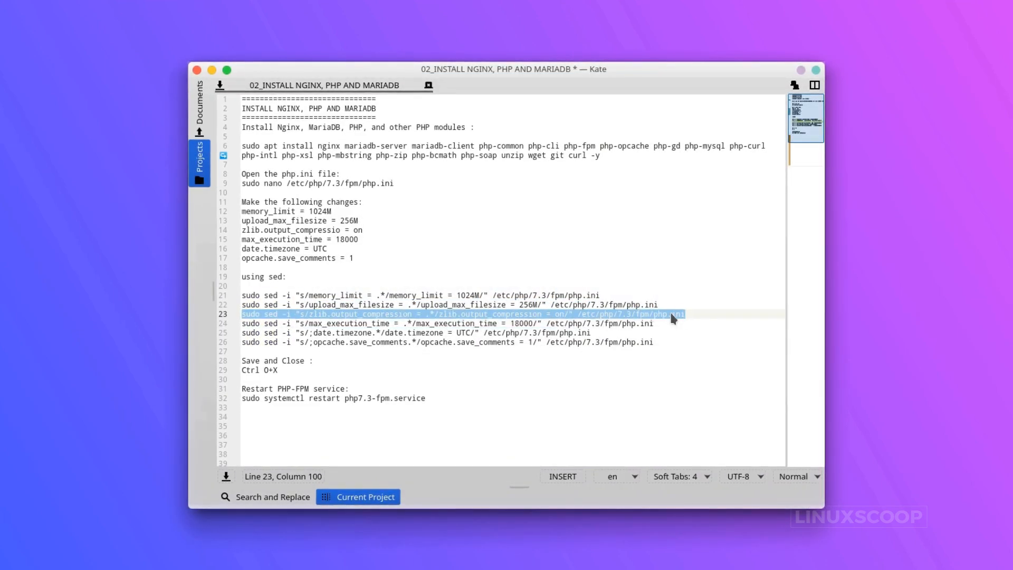
right_click(665, 315)
click(688, 342)
click(537, 315)
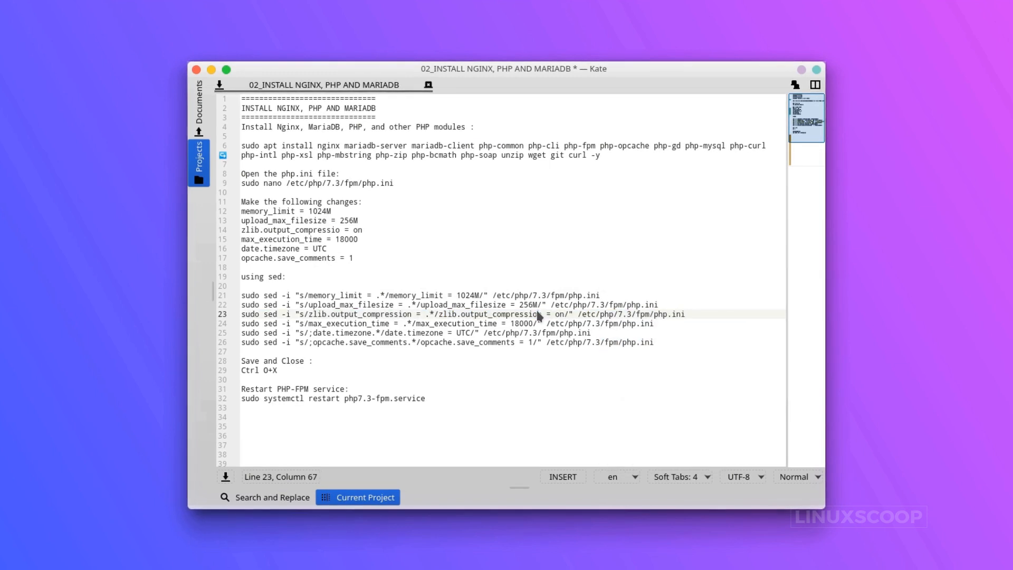
key(alt+Tab)
right_click(439, 241)
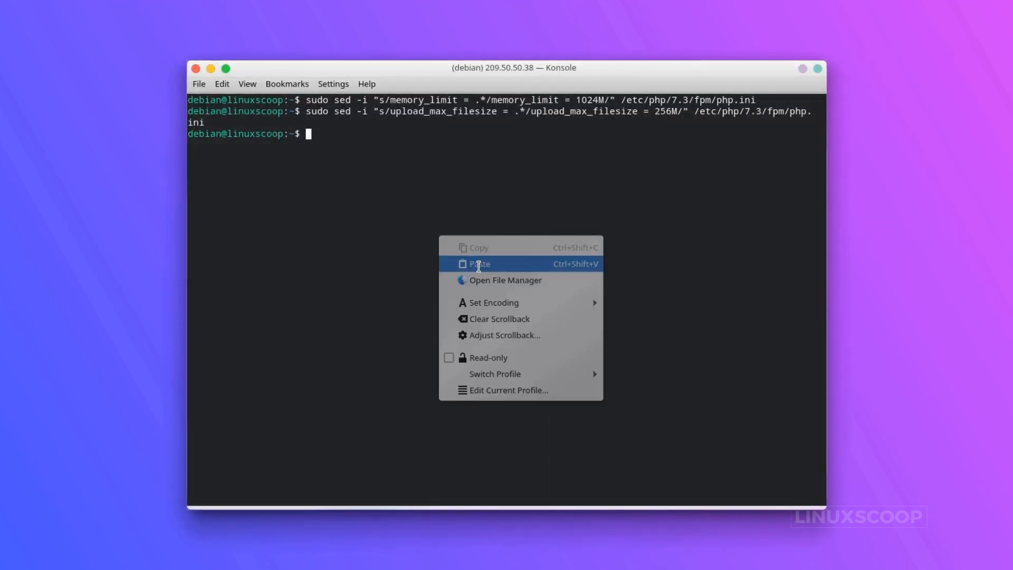
click(458, 263)
key(Return)
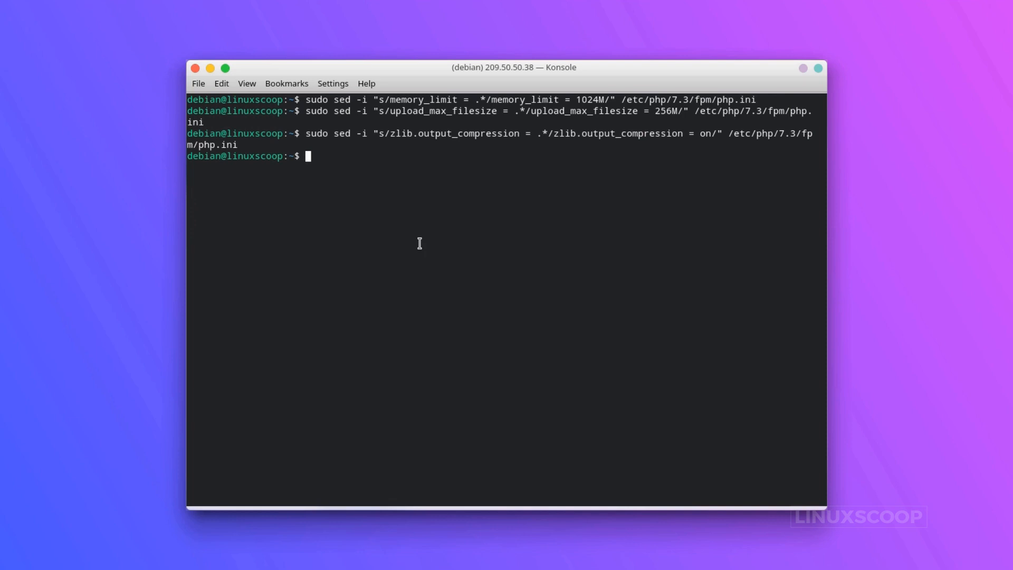
Run the sed command setting max_execution_time to 18000 seconds
key(alt+Tab)
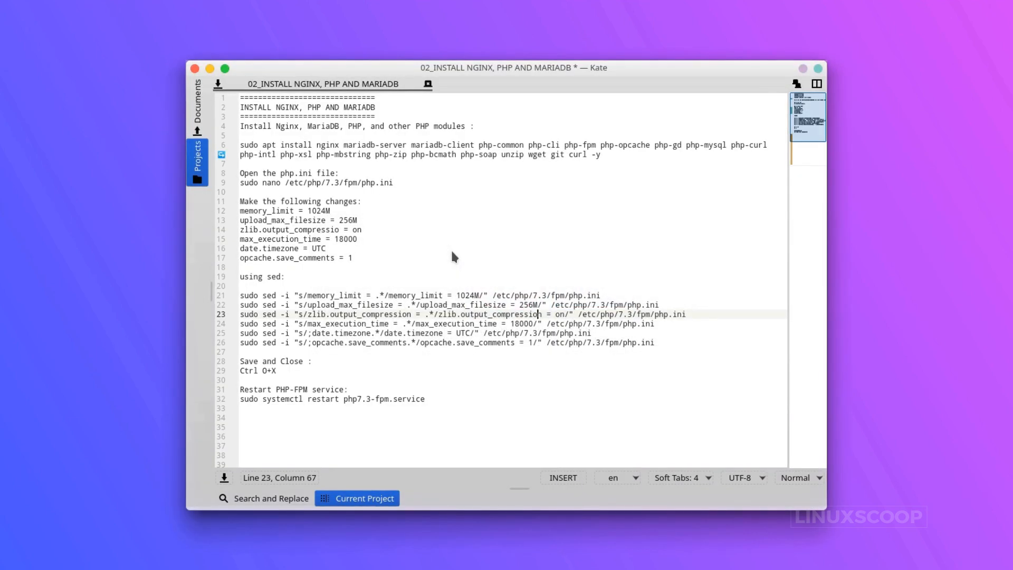
drag(240, 324, 656, 323)
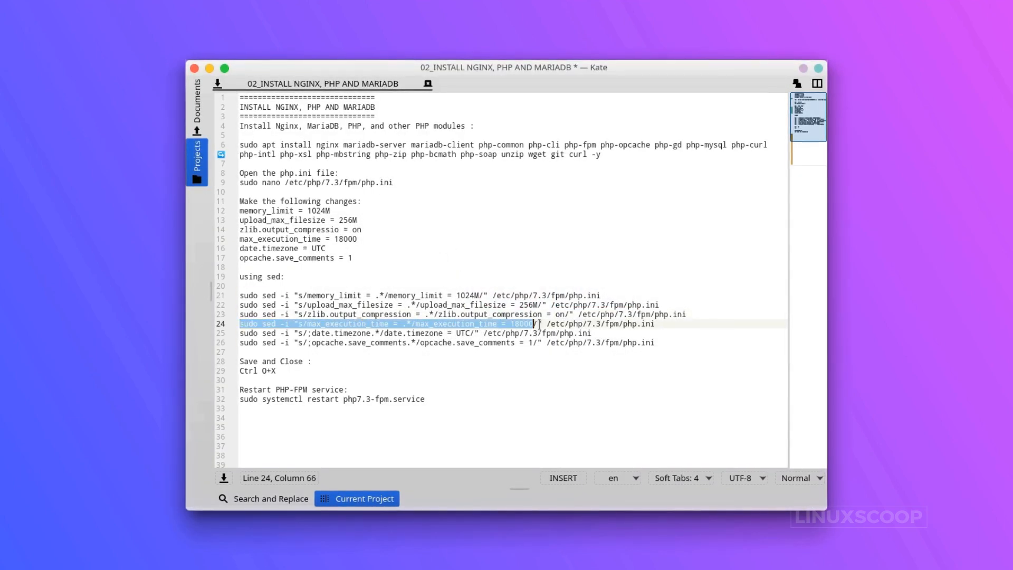
right_click(649, 330)
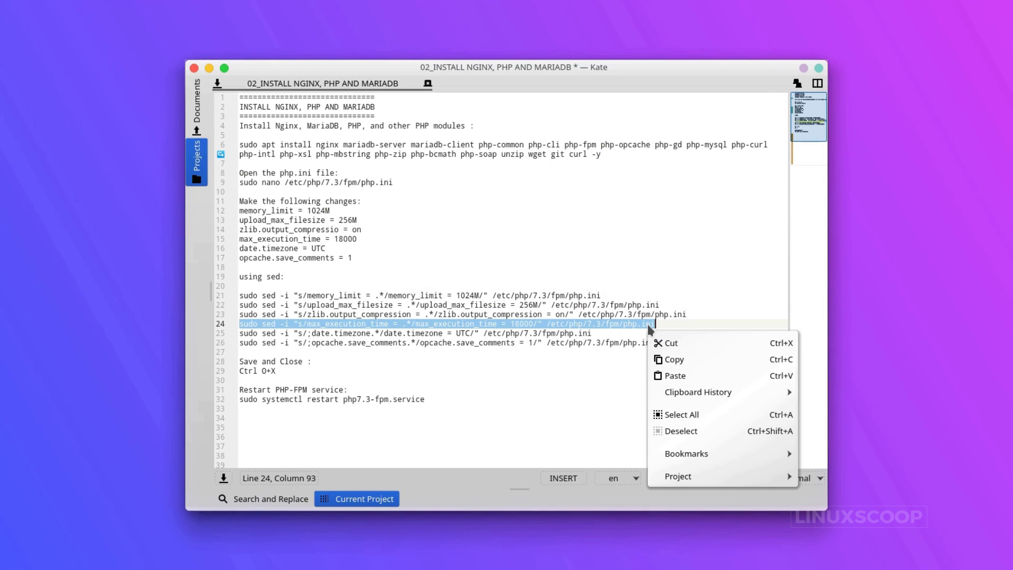
click(673, 356)
key(alt+Tab)
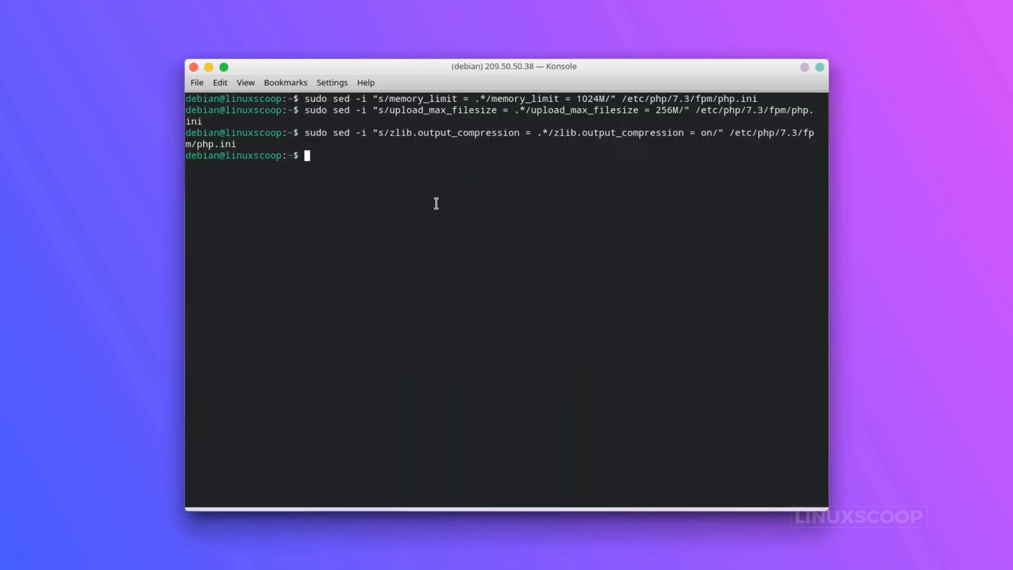
right_click(396, 173)
click(412, 200)
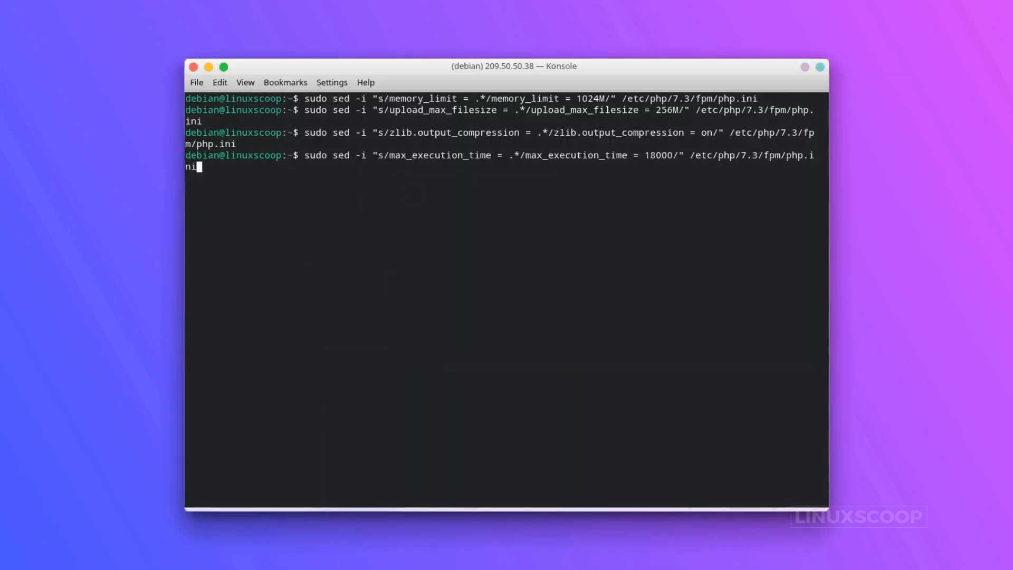
key(Return)
Run the sed command setting date.timezone to UTC
key(alt+Tab)
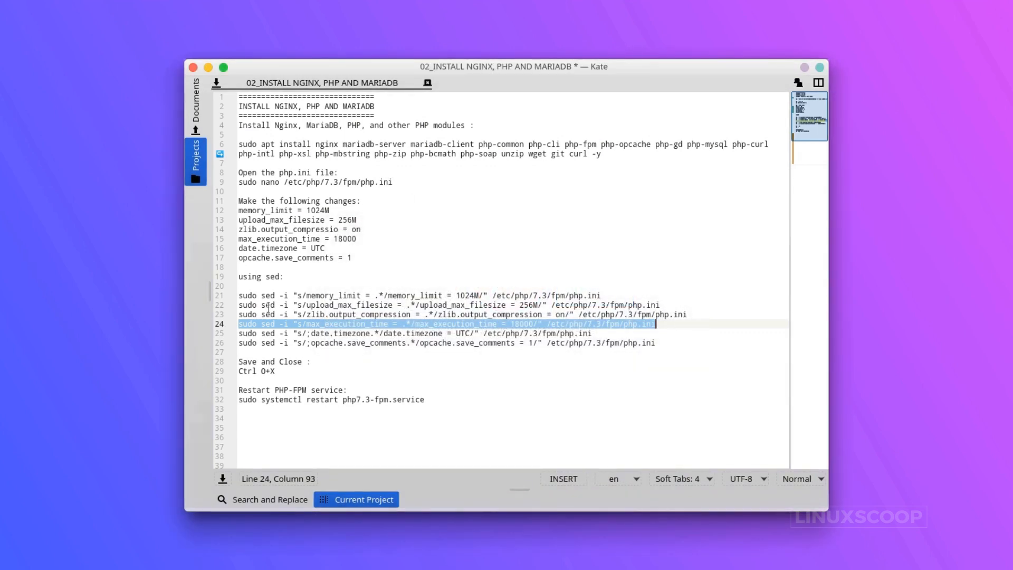
drag(240, 333, 591, 333)
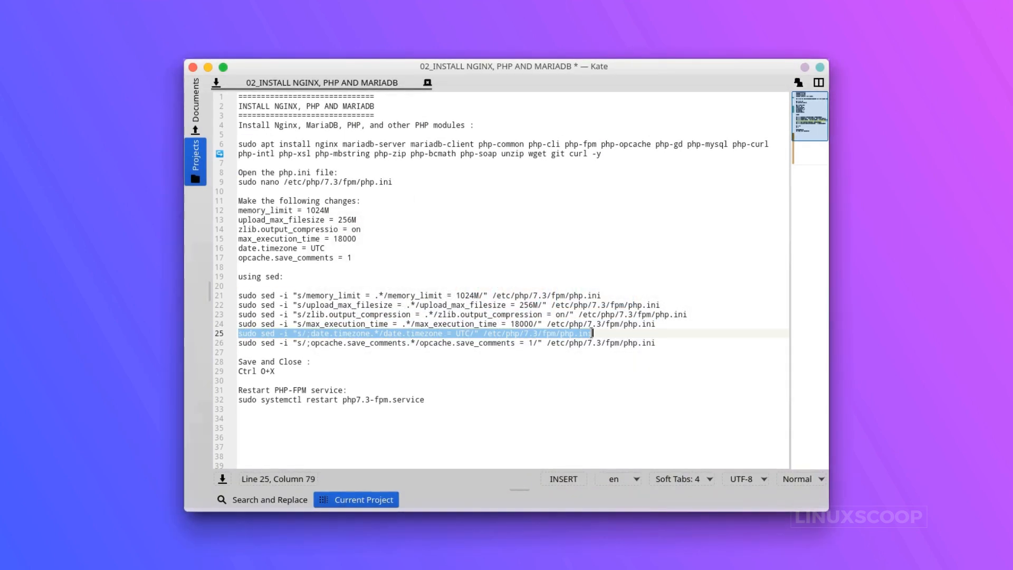
right_click(557, 336)
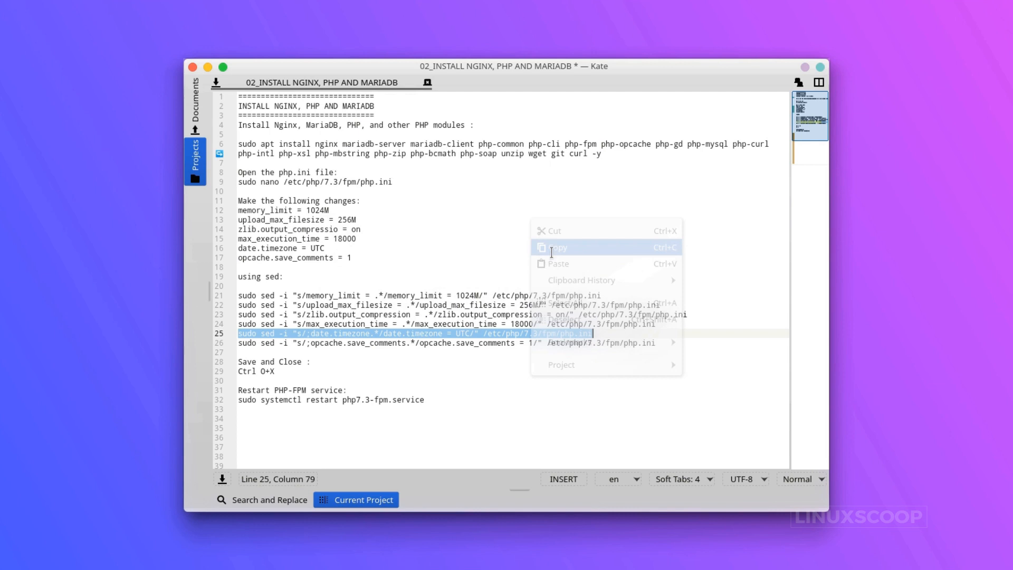
key(alt+Tab)
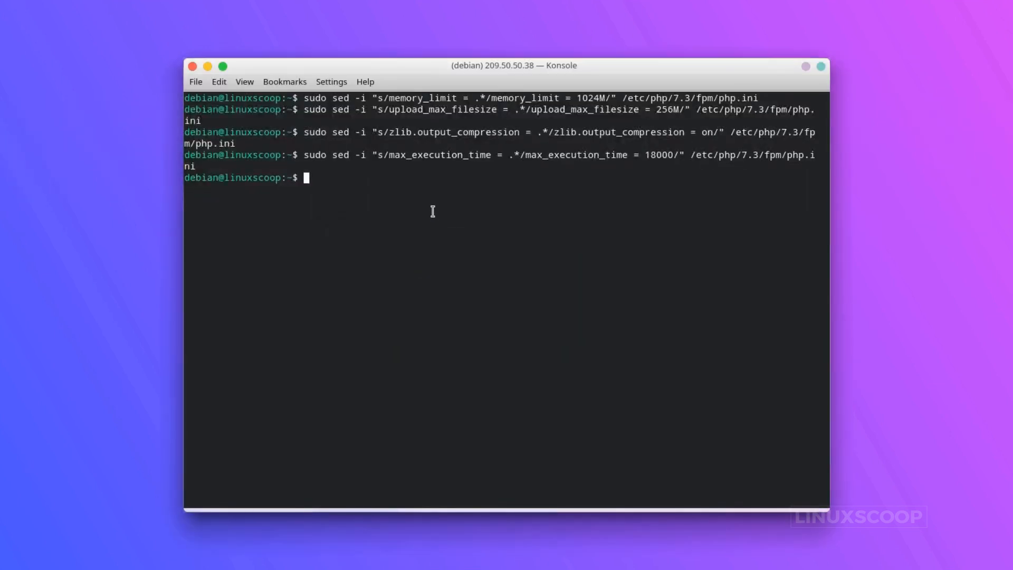
right_click(431, 210)
click(453, 218)
key(Return)
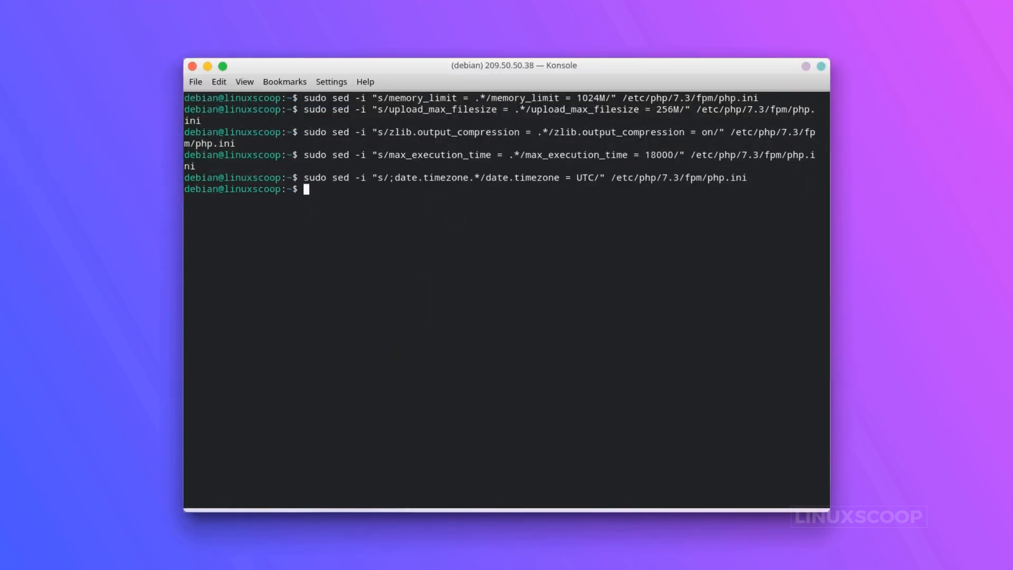
Run the sed command setting opcache.save_comments to 1
key(alt+Tab)
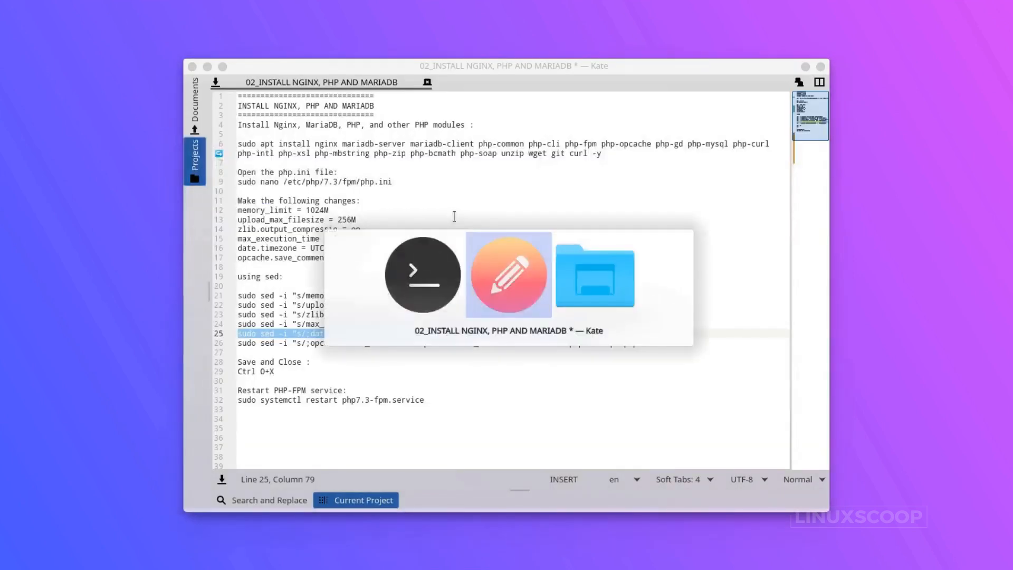
drag(239, 343, 653, 343)
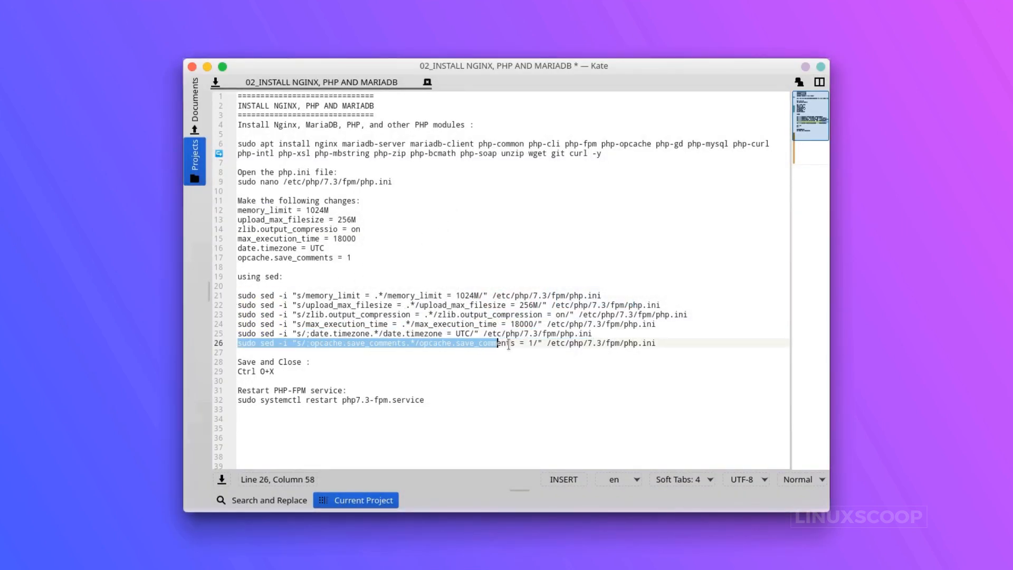
right_click(610, 346)
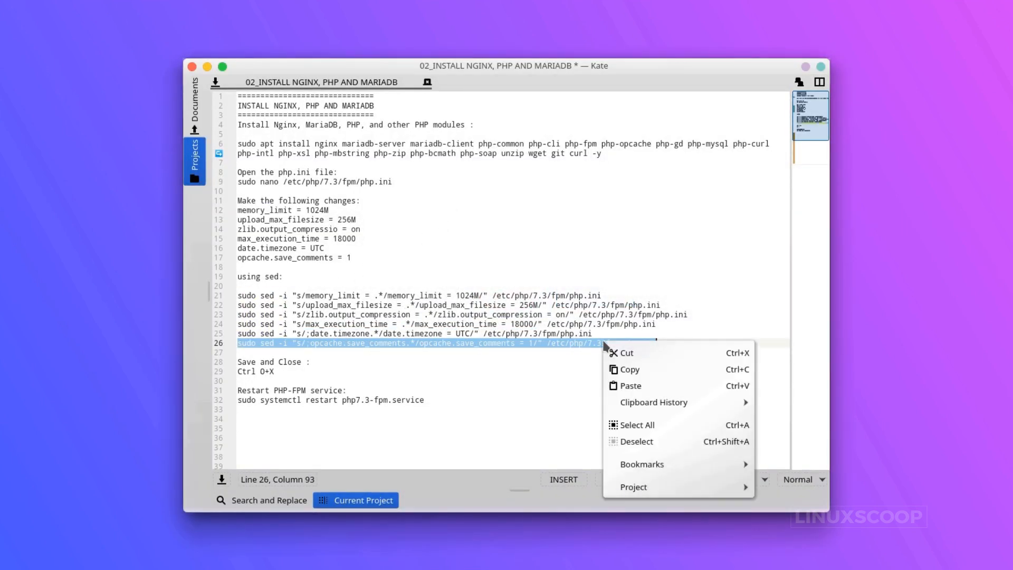
click(625, 368)
click(488, 304)
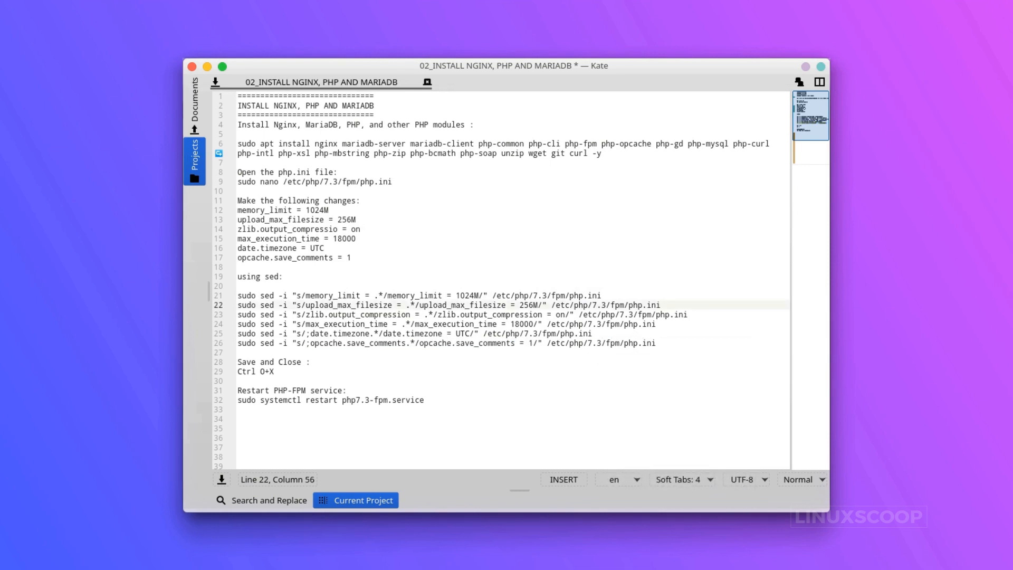
key(alt+Tab)
right_click(465, 264)
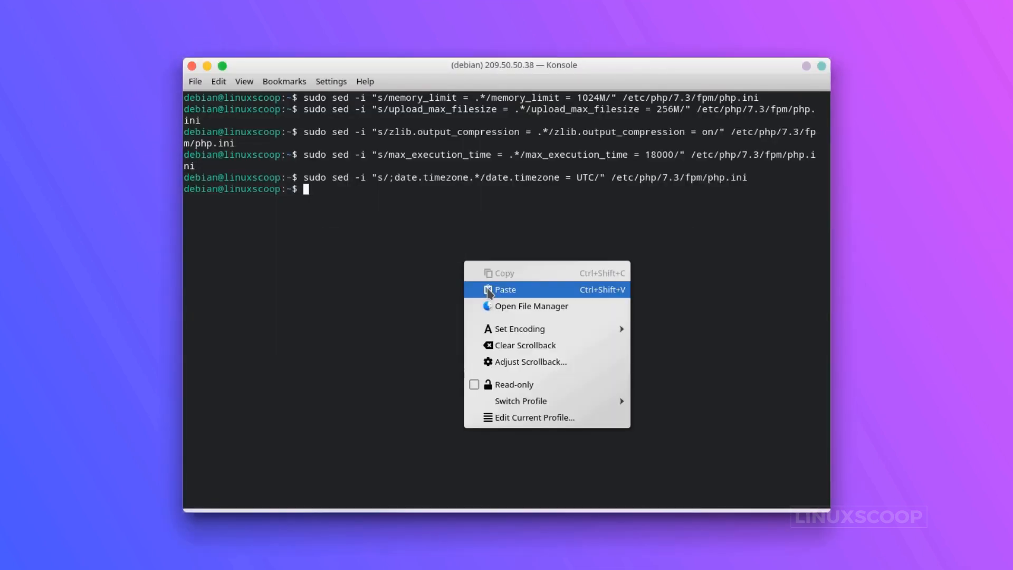
click(505, 290)
key(Return)
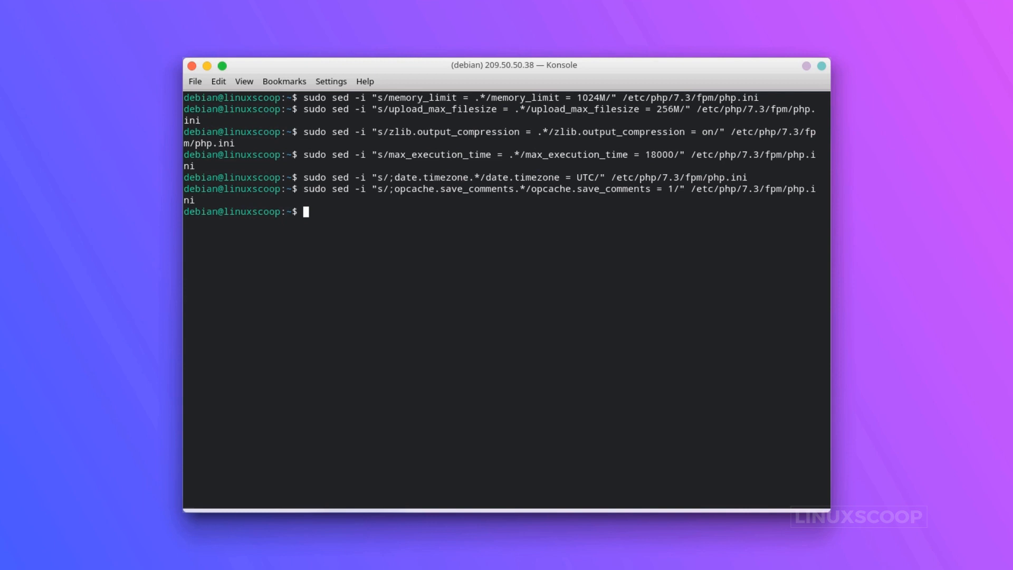
key(alt+Tab)
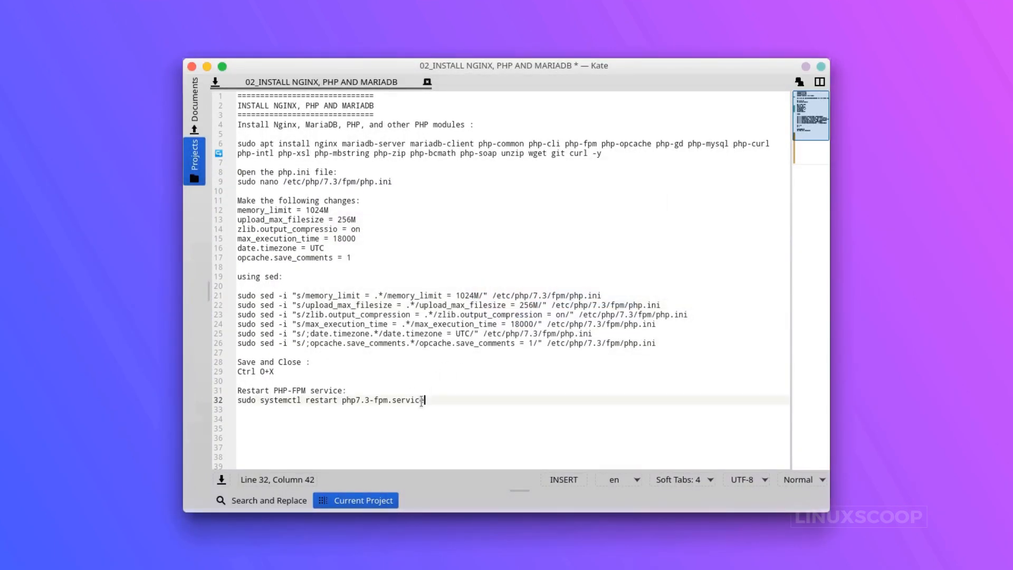
Paste 'sudo systemctl restart php7.3-fpm.service' from line 32 of the notes into the terminal
drag(426, 399, 258, 402)
right_click(453, 279)
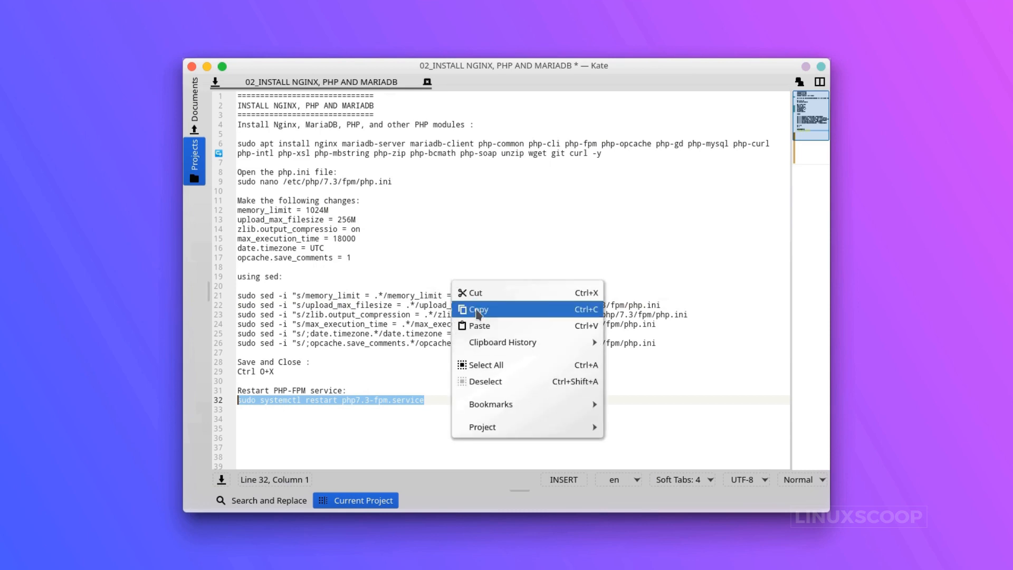
click(474, 305)
key(alt+Tab)
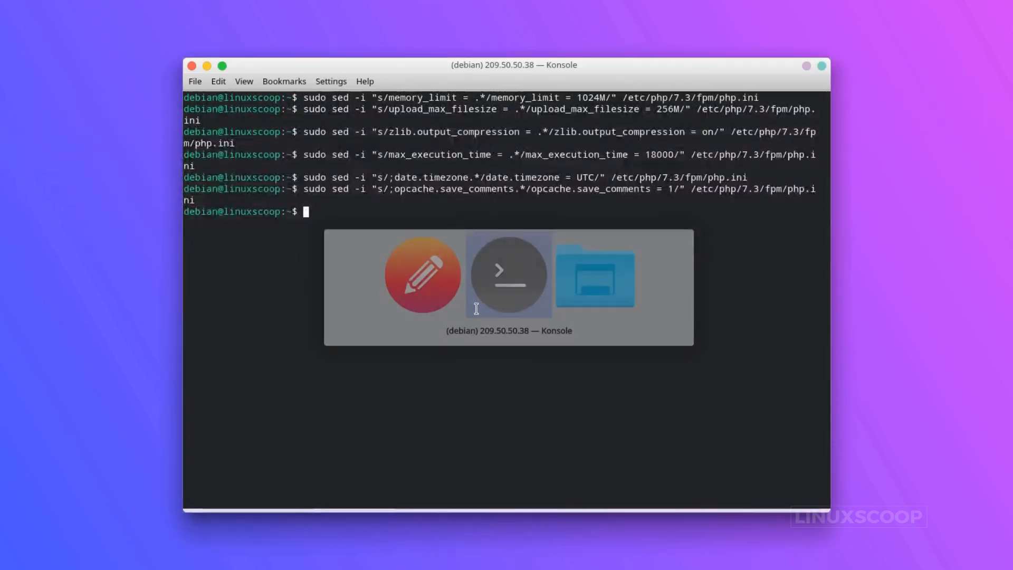
right_click(467, 283)
click(489, 310)
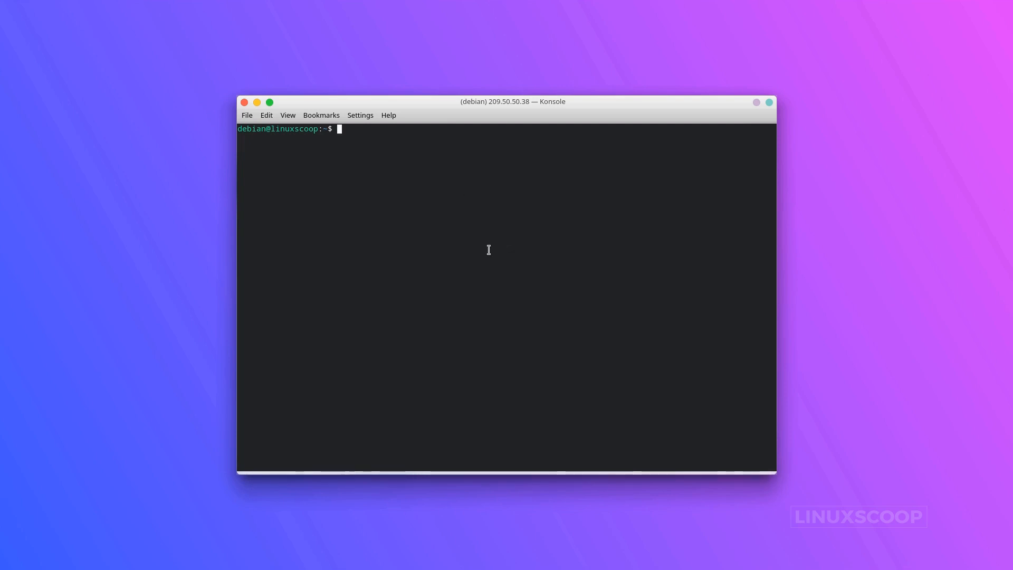
Run sudo nano /etc/nginx/sites-available/linuxscoop.cc to open the new empty site file
key(alt+Tab)
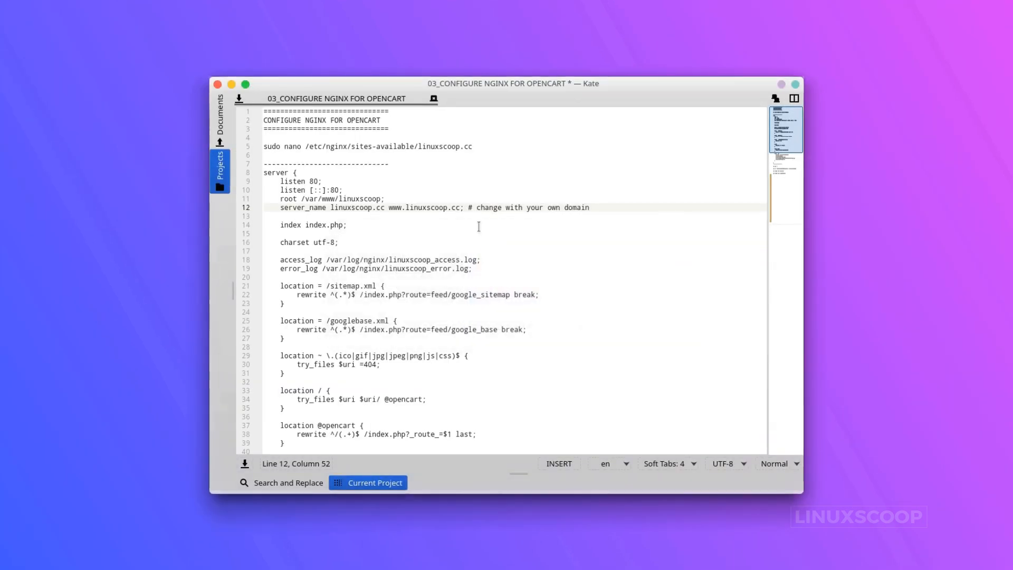
drag(473, 146, 276, 148)
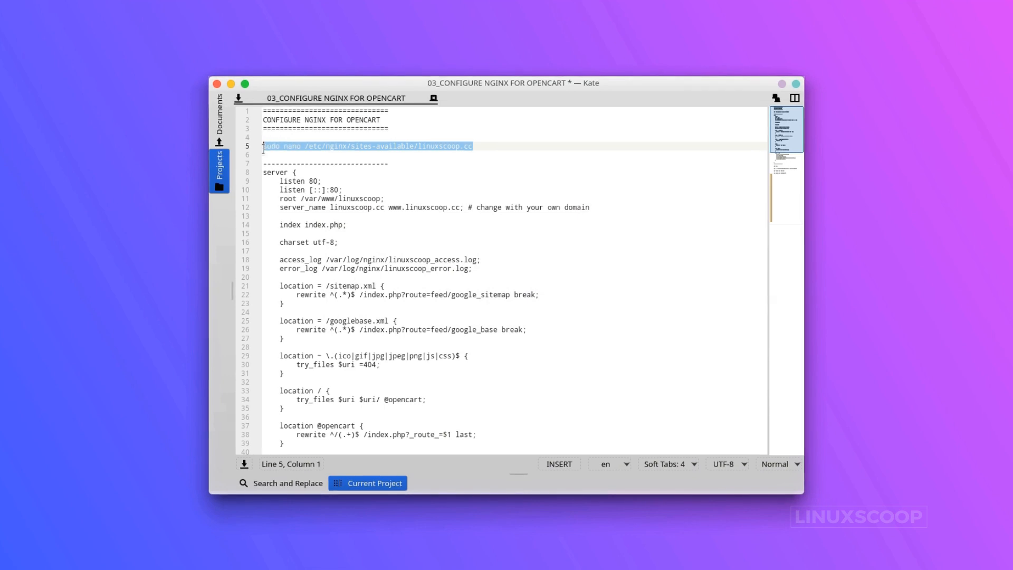
right_click(311, 151)
click(356, 172)
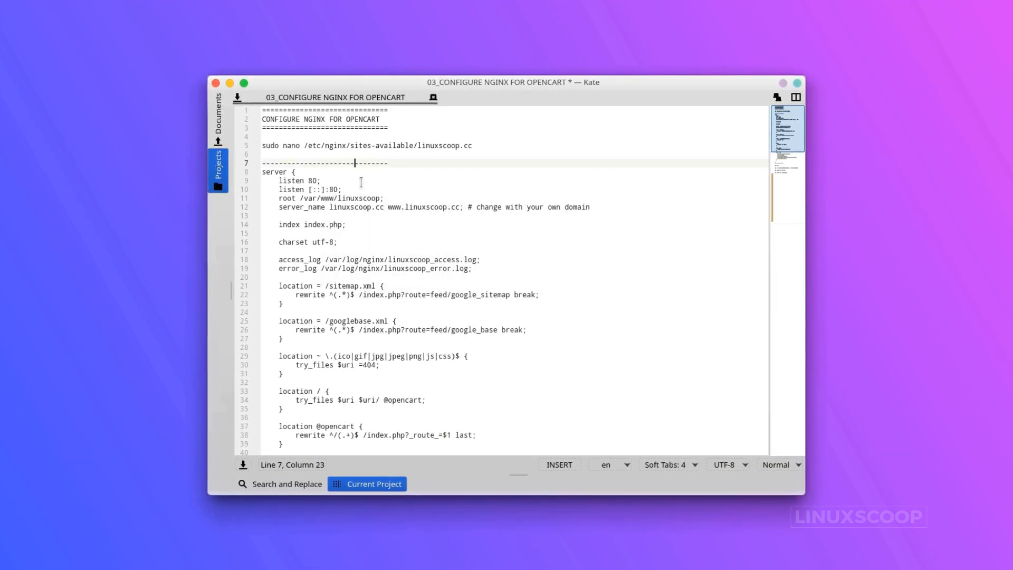
key(alt+Tab)
right_click(360, 181)
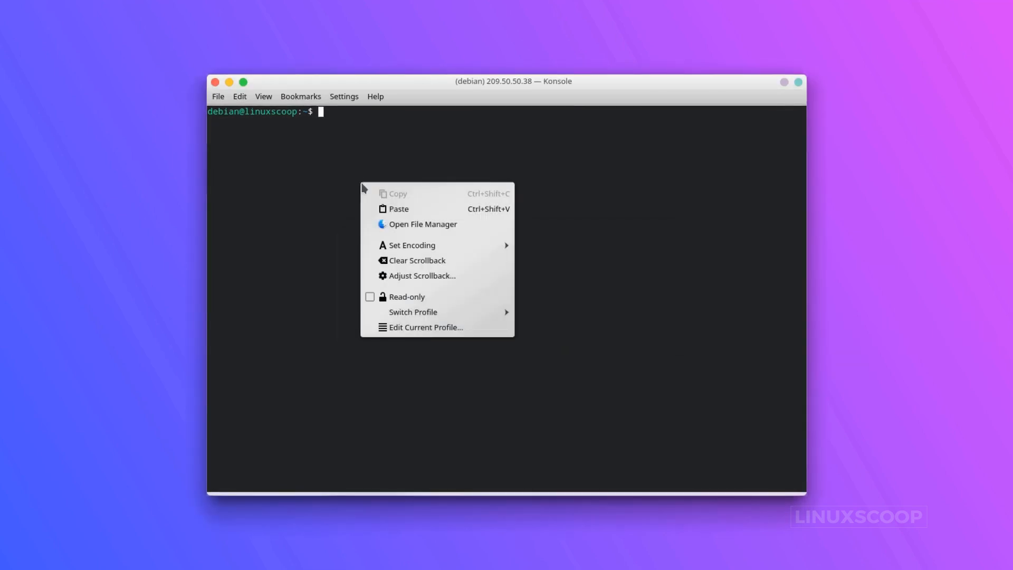
click(388, 203)
key(Return)
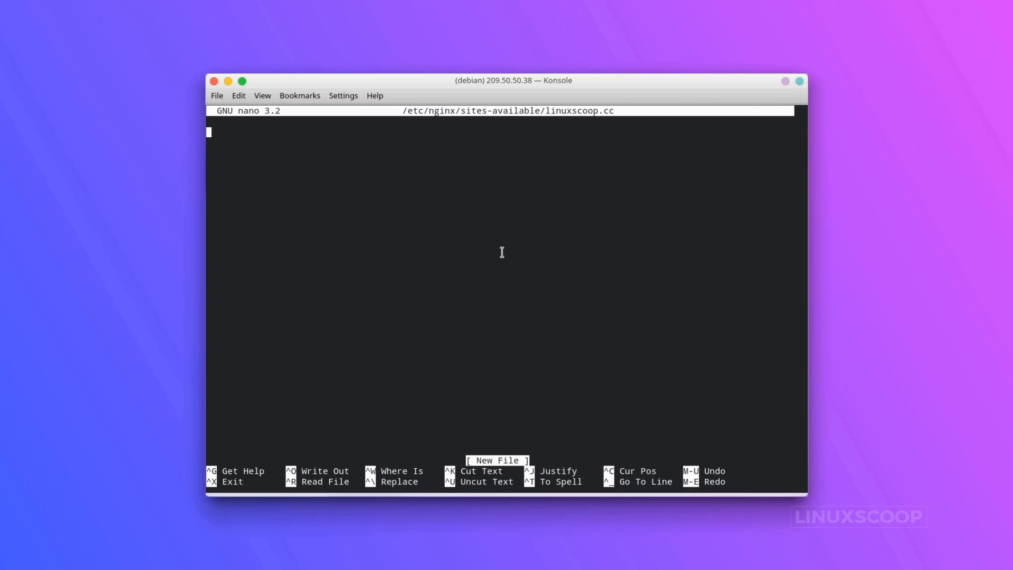
key(alt+Tab)
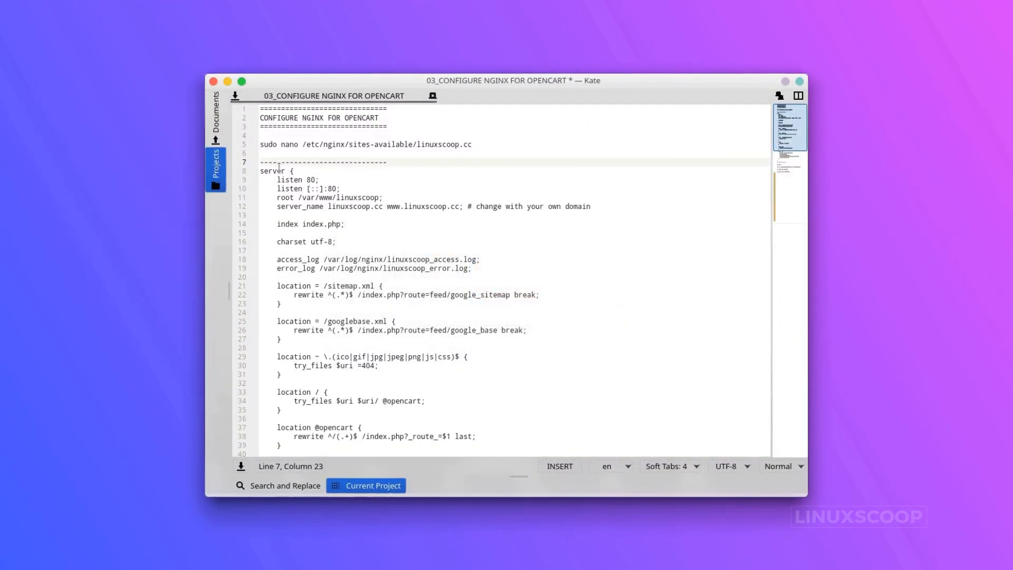
drag(261, 172, 312, 319)
Paste the OpenCart server block into linuxscoop.cc in nano, save it and exit to the shell
right_click(475, 198)
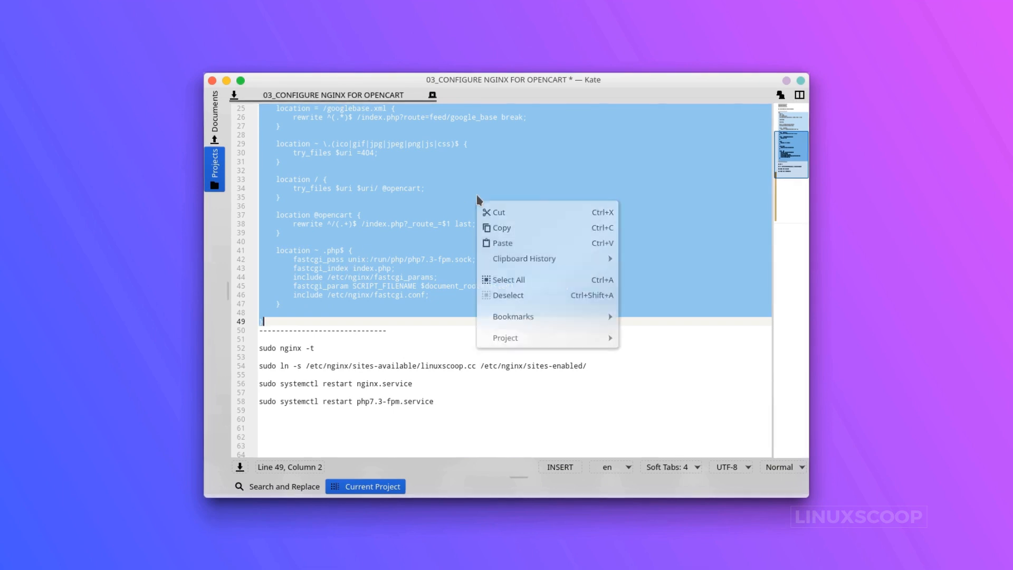
click(481, 226)
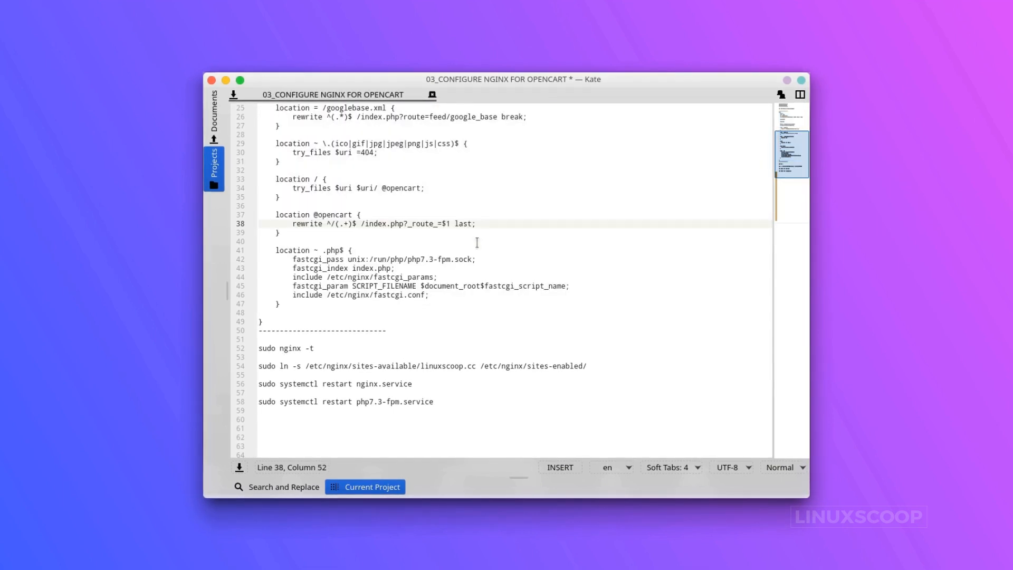
key(alt+Tab)
right_click(443, 218)
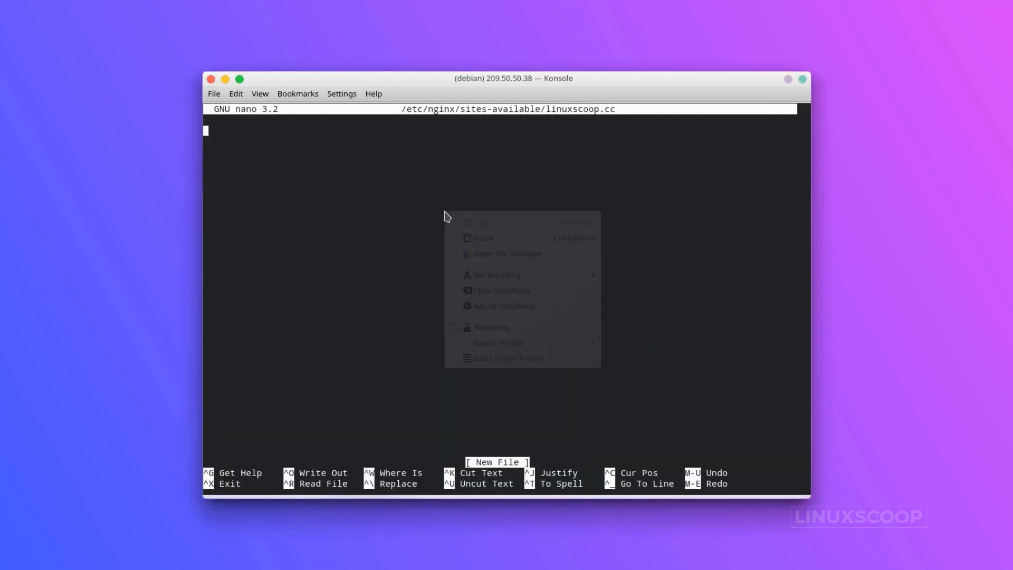
click(465, 235)
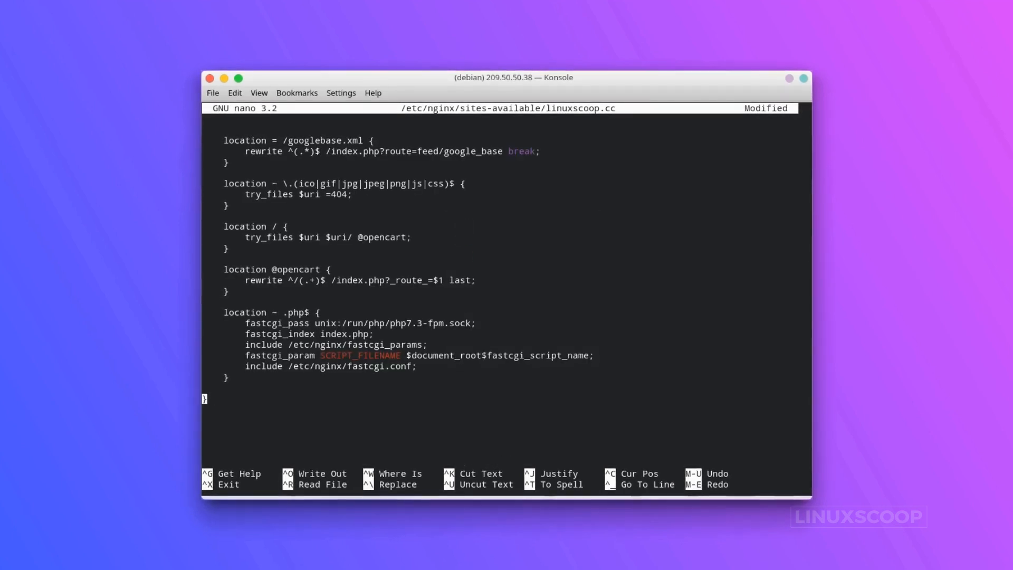
key(Page_Up)
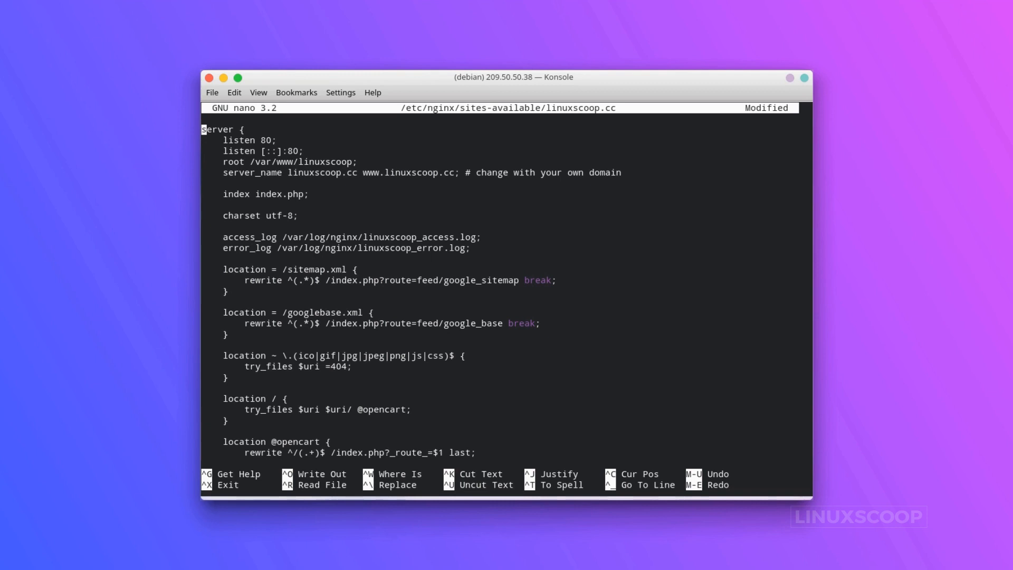
key(ctrl+o)
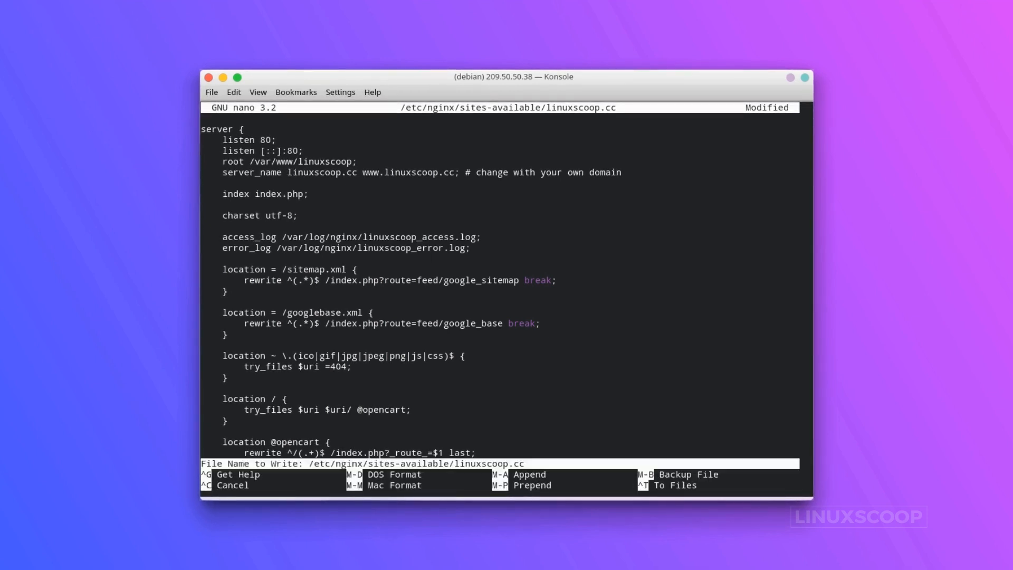
key(Return)
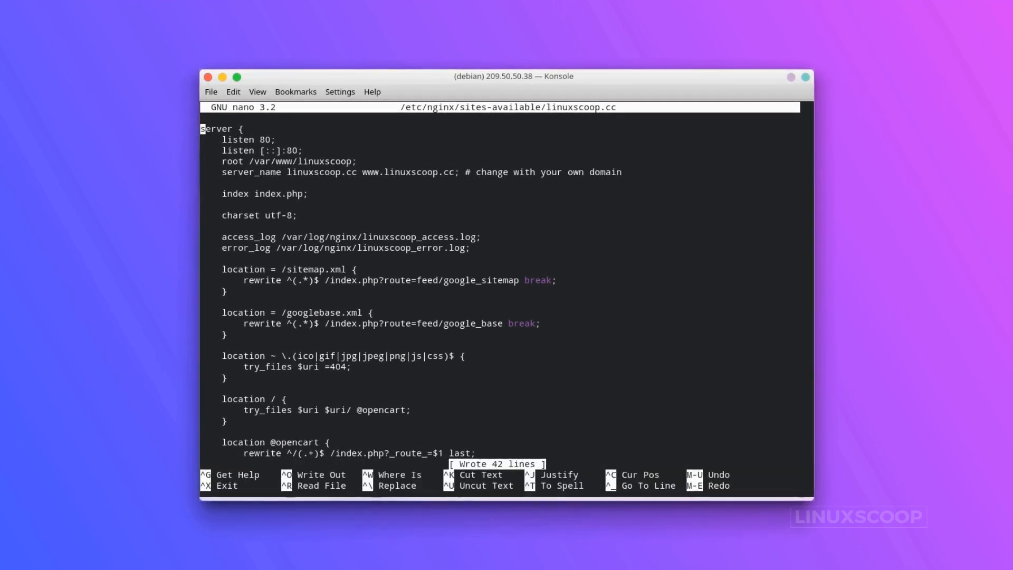
key(ctrl+x)
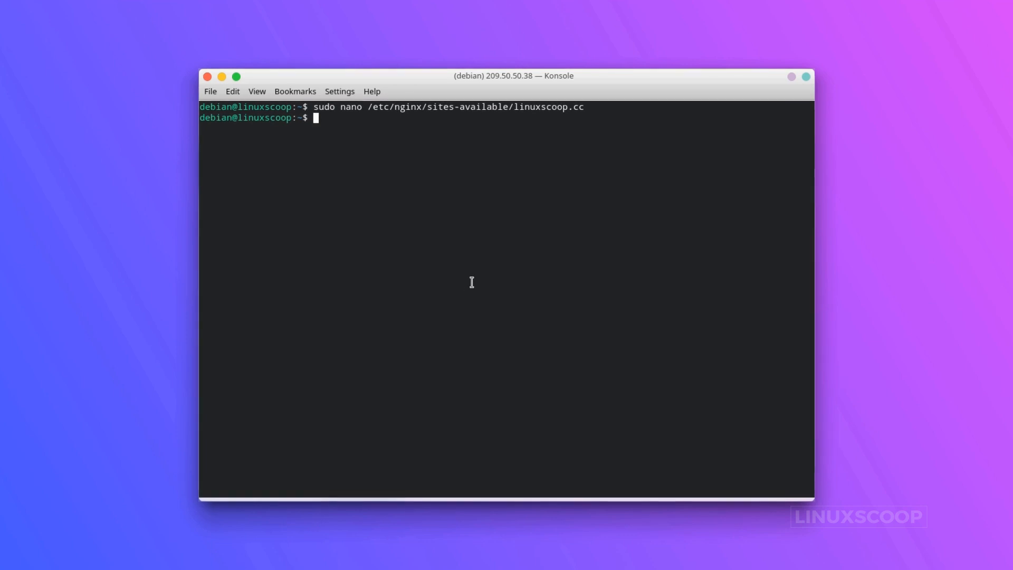
Run sudo nginx -t and confirm the configuration syntax is ok and the test successful
key(alt+Tab)
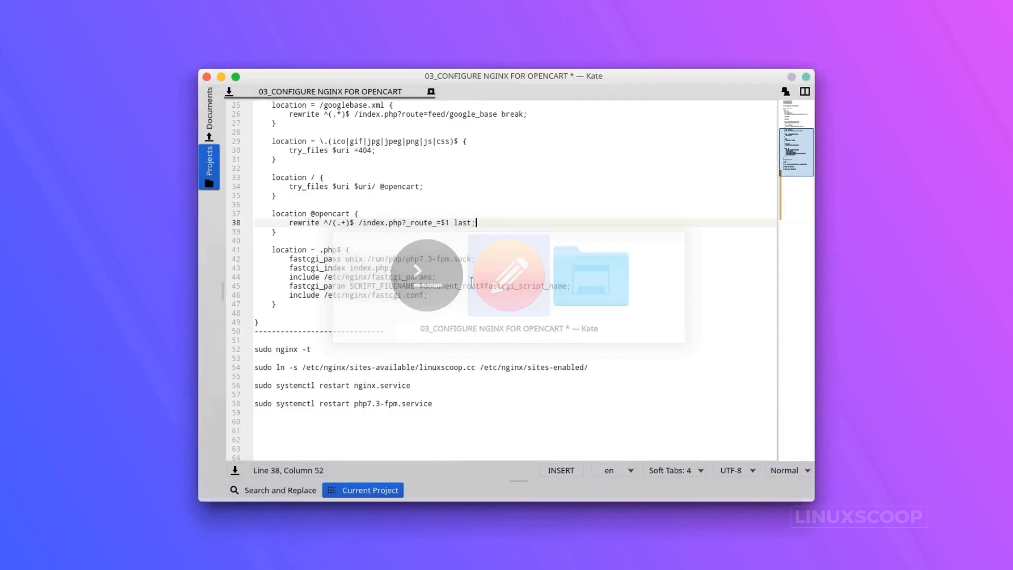
drag(311, 350, 261, 349)
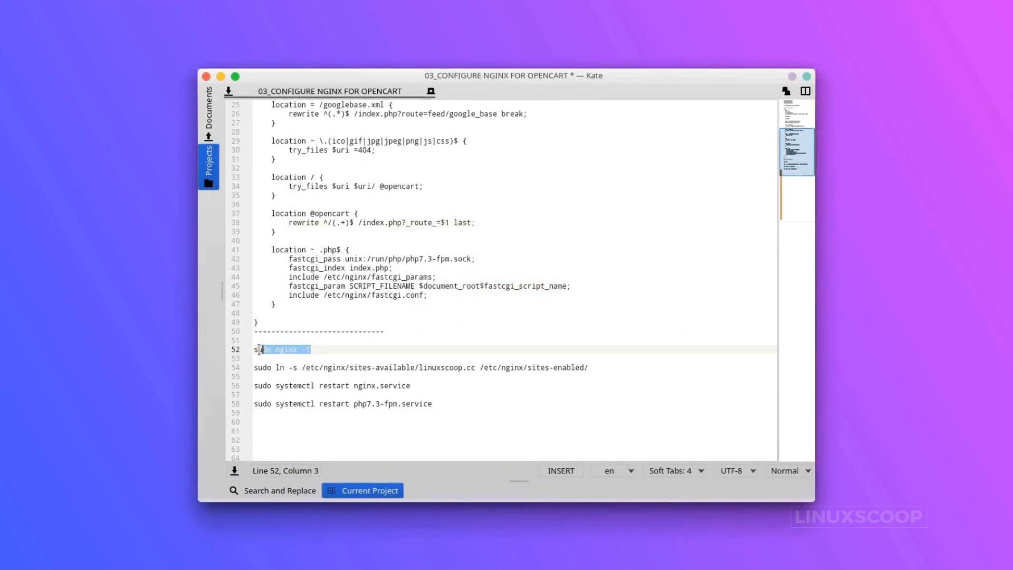
right_click(387, 321)
click(409, 348)
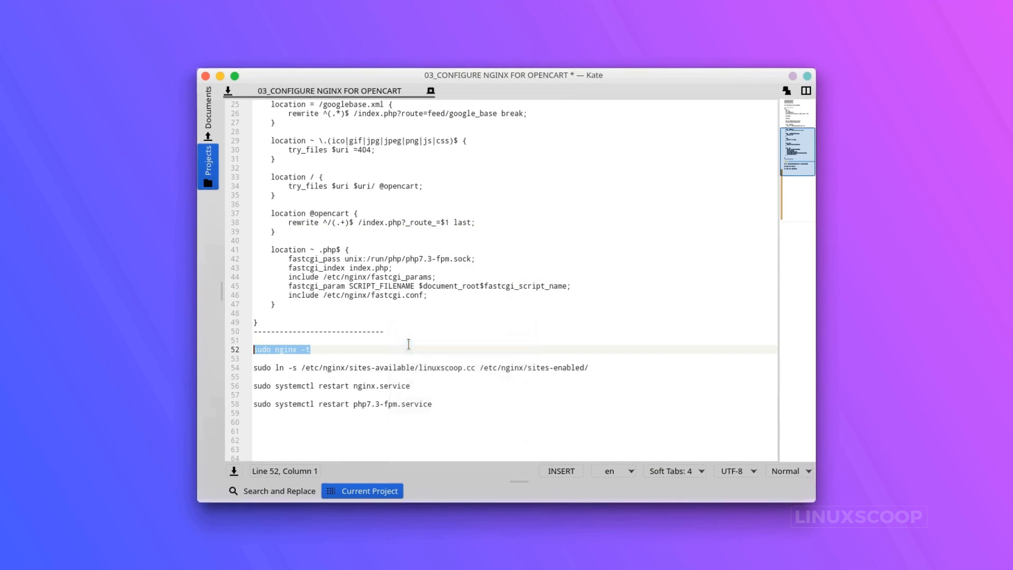
key(alt+Tab)
right_click(410, 322)
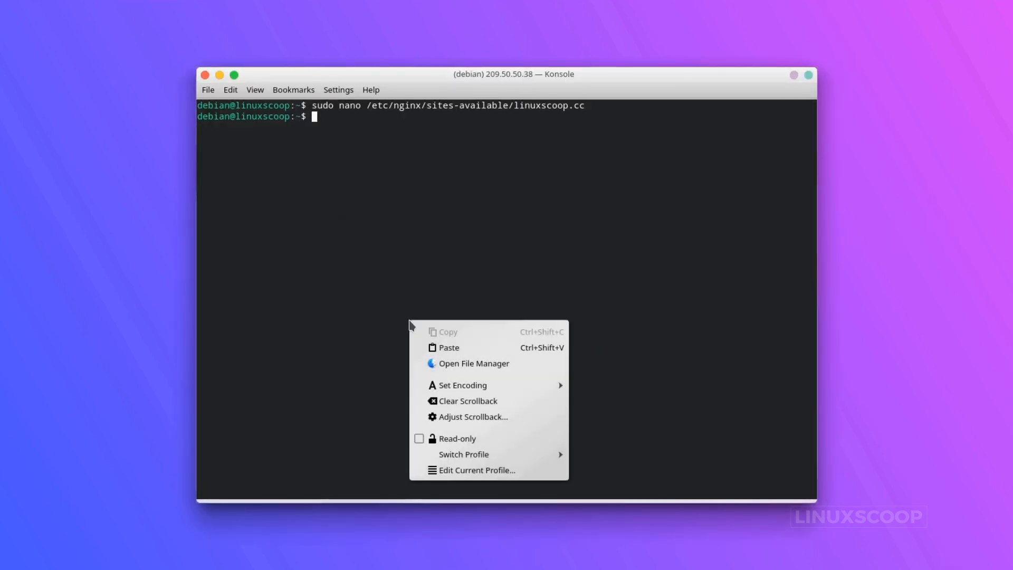
click(422, 341)
key(Return)
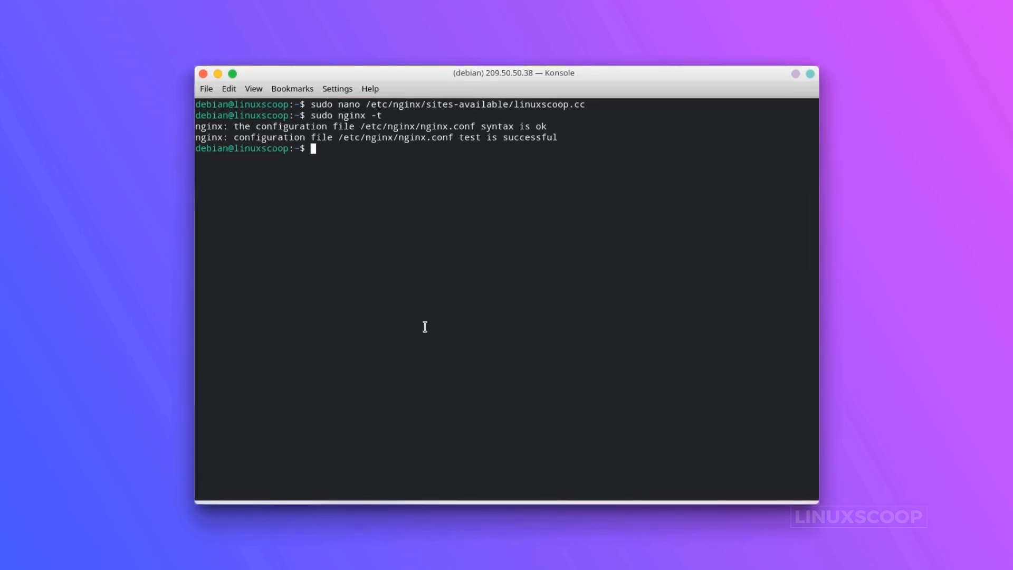
key(alt+Tab)
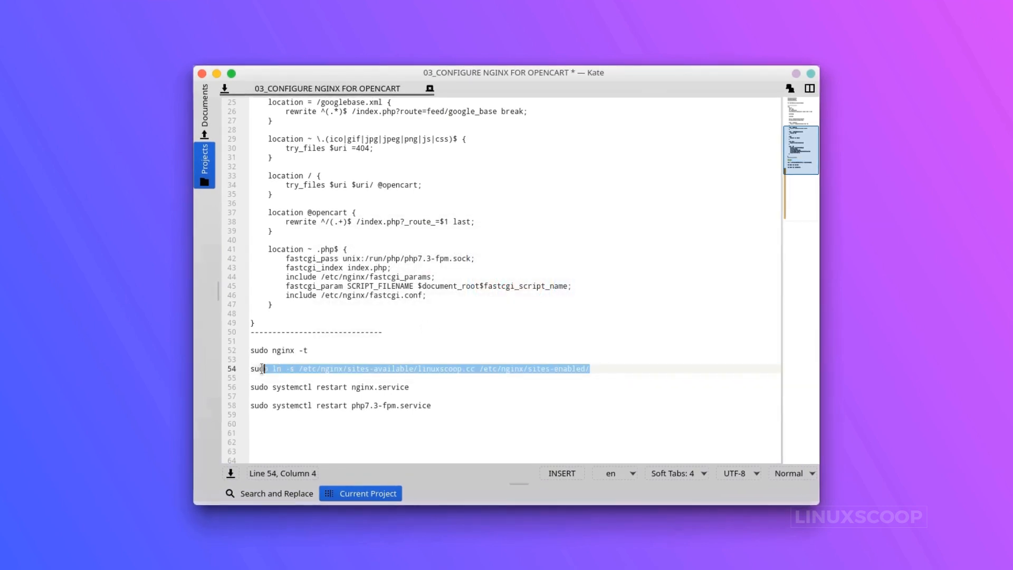
Run the sudo ln -s command linking linuxscoop.cc from sites-available into sites-enabled
drag(587, 368, 250, 369)
right_click(434, 320)
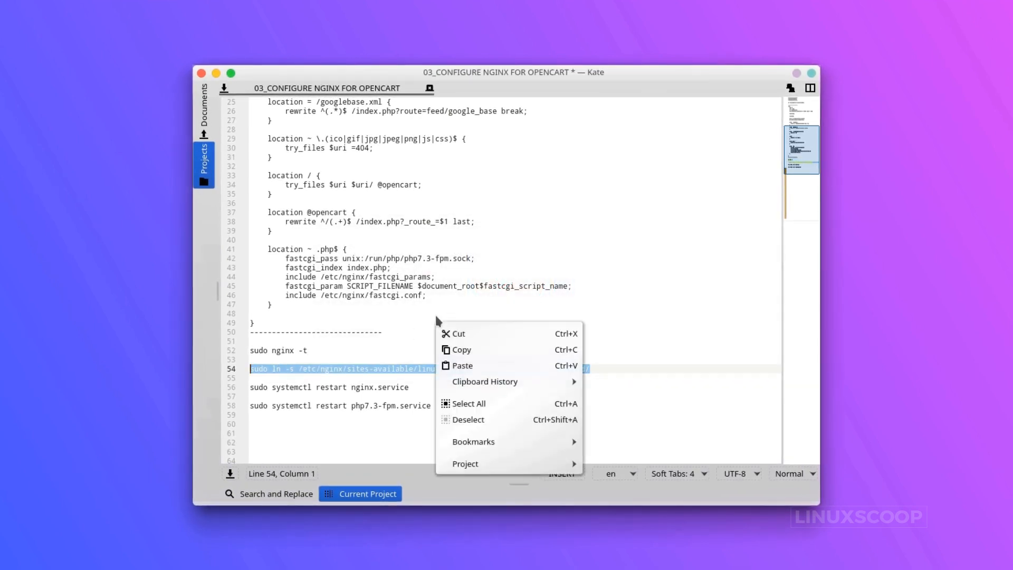
click(466, 343)
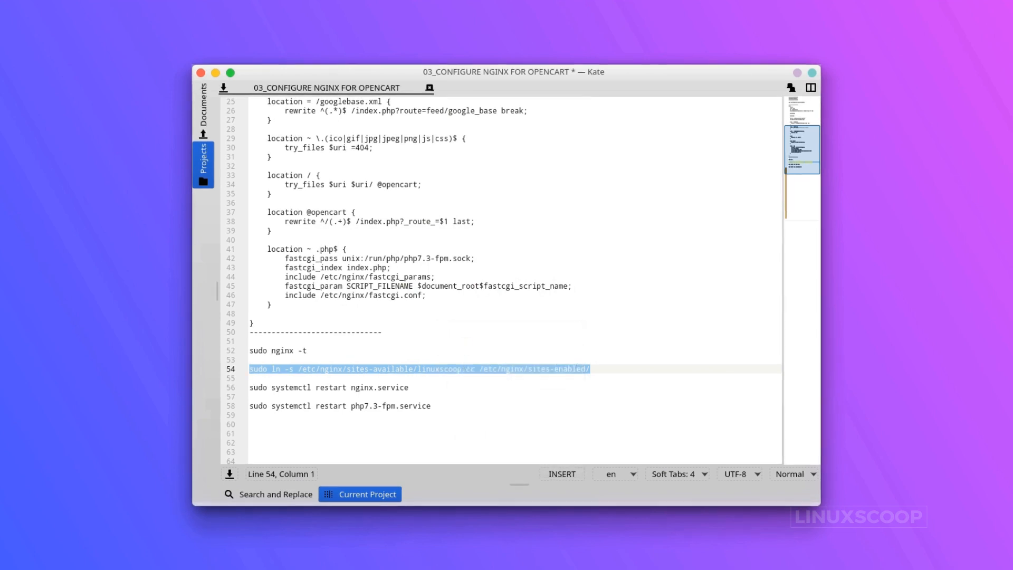
key(alt+Tab)
right_click(466, 346)
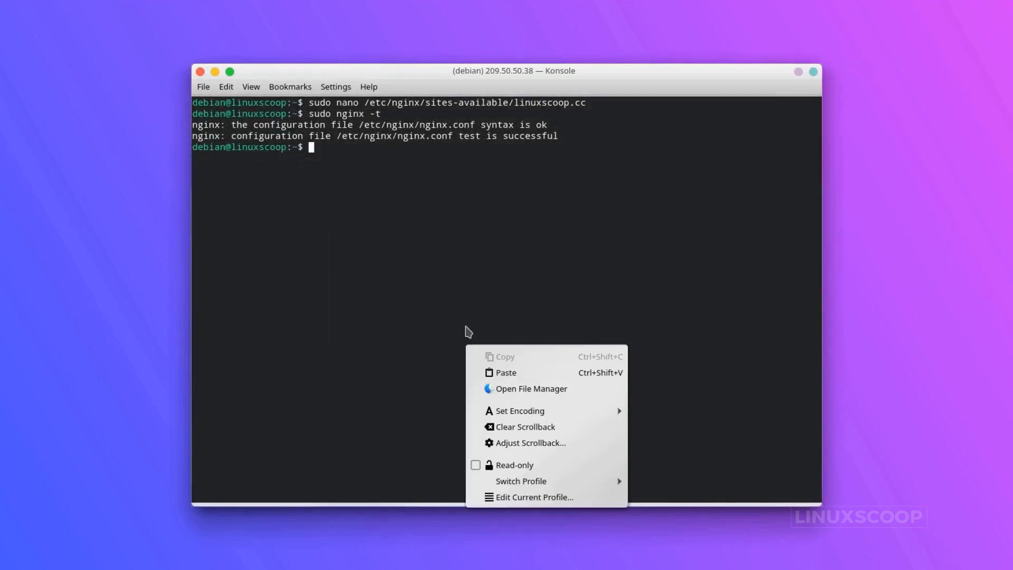
click(466, 310)
right_click(466, 302)
click(481, 325)
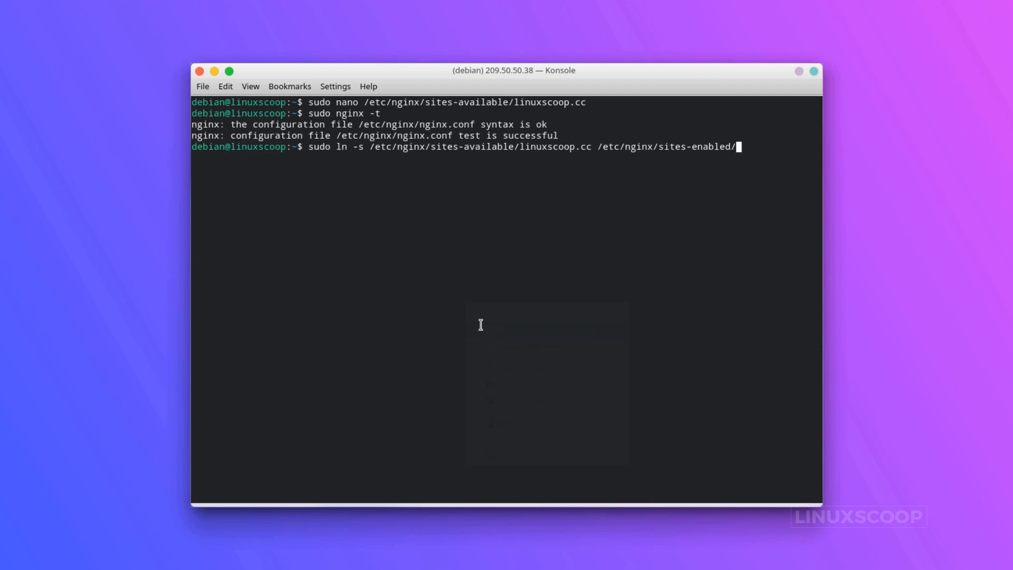
key(Return)
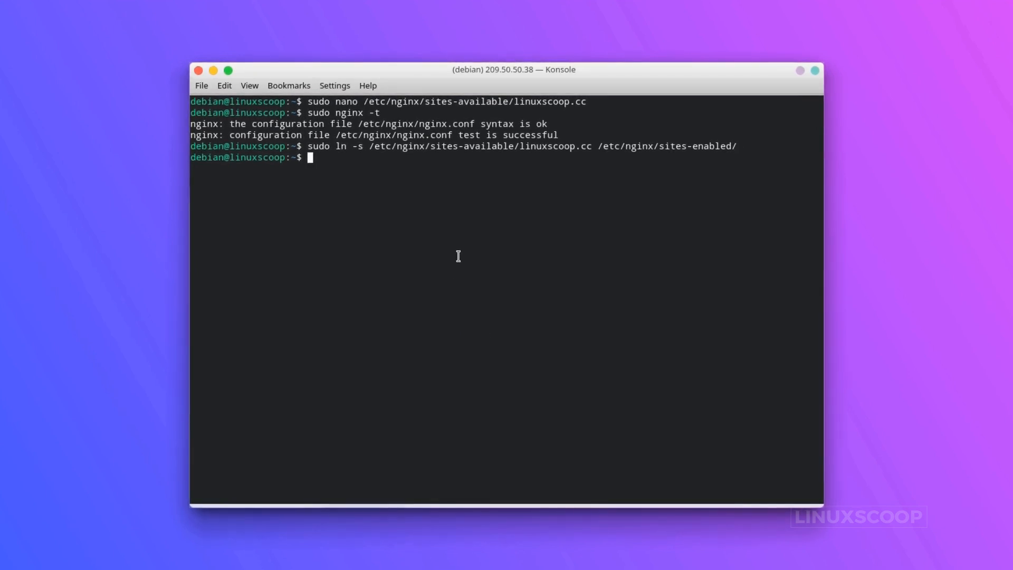
key(alt+Tab)
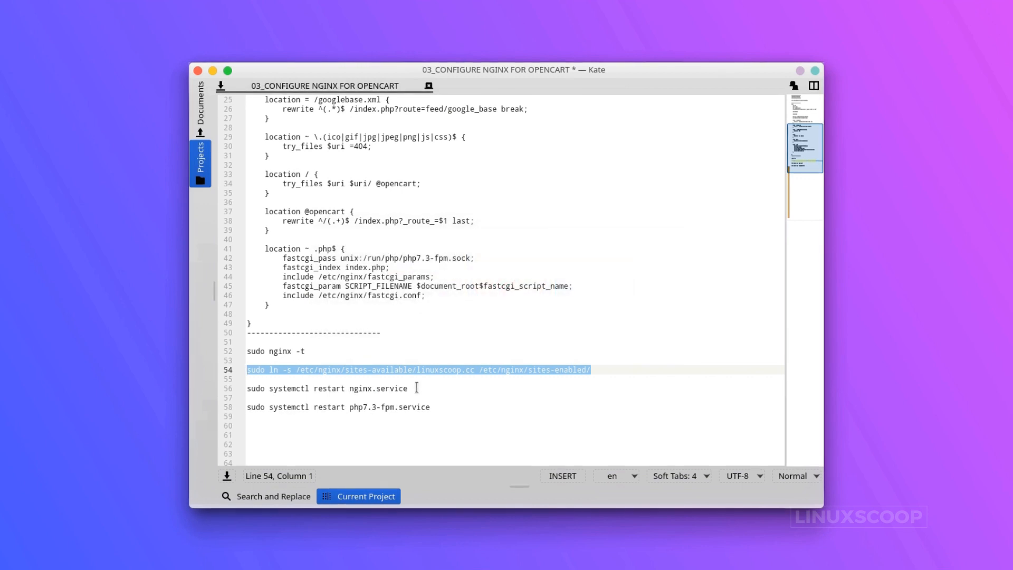
Run the nginx restart command from the notes to reload the new site
drag(416, 388, 245, 389)
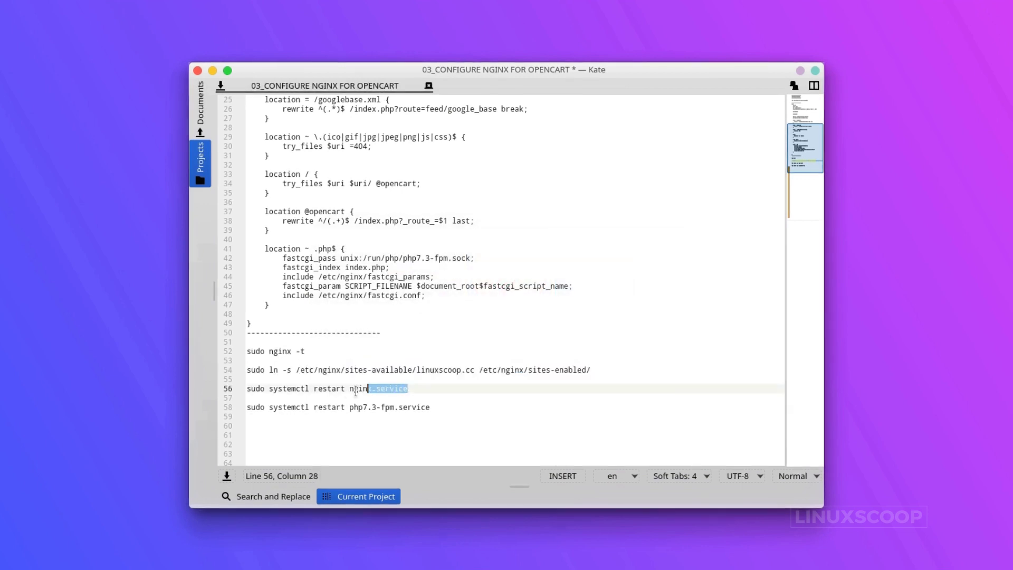
right_click(456, 294)
click(482, 329)
key(alt+Tab)
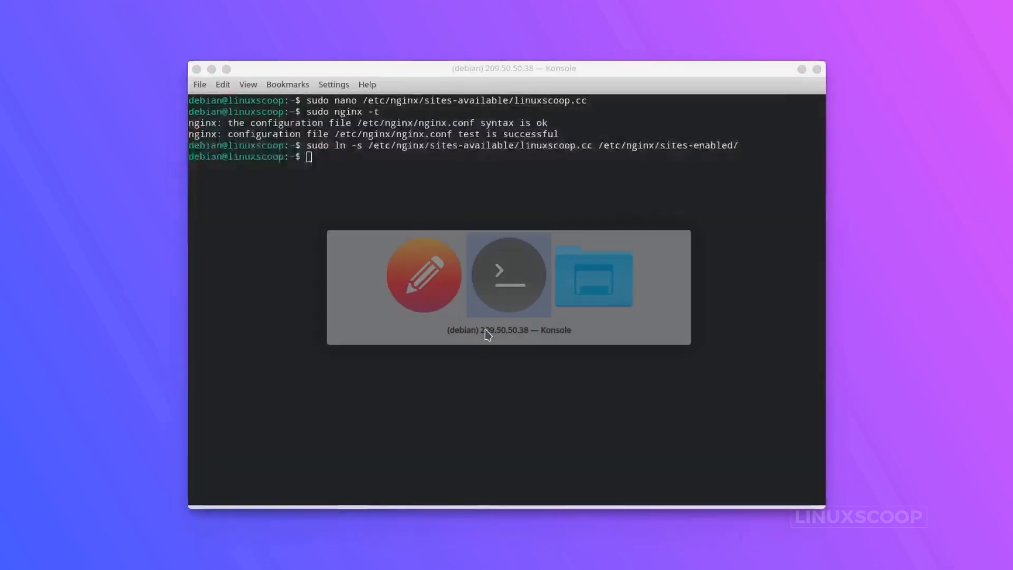
right_click(465, 230)
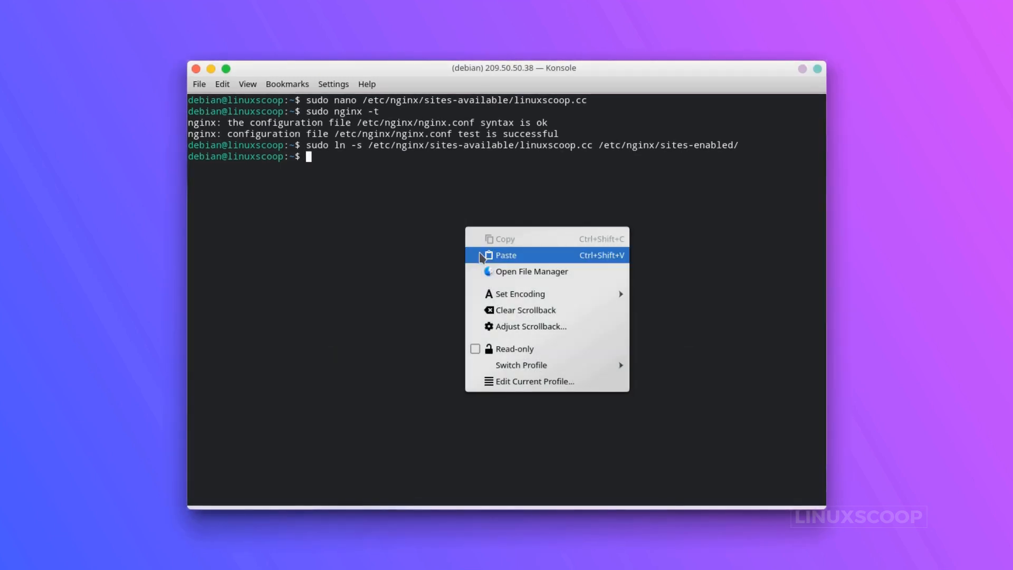
click(480, 256)
key(Return)
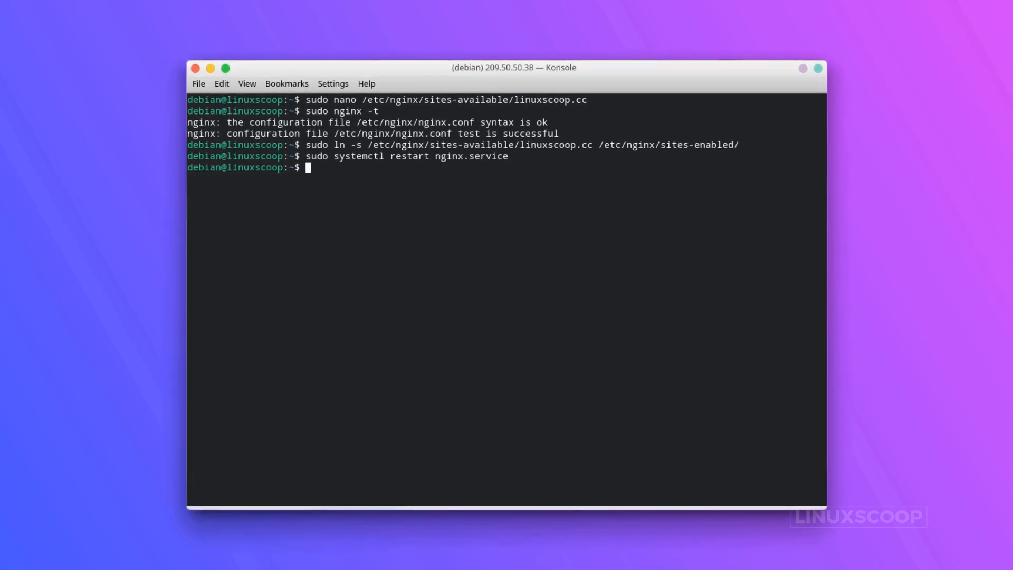
Run sudo systemctl restart php7.3-fpm.service from the notes
key(alt+Tab)
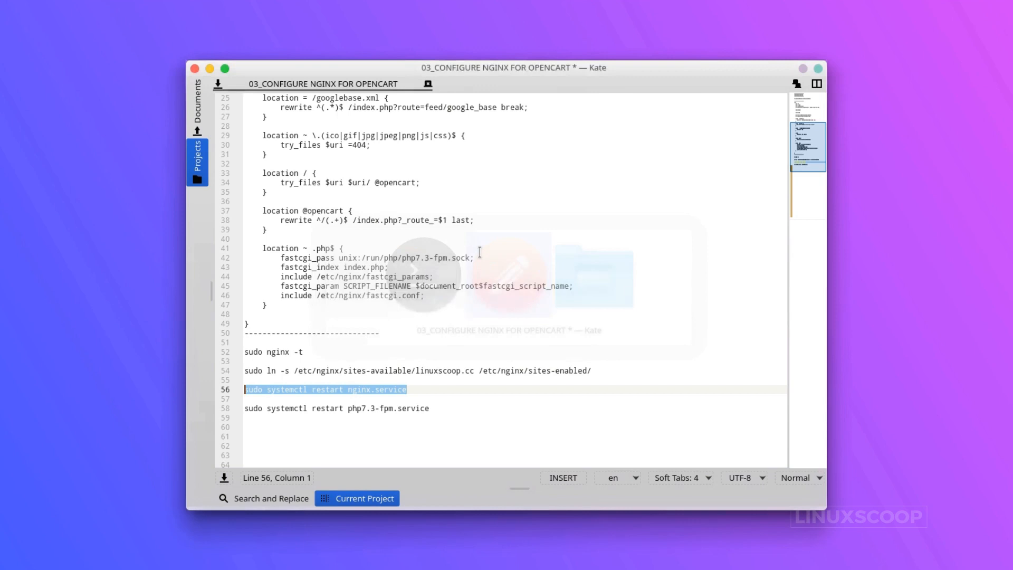
drag(441, 407, 258, 400)
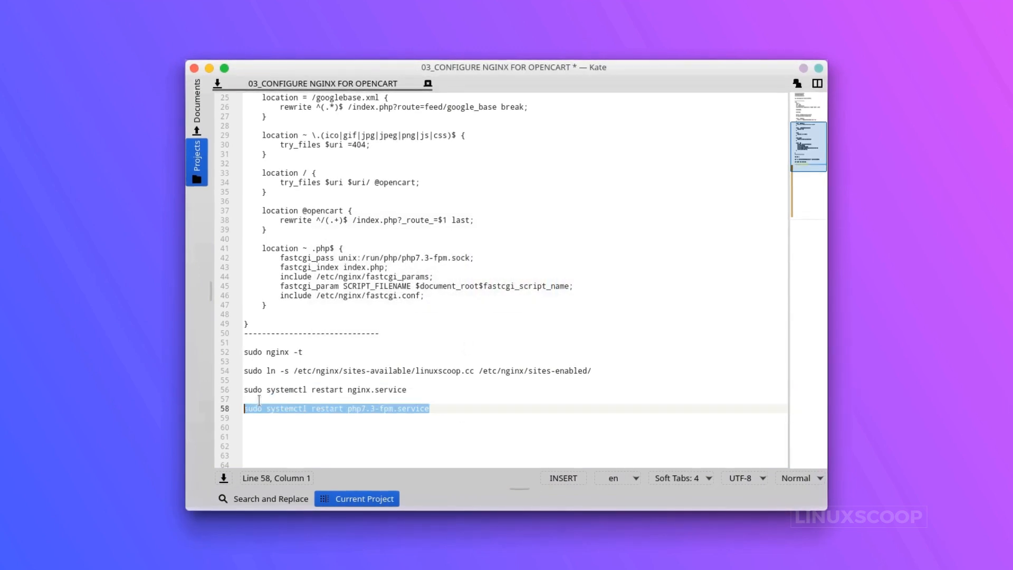
right_click(491, 210)
click(512, 243)
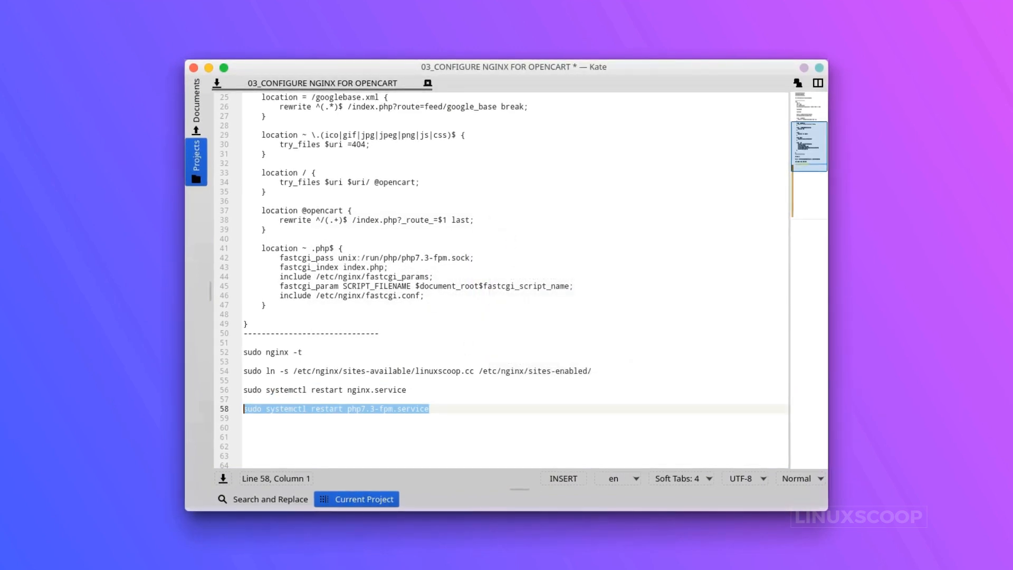
key(alt+Tab)
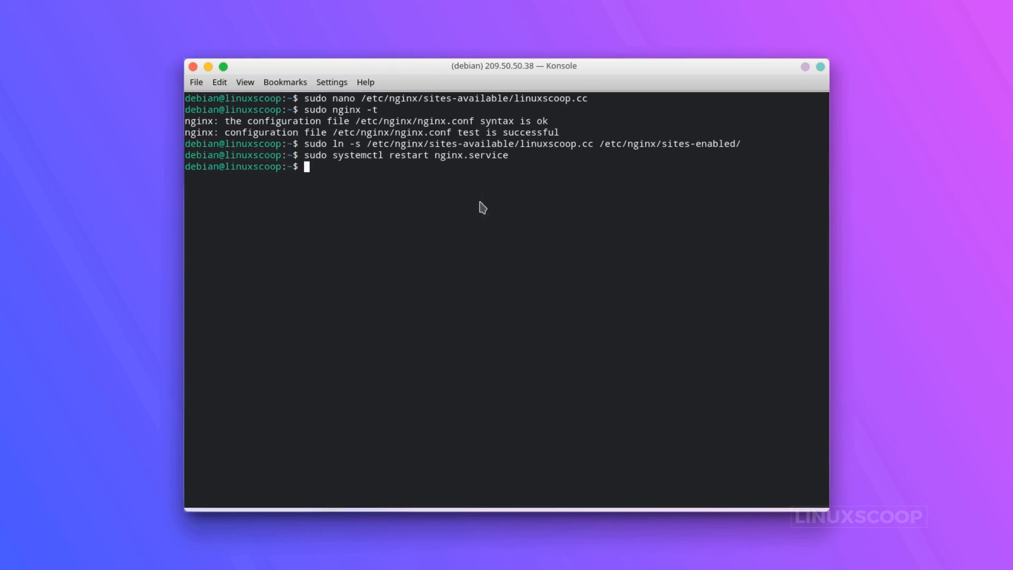
right_click(480, 206)
click(488, 230)
key(Return)
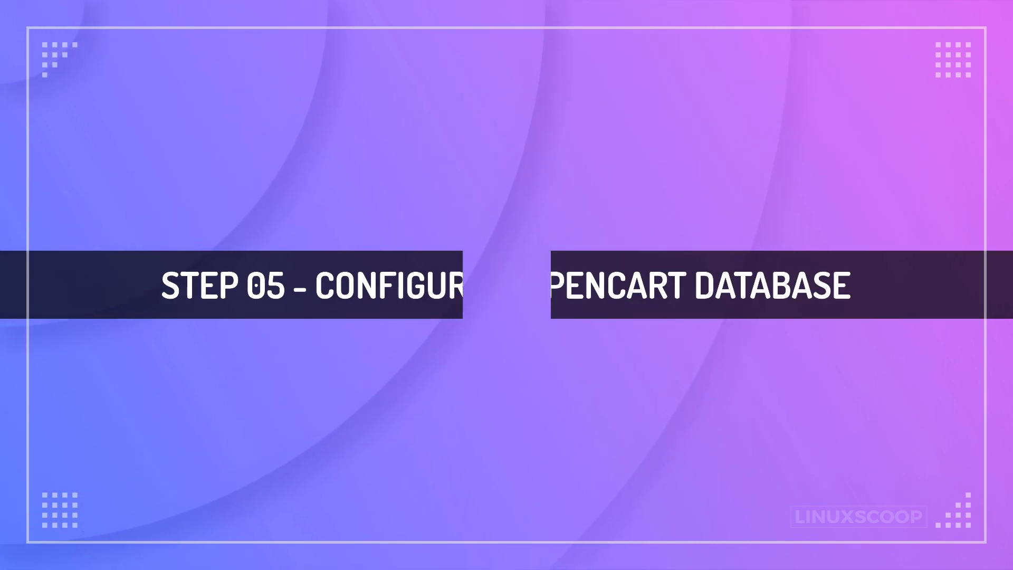
Run sudo mysql_secure_installation in the terminal, copied from line 5 of the notes
key(alt+Tab)
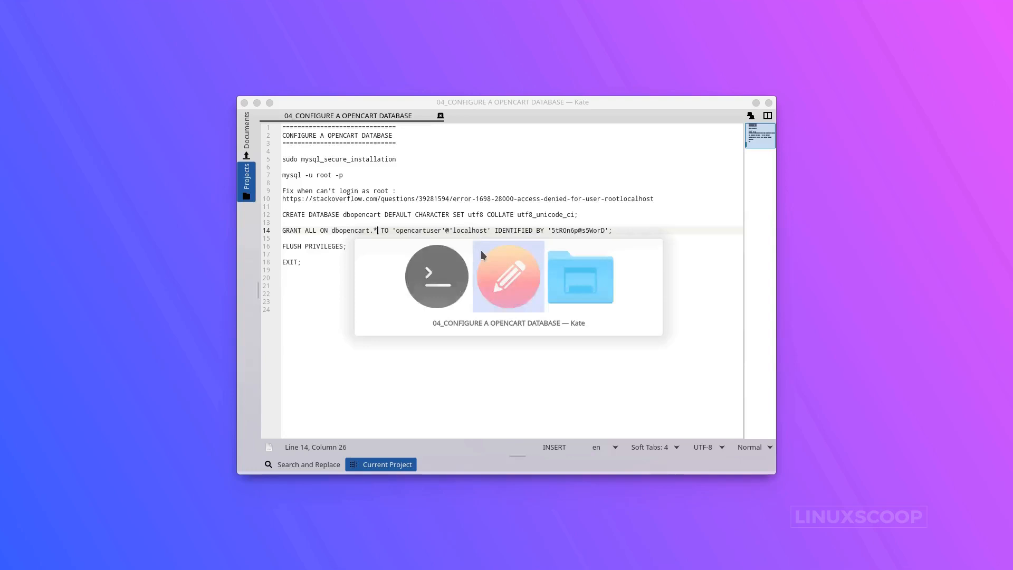
click(398, 145)
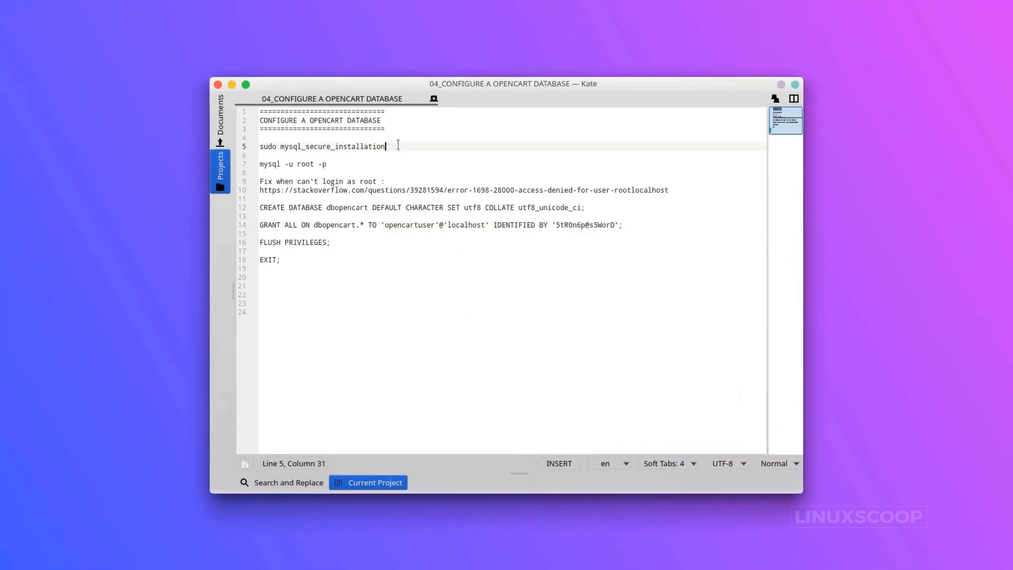
drag(397, 144, 260, 147)
right_click(310, 153)
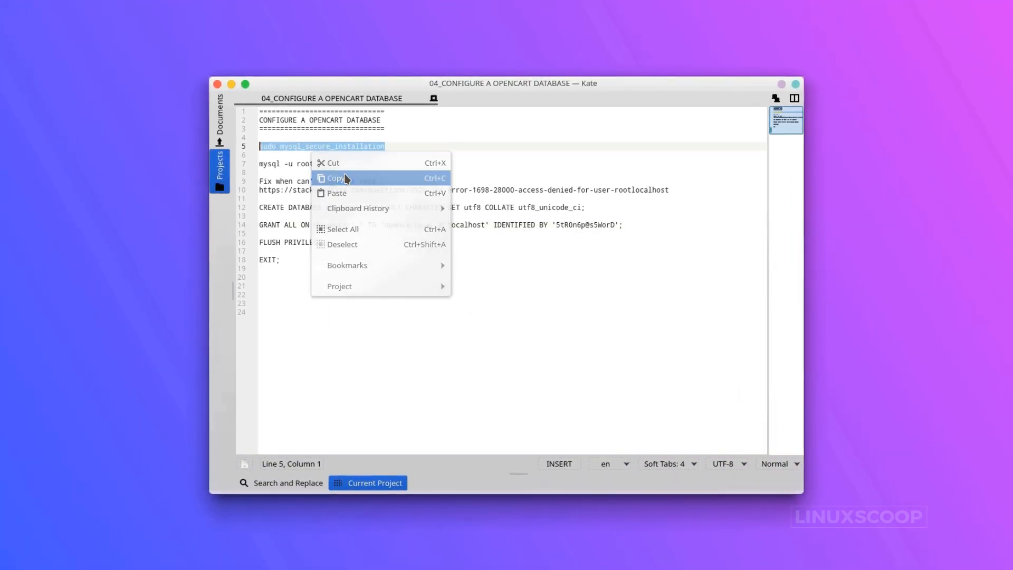
click(345, 179)
key(alt+Tab)
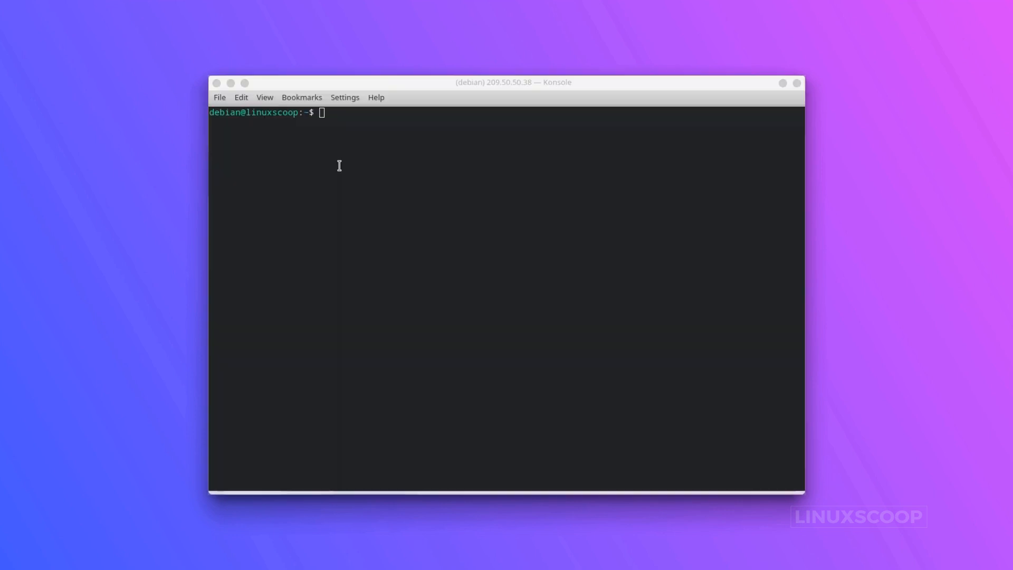
right_click(340, 166)
click(367, 192)
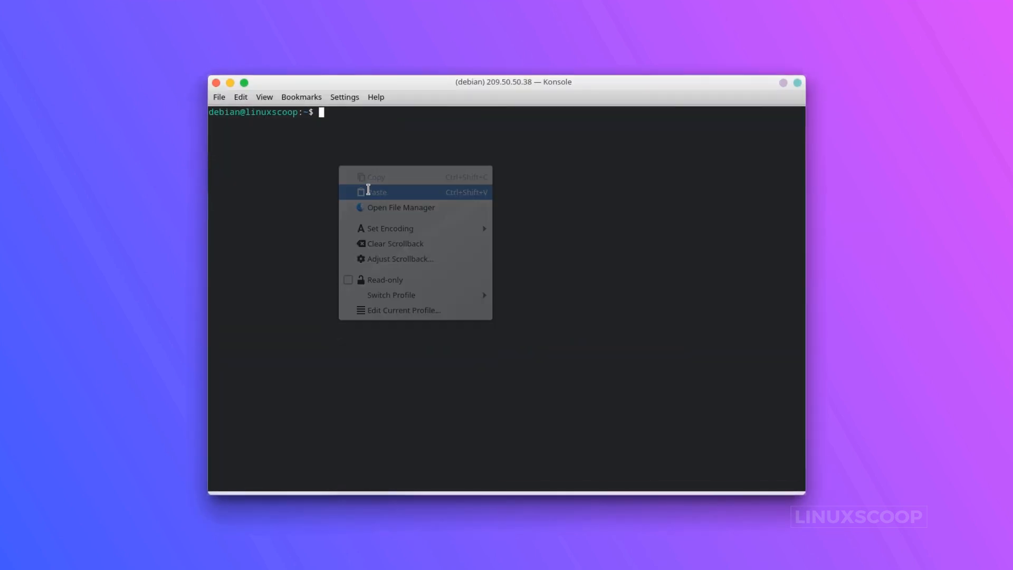
key(Return)
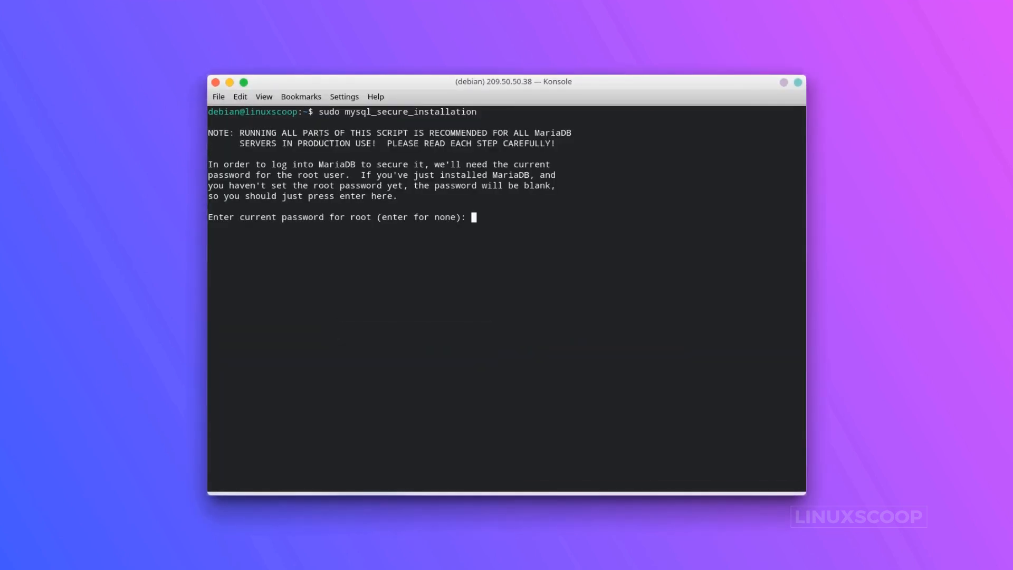
Accept the blank current password and set a new MariaDB root password, entered twice
key(Return)
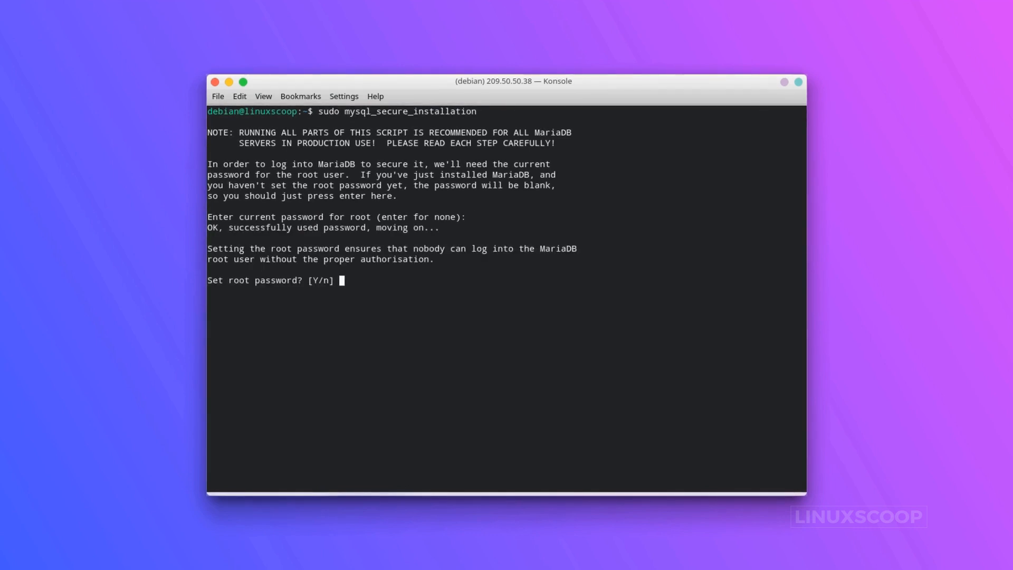
text(Y)
key(Return)
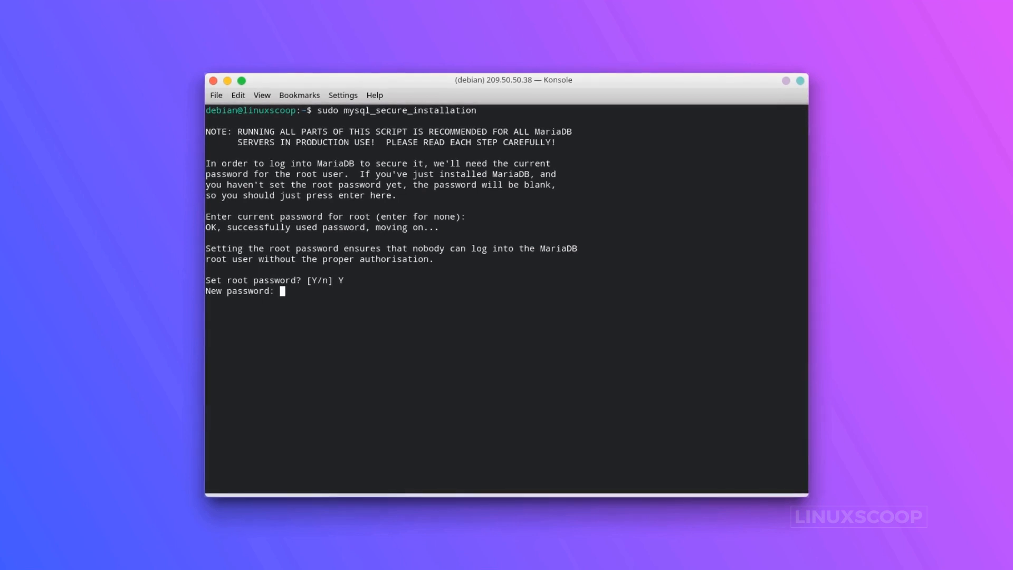
key(Return)
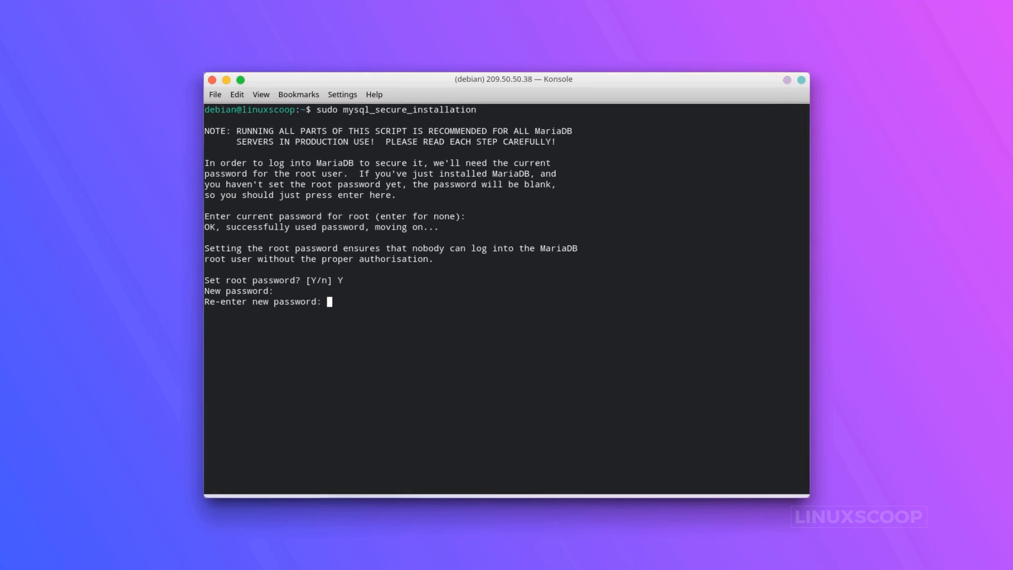
key(Return)
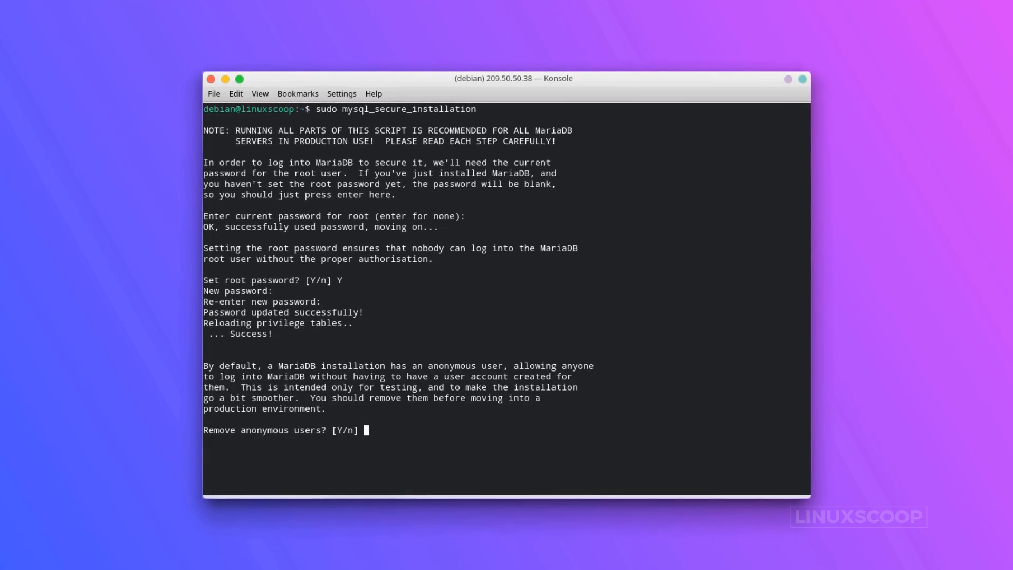
text(y)
Remove anonymous users, disallow remote root login, drop the test database and reload privileges
key(Return)
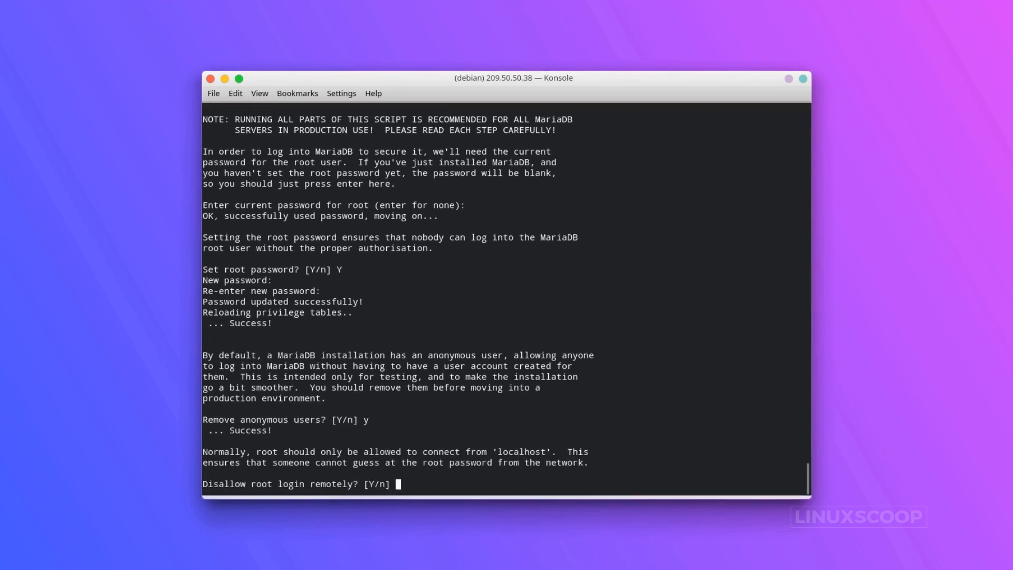
key(Return)
text(y)
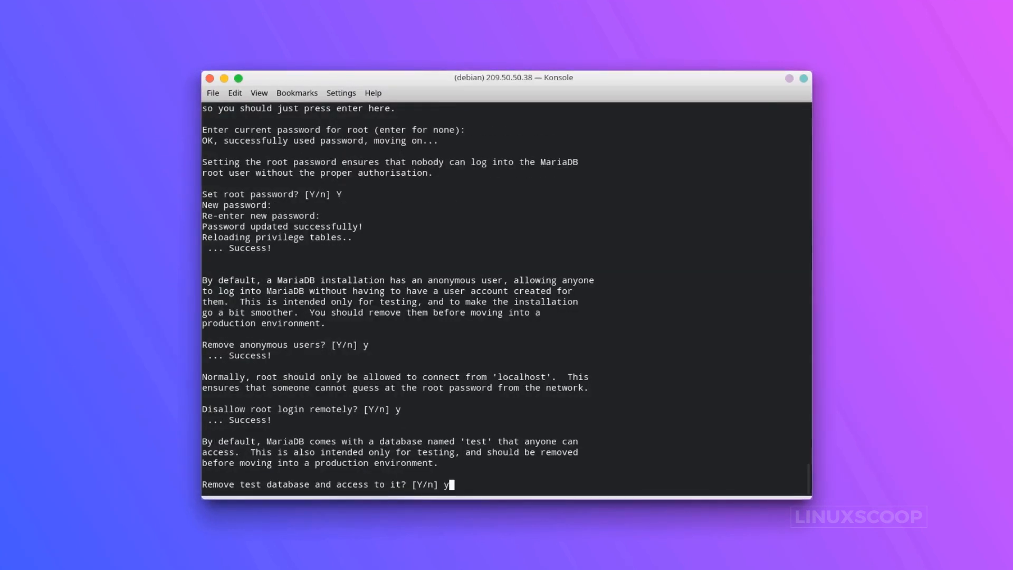
key(Return)
text(y)
key(Return)
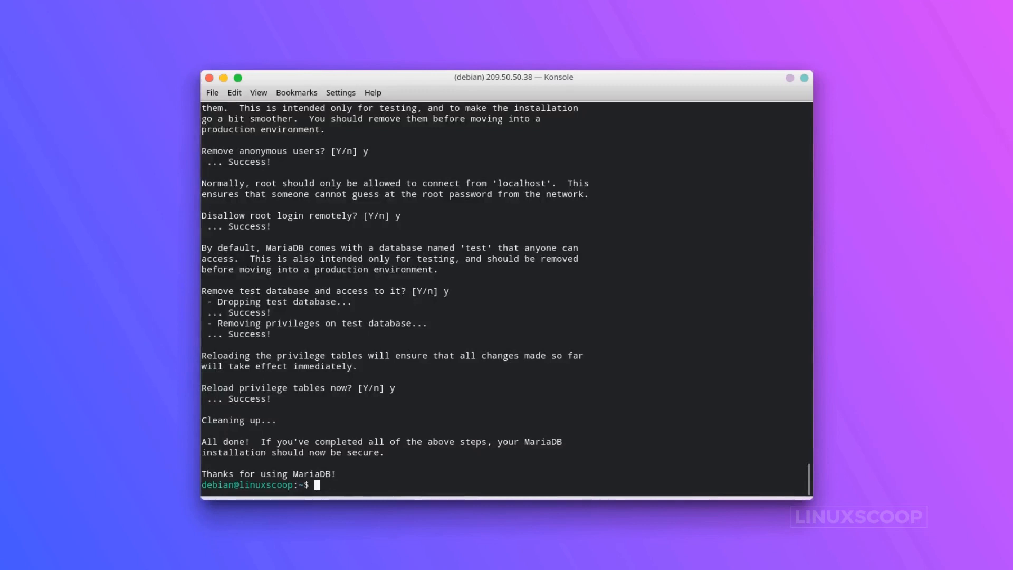
key(ctrl+l)
key(alt+Tab)
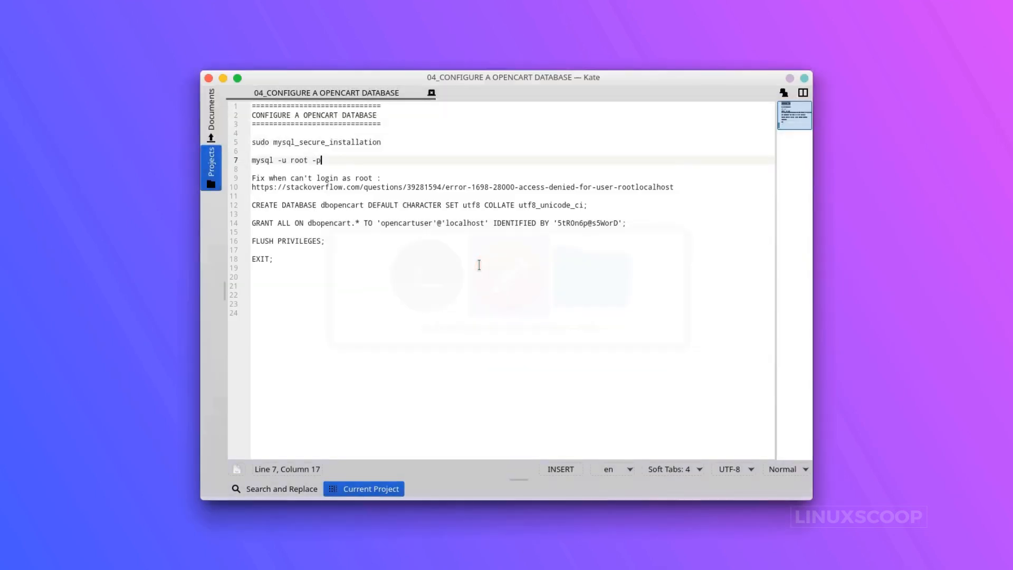
Log into the MariaDB monitor with mysql -u root -p and the new root password
drag(321, 159, 278, 160)
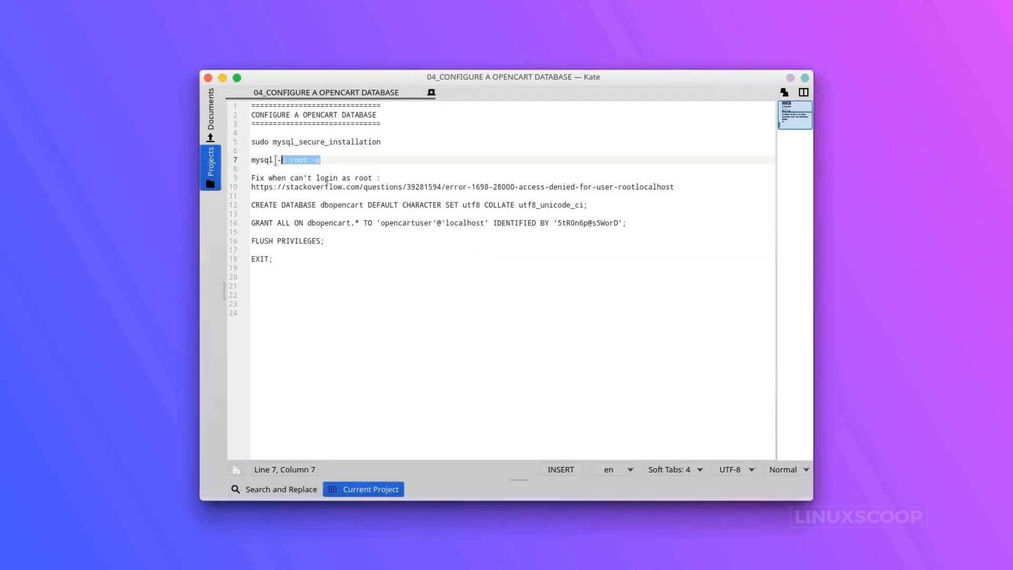
right_click(294, 164)
click(323, 189)
click(328, 189)
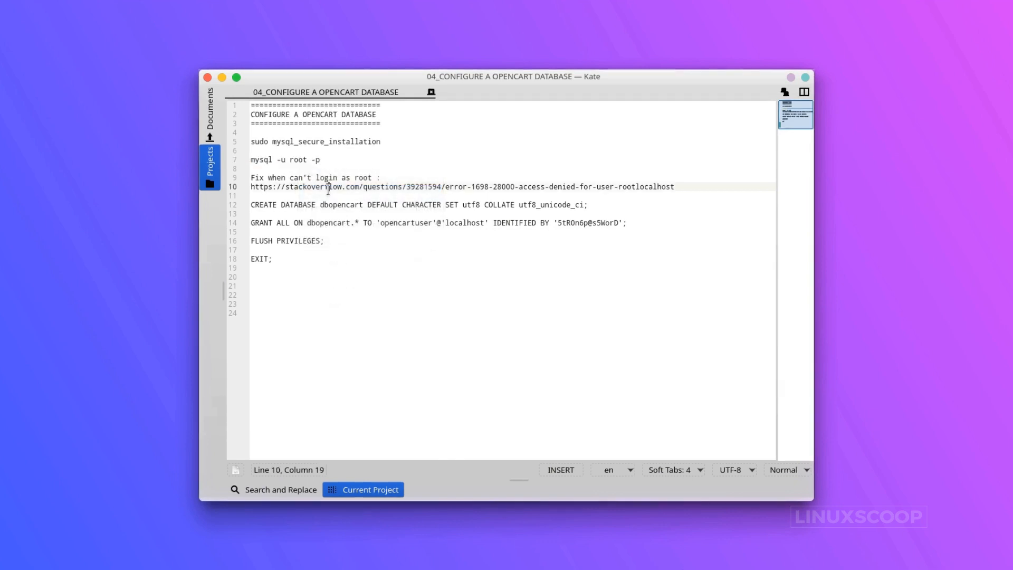
key(alt+Tab)
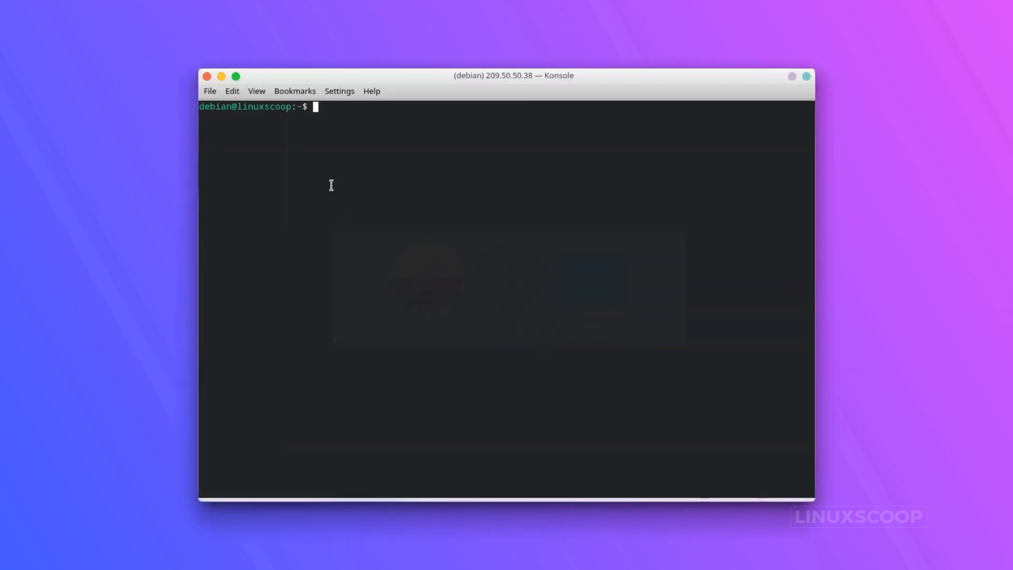
right_click(336, 184)
click(372, 210)
key(Return)
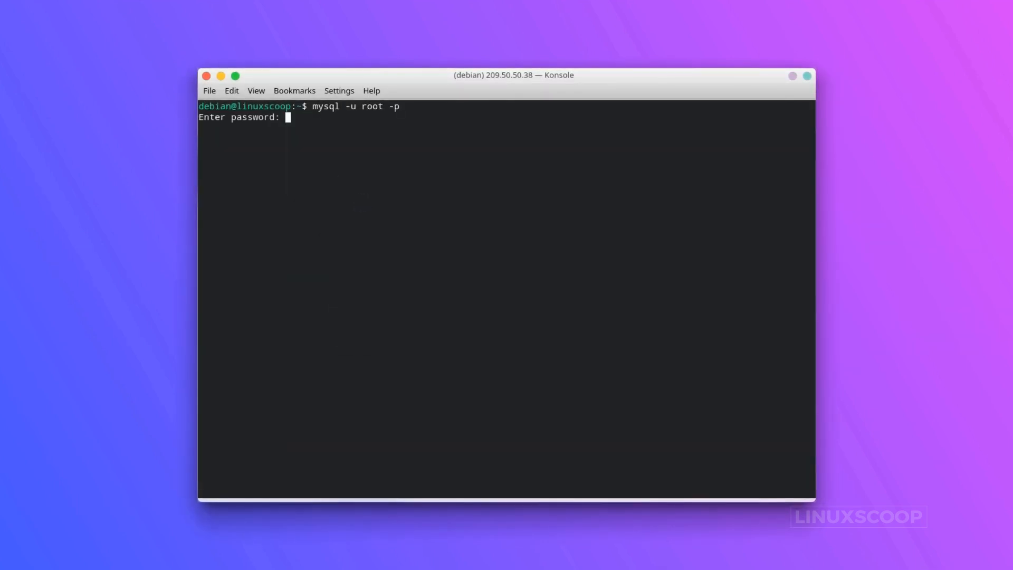
key(Return)
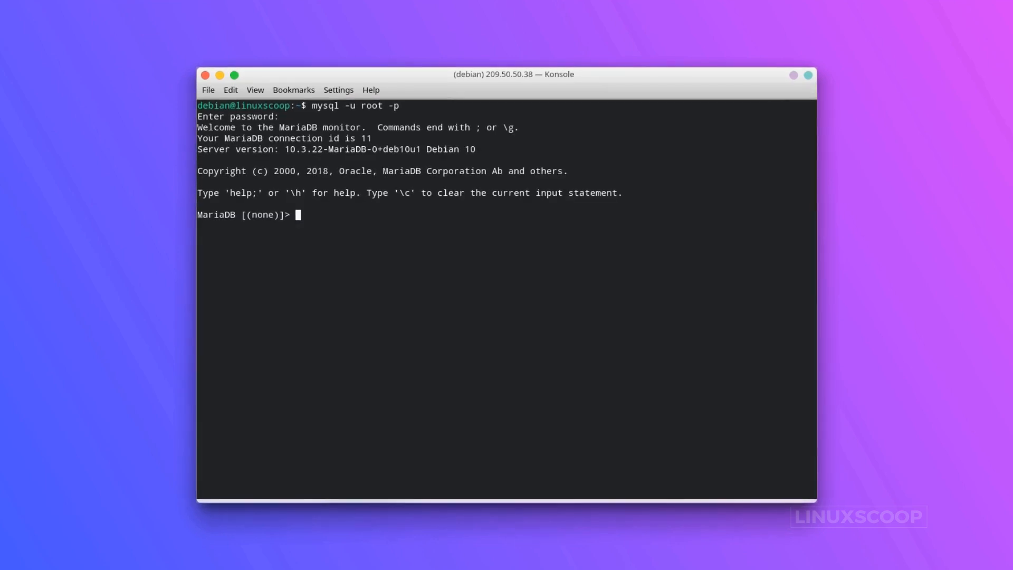
key(alt+Tab)
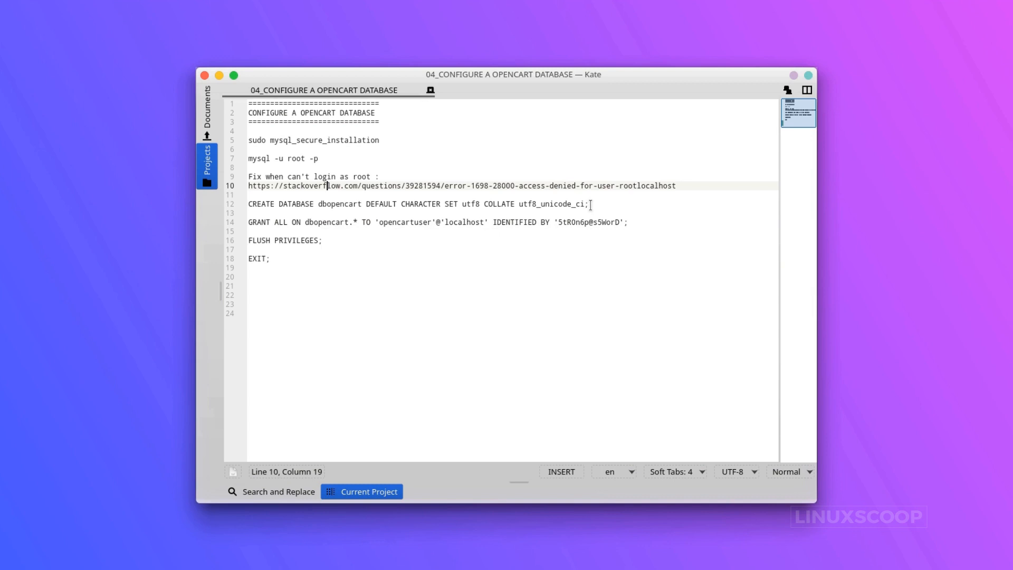
Create the dbopencart database from the CREATE DATABASE statement on line 12
drag(591, 204, 248, 204)
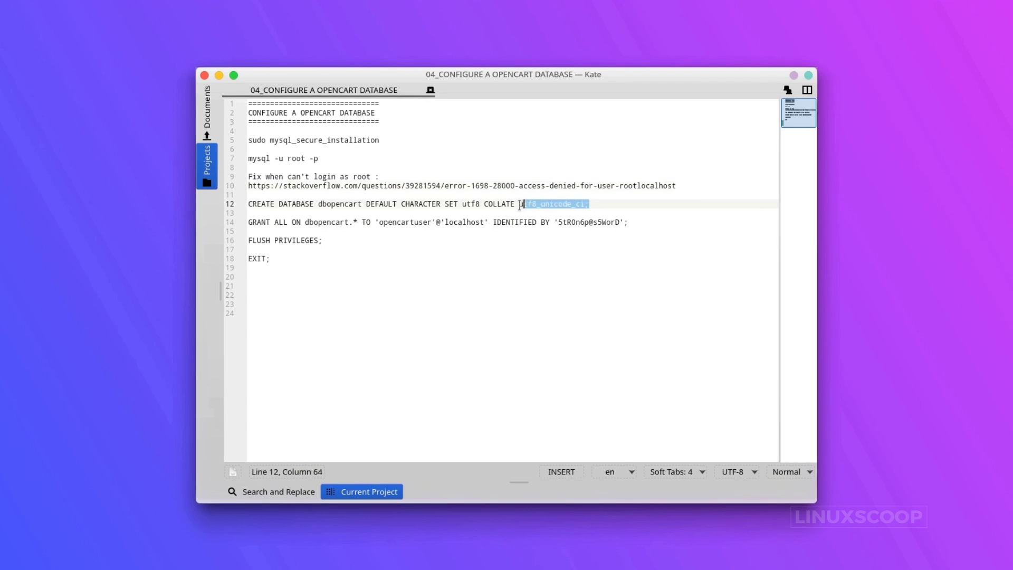
right_click(400, 206)
click(447, 232)
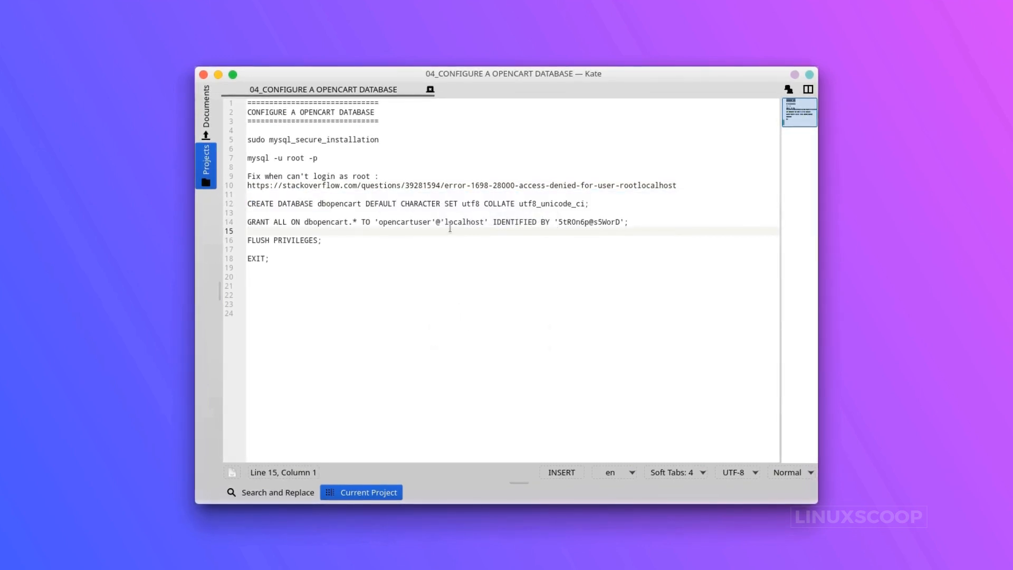
key(alt+Tab)
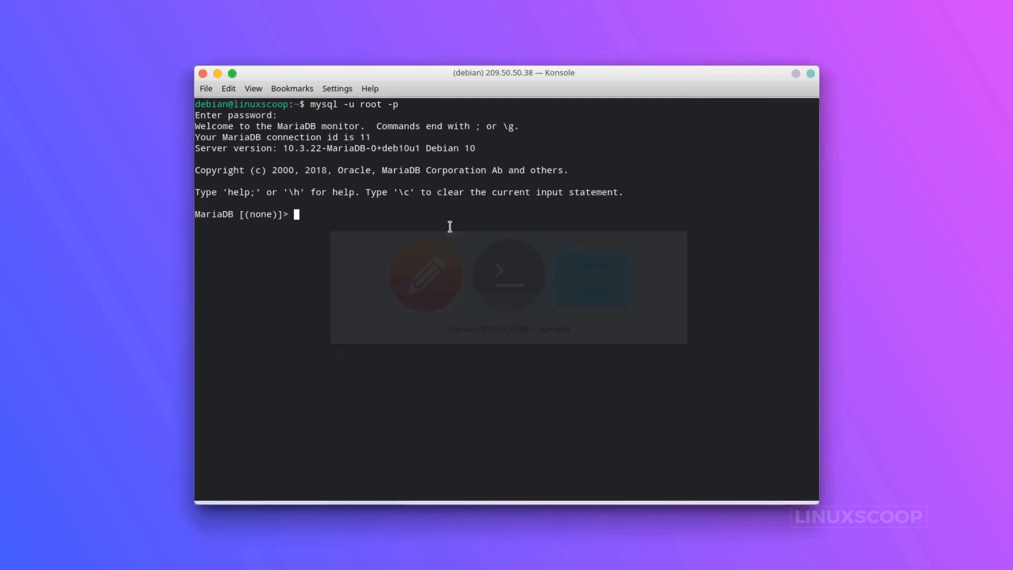
right_click(443, 214)
click(468, 241)
key(Return)
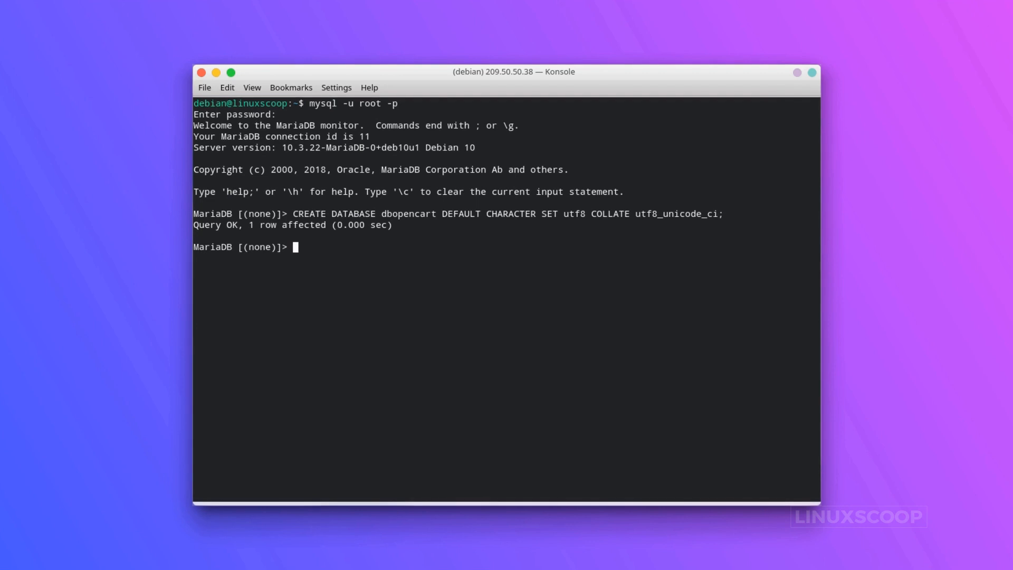
key(alt+Tab)
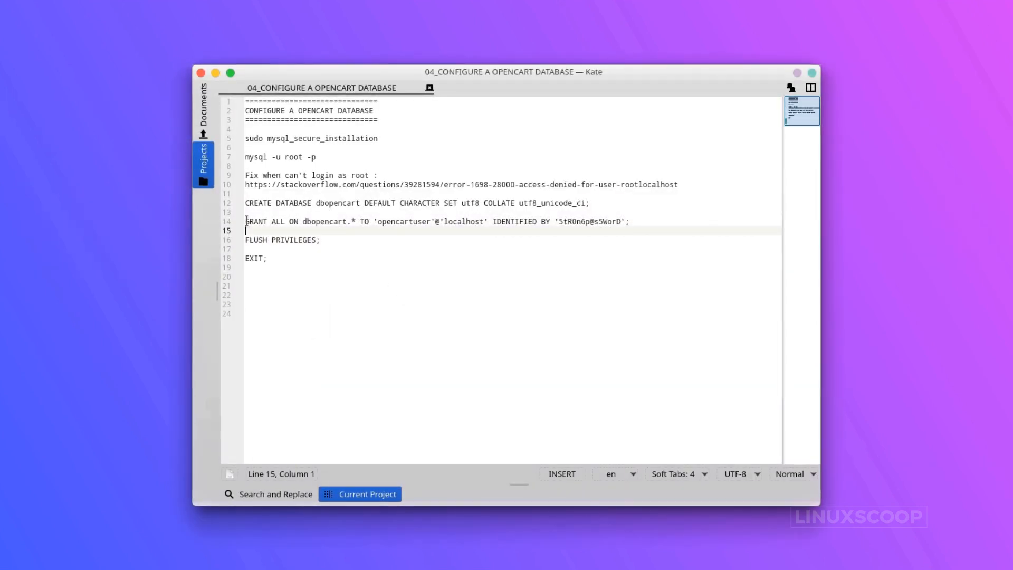
Grant opencartuser full rights on dbopencart with the GRANT statement on line 14
drag(246, 222, 631, 222)
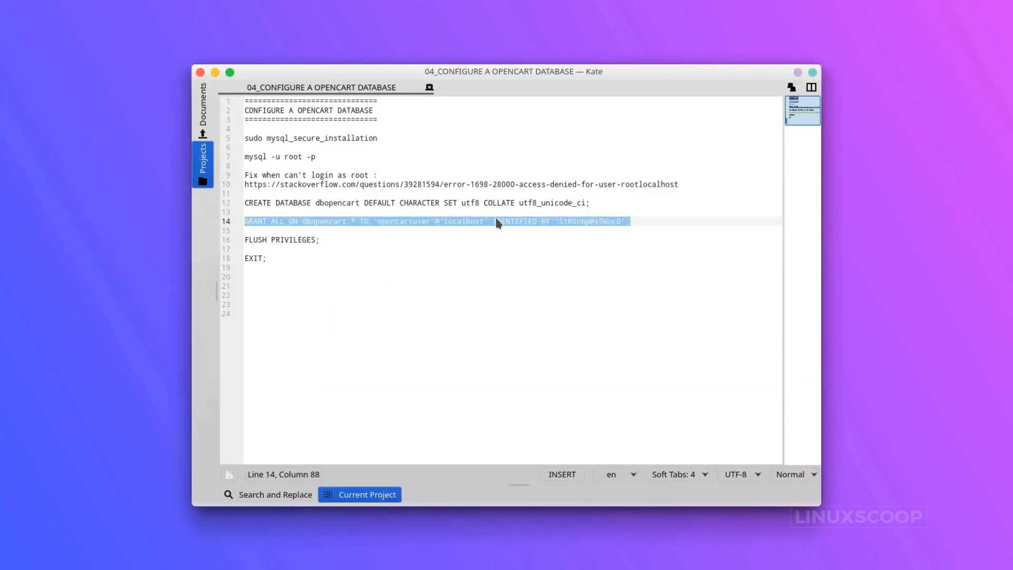
right_click(415, 176)
click(433, 202)
click(439, 222)
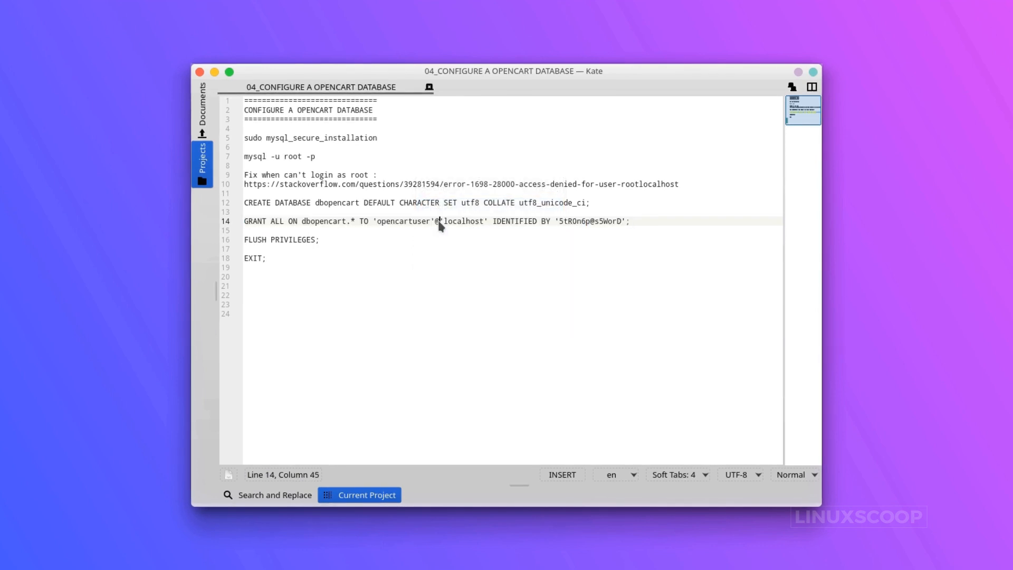
key(alt+Tab)
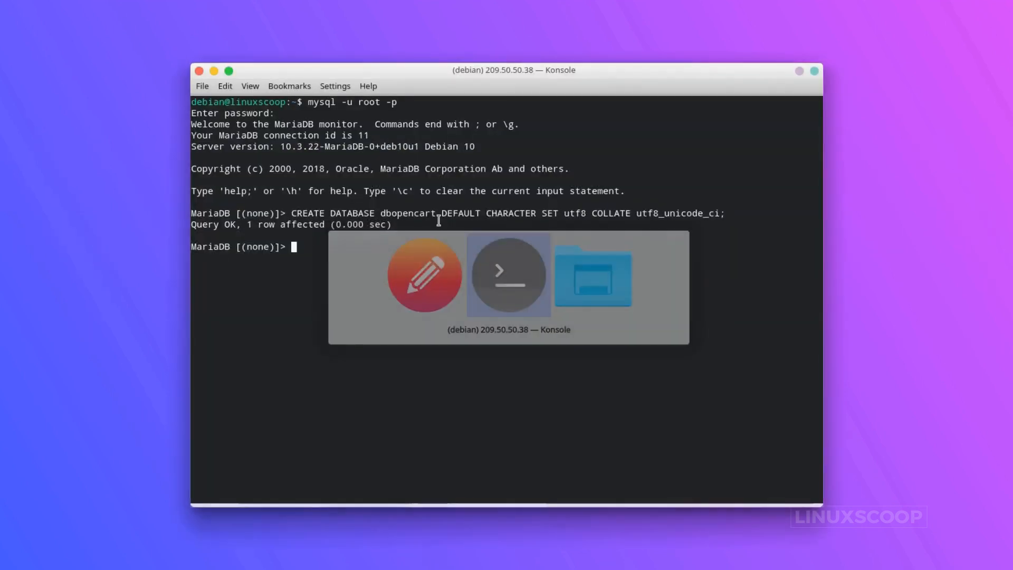
right_click(439, 224)
click(471, 248)
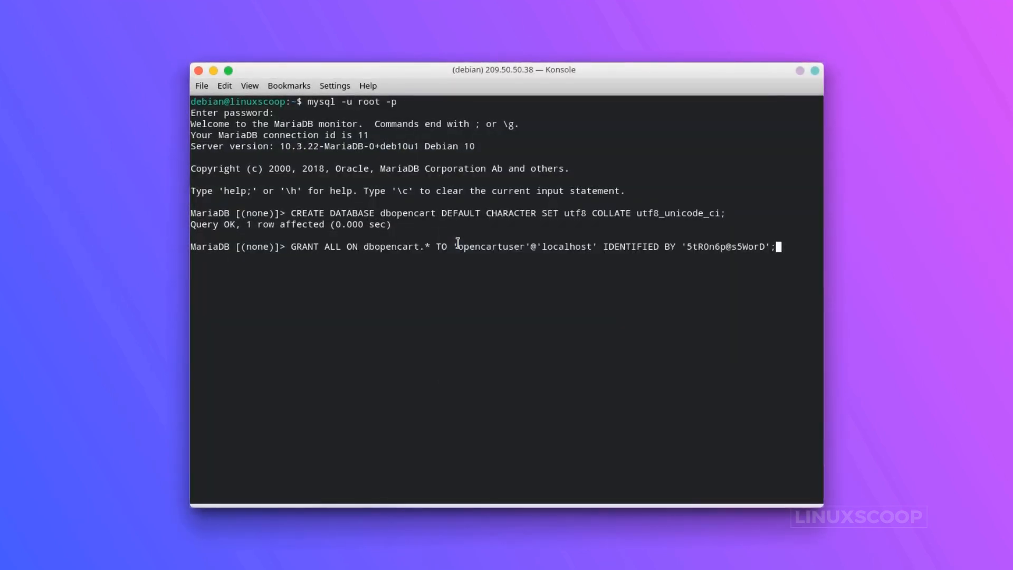
key(Return)
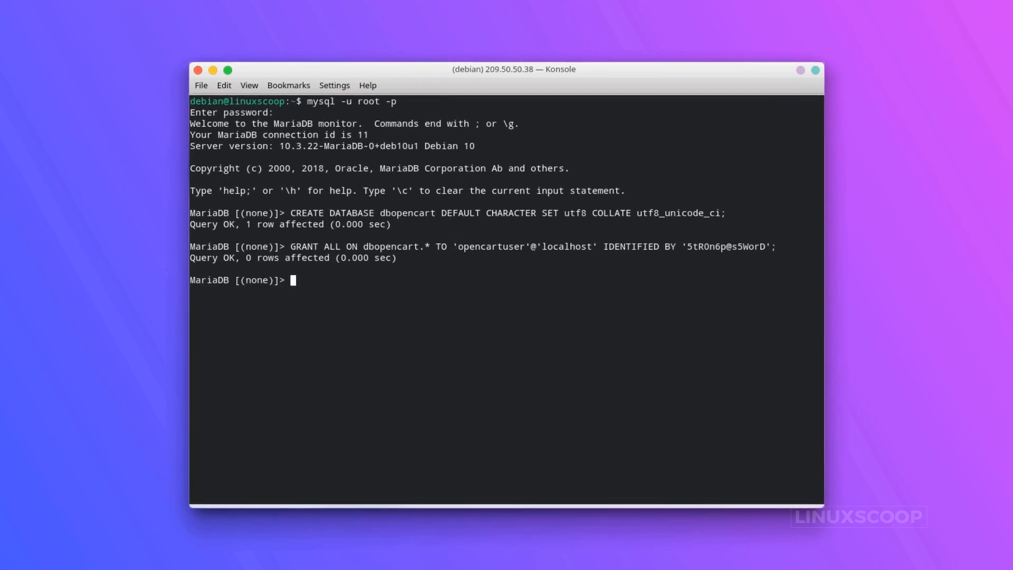
Run FLUSH PRIVILEGES; to reload the permission tables
key(alt+Tab)
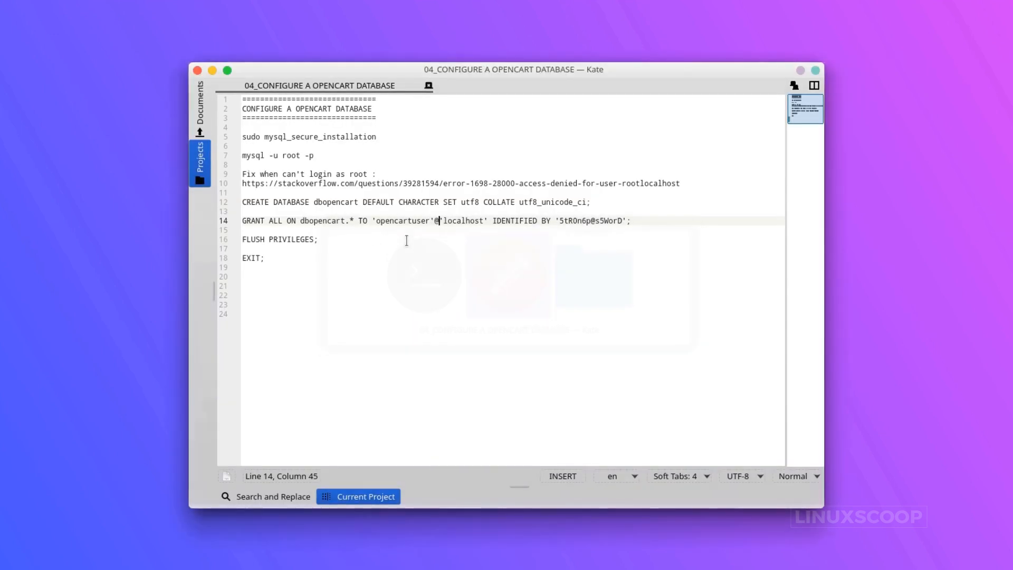
key(Down)
key(Down)
key(shift+Left)
key(shift+Left)
key(shift+Left)
right_click(268, 244)
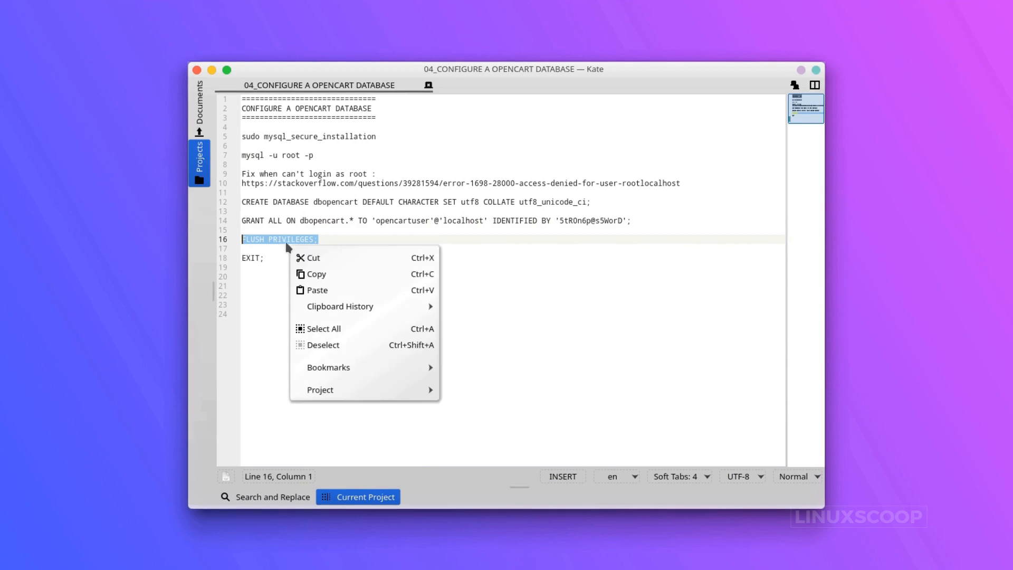
click(262, 273)
click(359, 247)
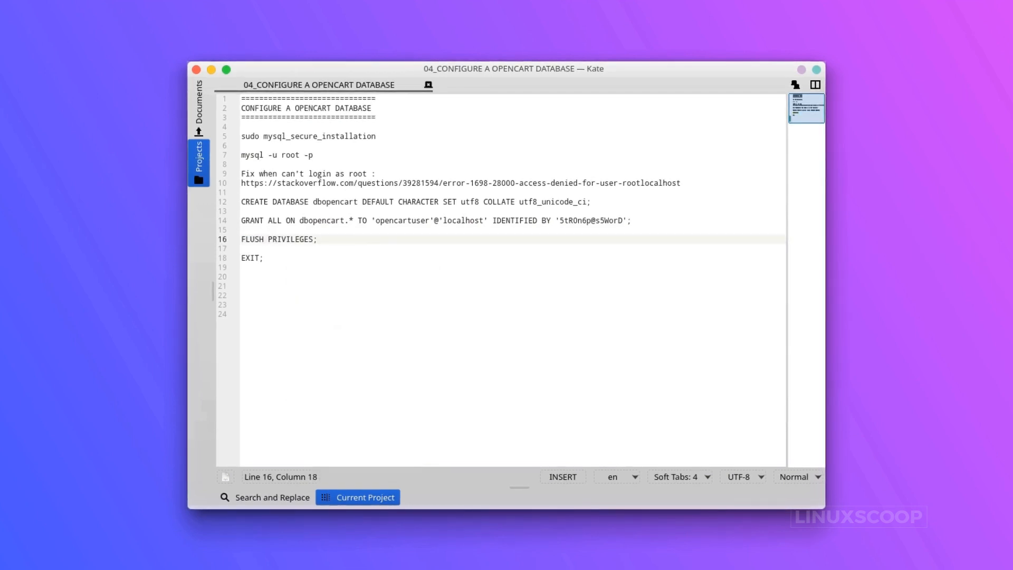
key(alt+Tab)
right_click(371, 223)
click(404, 250)
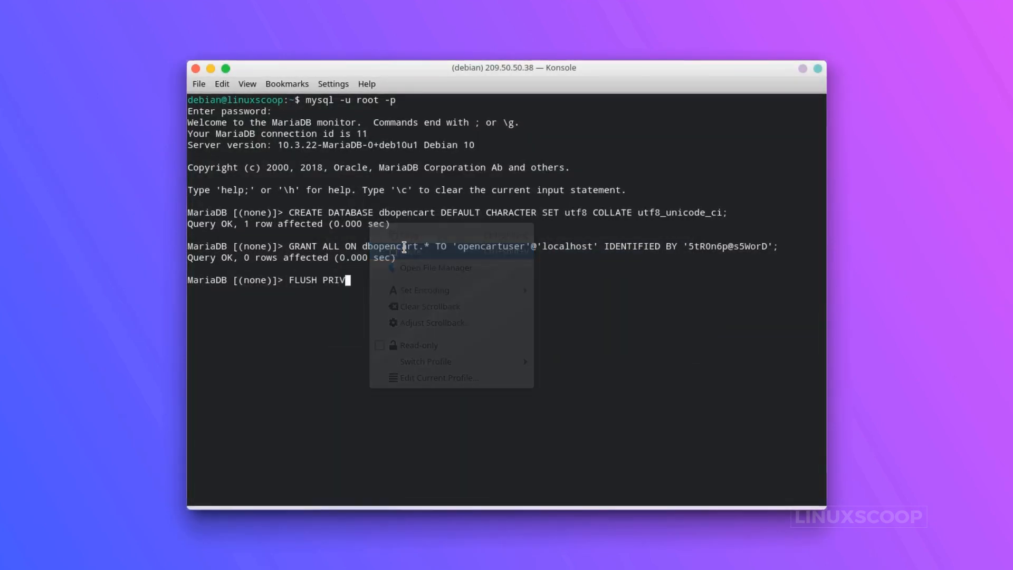
key(Return)
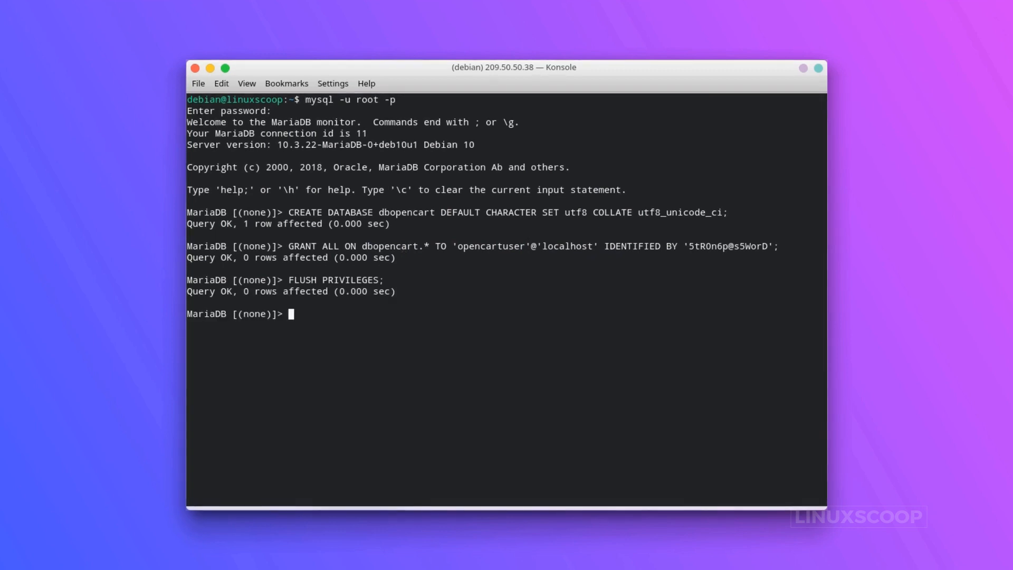
Leave the MariaDB monitor with EXIT; and return to the shell prompt
key(alt+Tab)
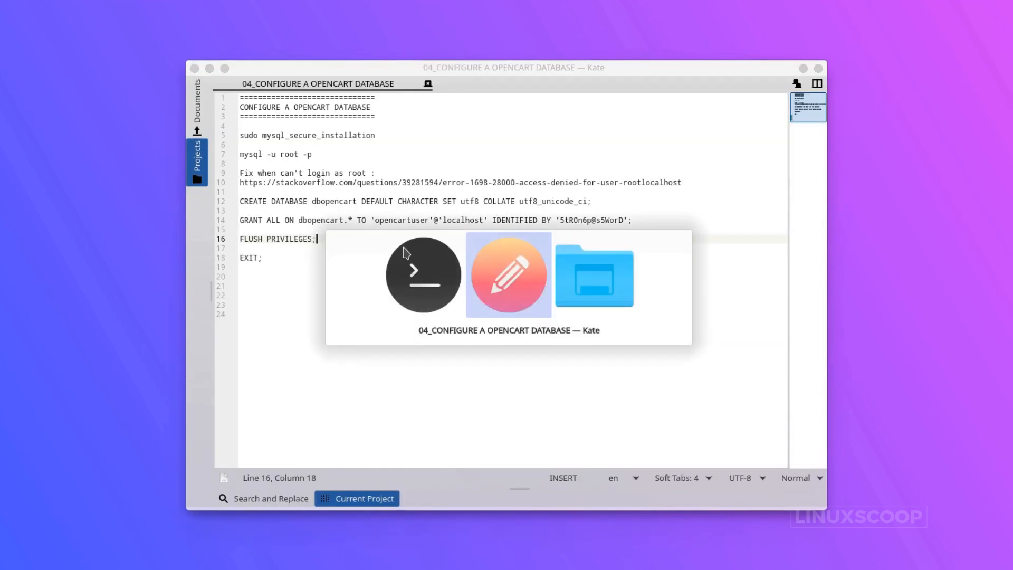
drag(262, 258, 253, 259)
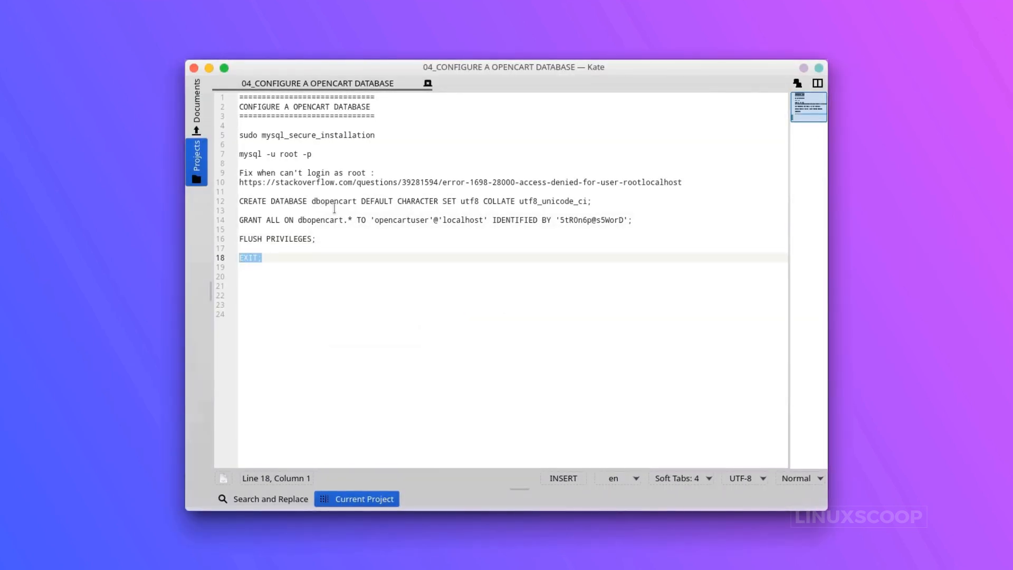
right_click(433, 147)
click(458, 189)
click(462, 219)
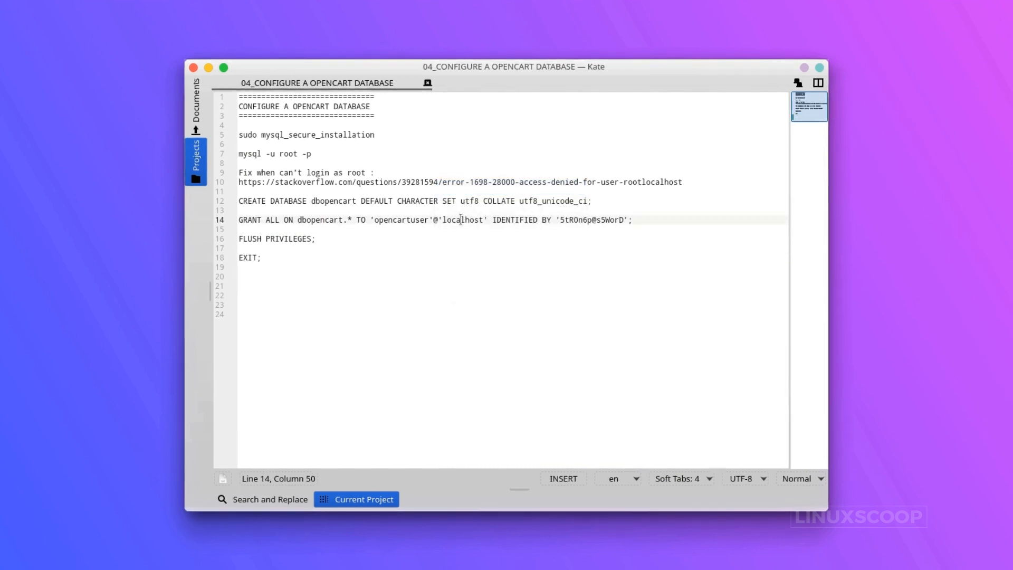
key(alt+Tab)
right_click(464, 223)
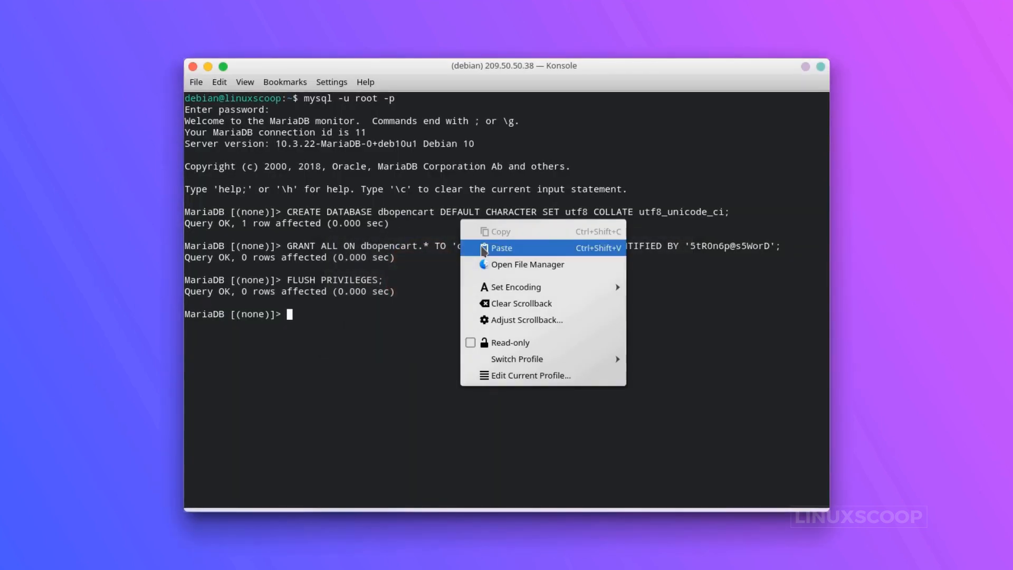
click(481, 246)
key(Return)
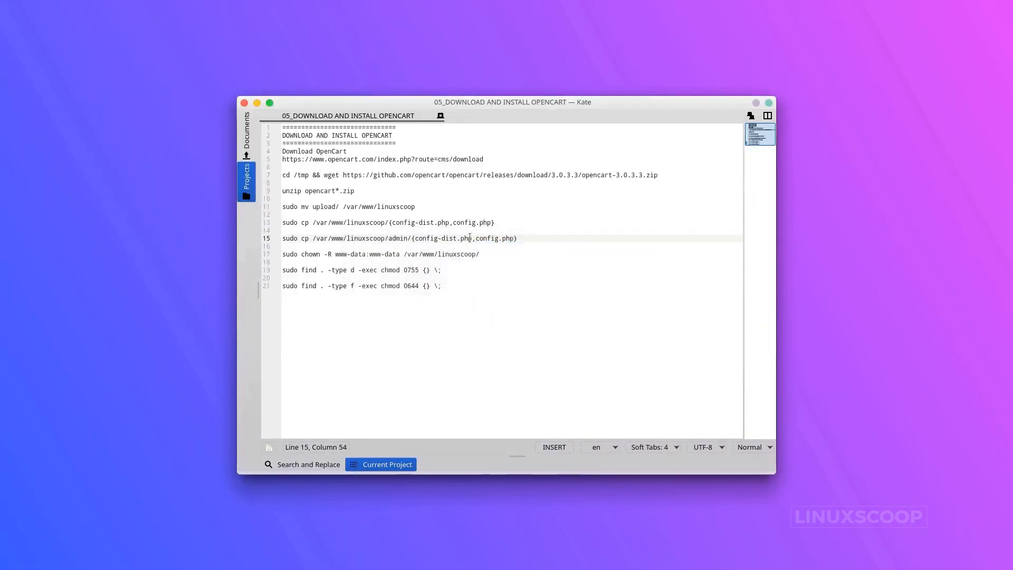
Download opencart-3.0.3.3.zip into /tmp with the cd /tmp && wget line, then list /tmp to confirm
drag(672, 165, 259, 163)
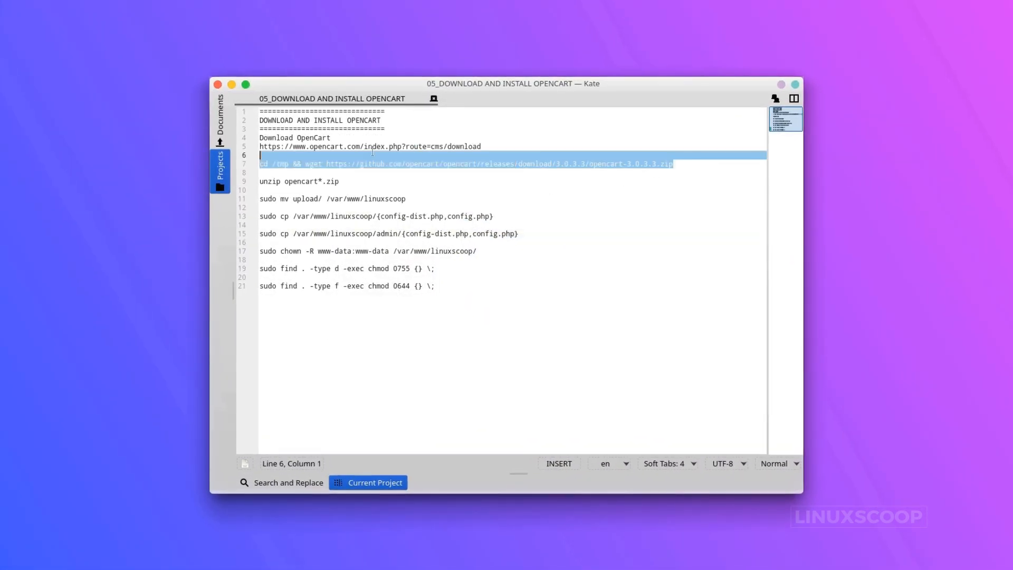
right_click(437, 163)
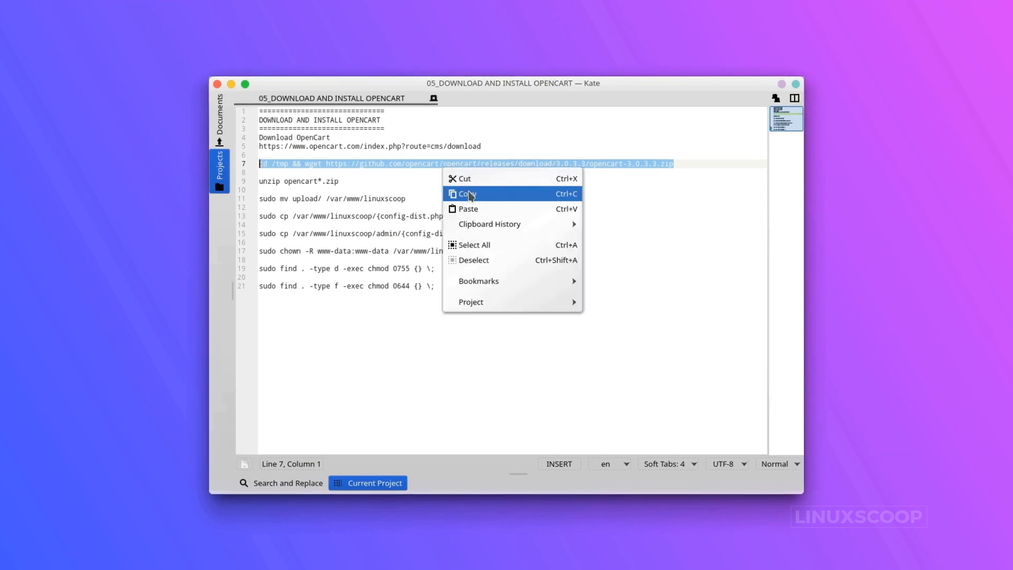
click(469, 197)
key(alt+Tab)
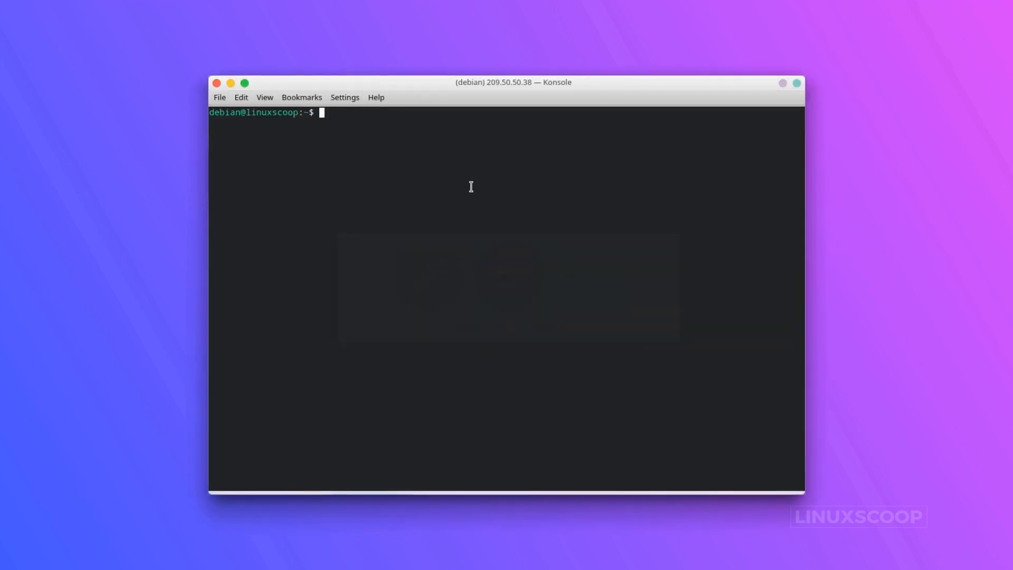
right_click(469, 188)
click(480, 210)
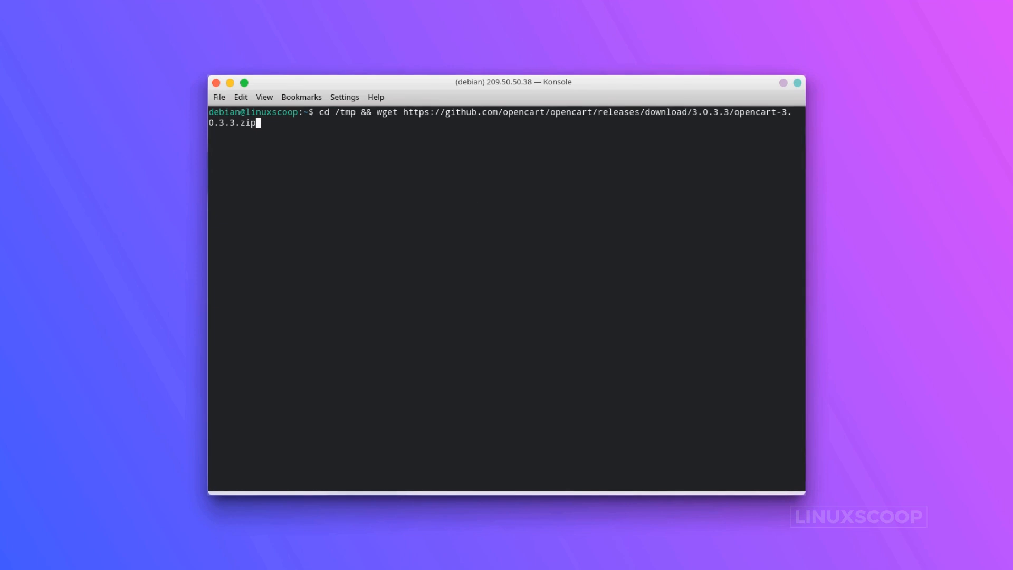
key(Return)
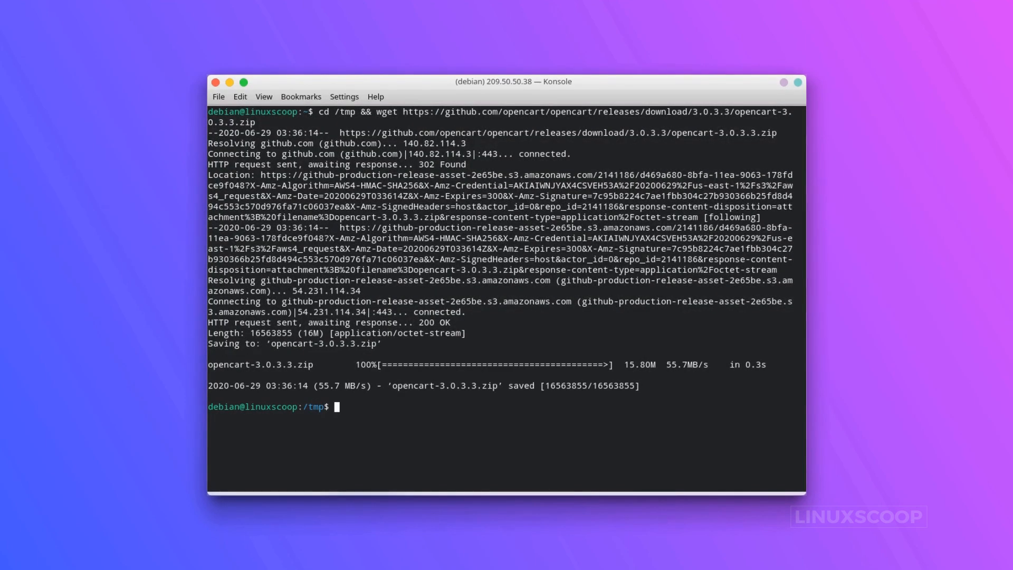
text(s)
key(Return)
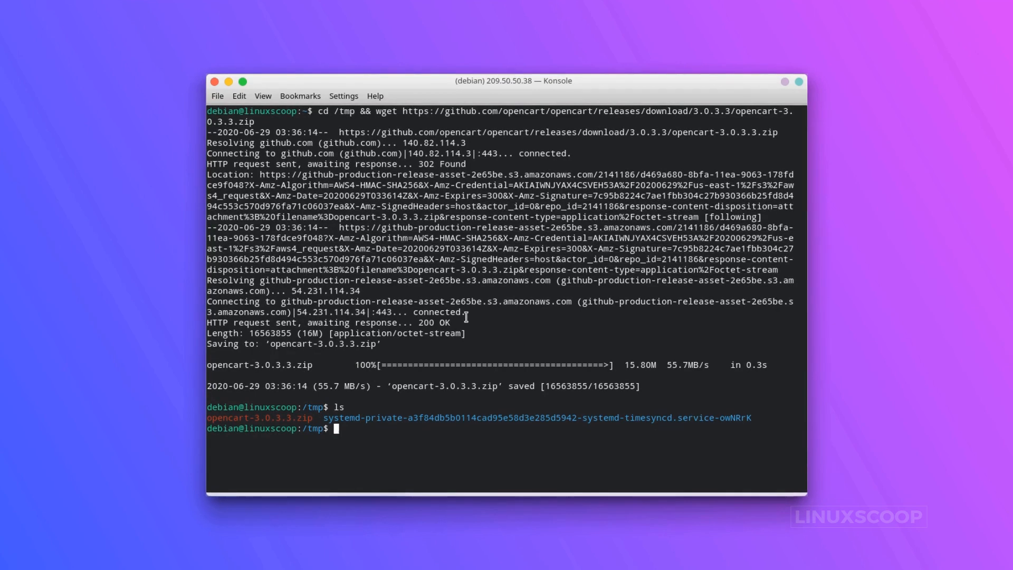
Extract the archive in /tmp with unzip opencart*.zip
key(alt+Tab)
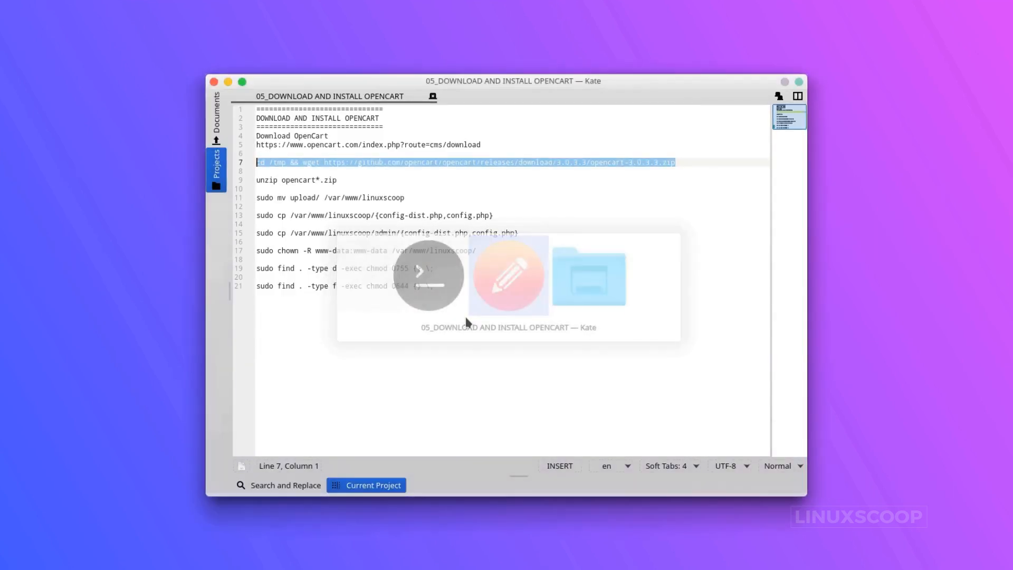
drag(338, 181, 282, 181)
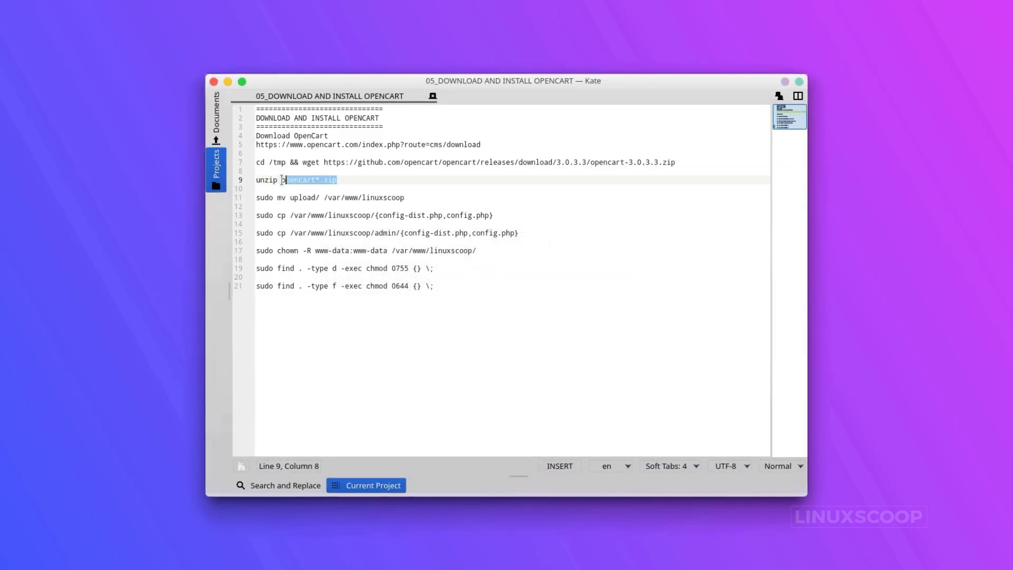
right_click(421, 182)
click(452, 208)
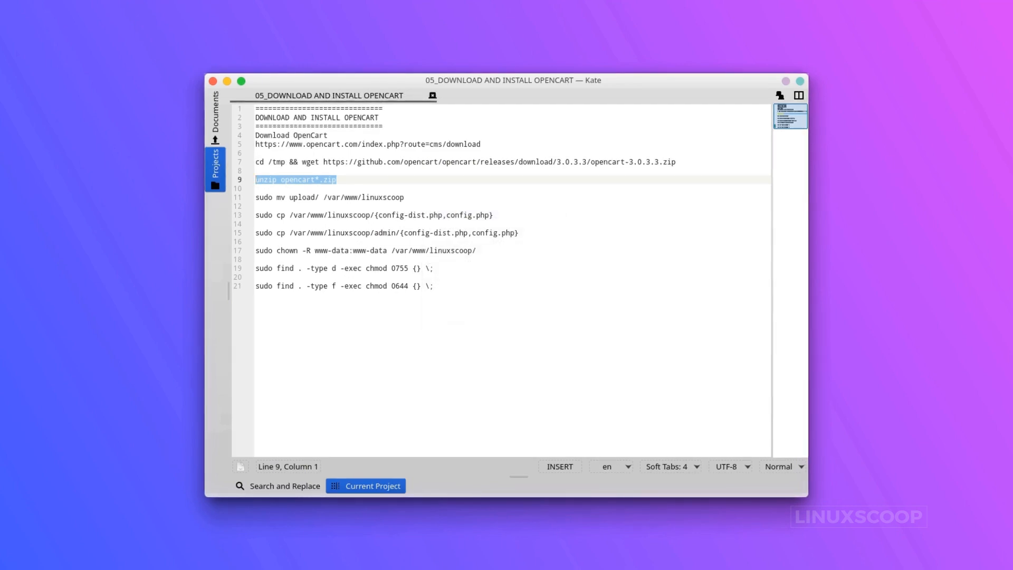
key(alt+Tab)
right_click(457, 213)
click(484, 272)
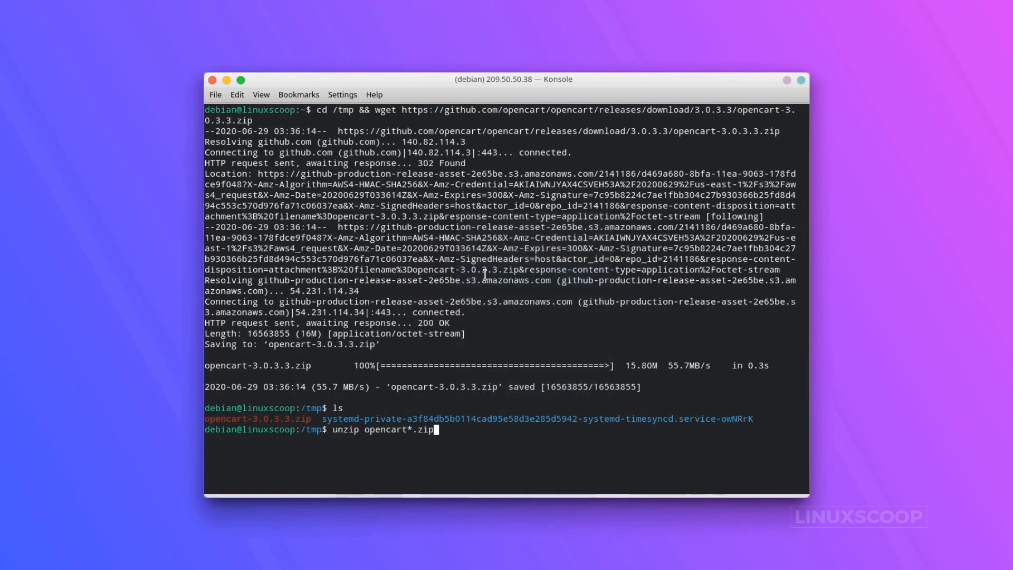
key(Return)
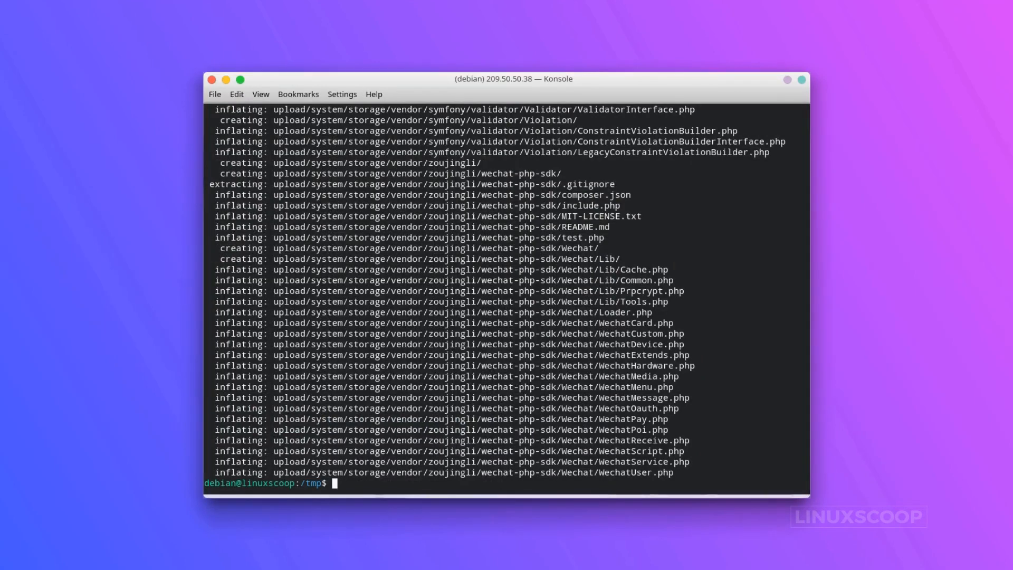
Move the upload folder to /var/www/linuxscoop with sudo mv
key(alt+Tab)
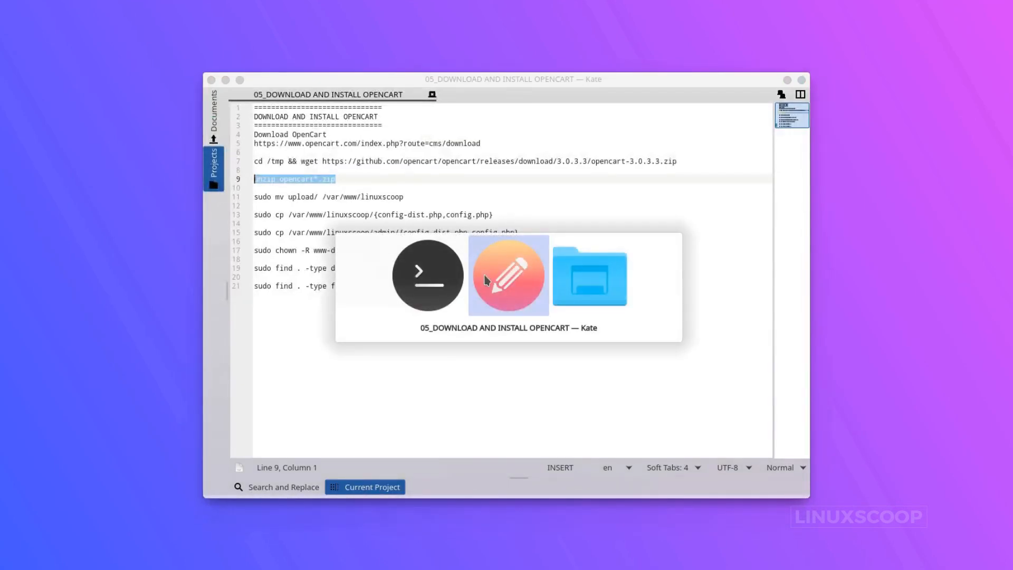
click(401, 196)
drag(401, 196, 289, 198)
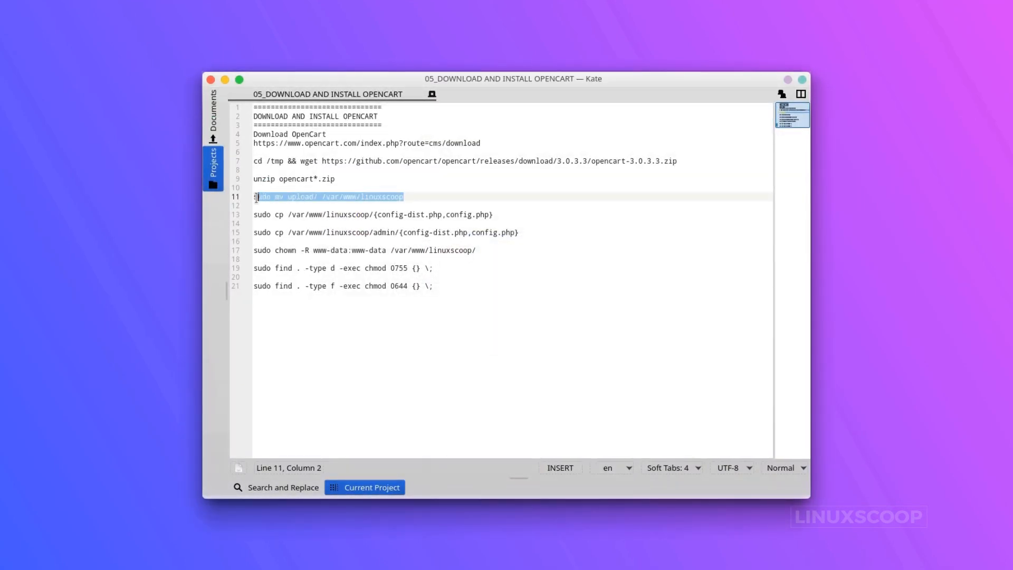
right_click(461, 198)
click(492, 227)
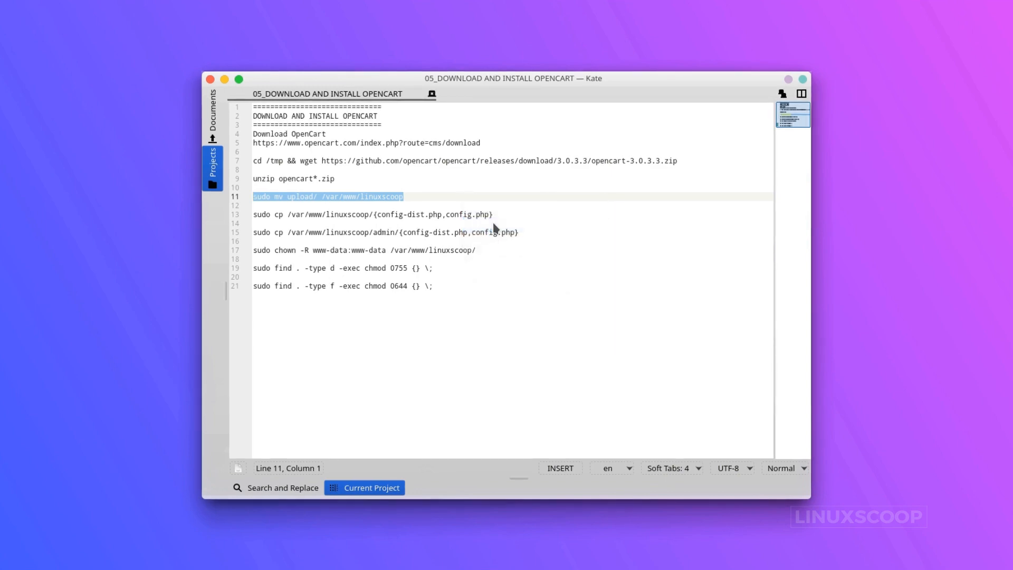
key(alt+Tab)
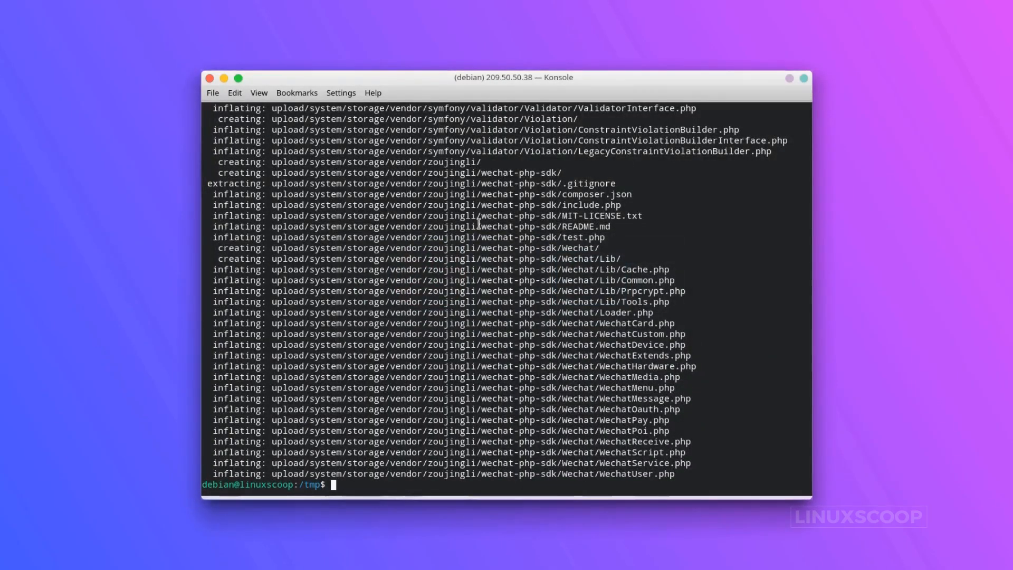
right_click(479, 223)
click(468, 256)
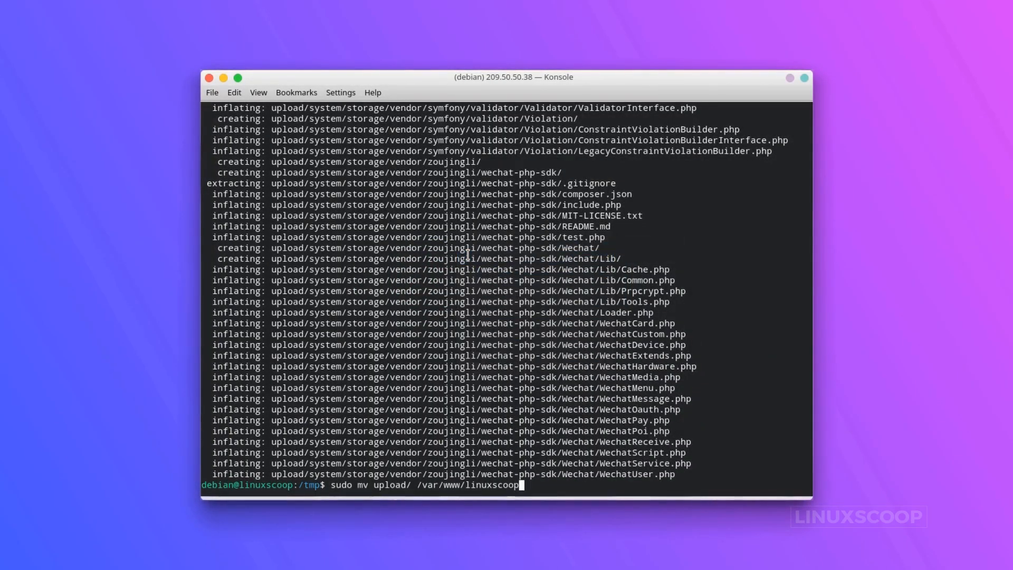
key(Return)
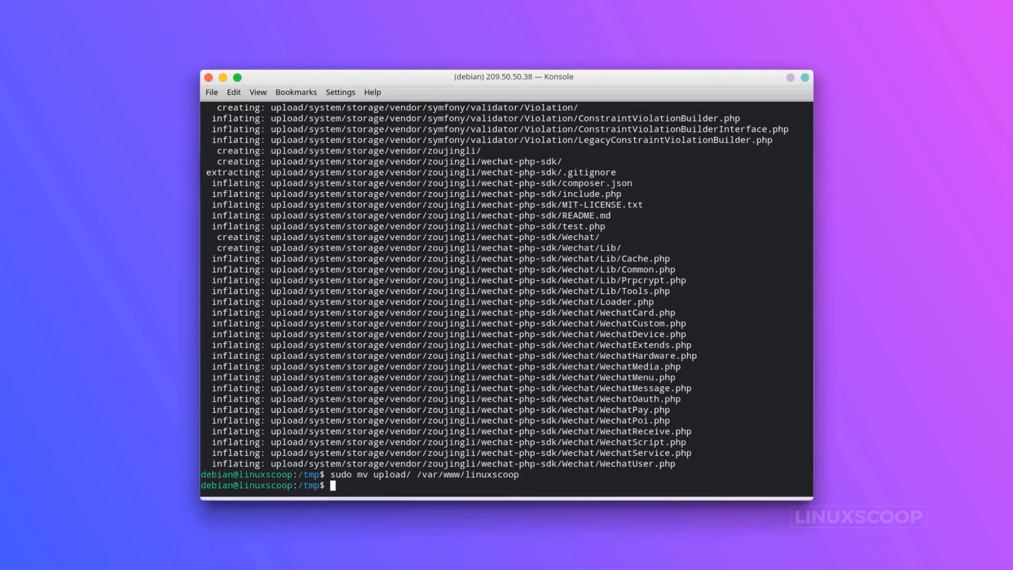
Copy OpenCart's config-dist.php to config.php in /var/www/linuxscoop
key(alt+Tab)
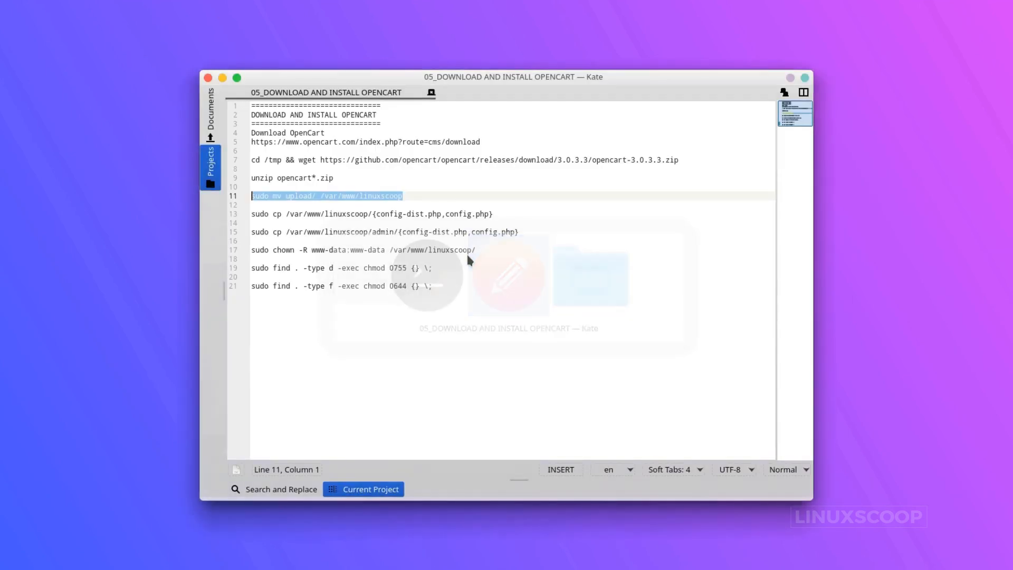
drag(493, 214, 289, 210)
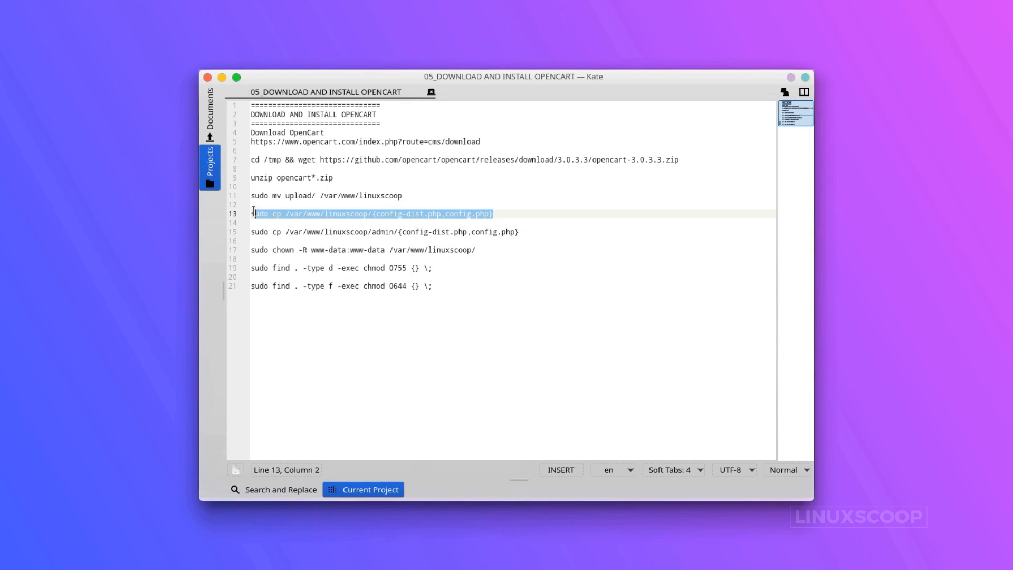
right_click(494, 190)
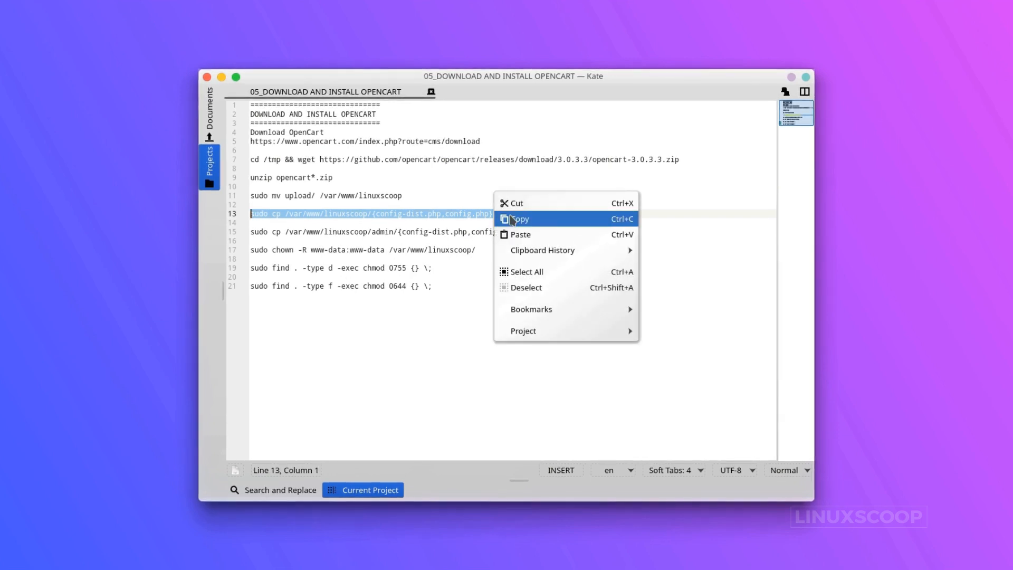
click(511, 217)
key(alt+Tab)
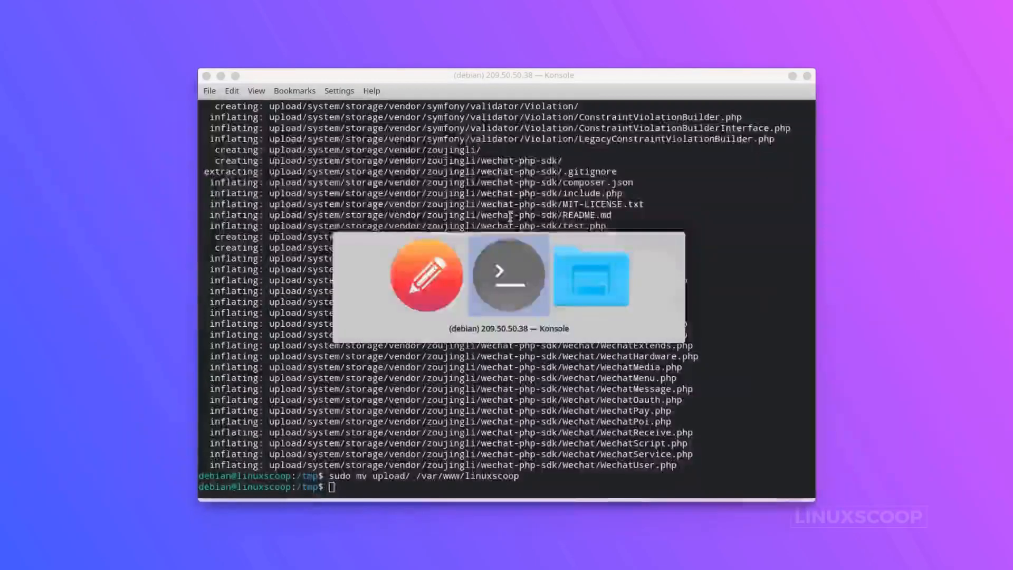
right_click(453, 238)
click(473, 264)
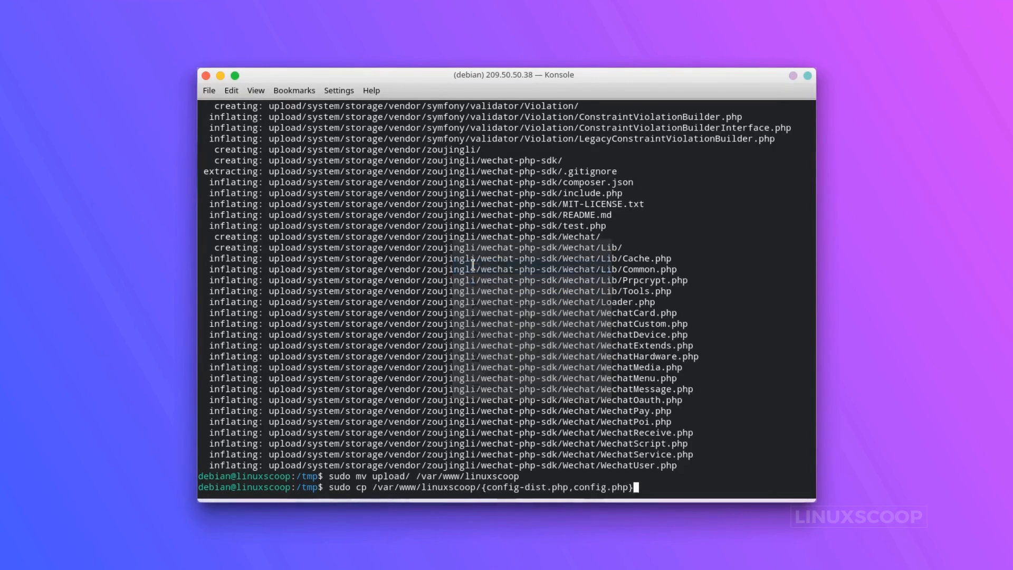
key(Return)
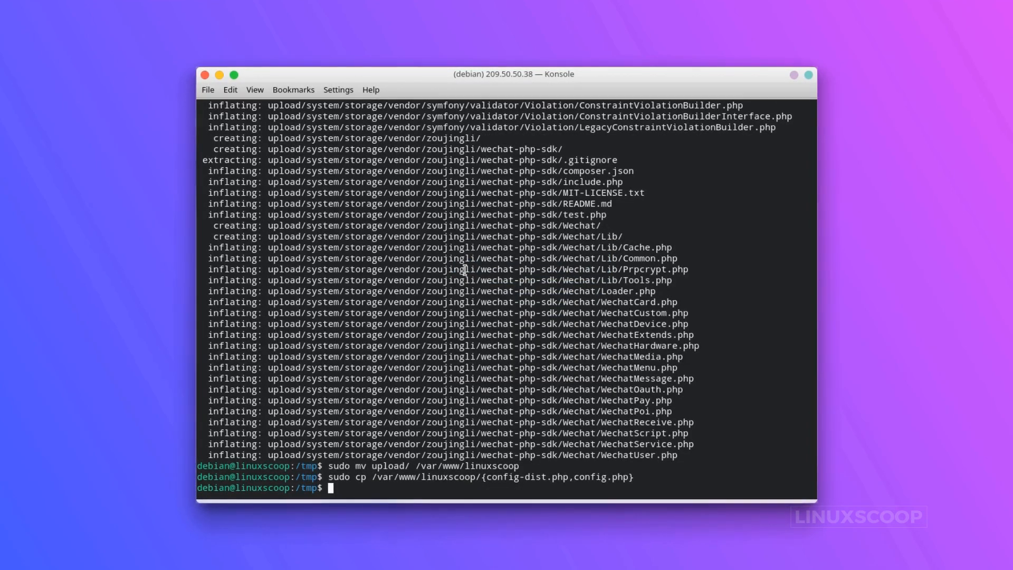
Copy the admin config-dist.php to config.php in /var/www/linuxscoop/admin
key(alt+Tab)
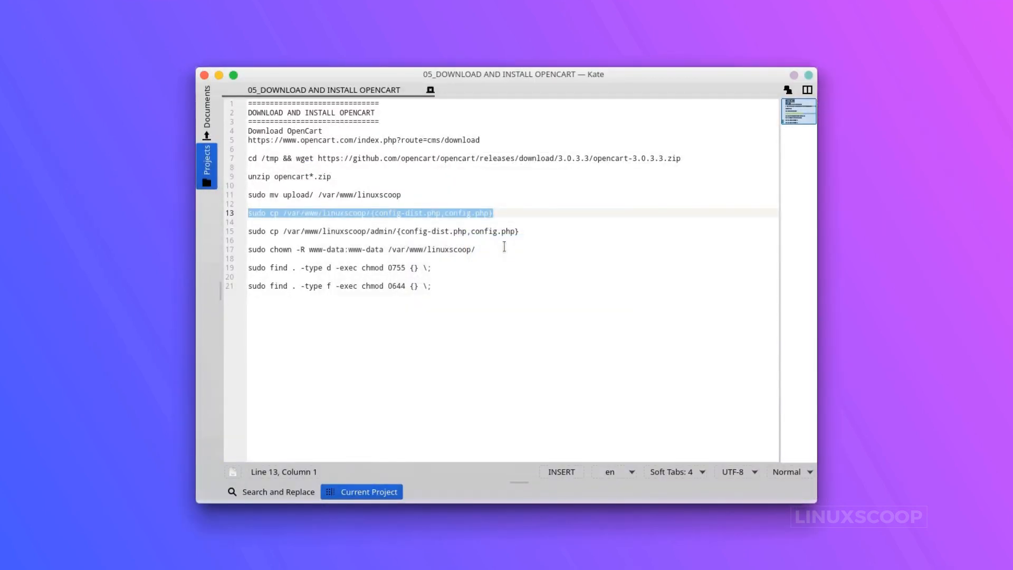
drag(519, 232, 334, 236)
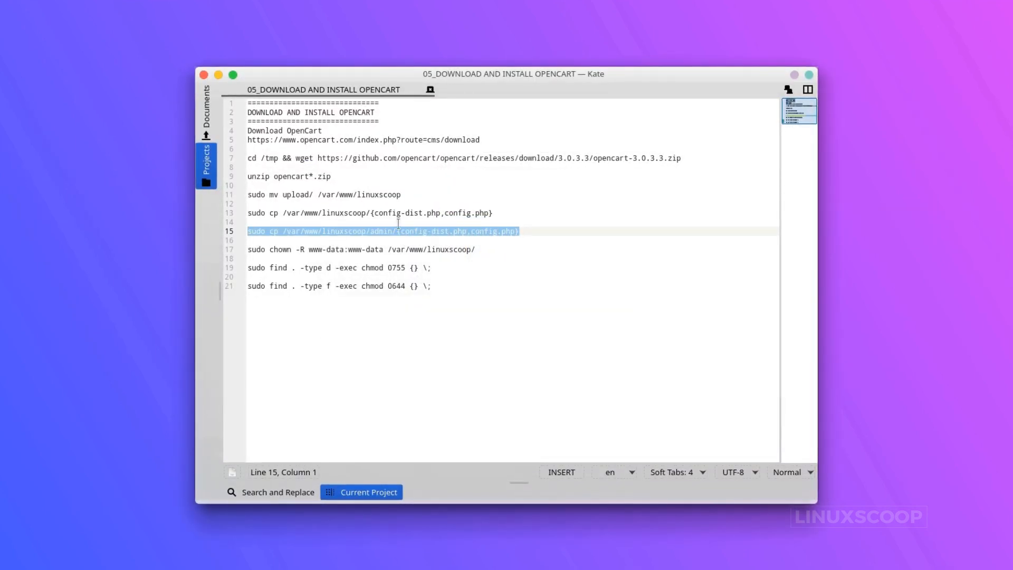
right_click(470, 193)
click(487, 215)
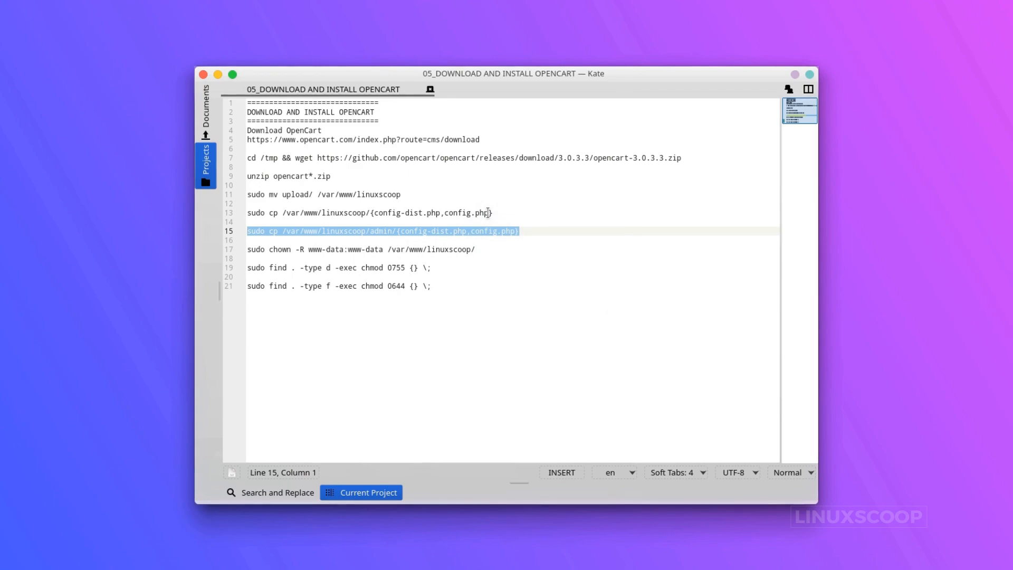
key(alt+Tab)
right_click(451, 217)
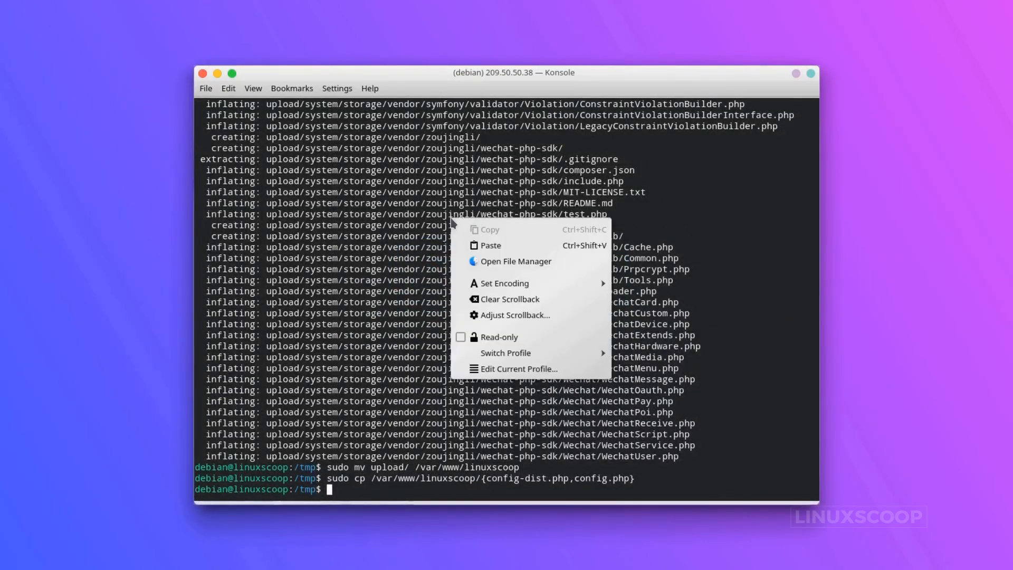
click(467, 242)
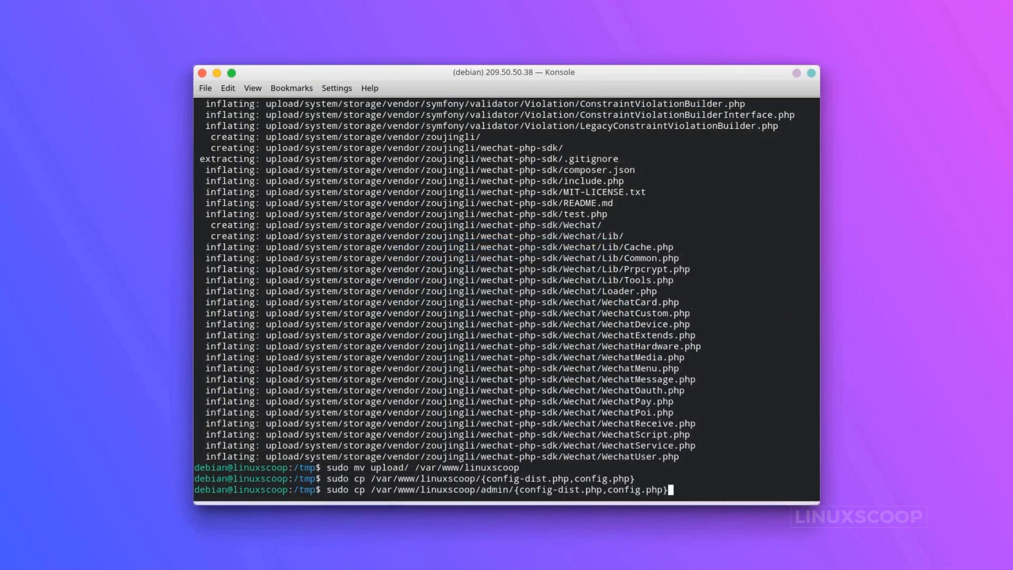
key(Return)
Make www-data own /var/www/linuxscoop recursively with the chown command on line 17
key(alt+Tab)
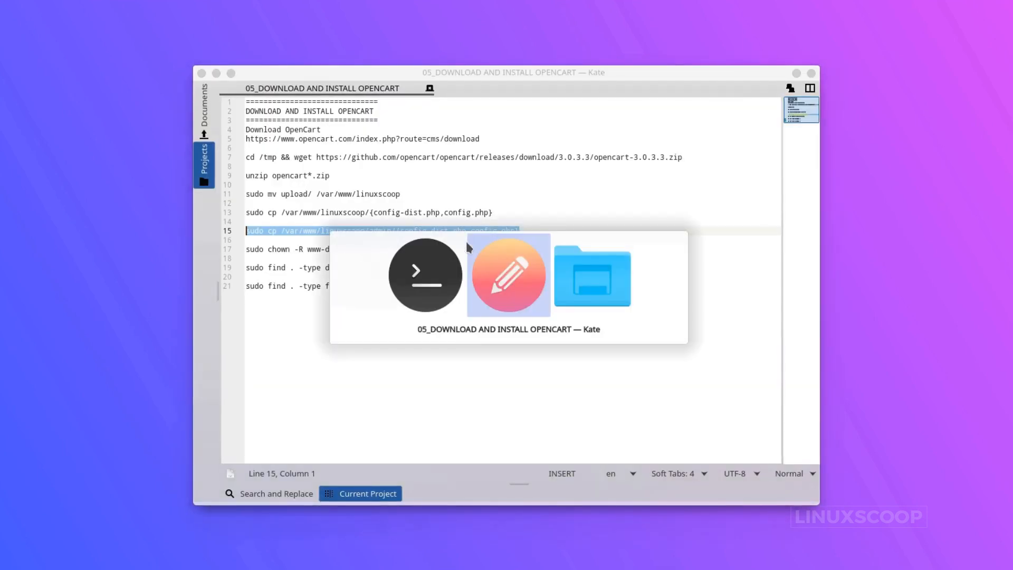
drag(473, 248, 290, 249)
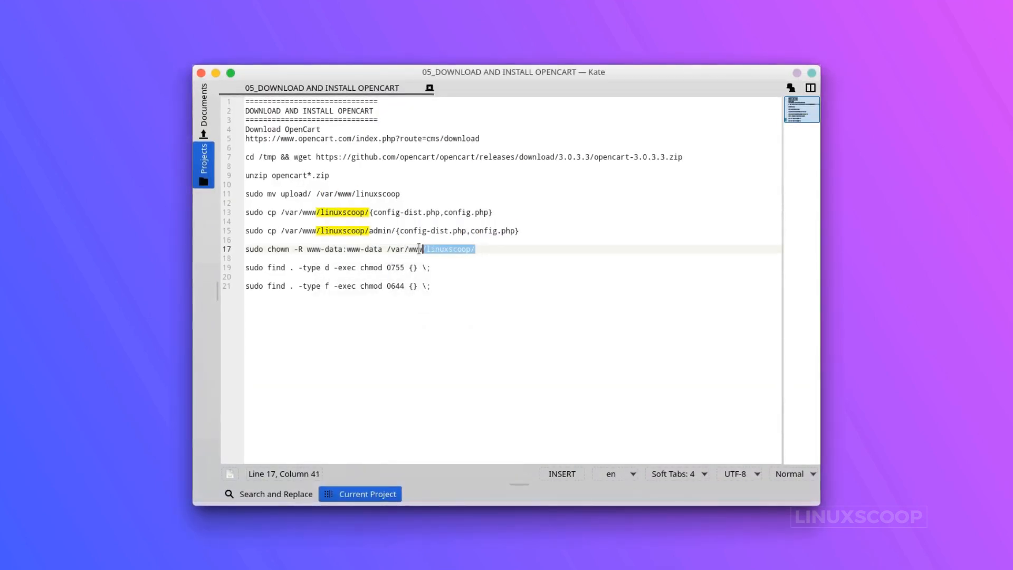
right_click(487, 191)
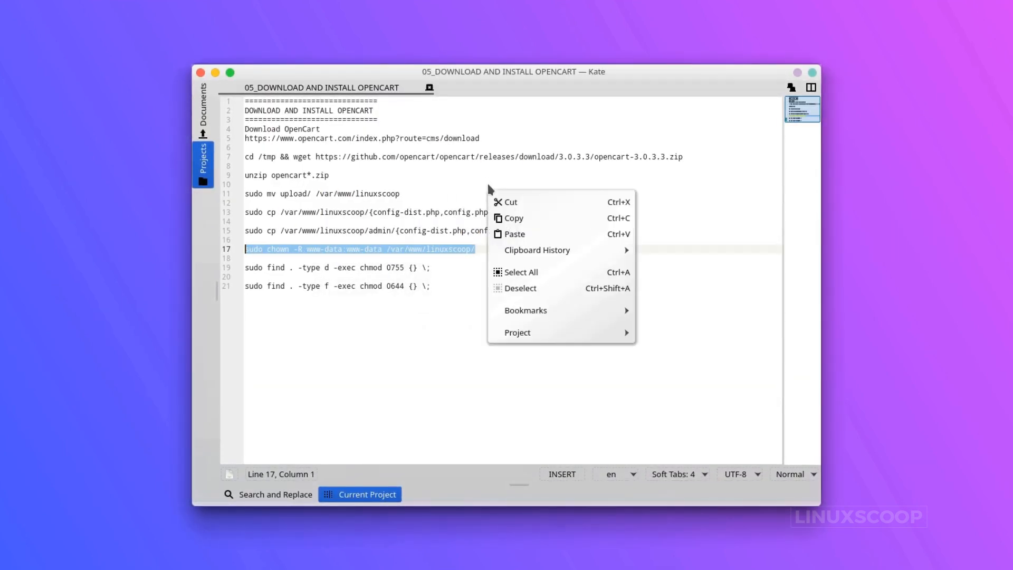
click(498, 219)
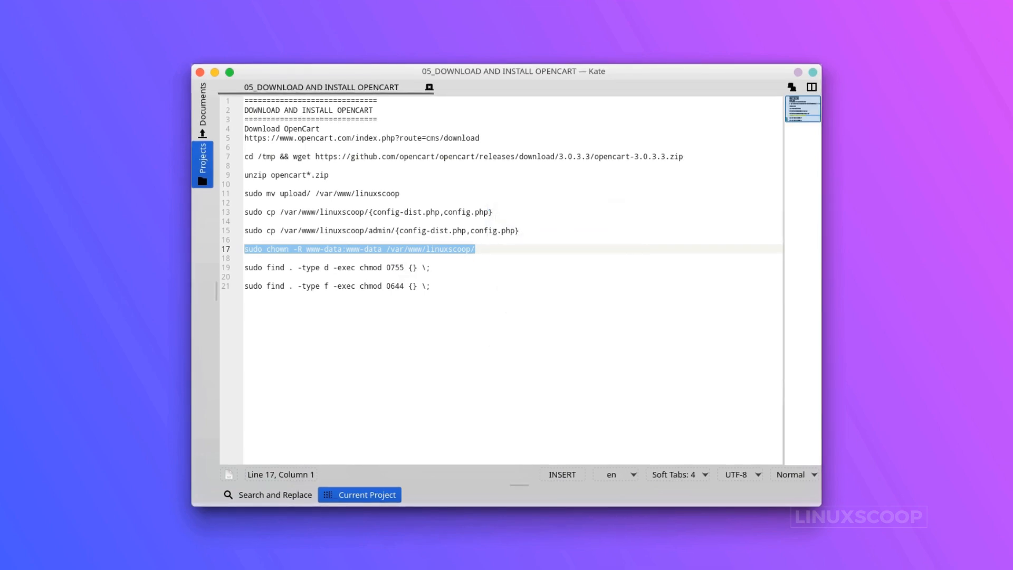
key(alt+Tab)
right_click(455, 254)
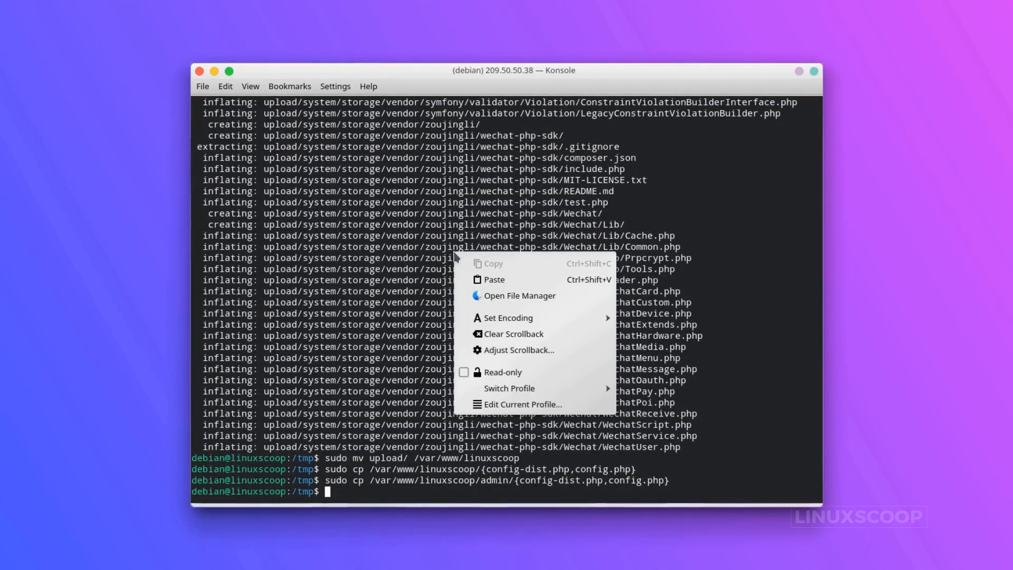
click(467, 279)
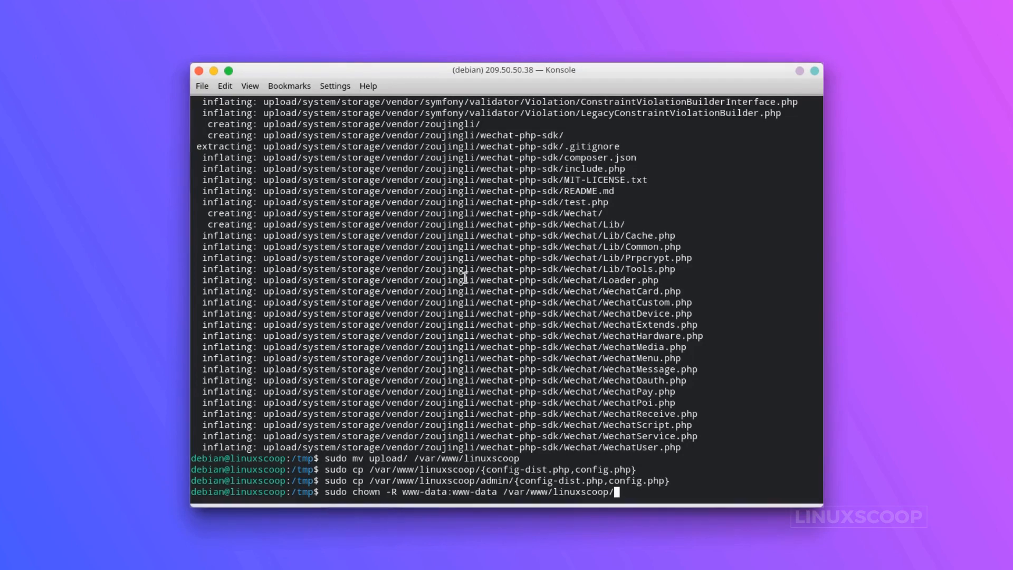
key(Return)
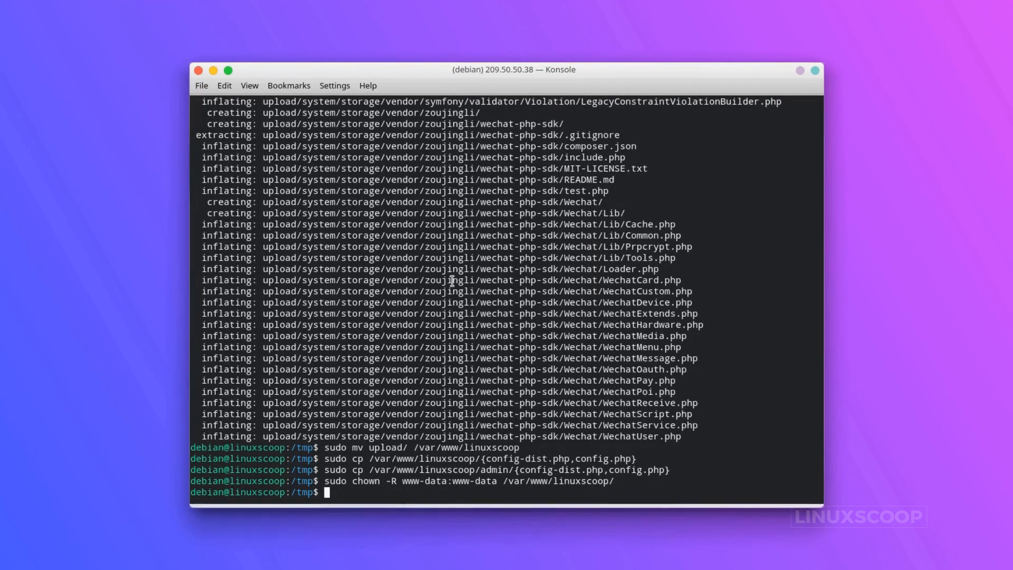
Set all directories under /var/www/linuxscoop to 0755 with the command on line 19
key(alt+Tab)
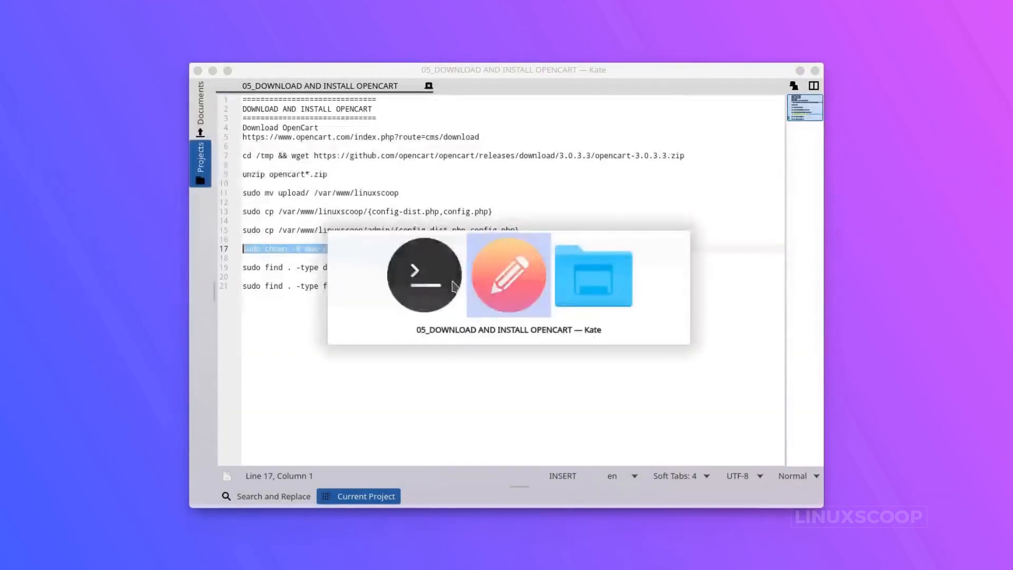
drag(430, 267, 249, 268)
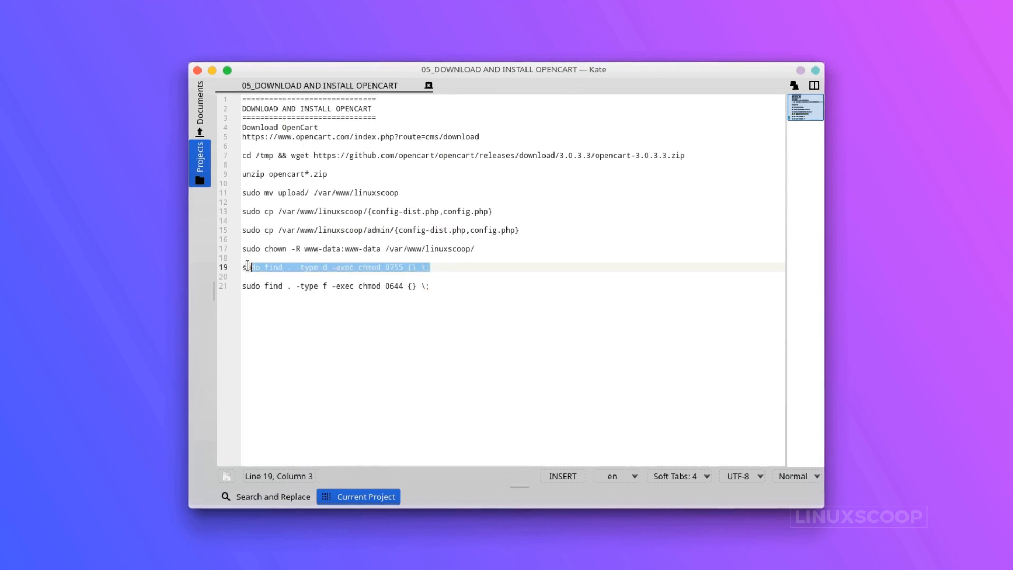
right_click(471, 183)
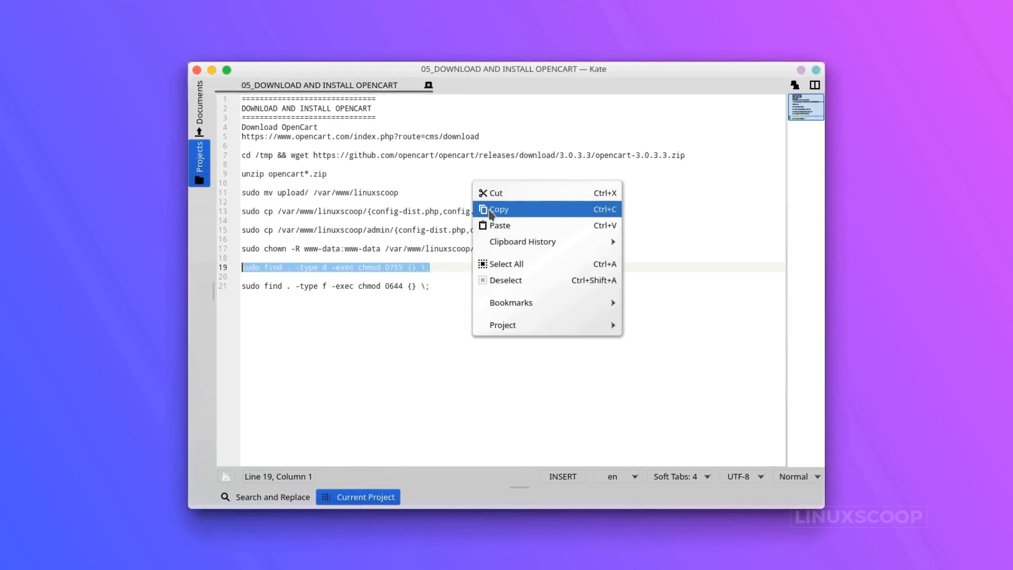
click(477, 210)
key(alt+Tab)
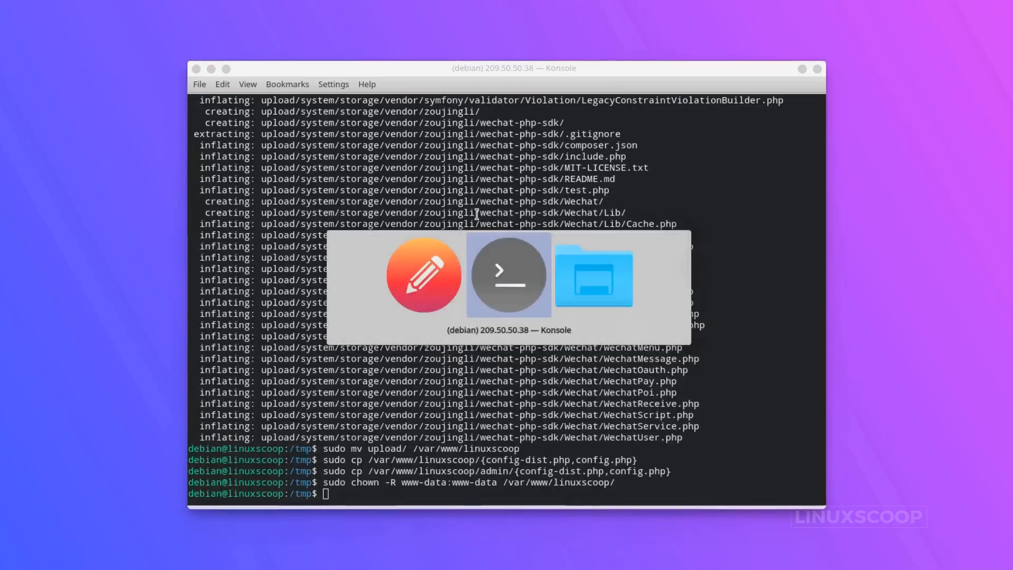
right_click(471, 215)
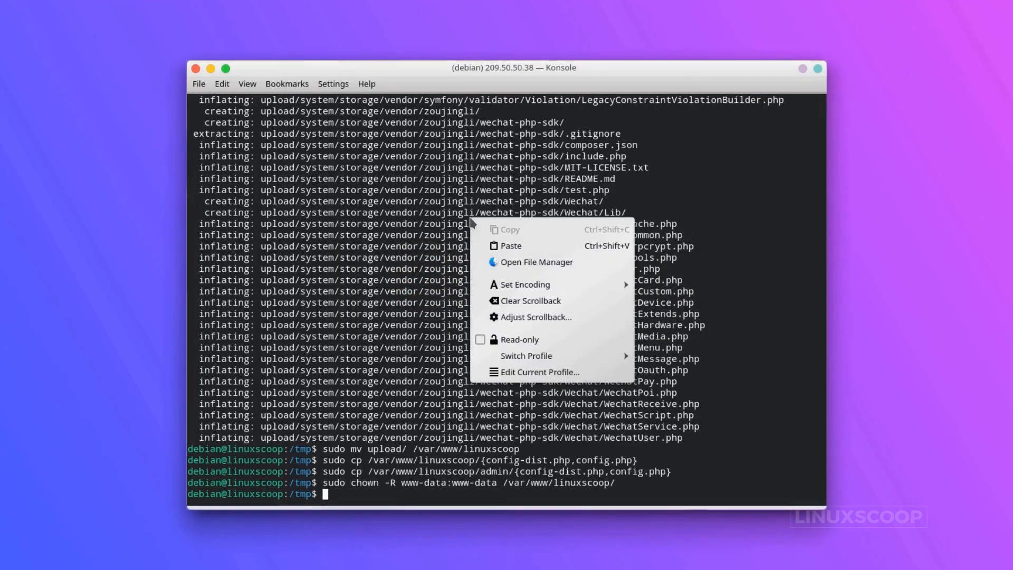
click(493, 240)
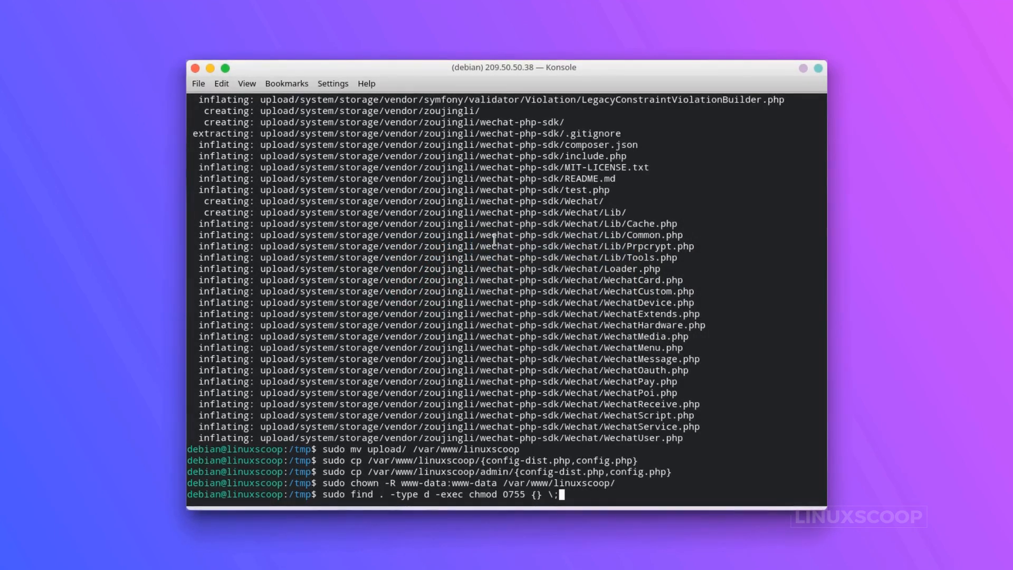
key(Return)
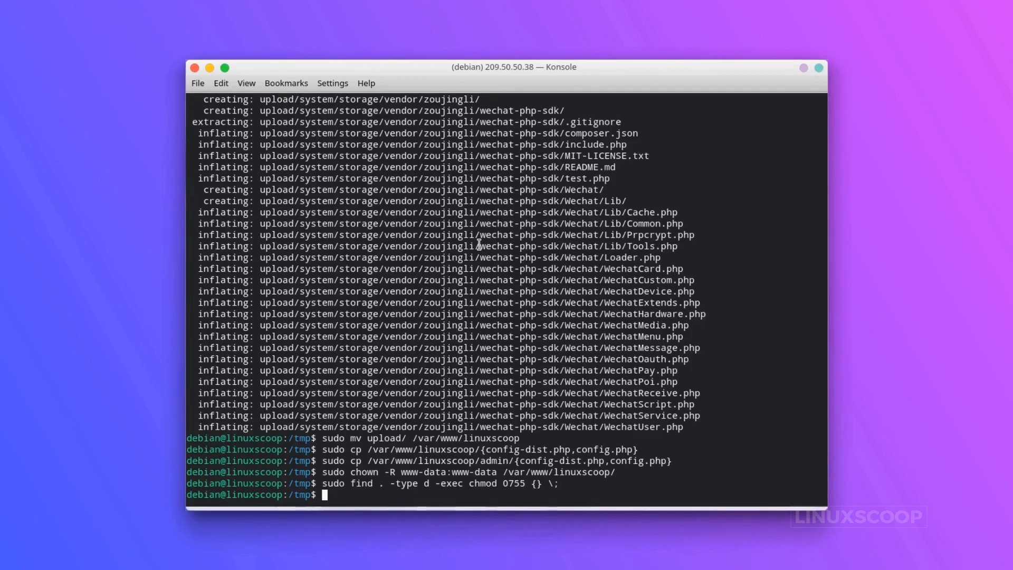
Set all files under /var/www/linuxscoop to 0644 with the command on line 21
key(alt+Tab)
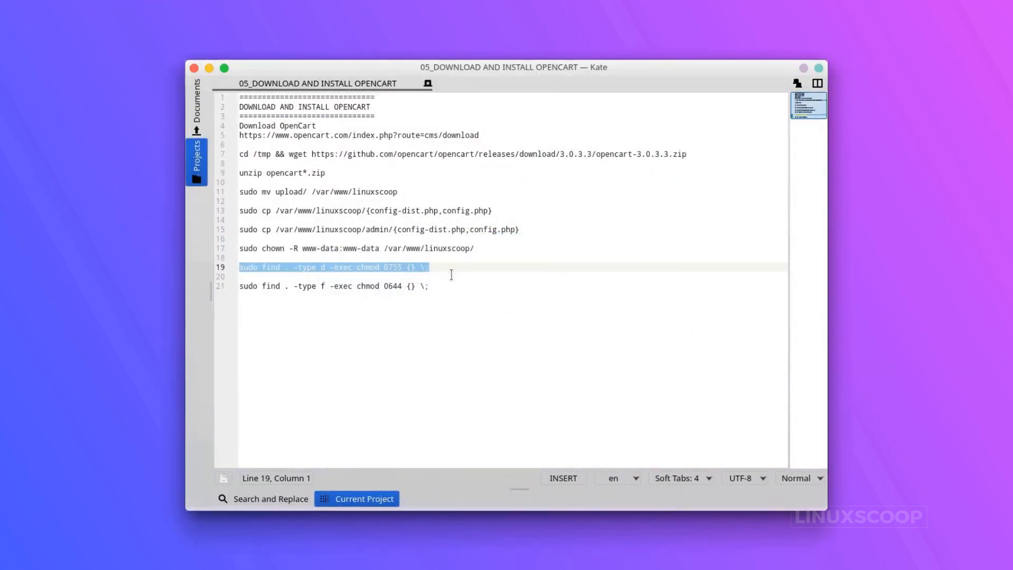
drag(429, 285, 279, 286)
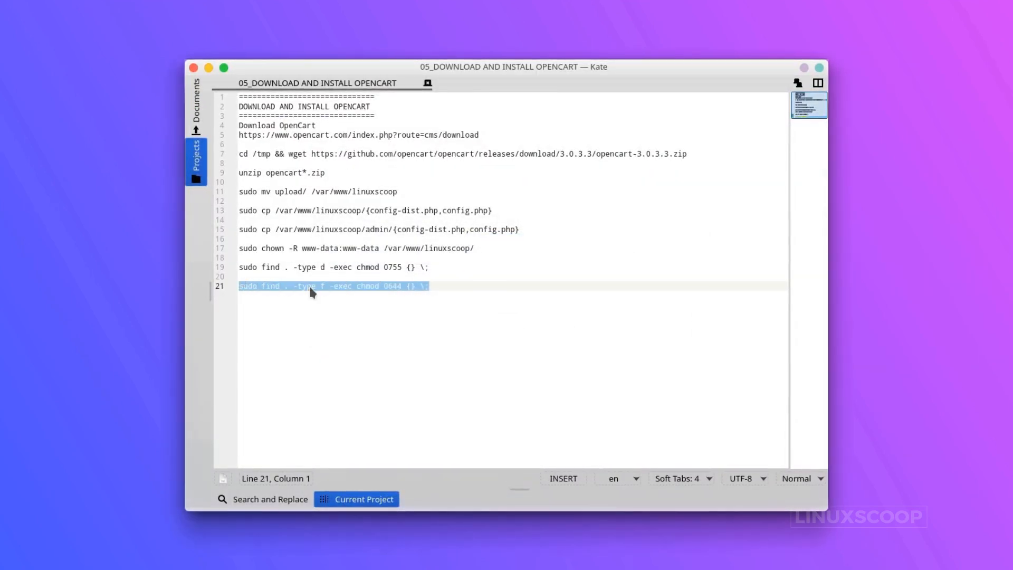
right_click(469, 187)
click(495, 215)
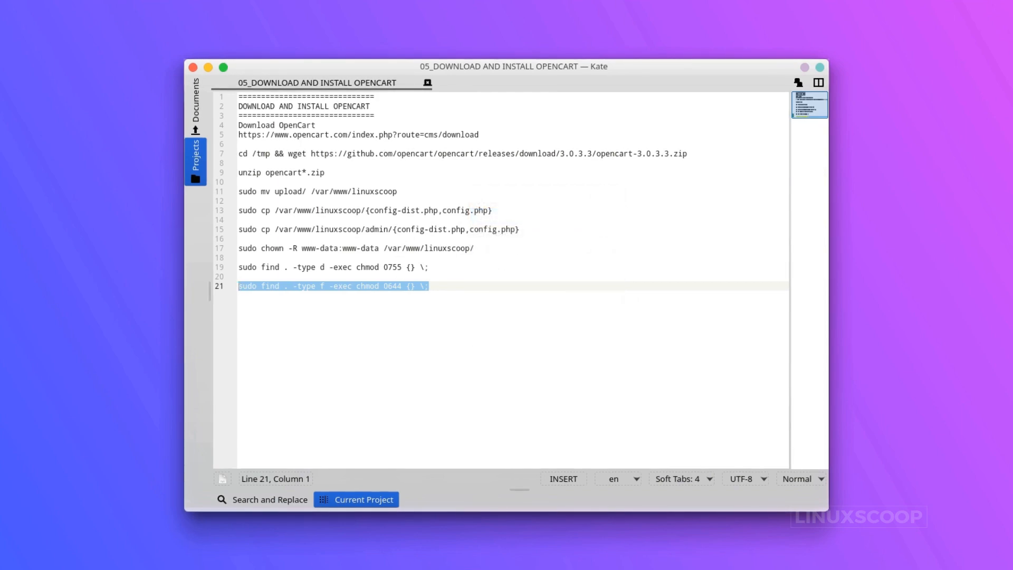
key(alt+Tab)
right_click(469, 195)
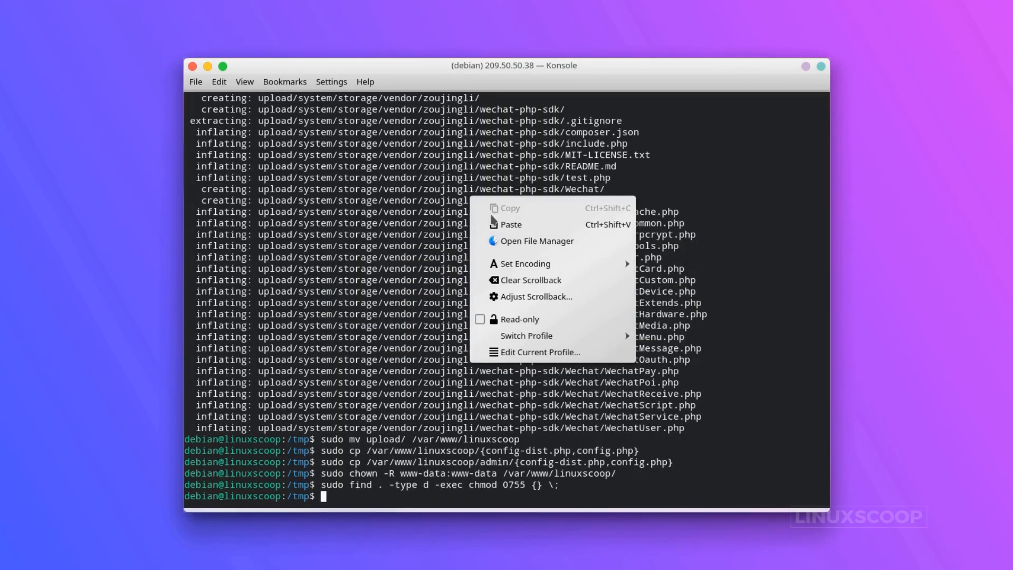
click(494, 224)
key(Return)
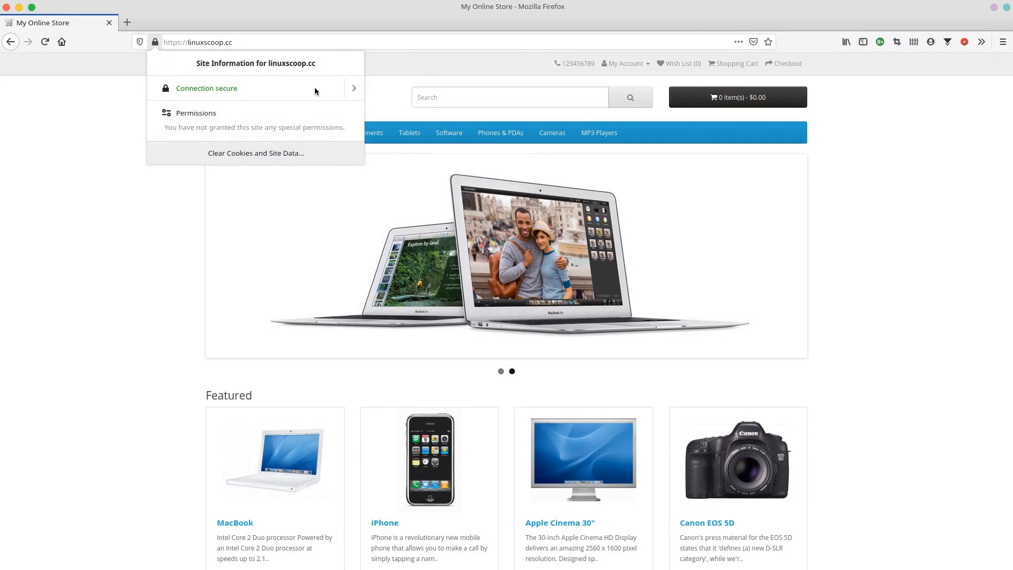
View the store's certificate chain: linuxscoop.cc, Let's Encrypt Authority X3 and DST Root CA X3
click(353, 91)
click(267, 151)
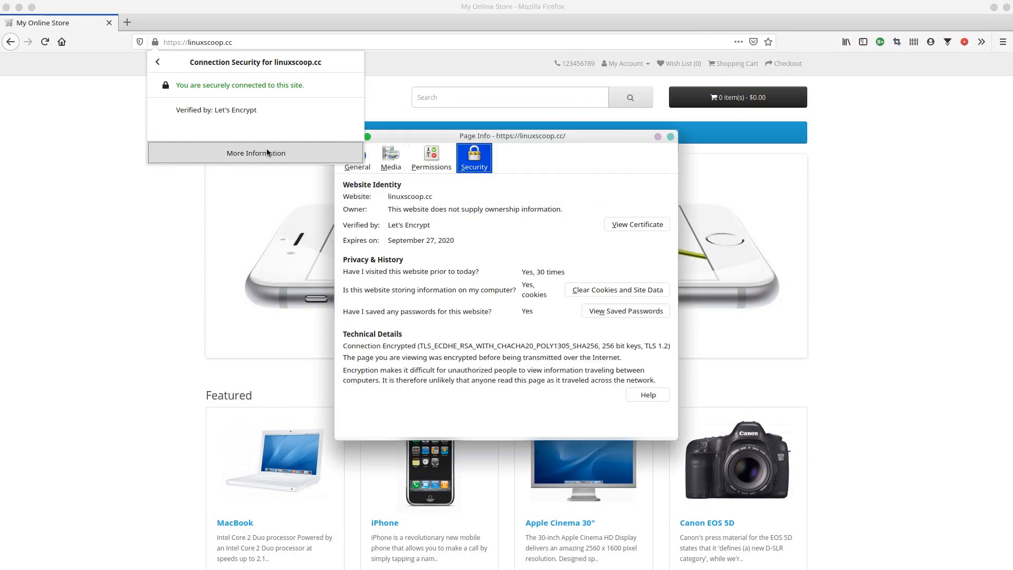
click(638, 223)
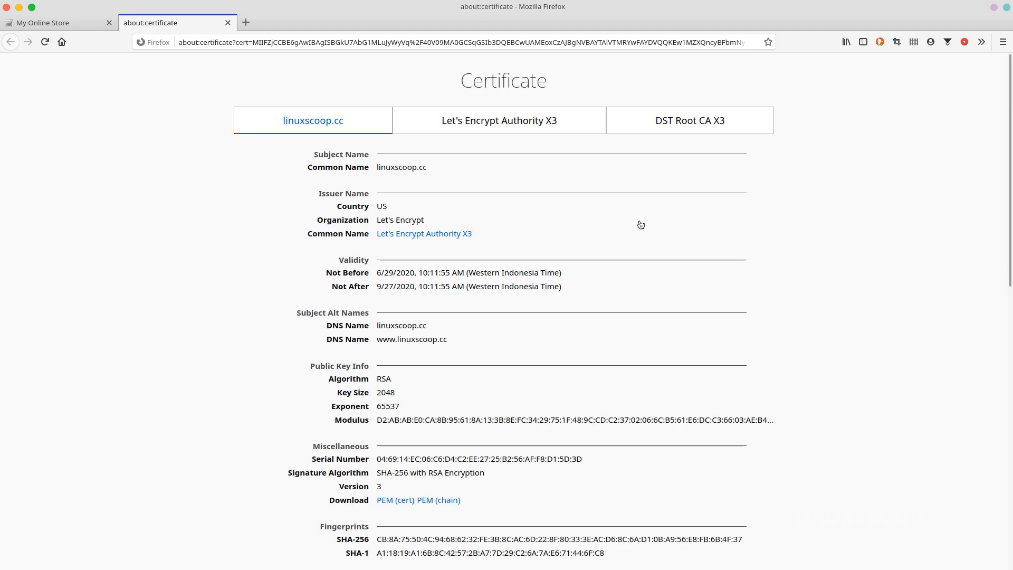
scroll(640, 225, down, 3)
scroll(641, 225, down, 2)
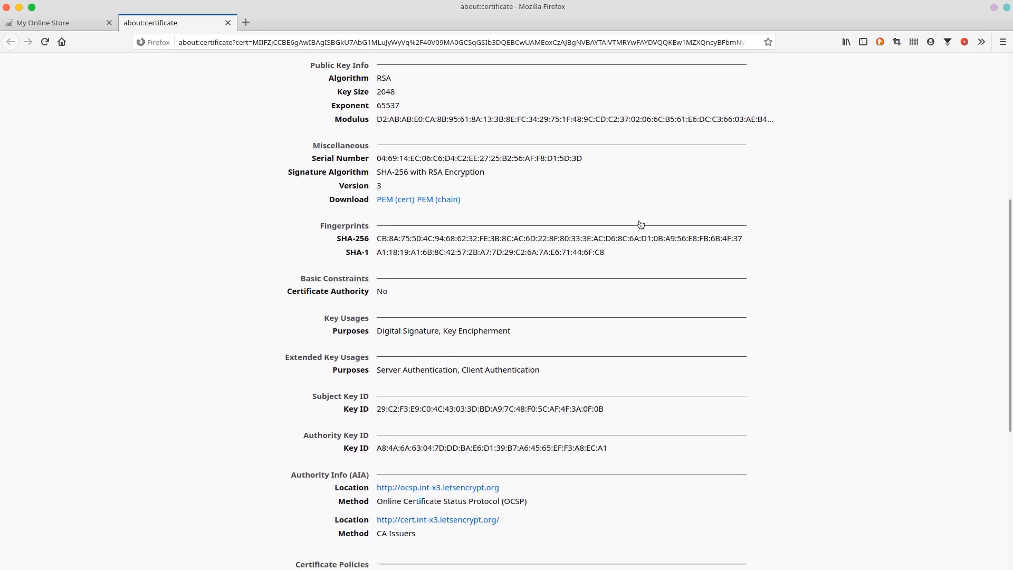
scroll(641, 225, up, 3)
scroll(640, 225, up, 3)
click(528, 123)
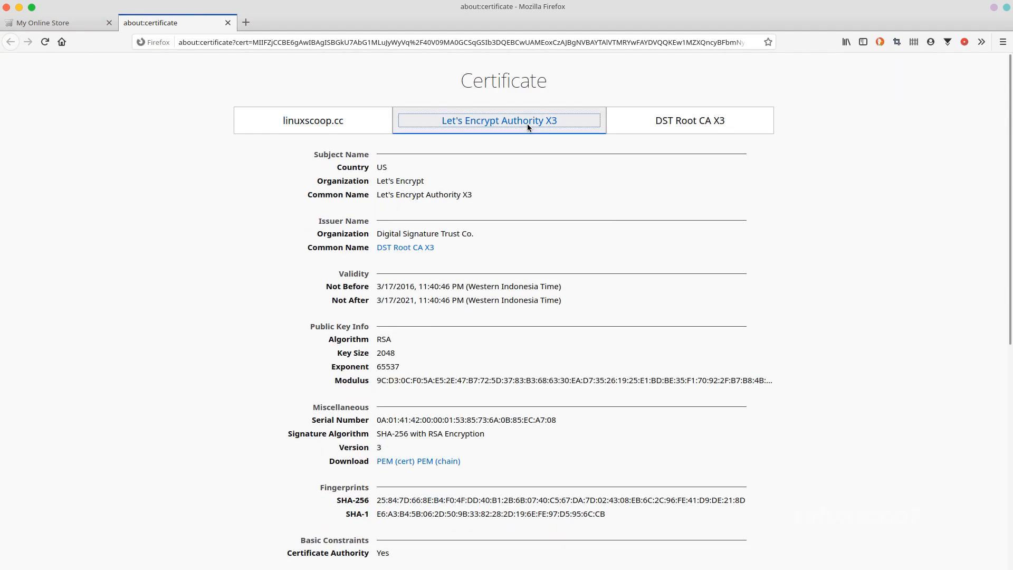
scroll(550, 183, down, 5)
scroll(551, 183, down, 3)
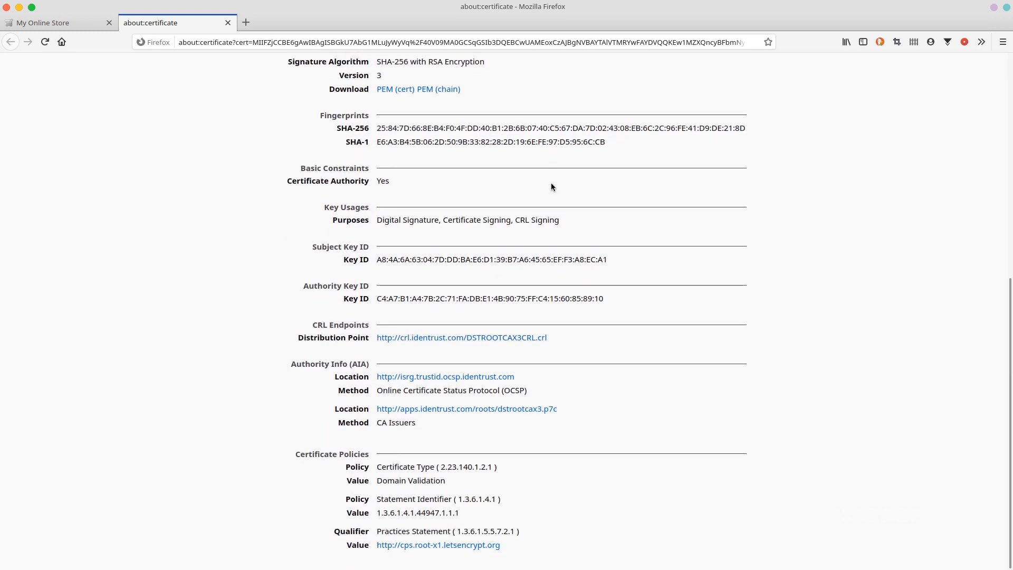
scroll(551, 183, up, 4)
scroll(552, 186, up, 5)
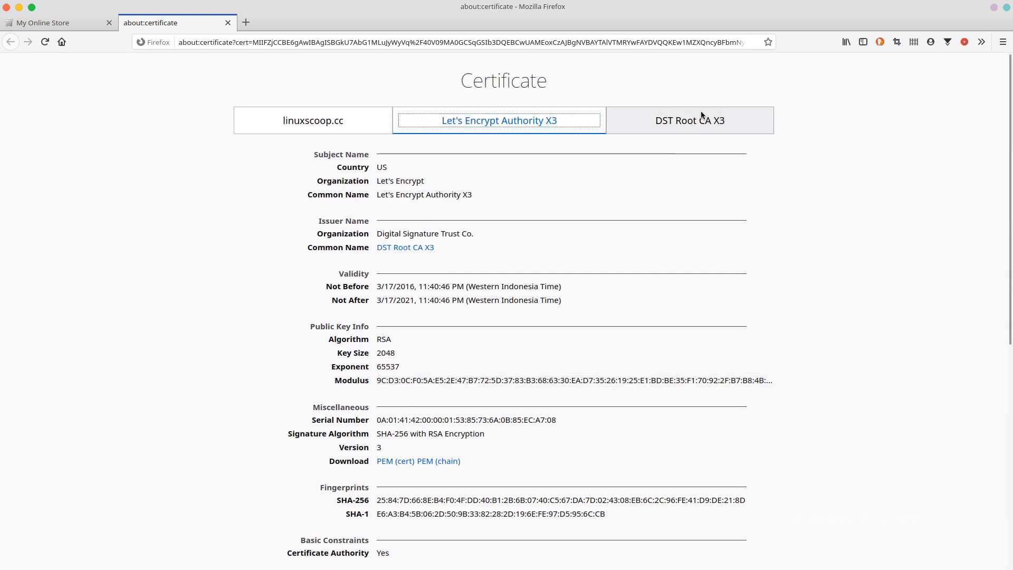
click(700, 112)
scroll(694, 206, down, 2)
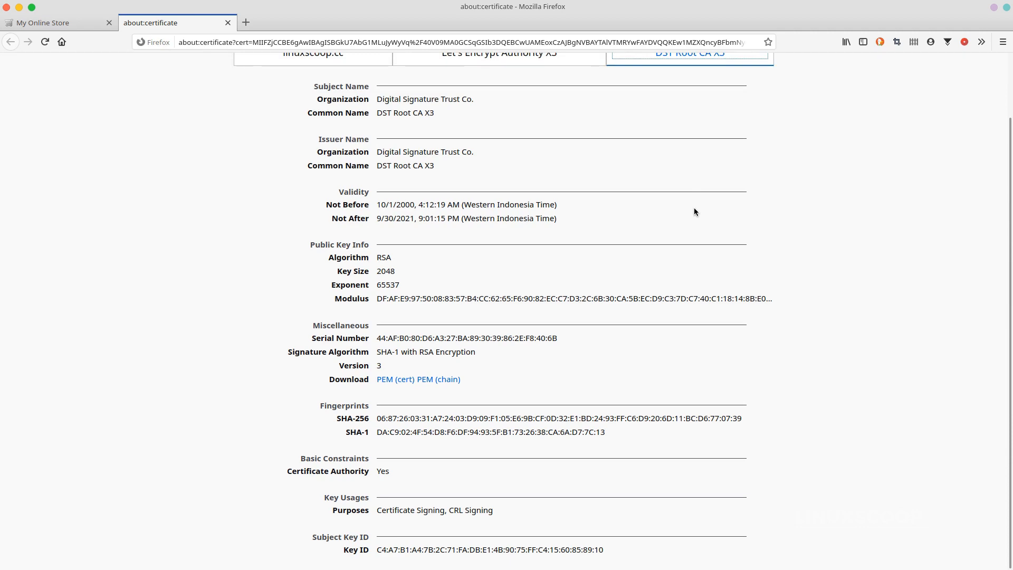
scroll(693, 211, up, 2)
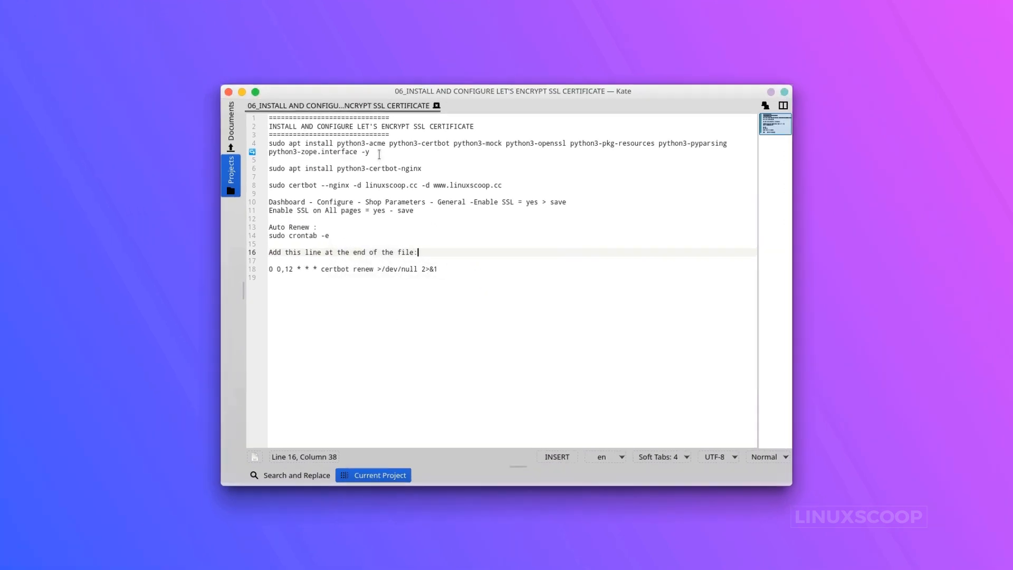
Run the notes' 'sudo apt install python3-acme python3-certbot …' line to install certbot and its dependencies
drag(364, 146, 260, 138)
right_click(293, 149)
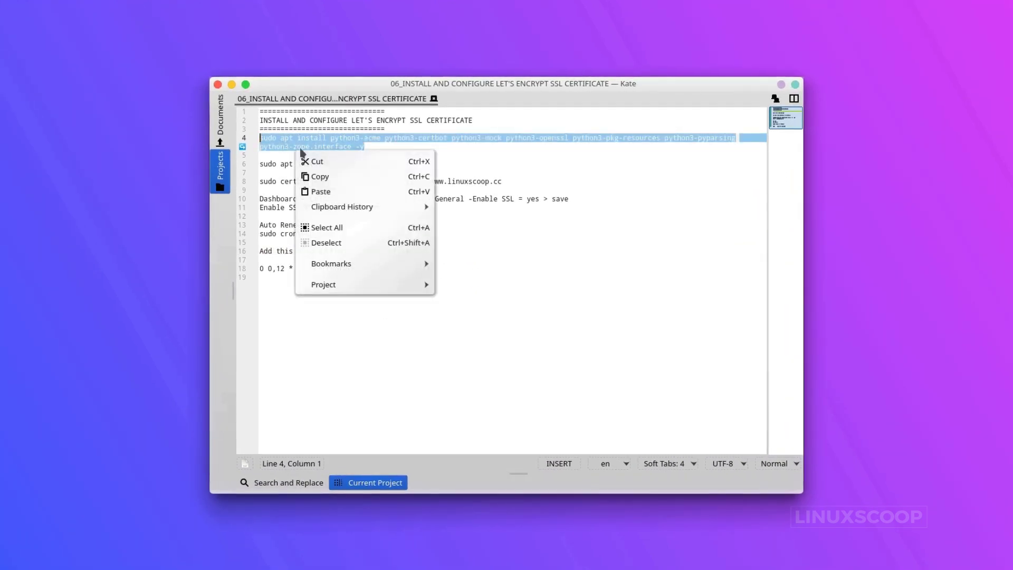
click(337, 174)
key(alt+Tab)
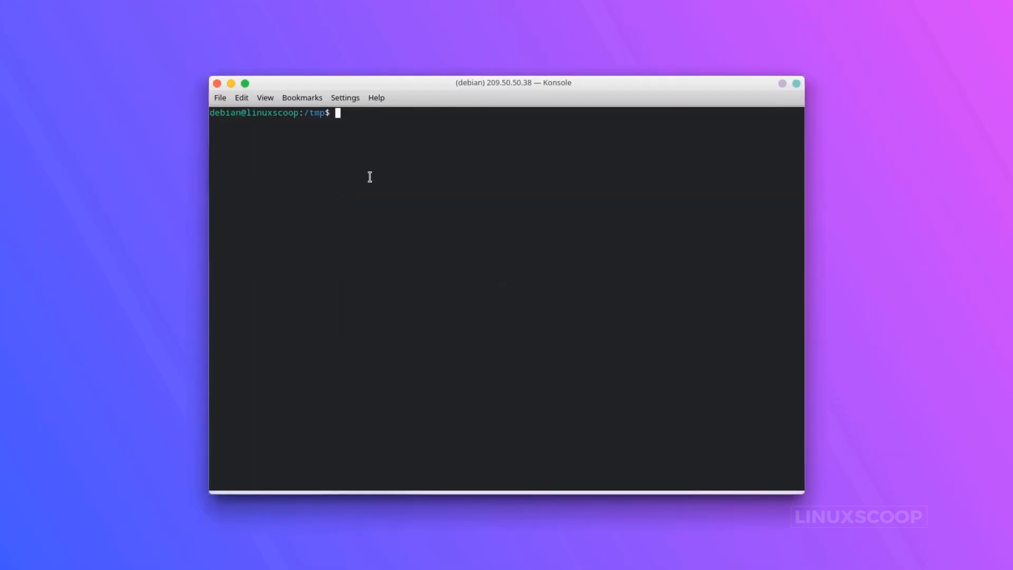
right_click(409, 190)
click(414, 200)
key(Return)
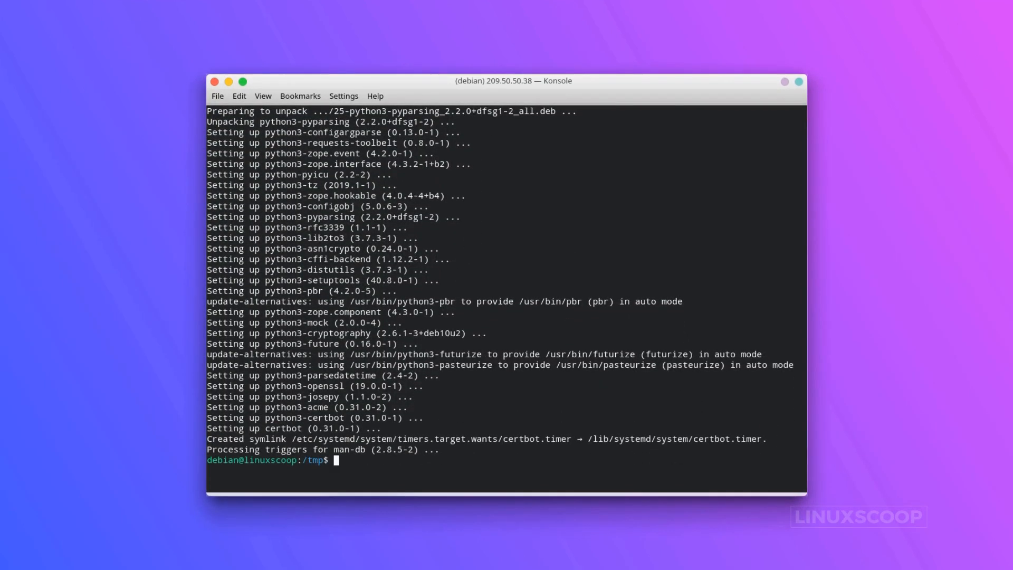
Run 'sudo apt install python3-certbot-nginx' from the notes and clear the terminal screen
key(alt+Tab)
drag(417, 162, 287, 162)
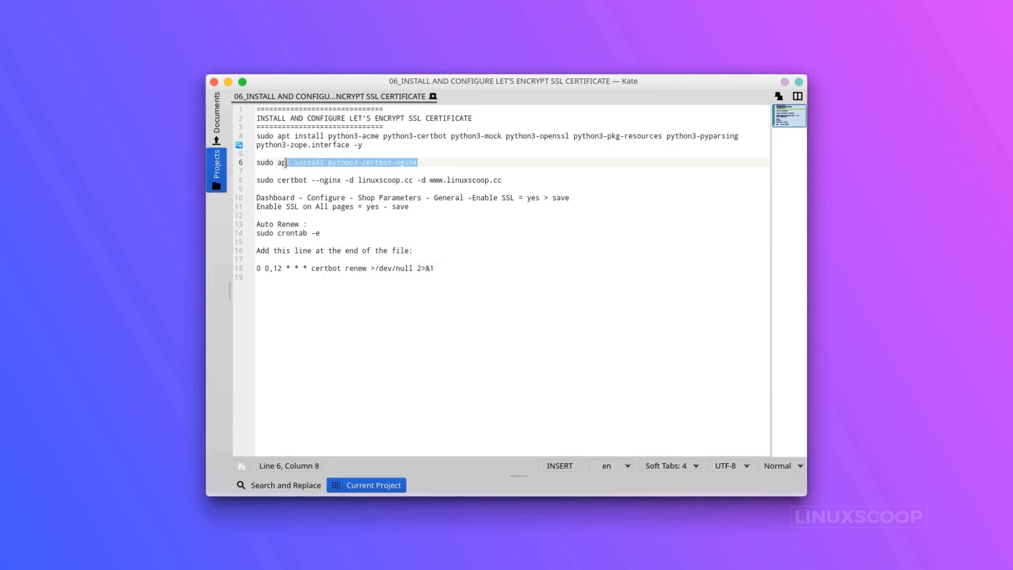
right_click(486, 164)
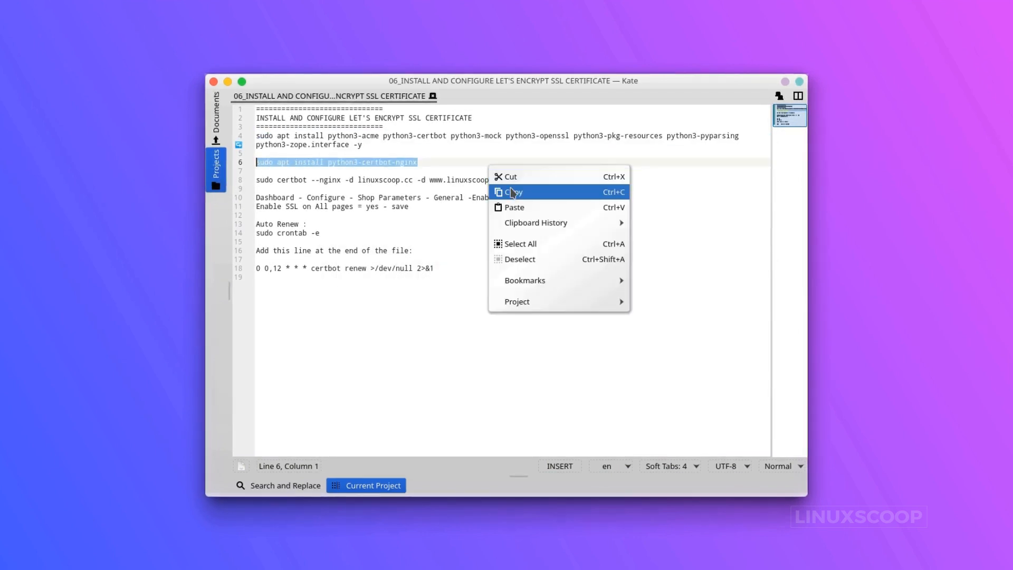
click(515, 192)
click(492, 180)
key(alt+Tab)
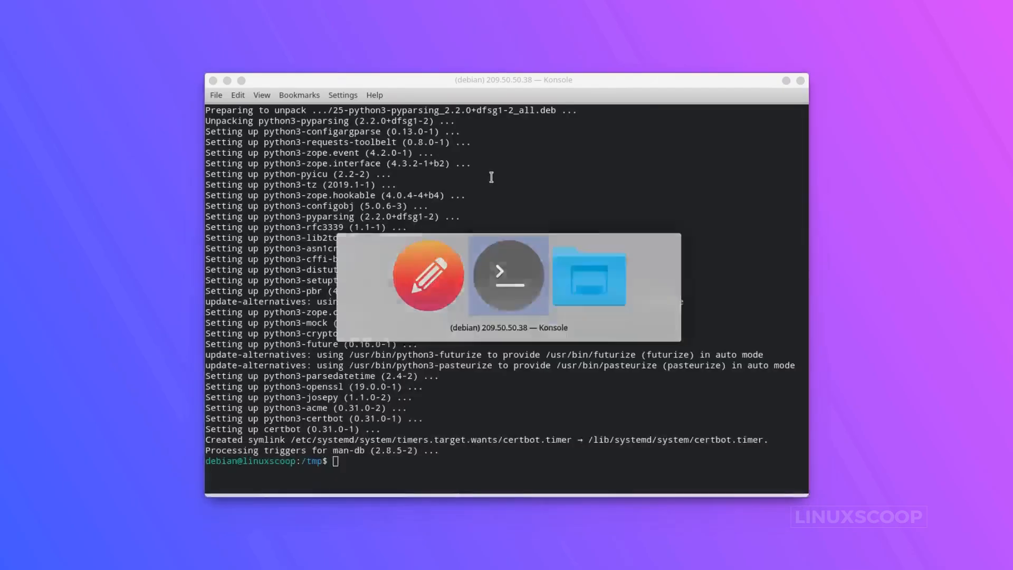
right_click(485, 179)
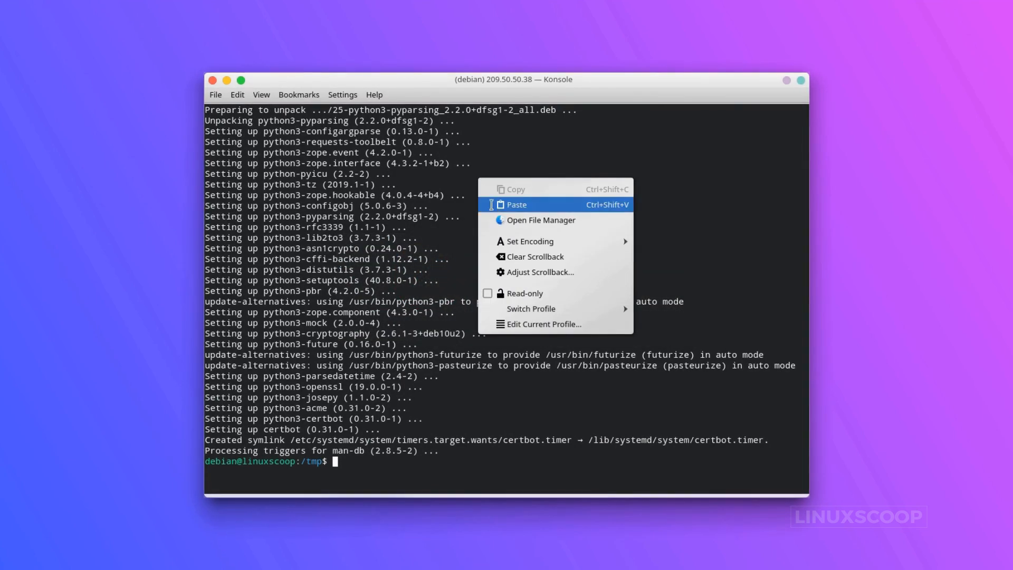
click(490, 205)
key(Return)
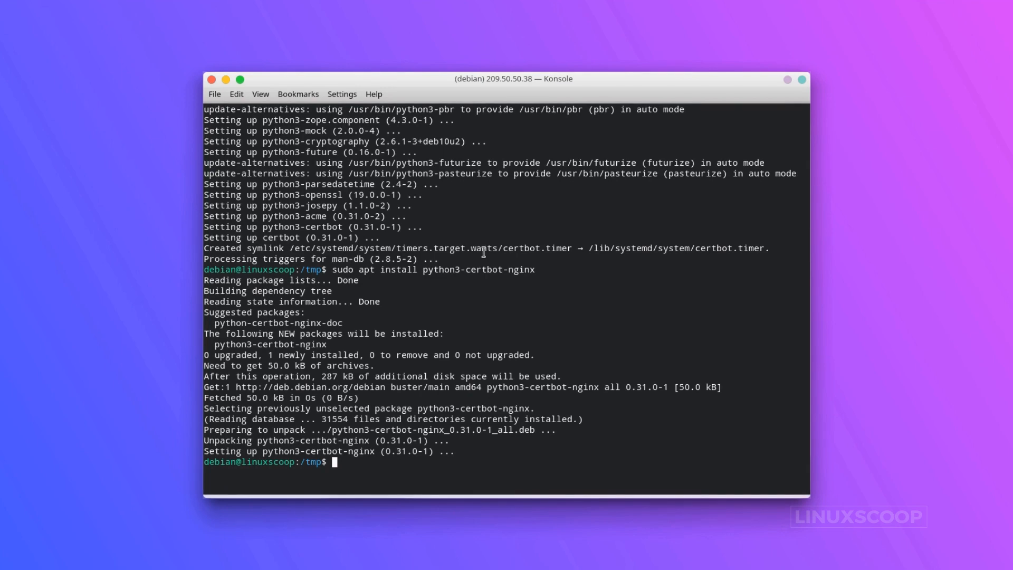
key(ctrl+l)
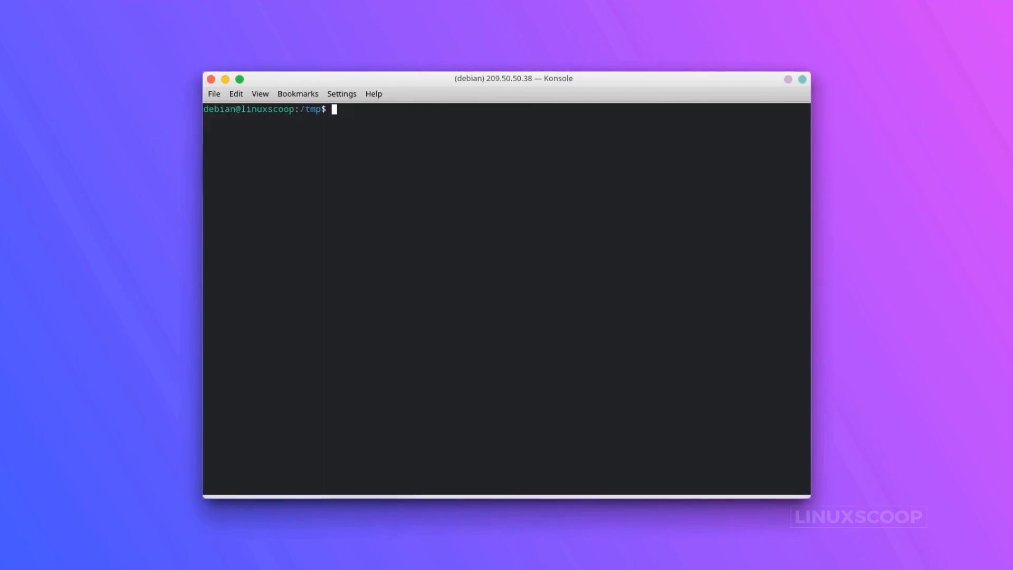
key(alt+Tab)
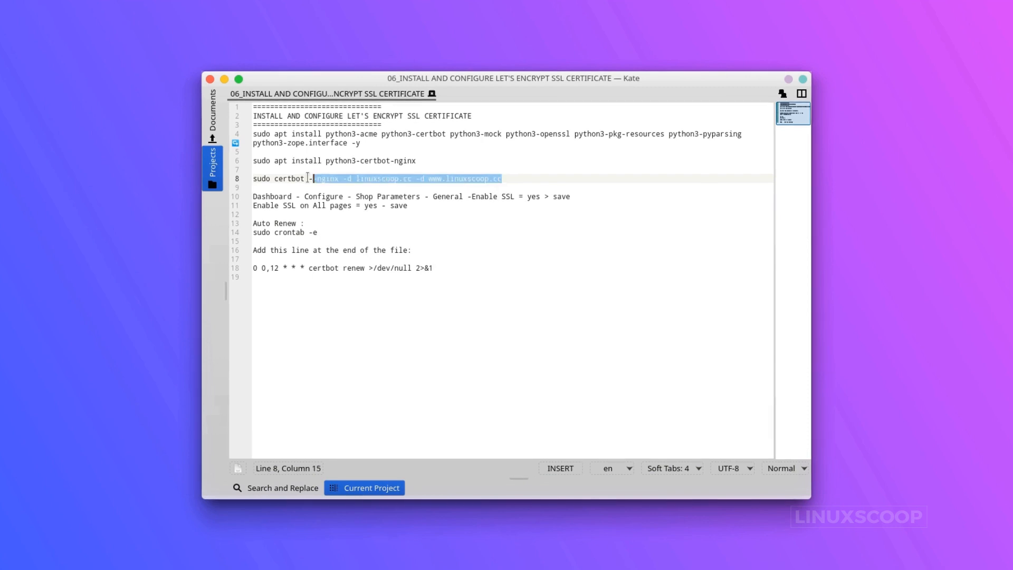
drag(506, 179, 252, 178)
right_click(488, 167)
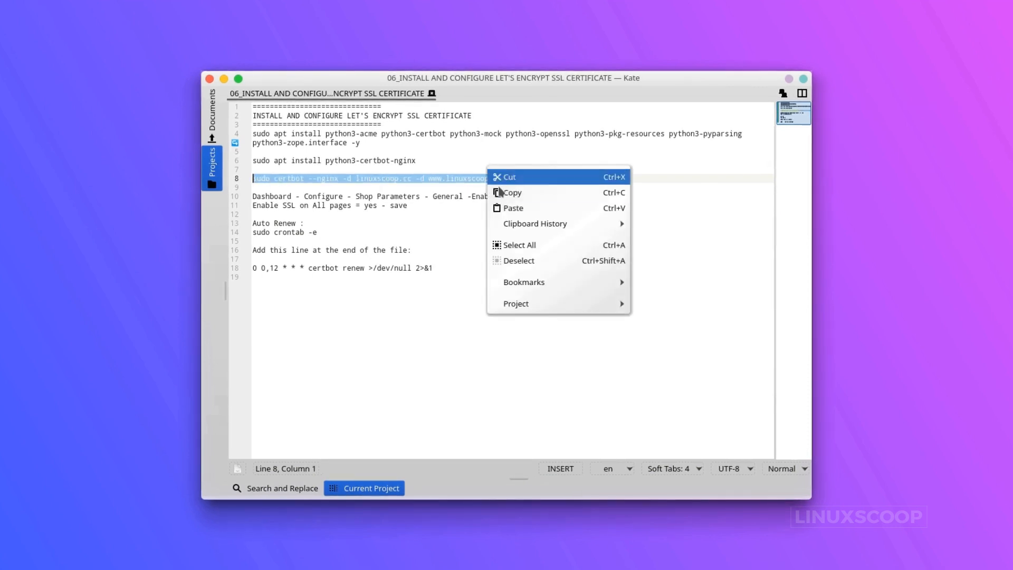
click(500, 191)
key(alt+Tab)
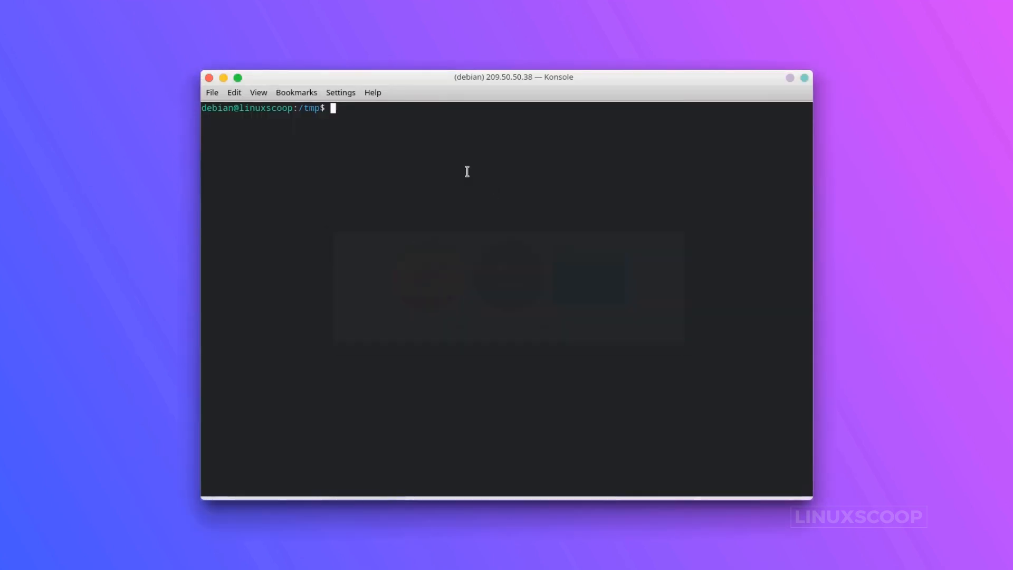
right_click(467, 170)
click(475, 196)
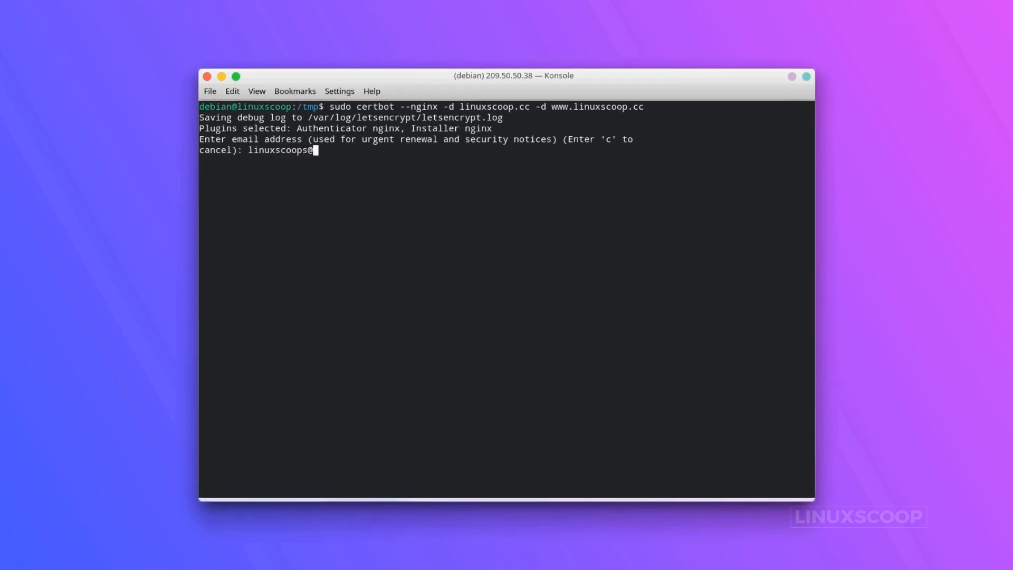
Answer certbot's prompts: submit the email, agree to the terms, choose HTTP-to-HTTPS redirect, then clear
key(Return)
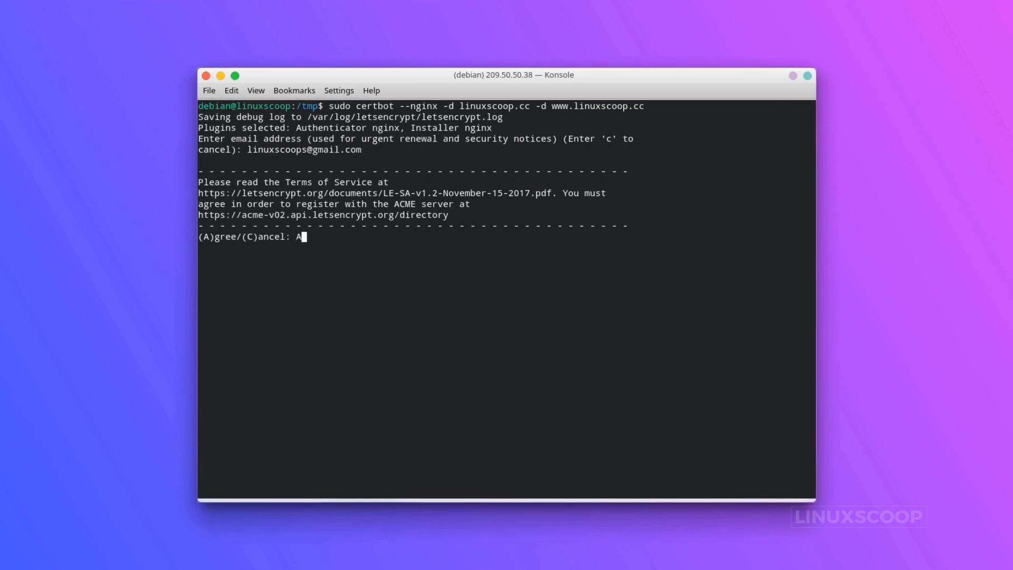
key(Return)
text(Y)es/(N)o: Y)
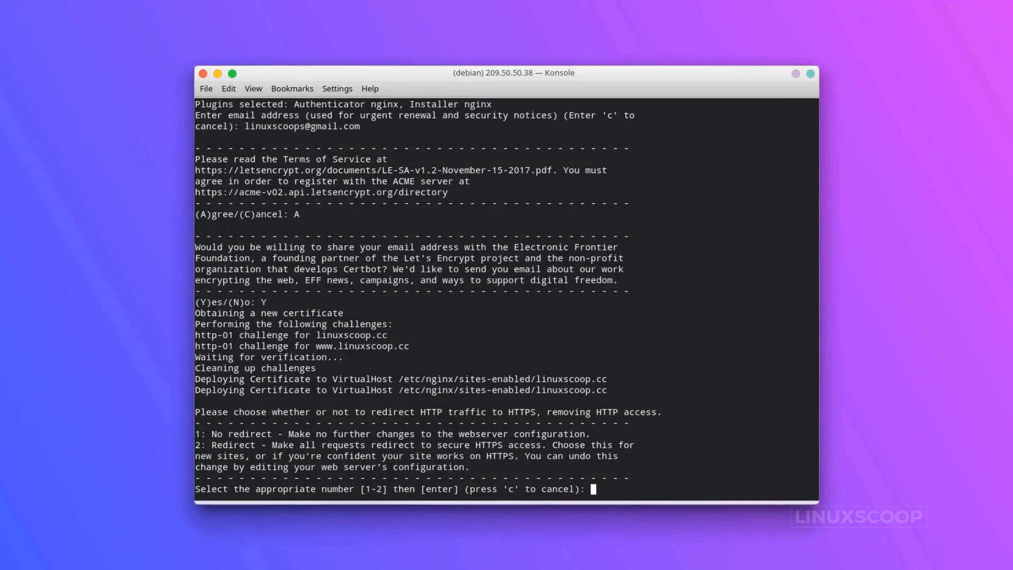
text(2)
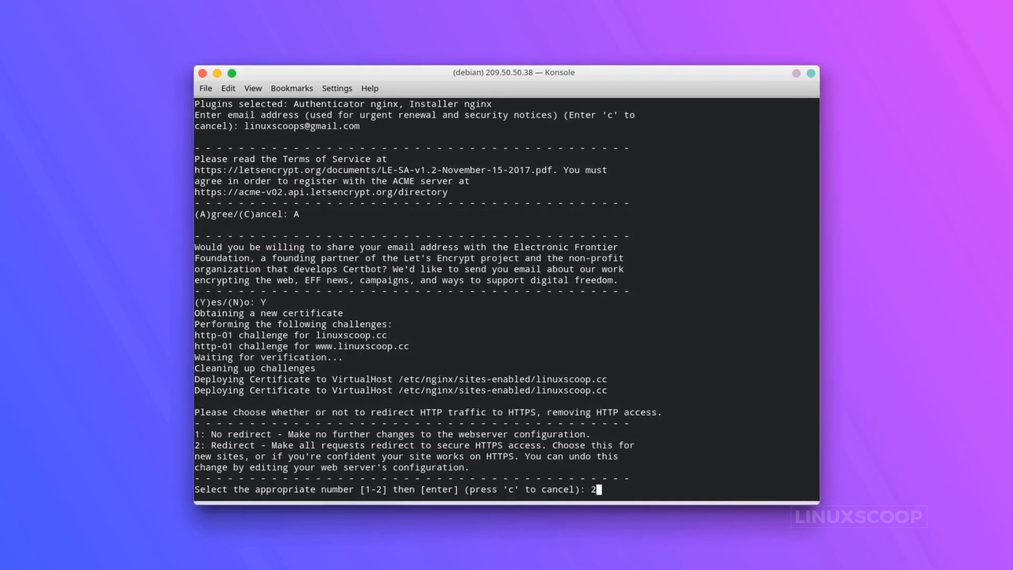
key(Return)
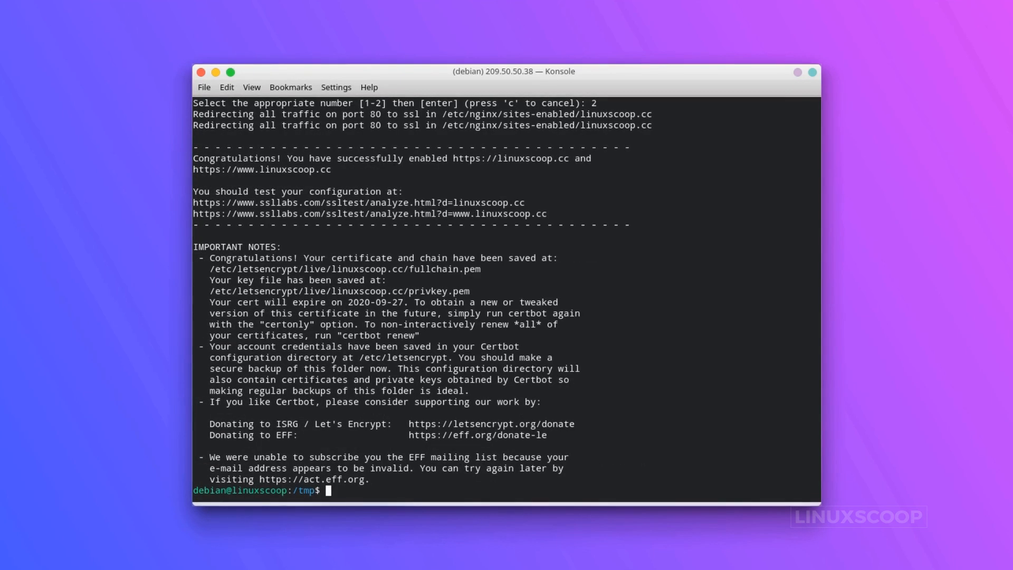
key(ctrl+l)
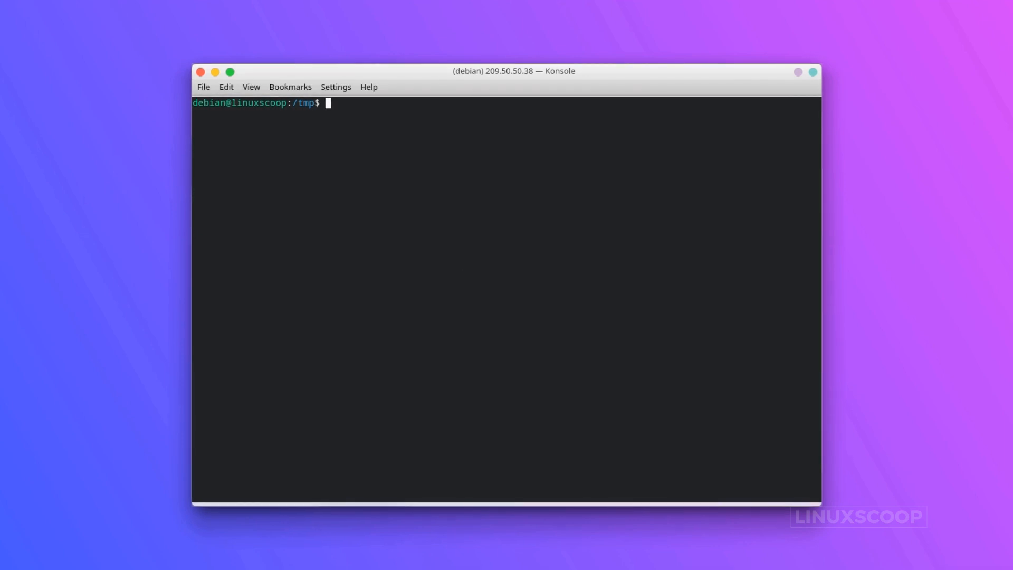
Run 'sudo crontab -e' from the notes and choose nano as the crontab editor
key(alt+Tab)
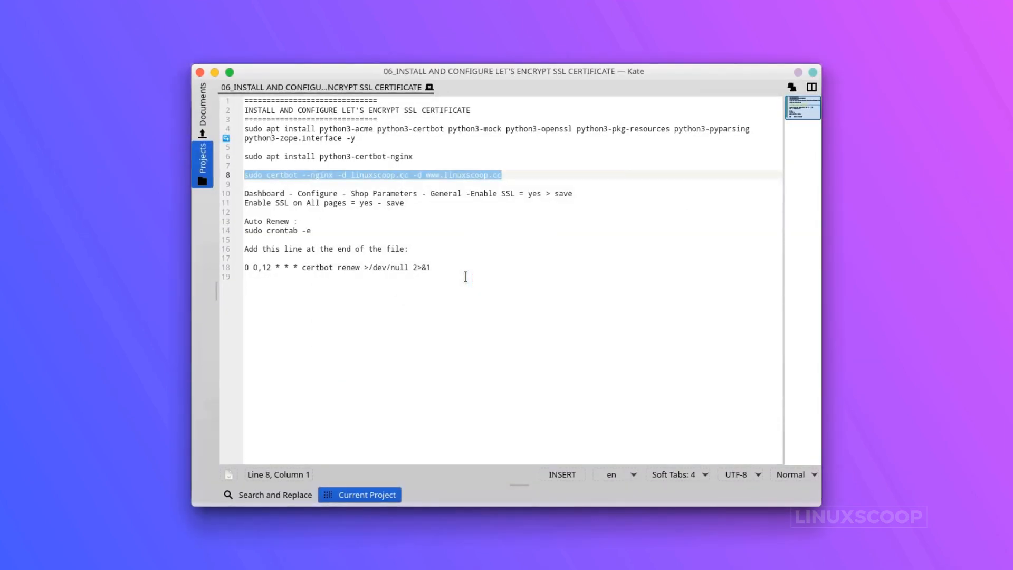
drag(323, 231, 243, 230)
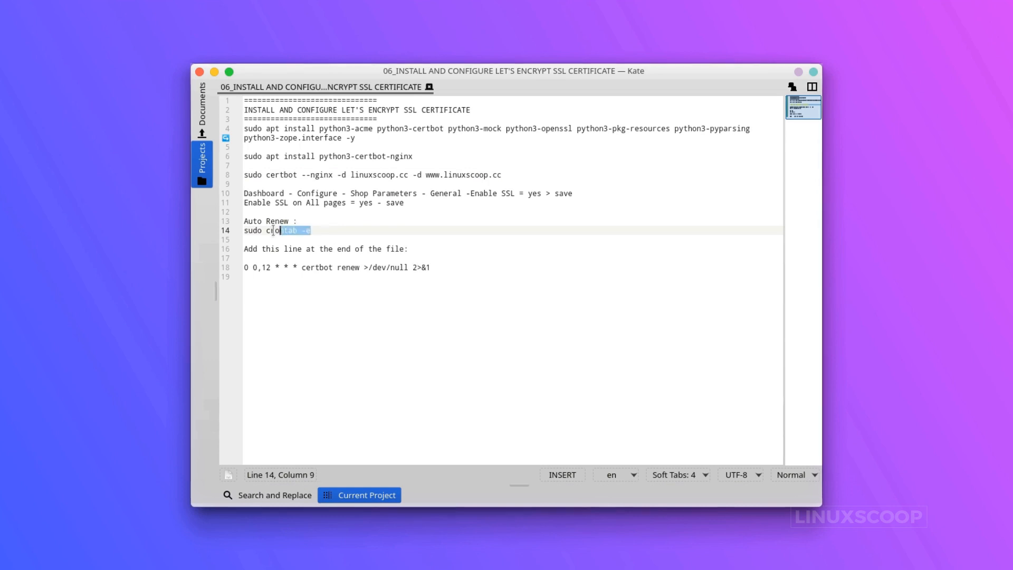
right_click(459, 234)
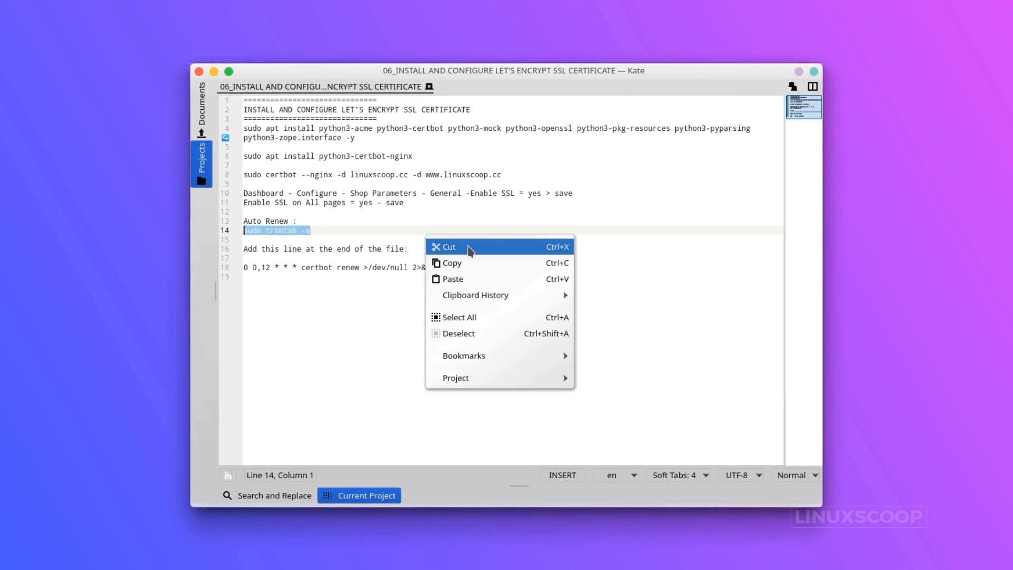
click(462, 261)
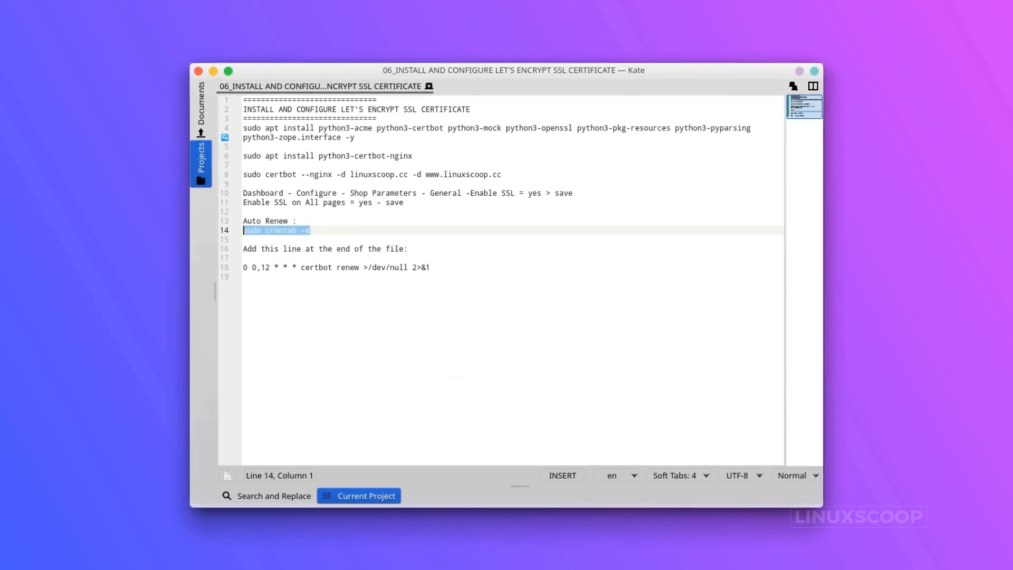
key(alt+Tab)
right_click(455, 208)
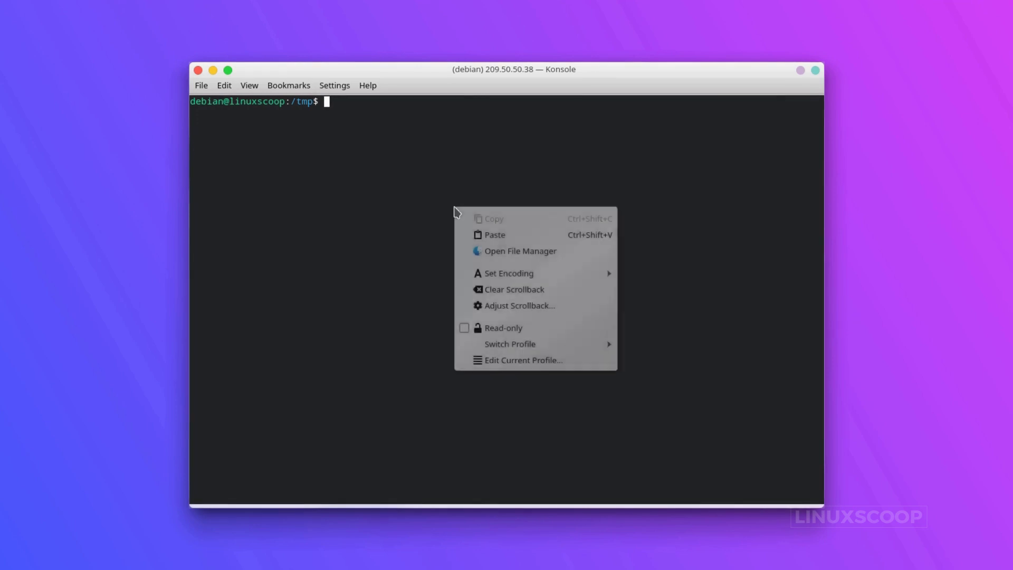
click(480, 235)
key(Return)
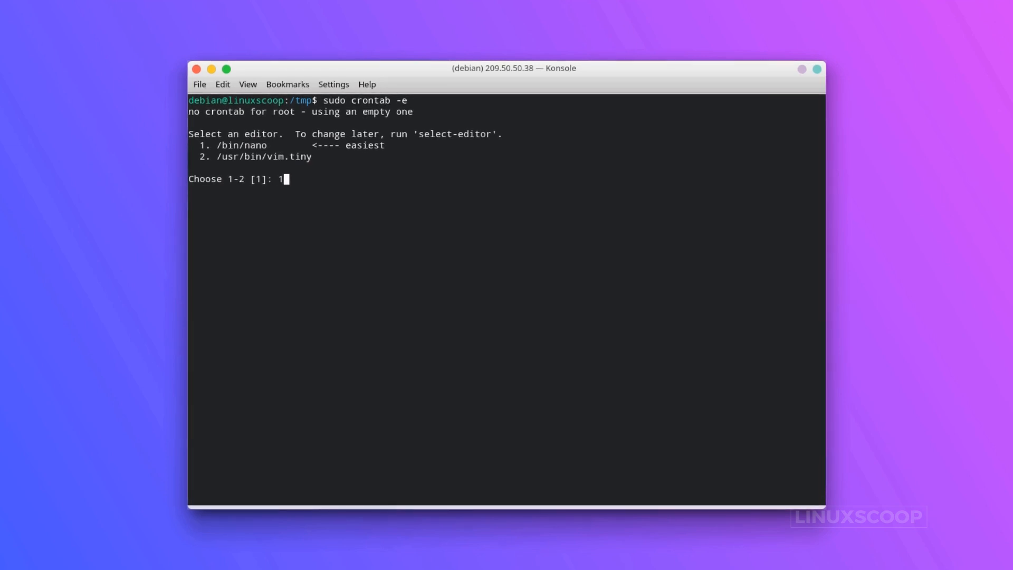
key(Return)
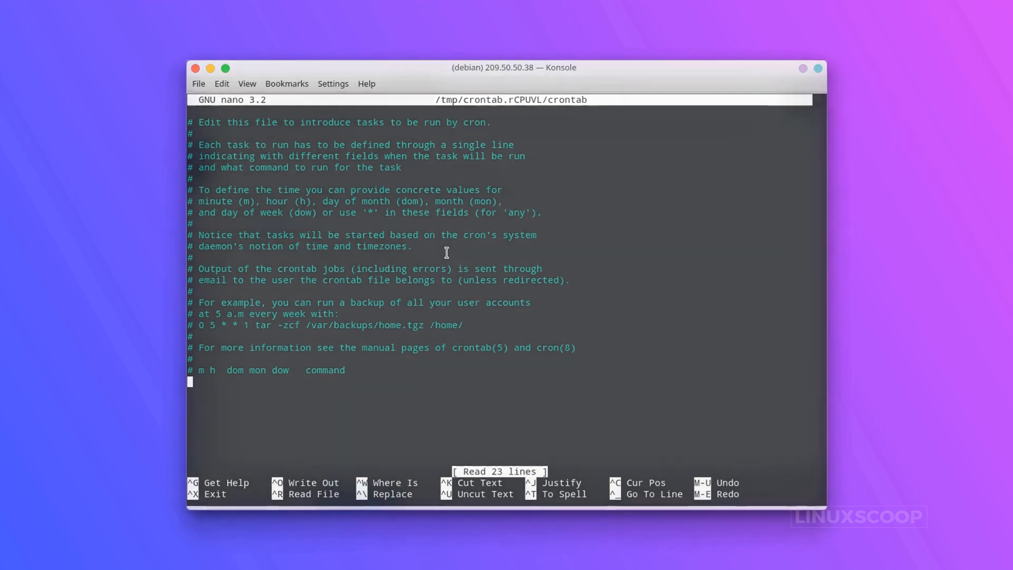
Paste the '0 0,12 * * * certbot renew' line into root's crontab, save it and exit nano
key(alt+Tab)
mouse_move(427, 267)
mouse_down()
mouse_move(242, 276)
mouse_move(247, 267)
mouse_up()
right_click(444, 214)
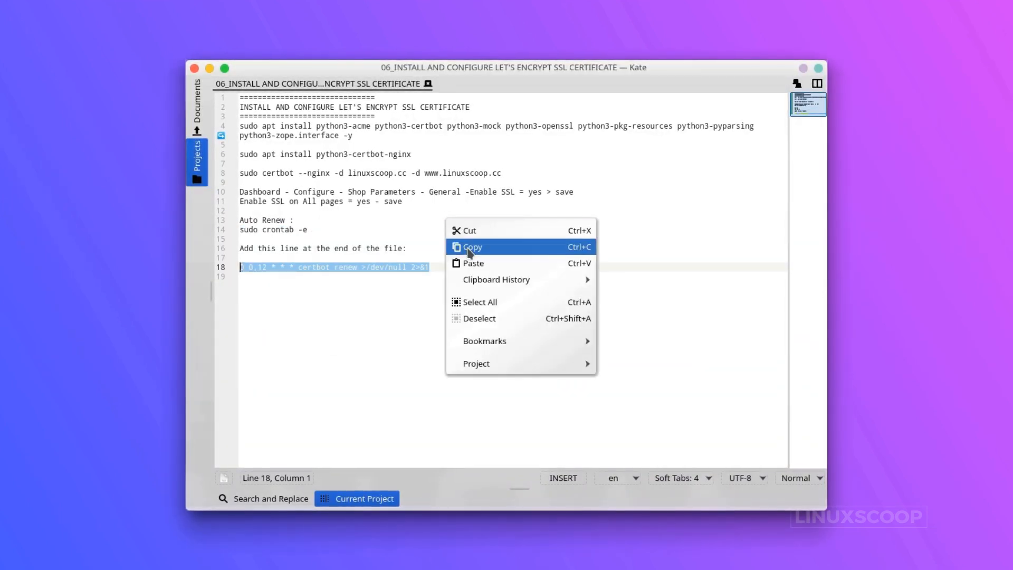
click(475, 247)
click(444, 266)
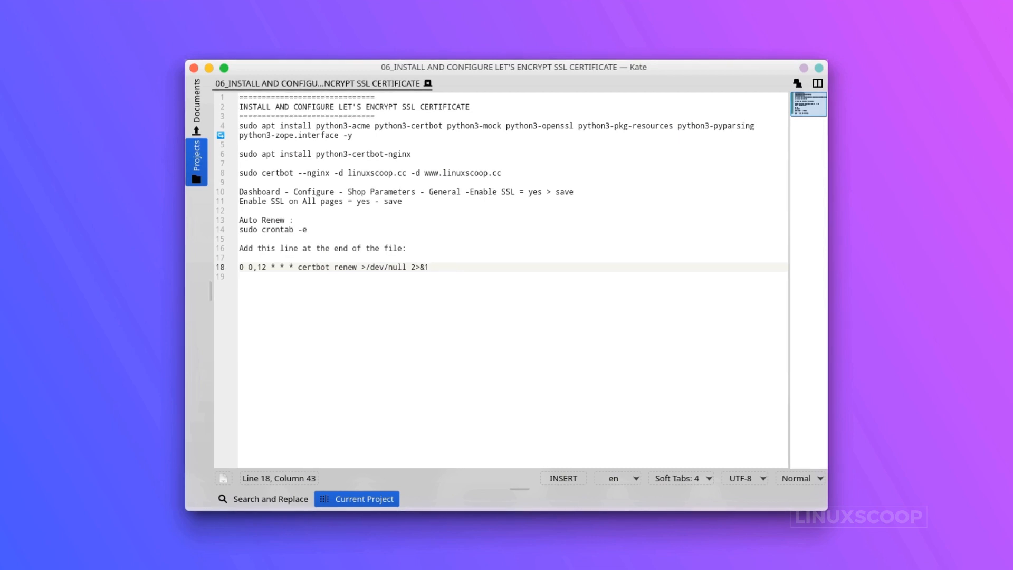
key(alt+Tab)
right_click(411, 252)
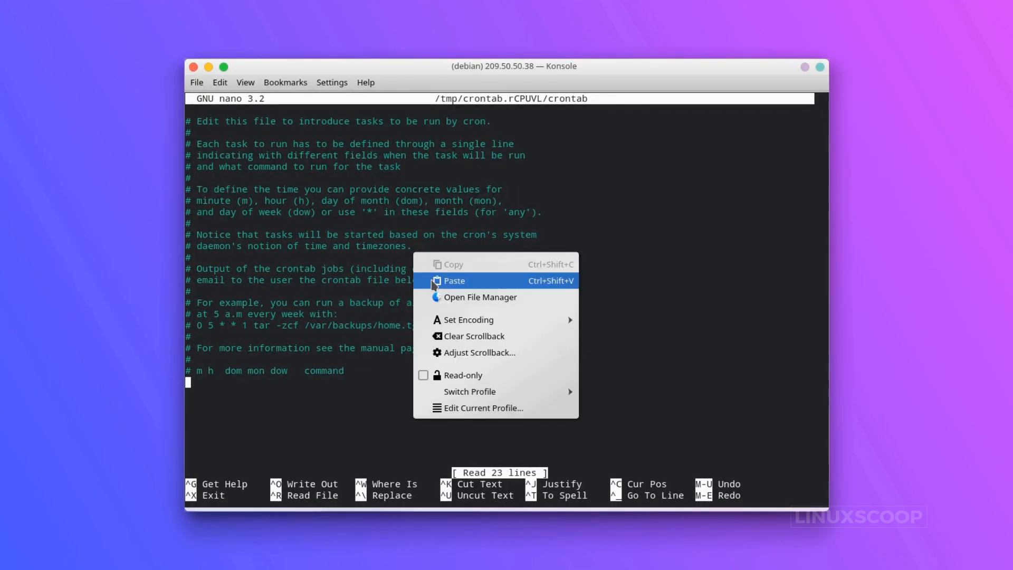
click(431, 279)
key(ctrl+o)
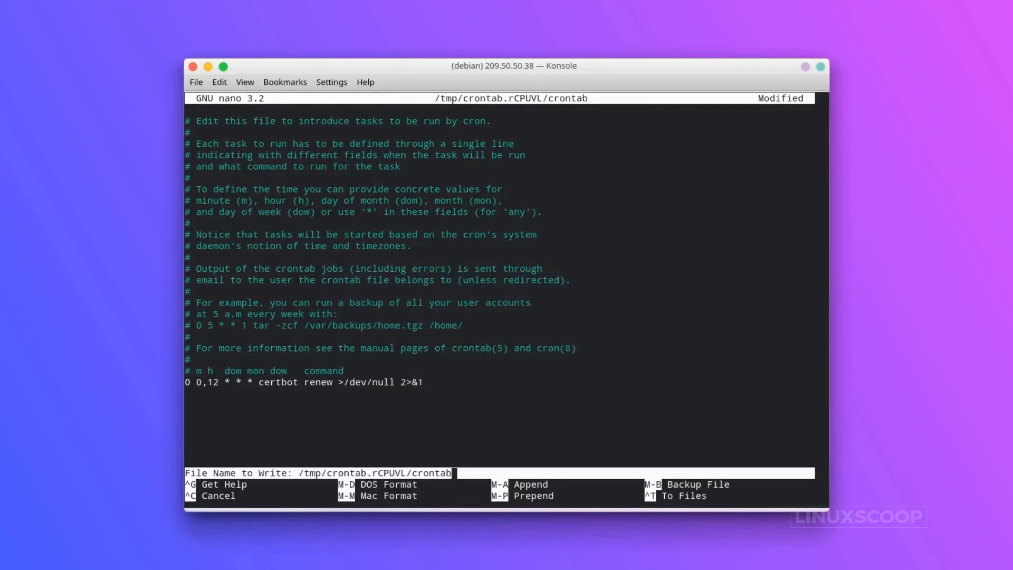
key(Return)
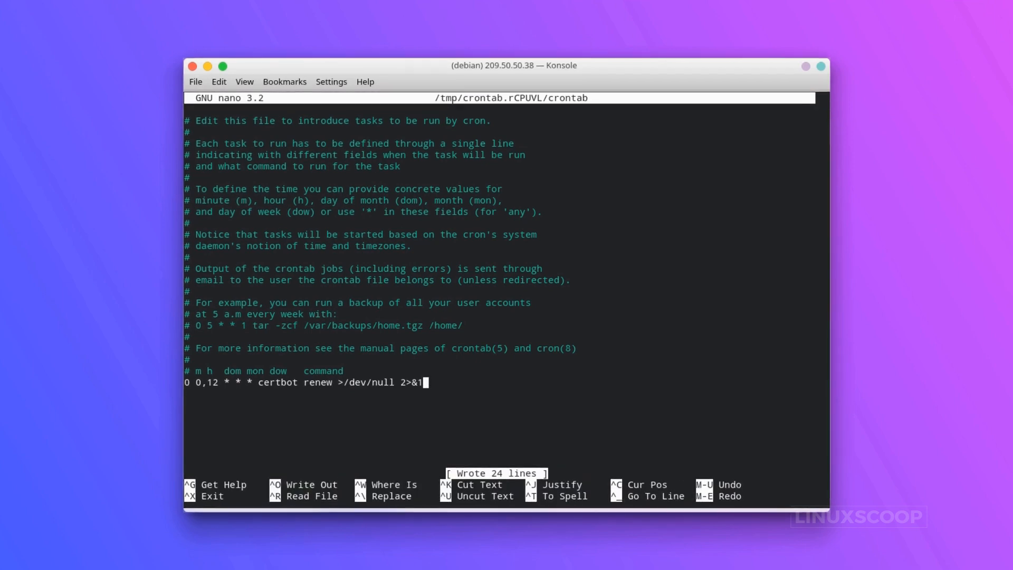
key(ctrl+x)
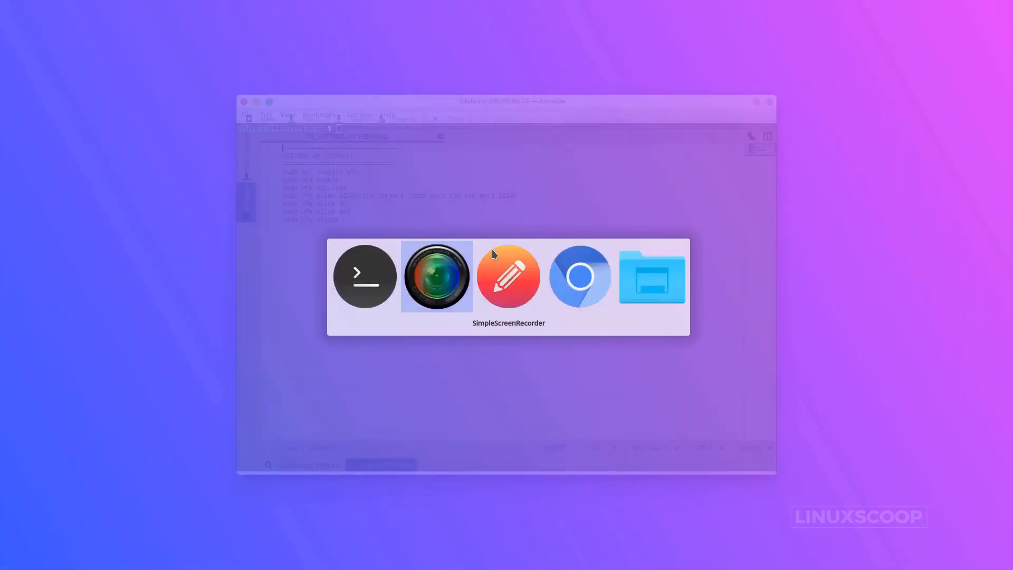
key(alt+Tab)
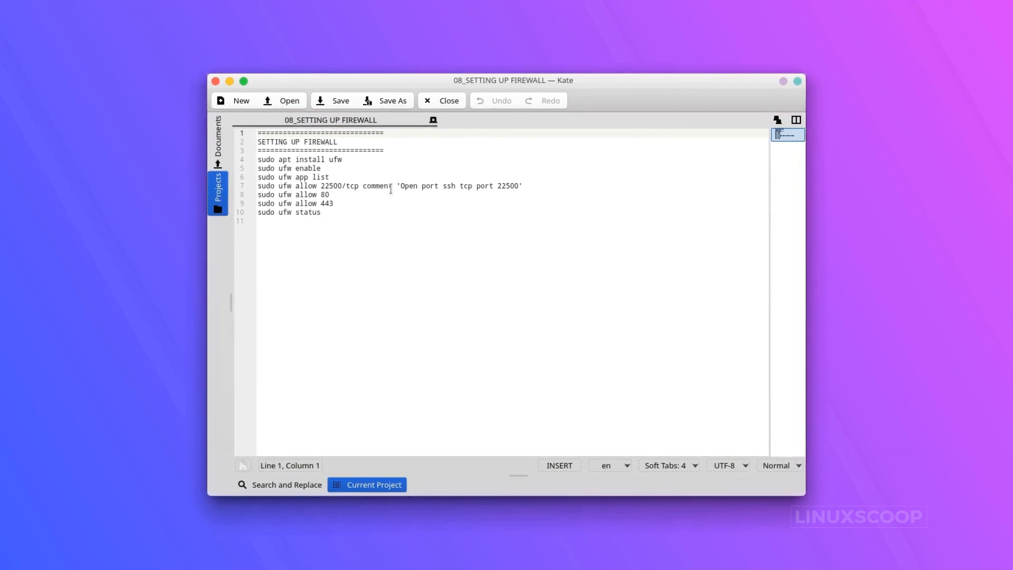
Run the 'sudo apt install ufw' line from the notes to install the firewall
drag(342, 158, 256, 160)
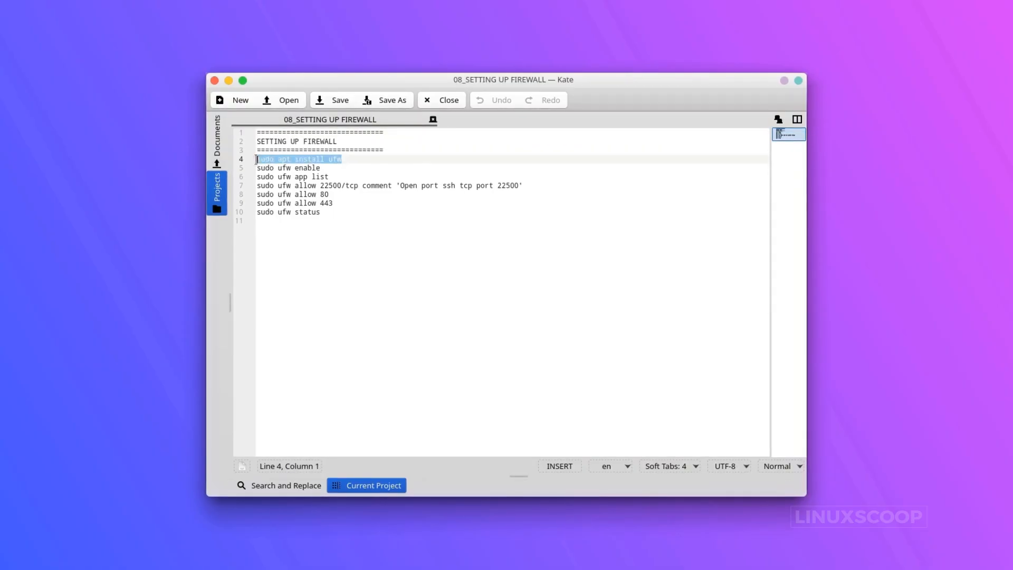
right_click(282, 164)
click(317, 190)
click(452, 211)
key(alt+Tab)
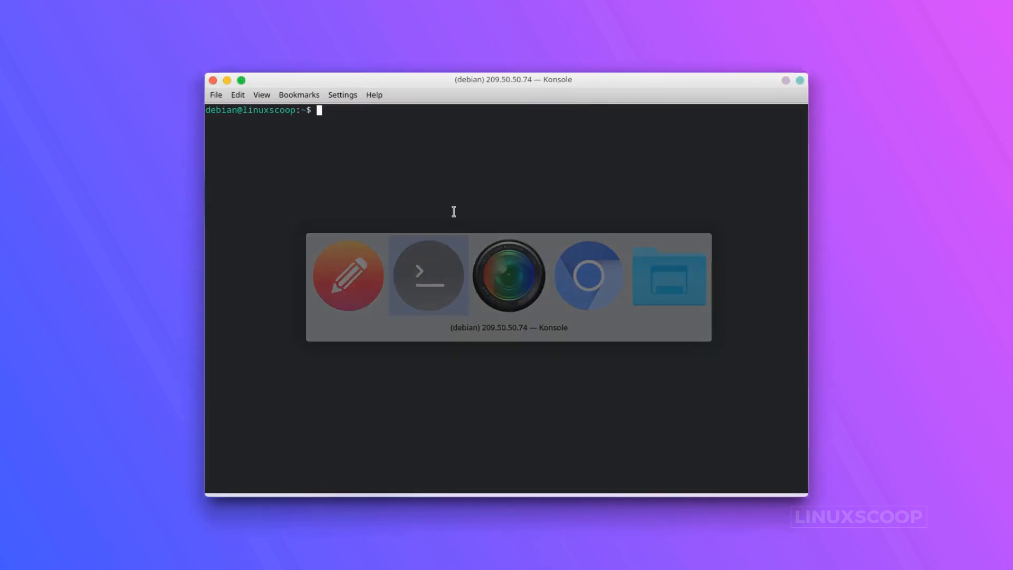
right_click(448, 198)
click(477, 219)
key(Return)
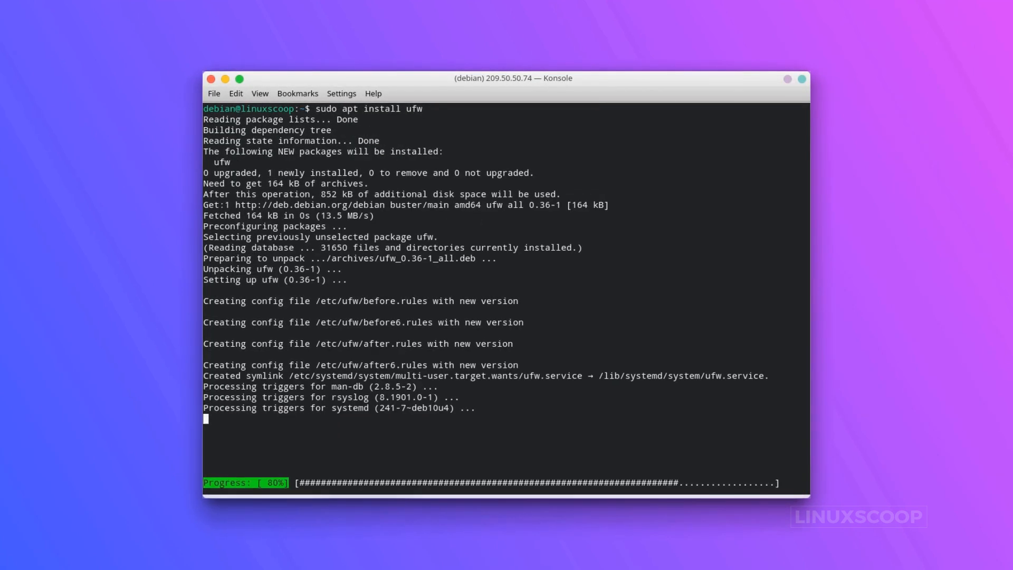
Run 'sudo ufw enable' and confirm with y to activate the firewall
key(alt+Tab)
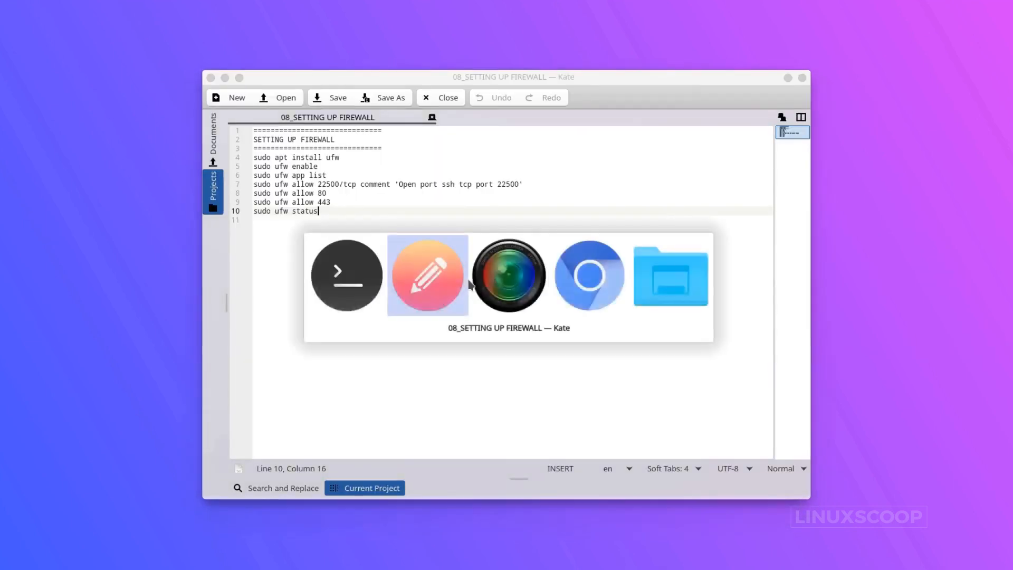
drag(317, 166, 253, 166)
right_click(273, 170)
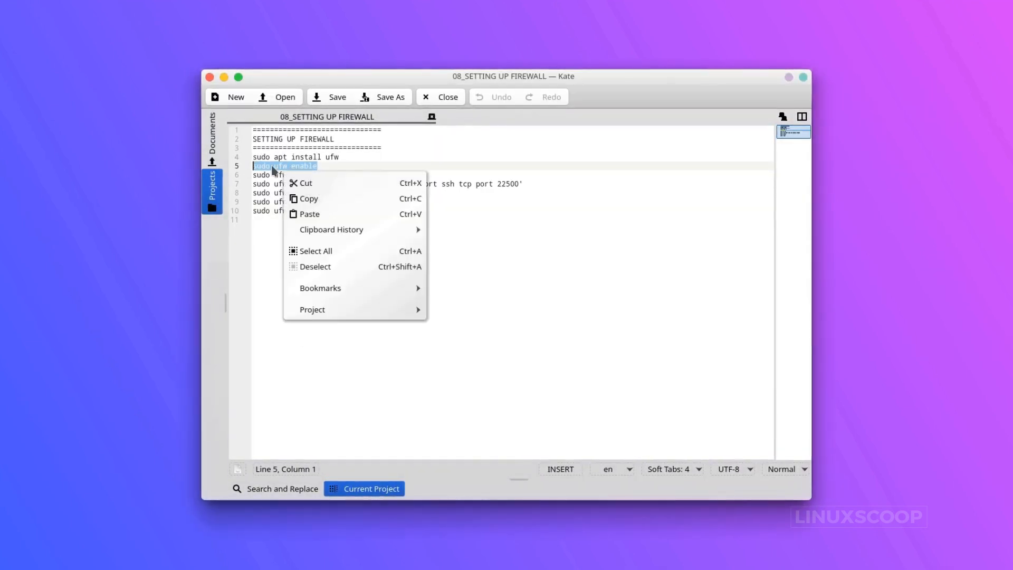
click(308, 198)
key(alt+Tab)
right_click(446, 226)
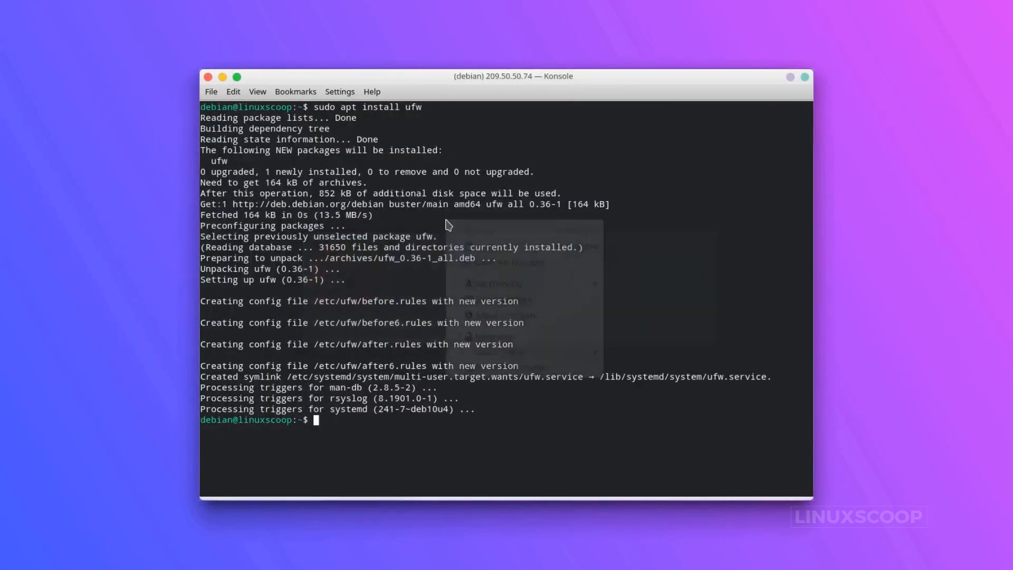
click(475, 247)
key(Return)
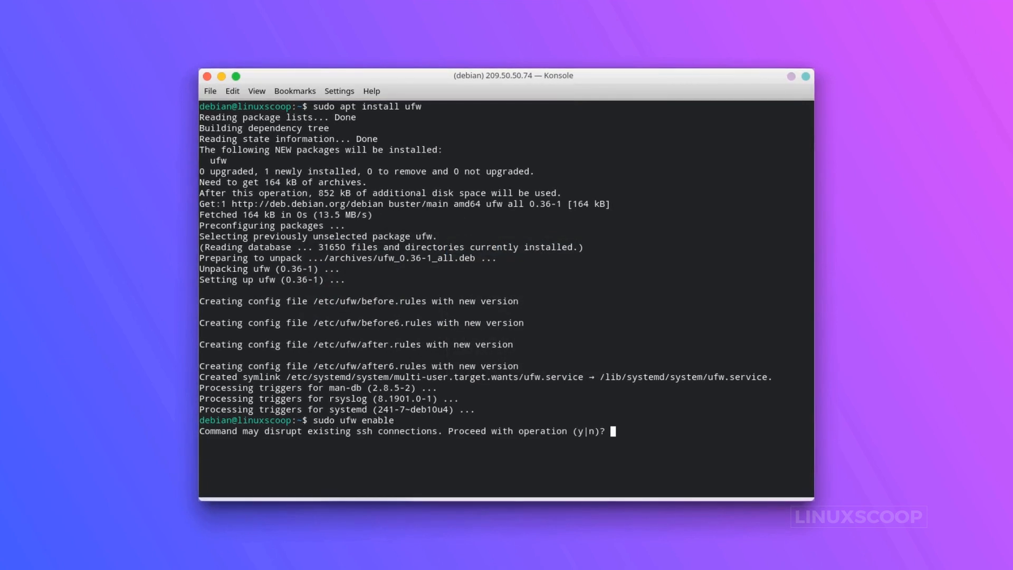
text(y)
key(Return)
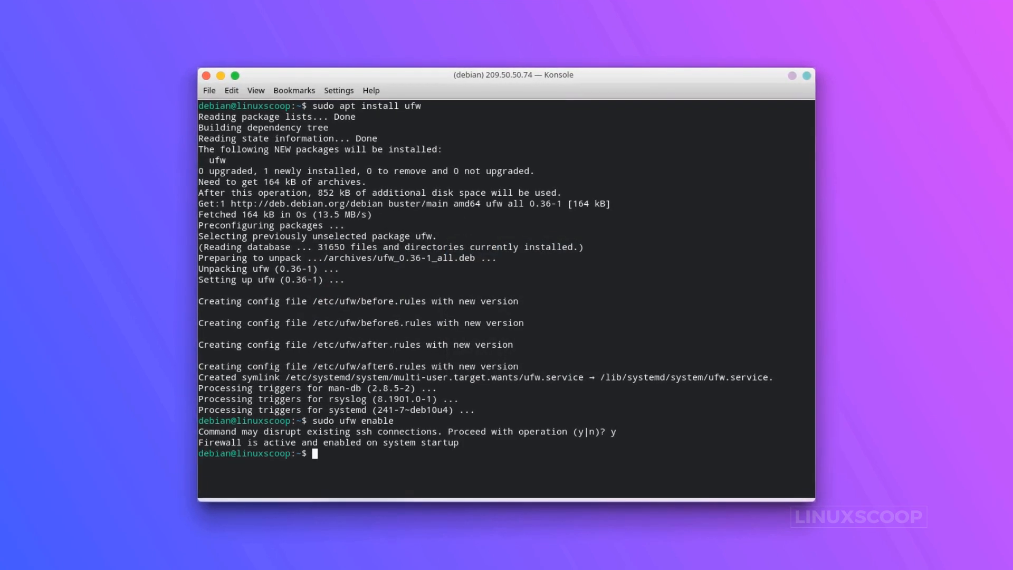
Allow SSH port 22500/tcp through ufw using the rule from the notes
key(alt+Tab)
drag(522, 182, 251, 182)
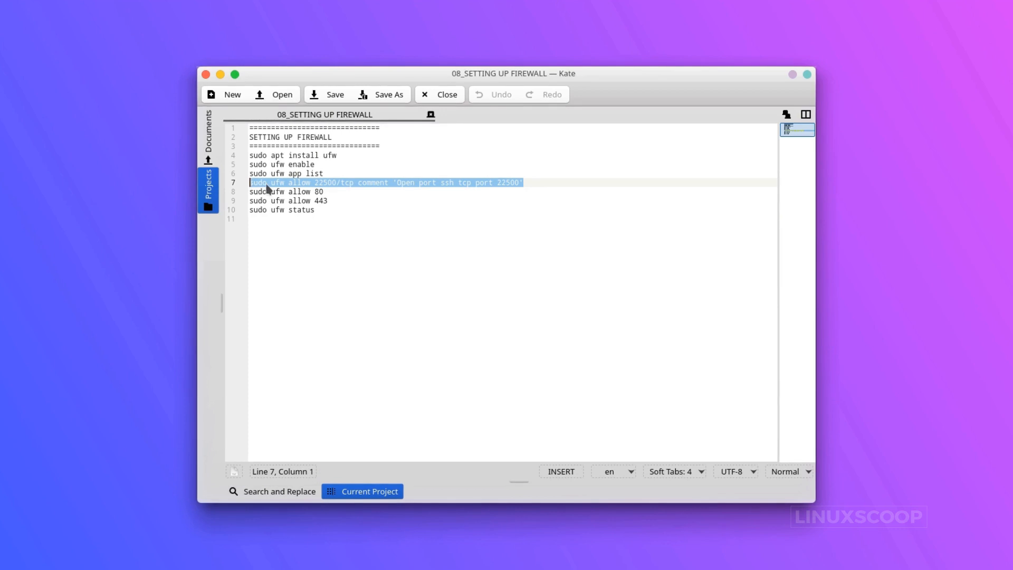
right_click(279, 190)
click(333, 217)
key(alt+Tab)
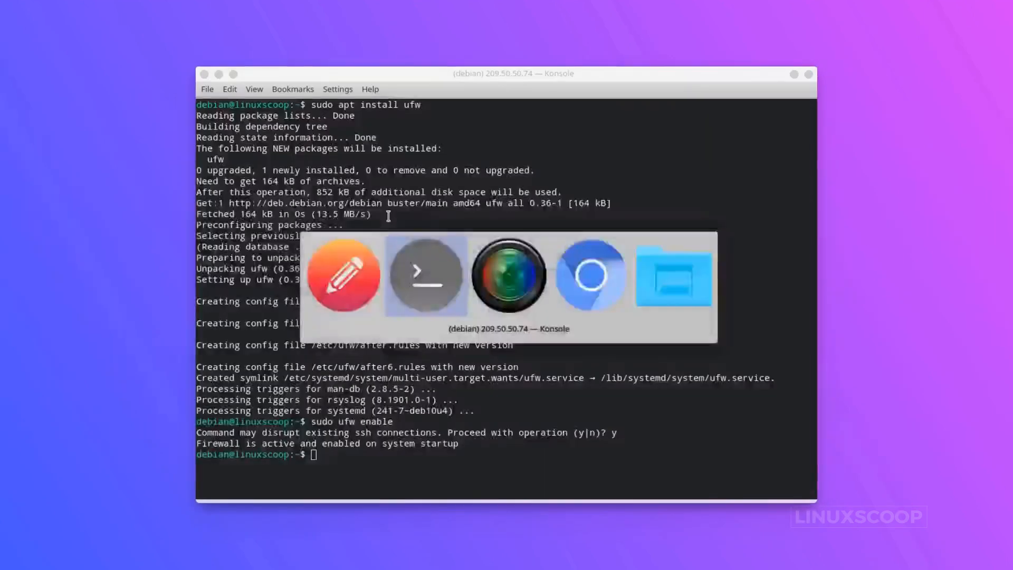
right_click(394, 228)
click(434, 250)
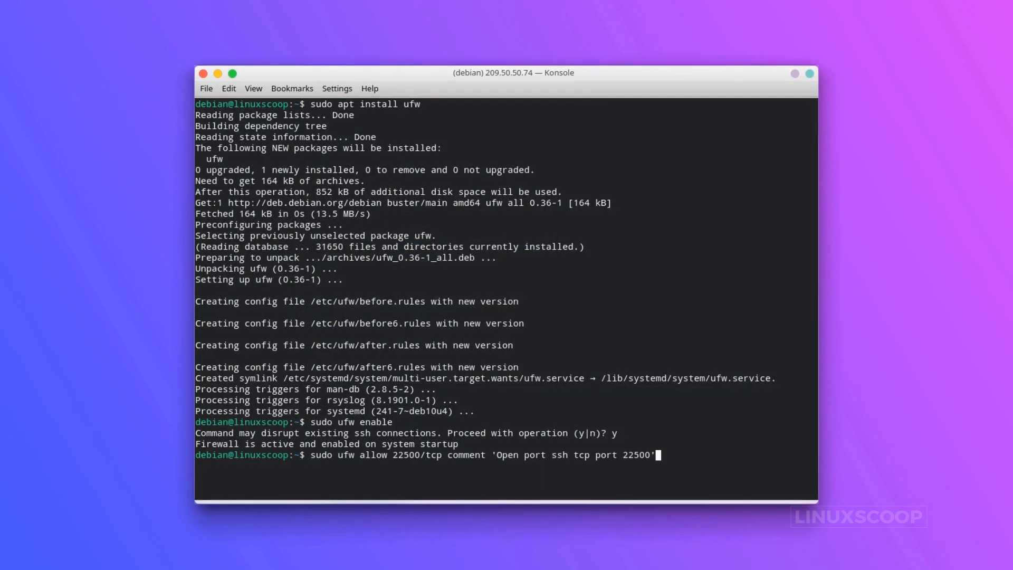
key(Return)
Allow ports 80 and 443 through ufw with the two rule lines from the notes
key(alt+Tab)
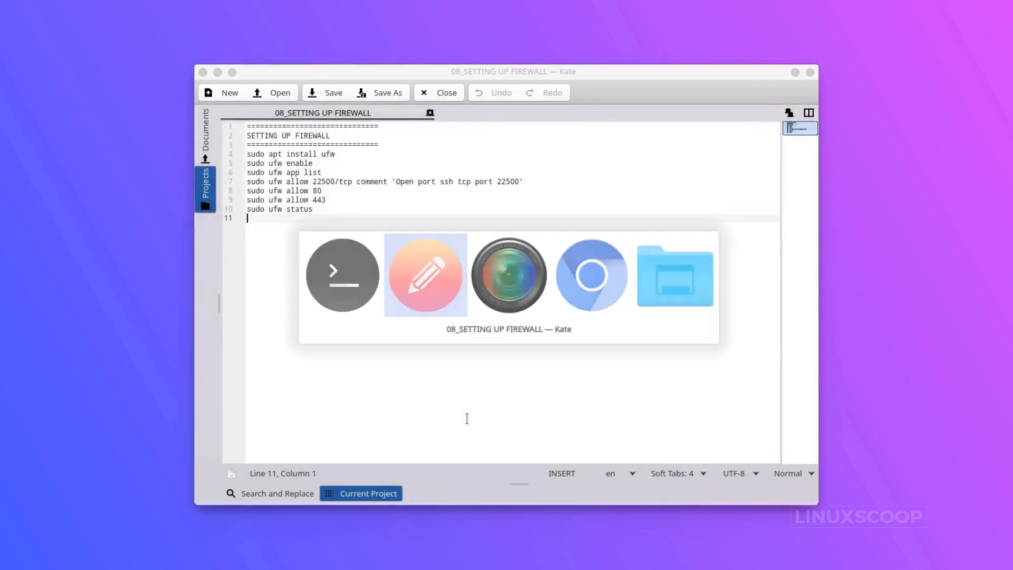
click(323, 191)
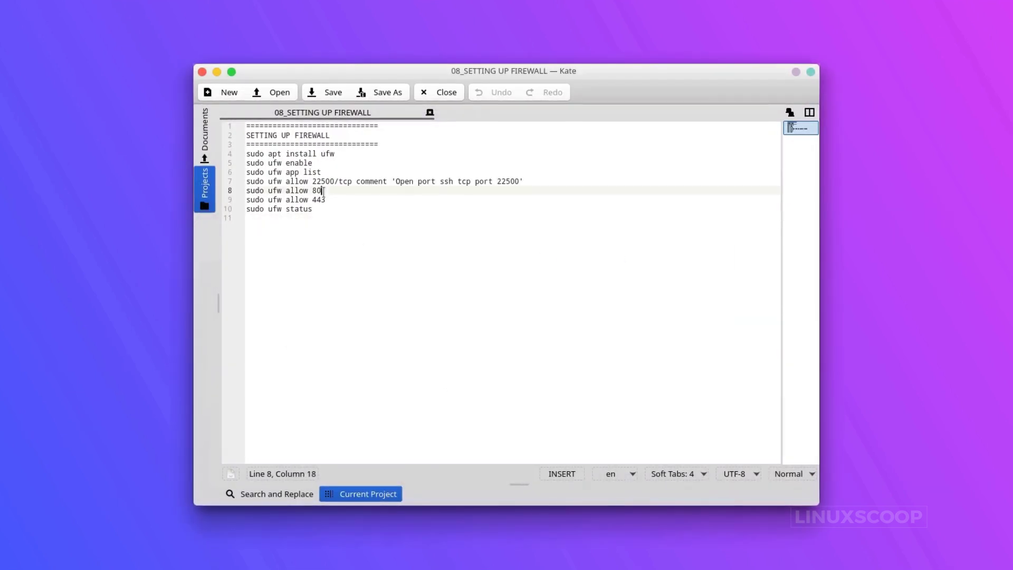
right_click(259, 197)
click(305, 224)
key(alt+Tab)
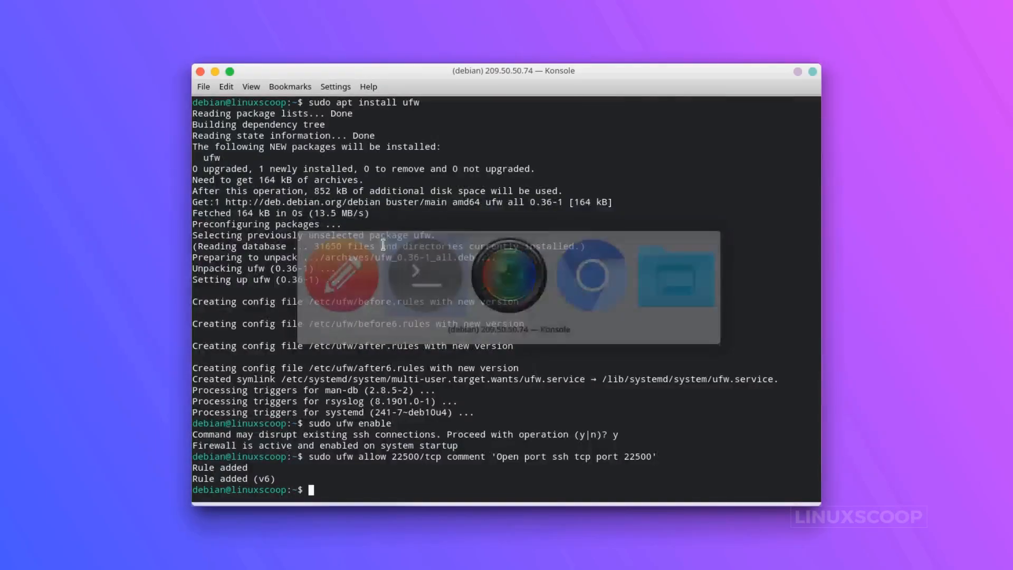
right_click(394, 248)
click(420, 276)
key(Return)
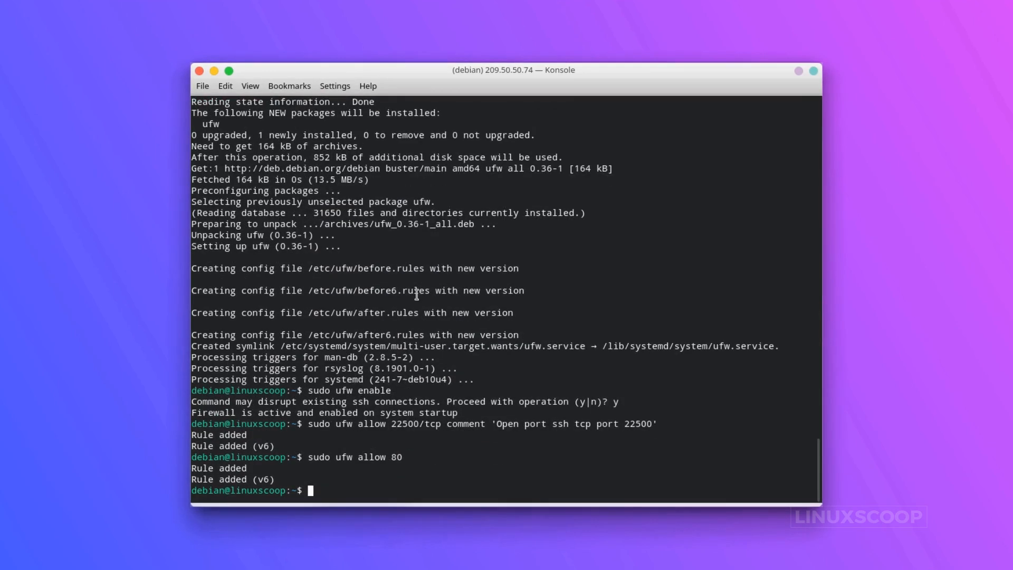
key(alt+Tab)
drag(325, 198, 244, 199)
right_click(268, 205)
click(285, 233)
click(242, 217)
key(alt+Tab)
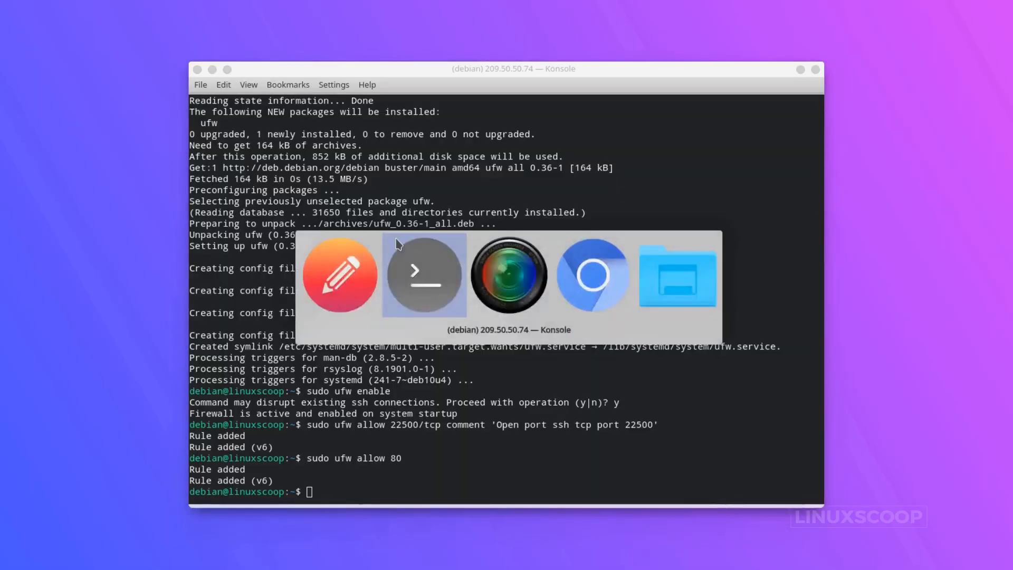
right_click(413, 254)
click(439, 278)
key(Return)
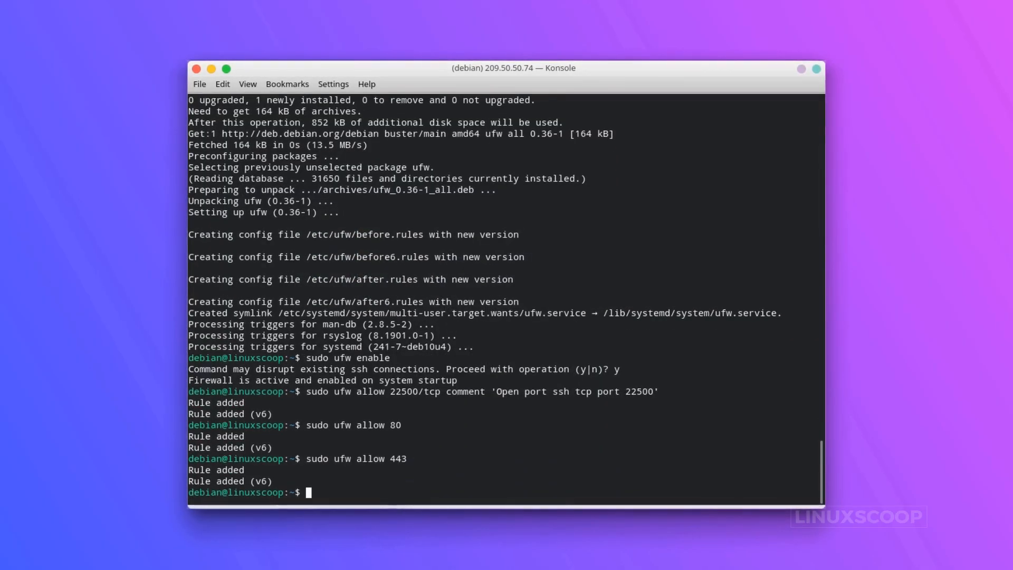
Paste 'sudo ufw status' at the prompt to check the firewall rules
key(alt+Tab)
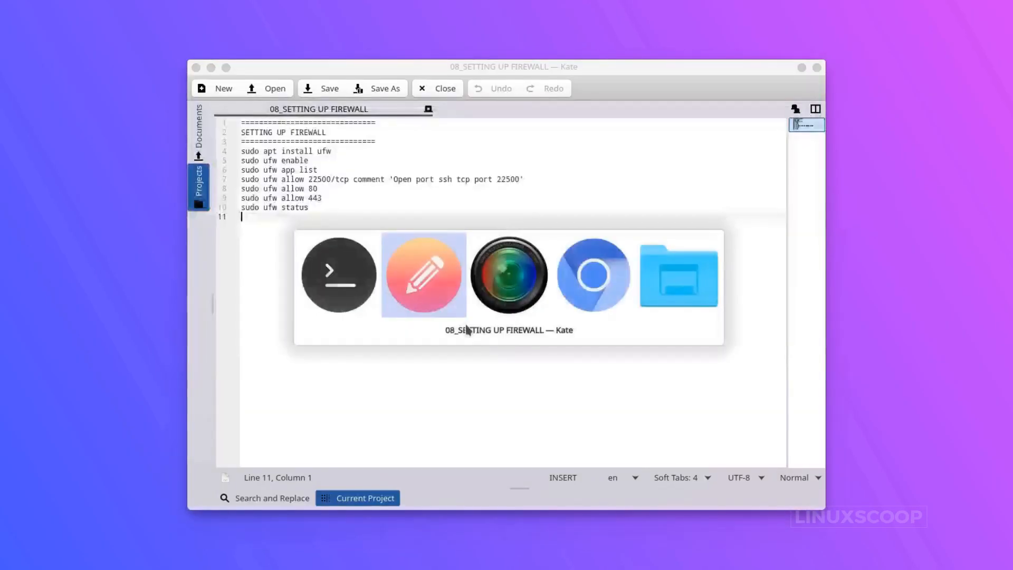
drag(308, 208, 242, 207)
right_click(268, 213)
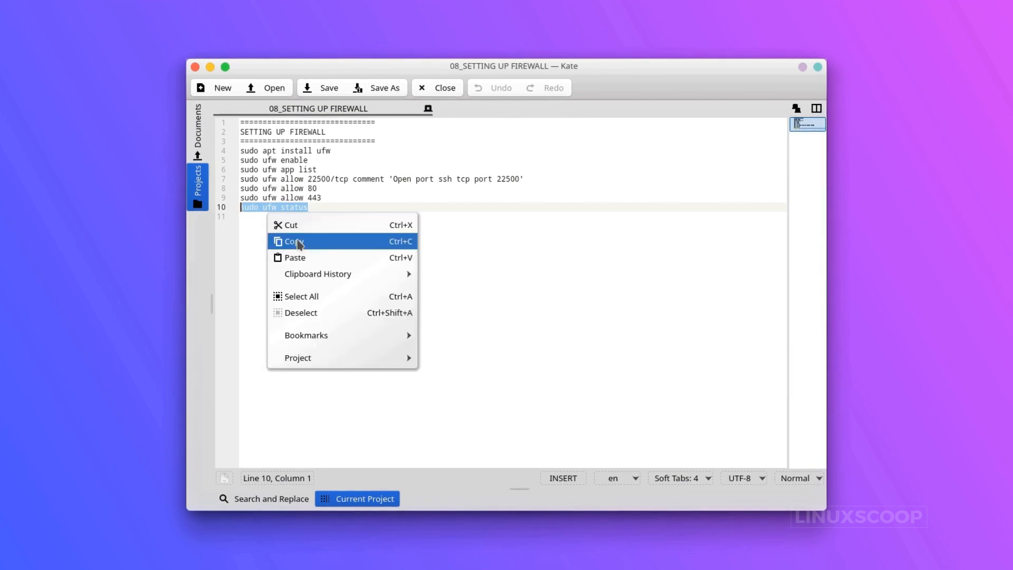
click(298, 244)
click(443, 251)
key(alt+Tab)
right_click(440, 273)
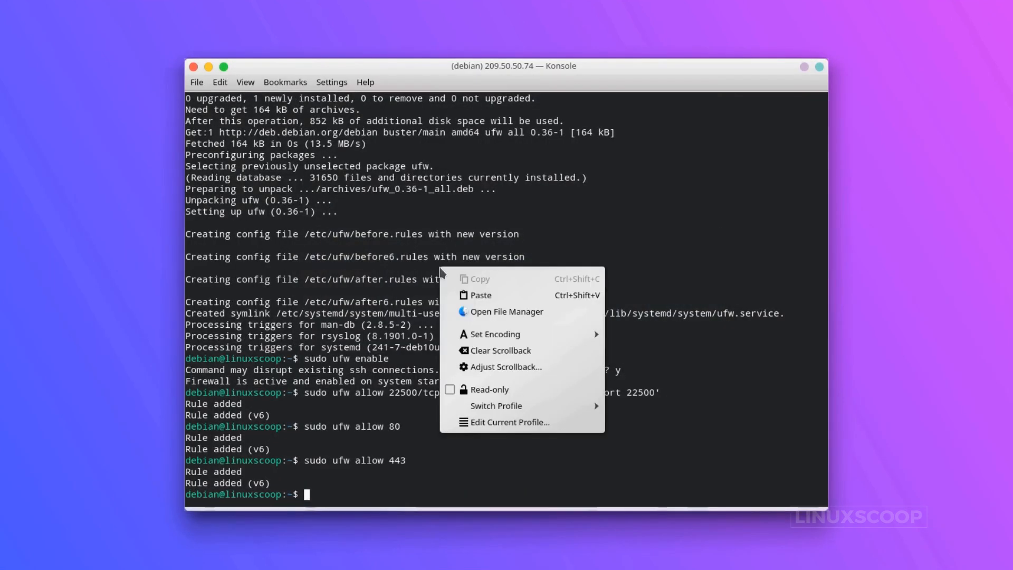
click(480, 295)
Run the ufw status listing, then accept OpenCart's licence to reach the pre-installation check
key(Return)
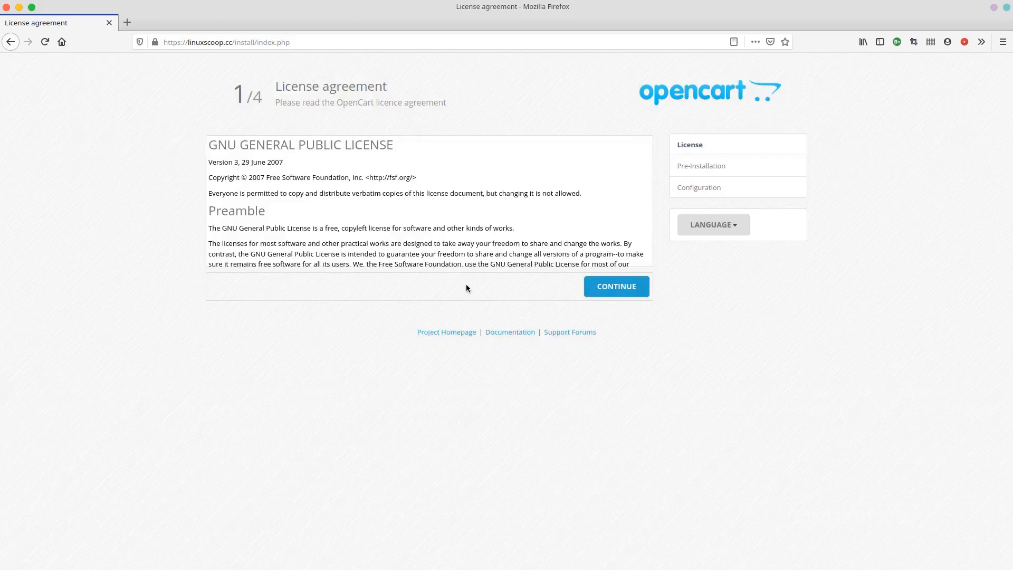
click(616, 287)
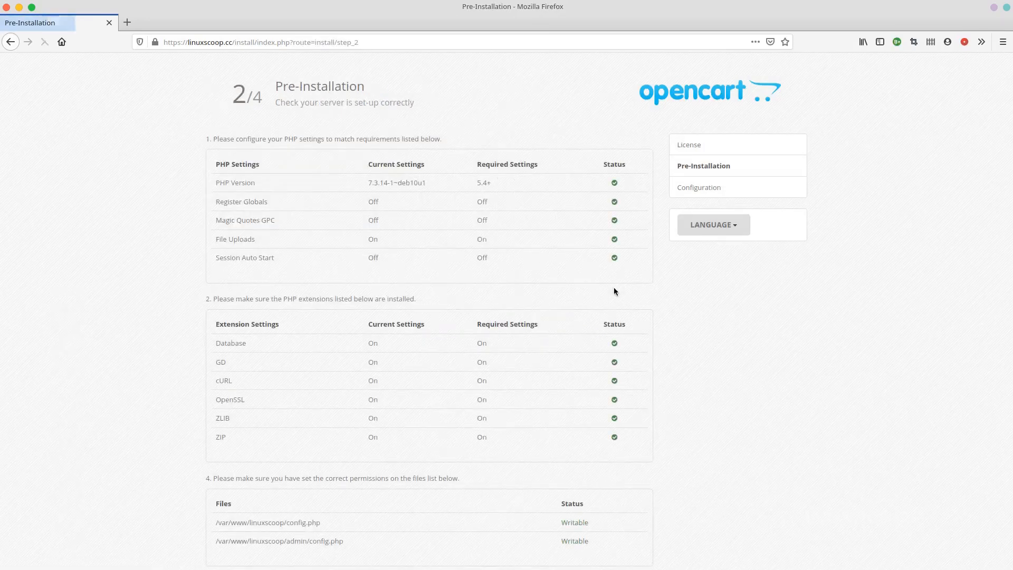
scroll(614, 290, down, 5)
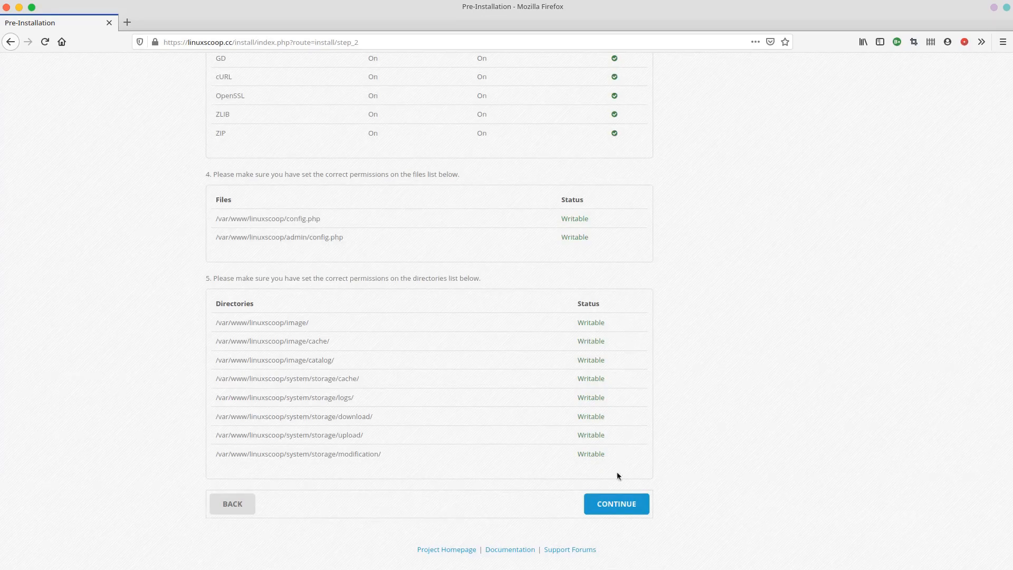
Continue to the configuration step and replace the root DB username with opencartuser from the notes
click(613, 505)
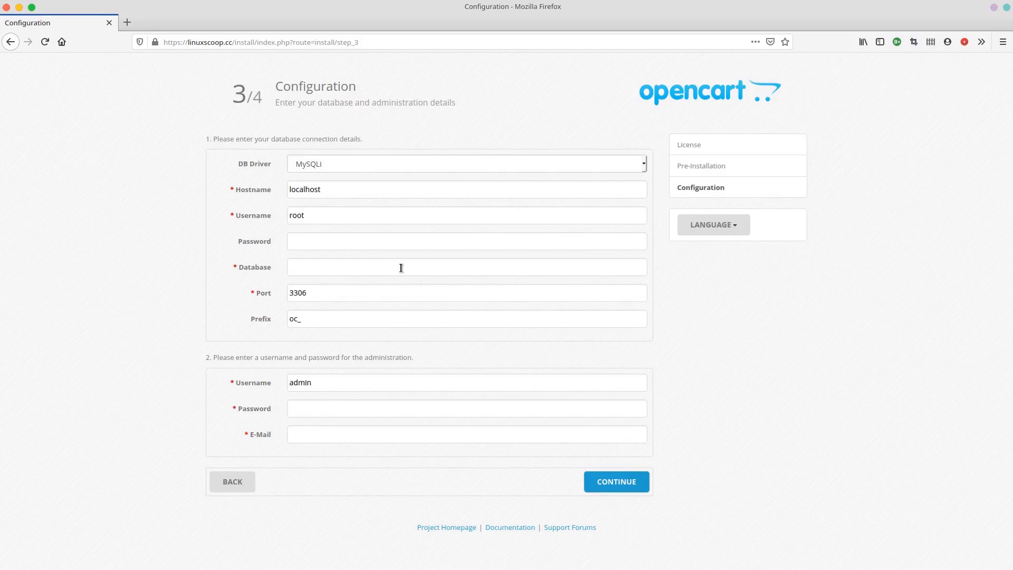
click(347, 246)
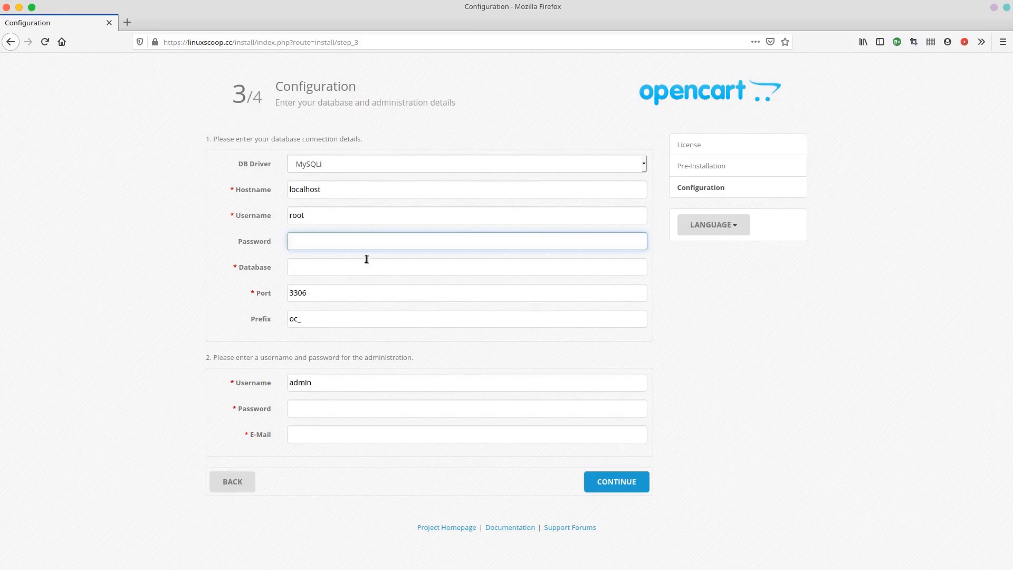
click(337, 219)
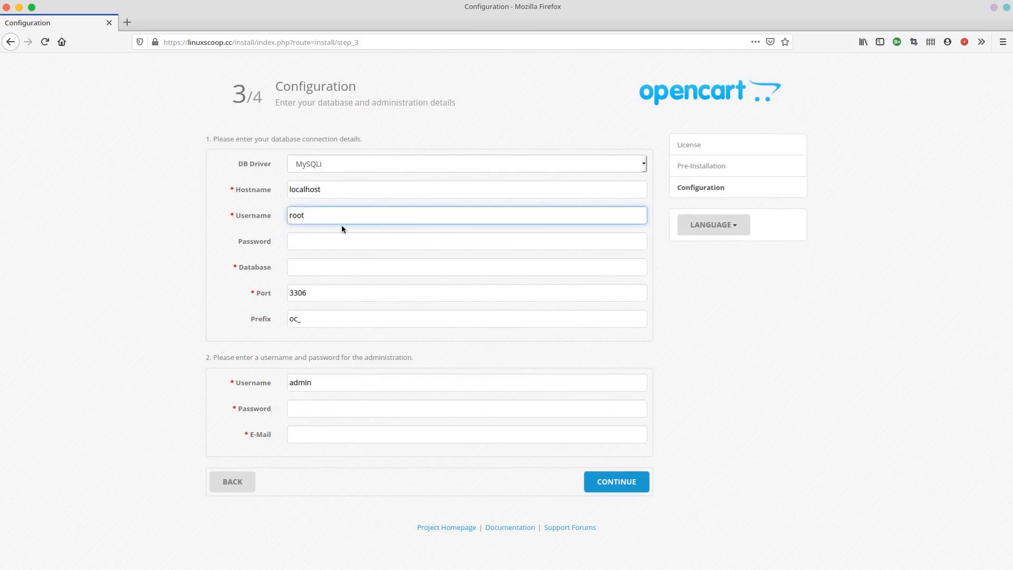
key(alt+Tab)
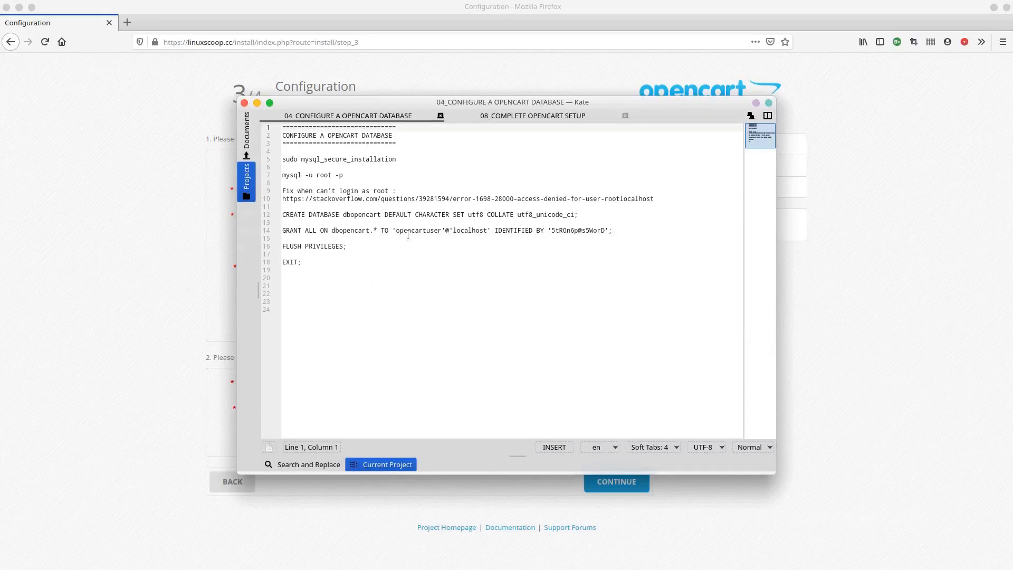
double_click(408, 230)
right_click(419, 232)
click(428, 260)
click(804, 300)
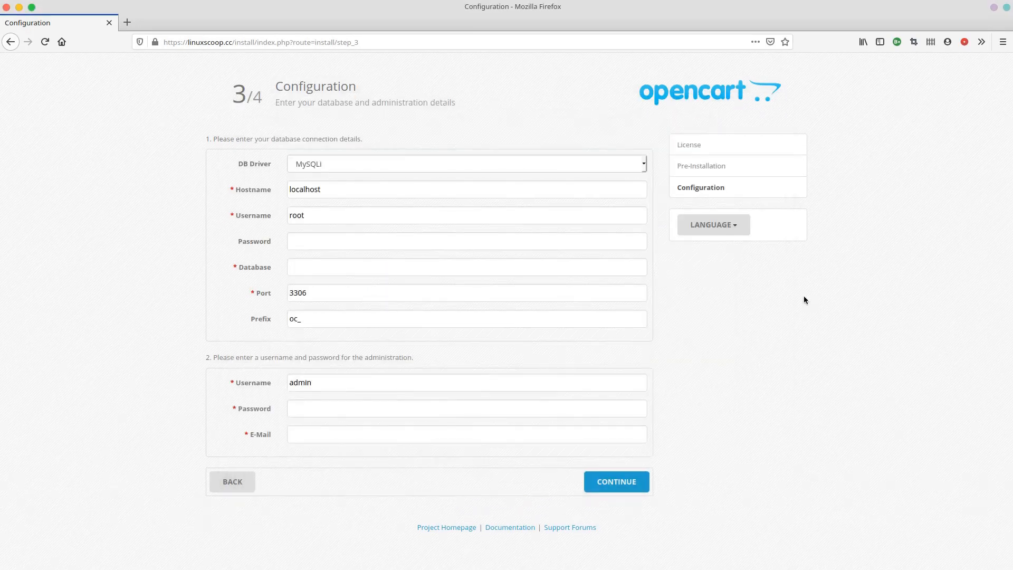
double_click(299, 216)
right_click(301, 216)
click(336, 265)
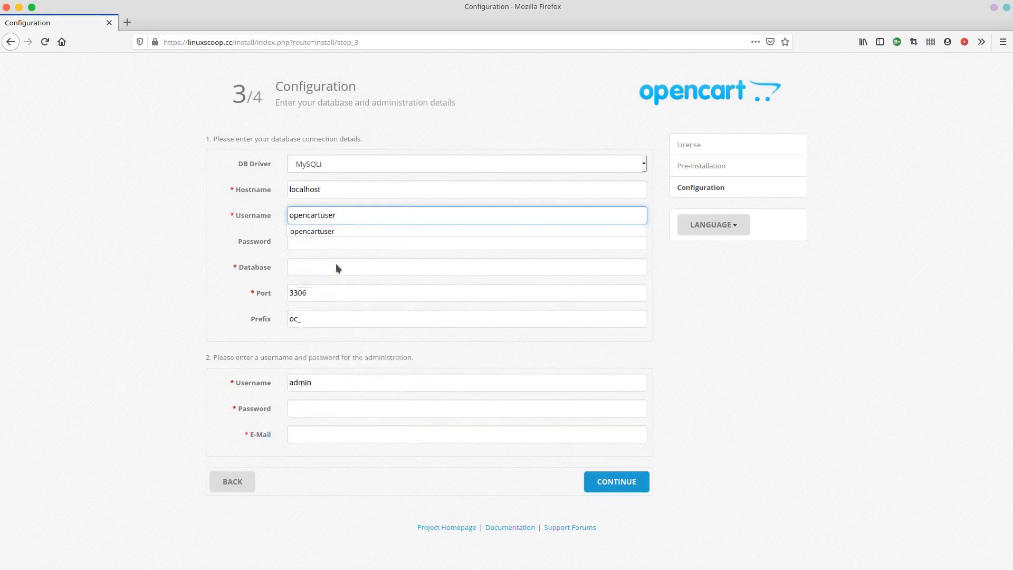
Paste the database user's password from the notes into the DB Password field
click(332, 241)
key(alt+Tab)
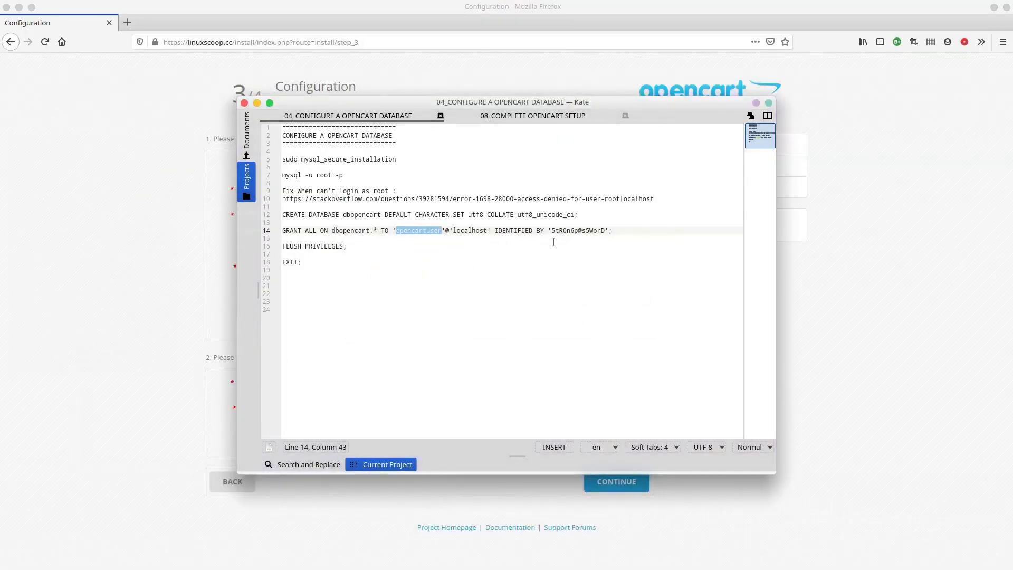
click(331, 240)
double_click(577, 230)
right_click(577, 238)
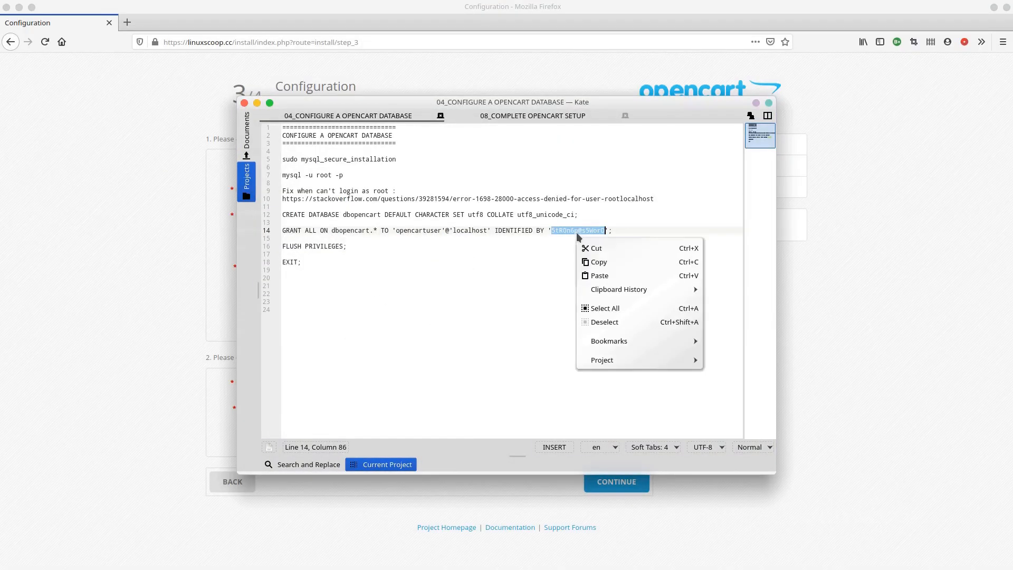
click(587, 260)
key(alt+Tab)
click(357, 242)
right_click(357, 241)
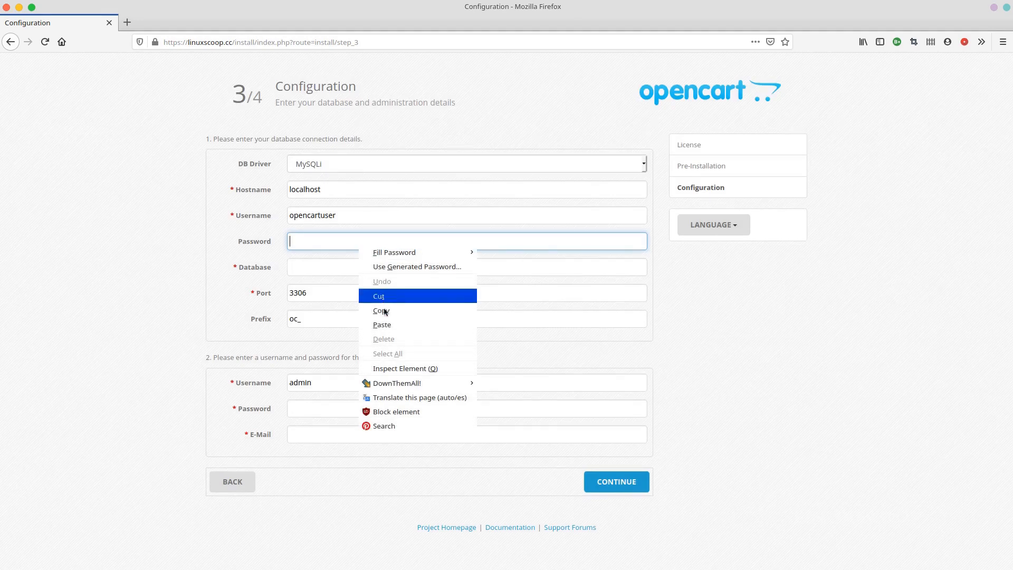
click(376, 307)
Fill the Database field with dbopencart copied from the notes
click(339, 267)
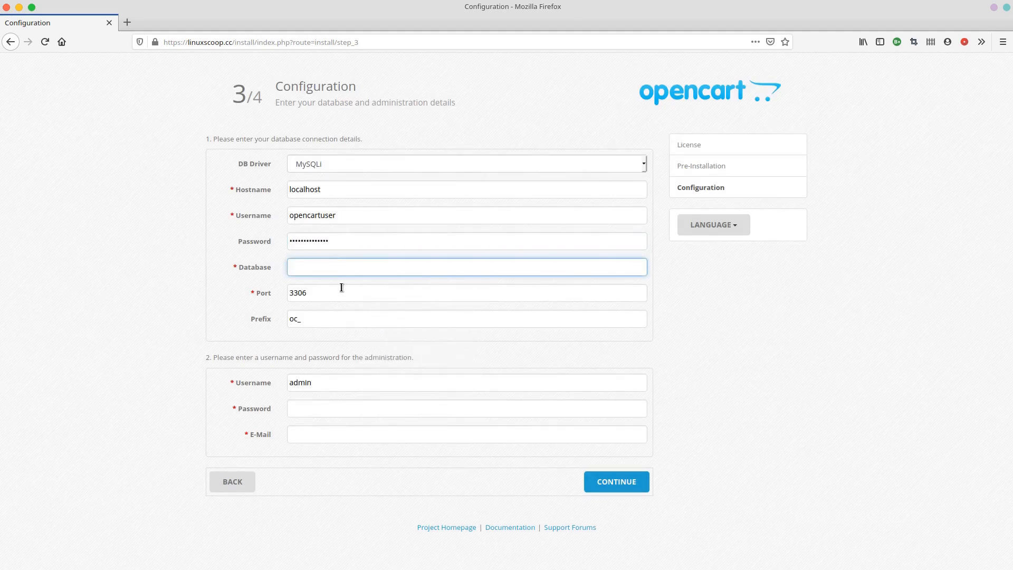
key(alt+Tab)
double_click(369, 216)
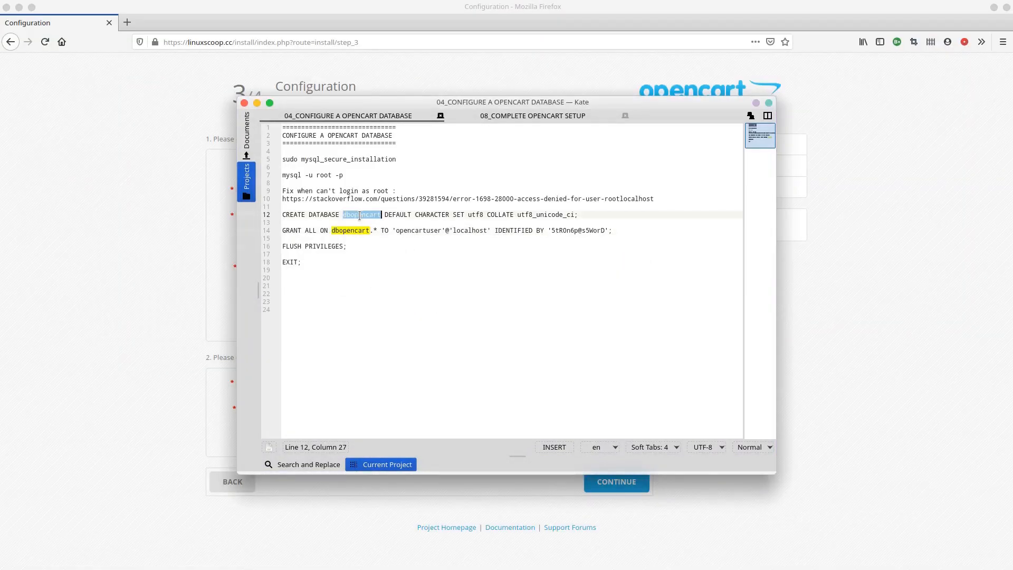
right_click(360, 224)
click(384, 245)
key(alt+Tab)
click(306, 269)
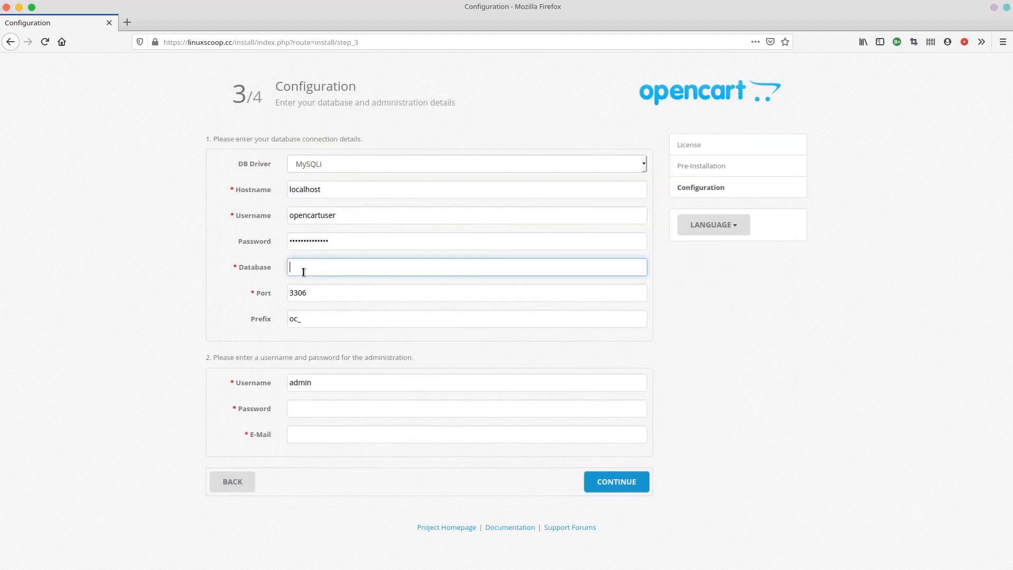
right_click(304, 271)
click(334, 339)
click(340, 365)
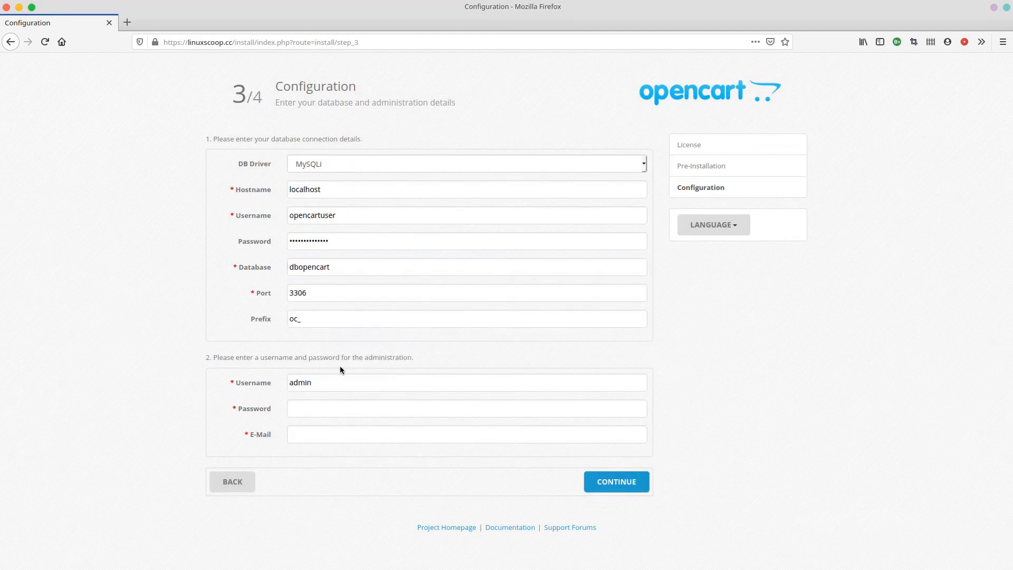
Enter the admin username, password and e-mail, then submit the configuration
click(334, 386)
click(329, 408)
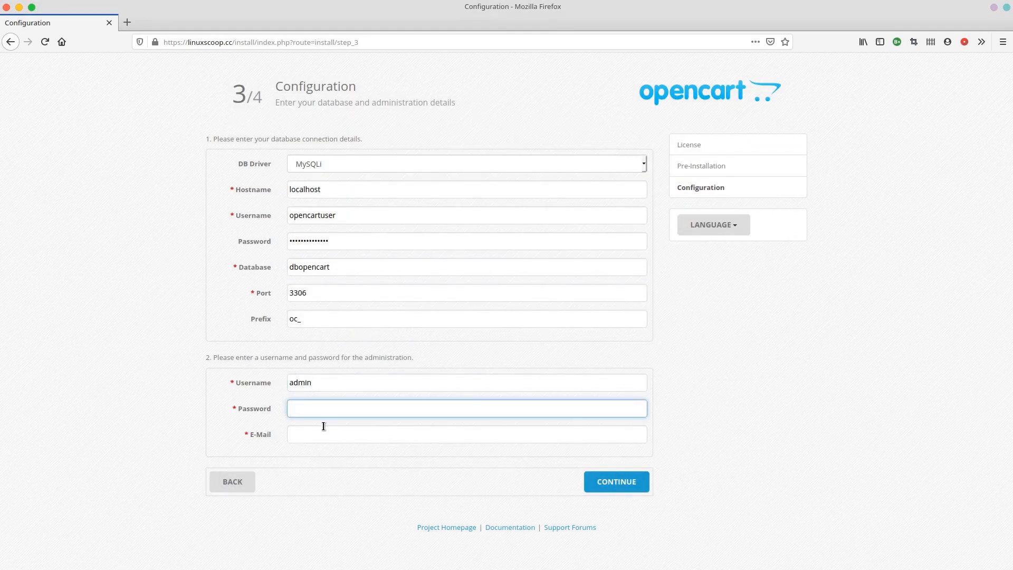
text(dmin)
click(323, 430)
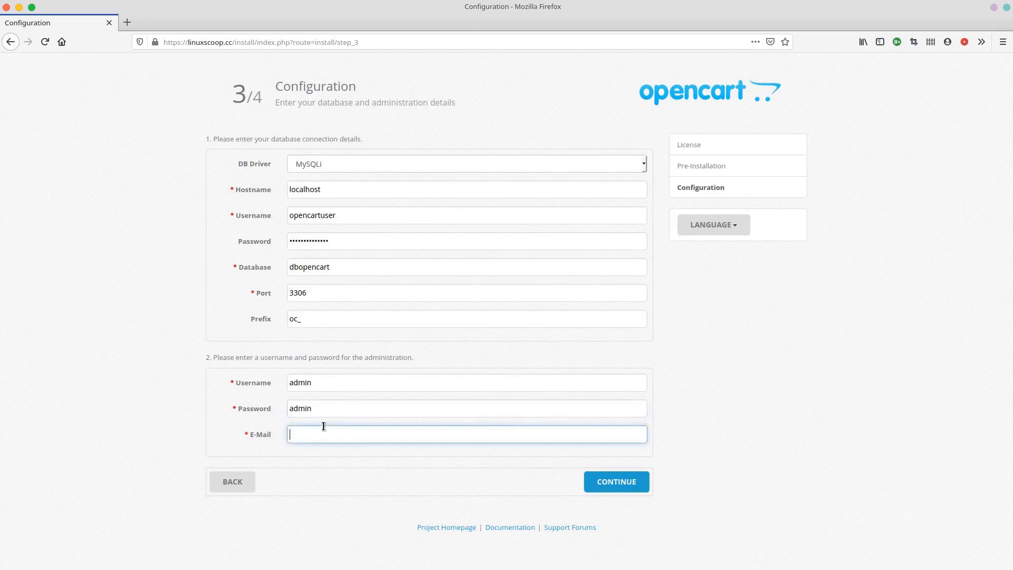
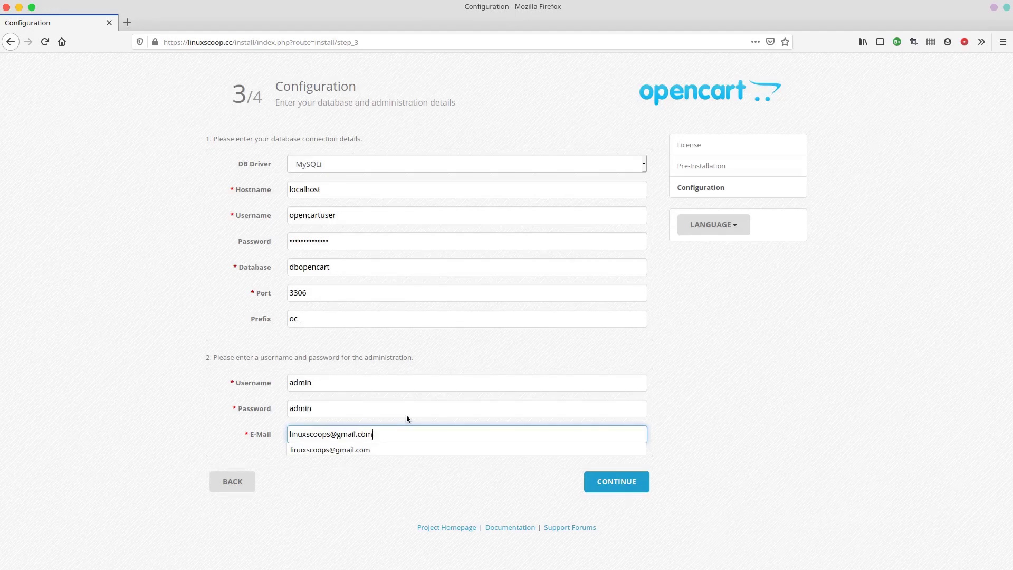
click(407, 408)
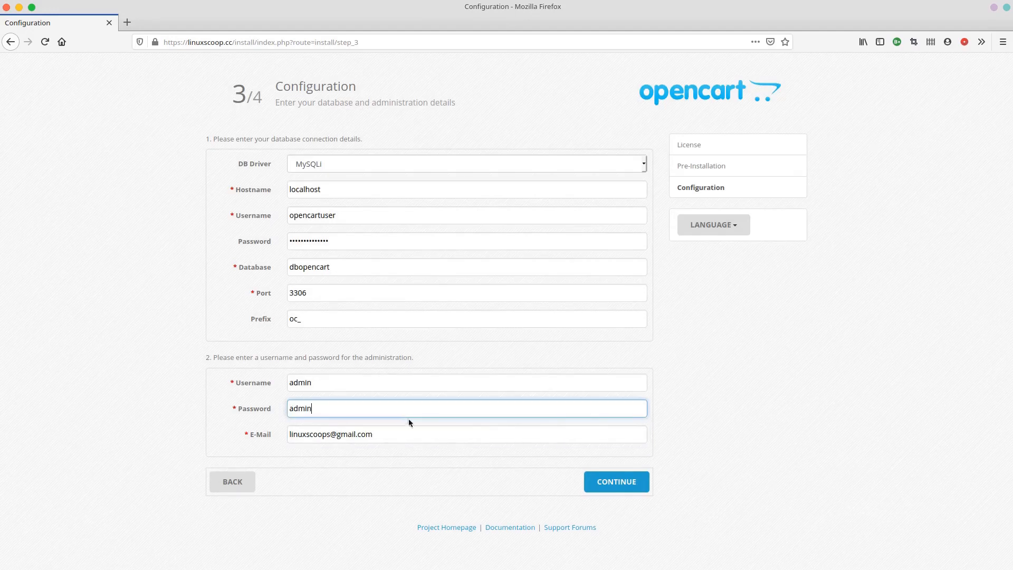
click(605, 487)
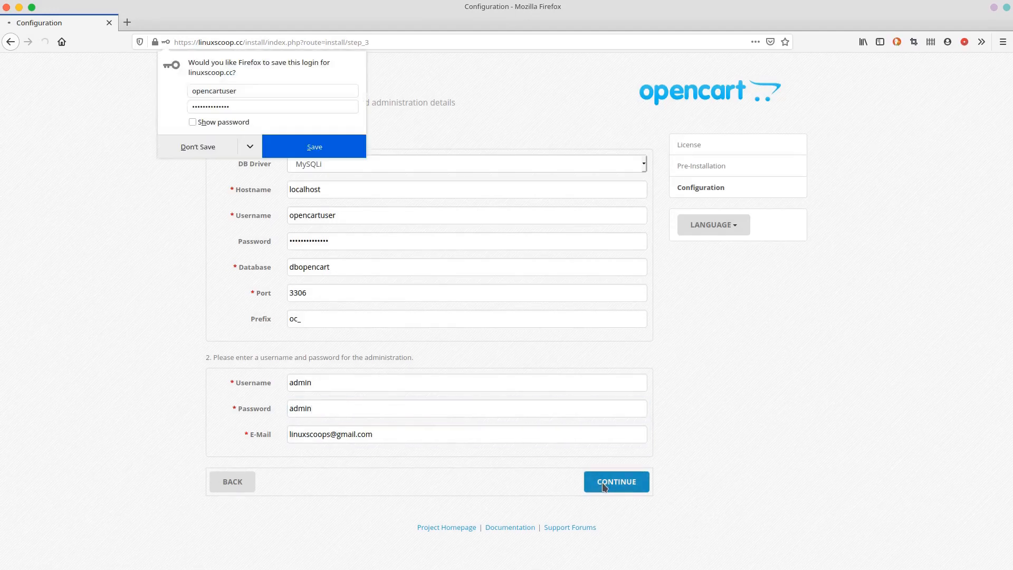
Decline saving the database login and copy the rm -rf install command from the notes
click(208, 141)
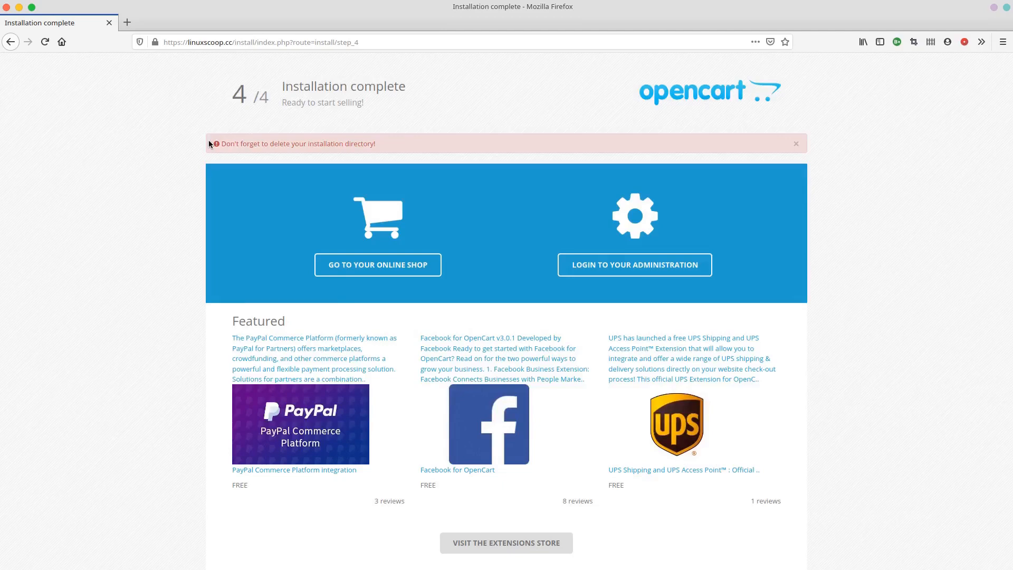
drag(378, 144, 222, 143)
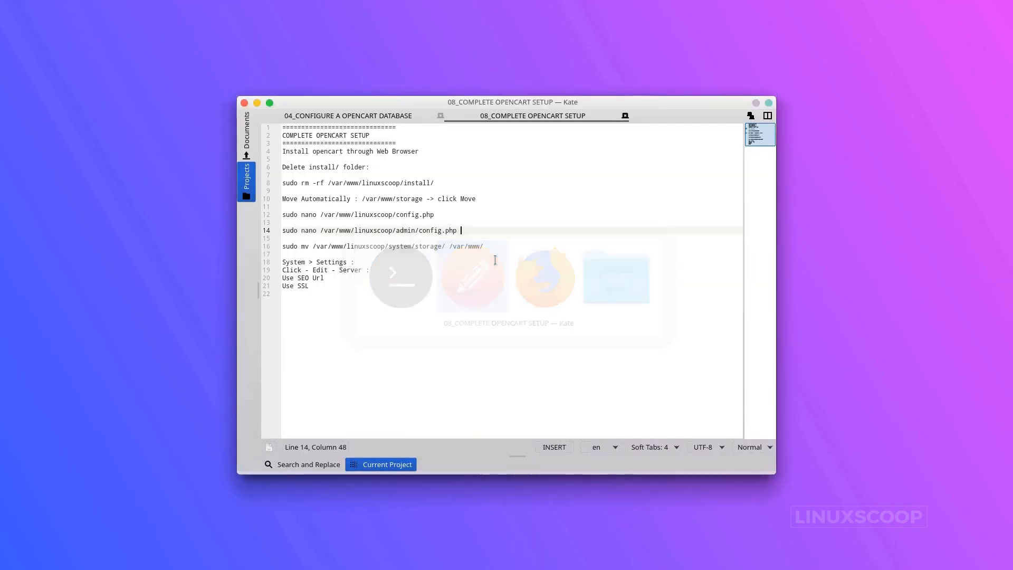
drag(441, 182, 282, 183)
right_click(329, 181)
click(364, 237)
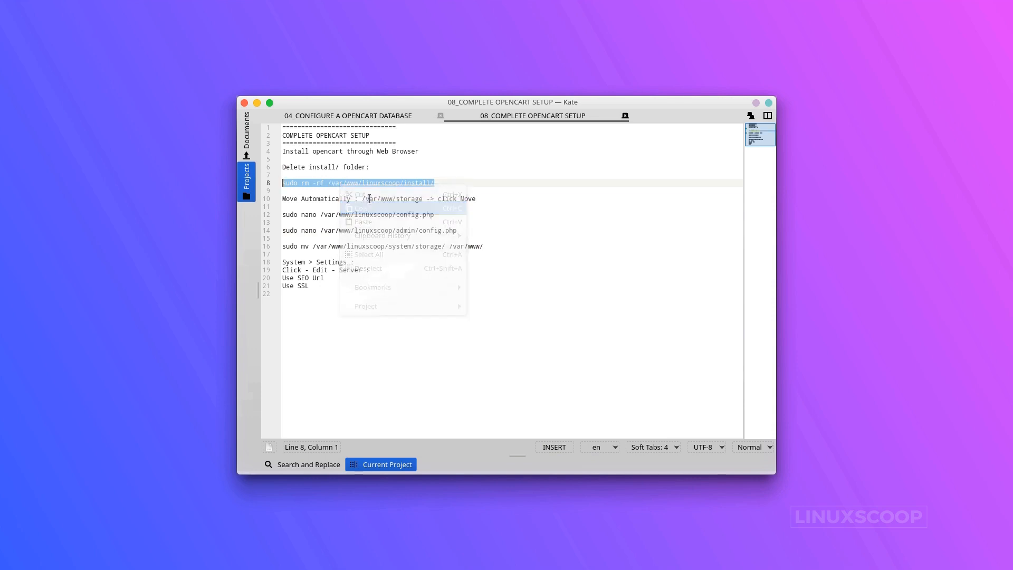
click(370, 198)
Run the rm -rf command in Konsole to delete the OpenCart install folder
key(alt+Tab)
right_click(369, 198)
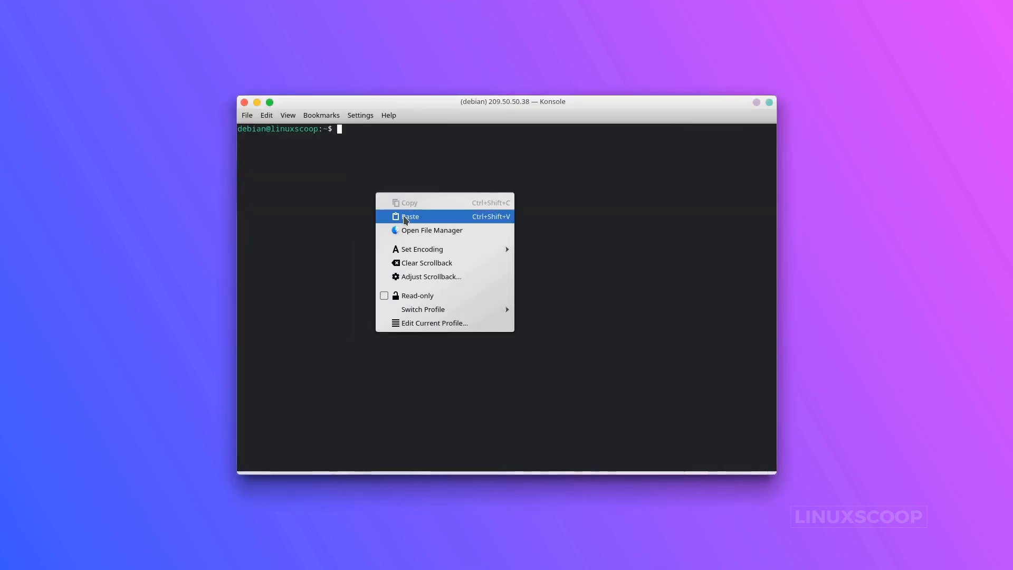
click(402, 216)
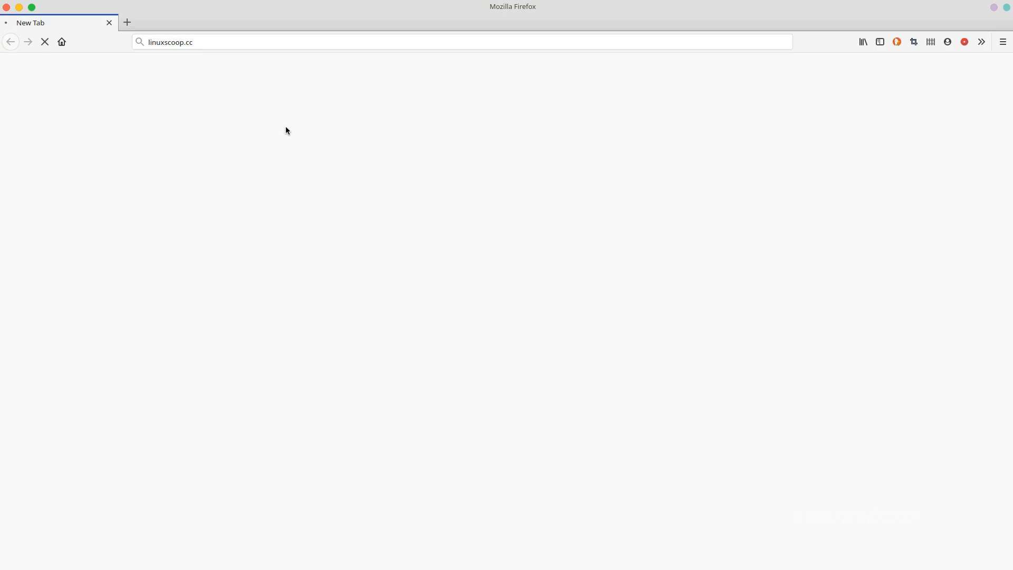
scroll(561, 360, down, 2)
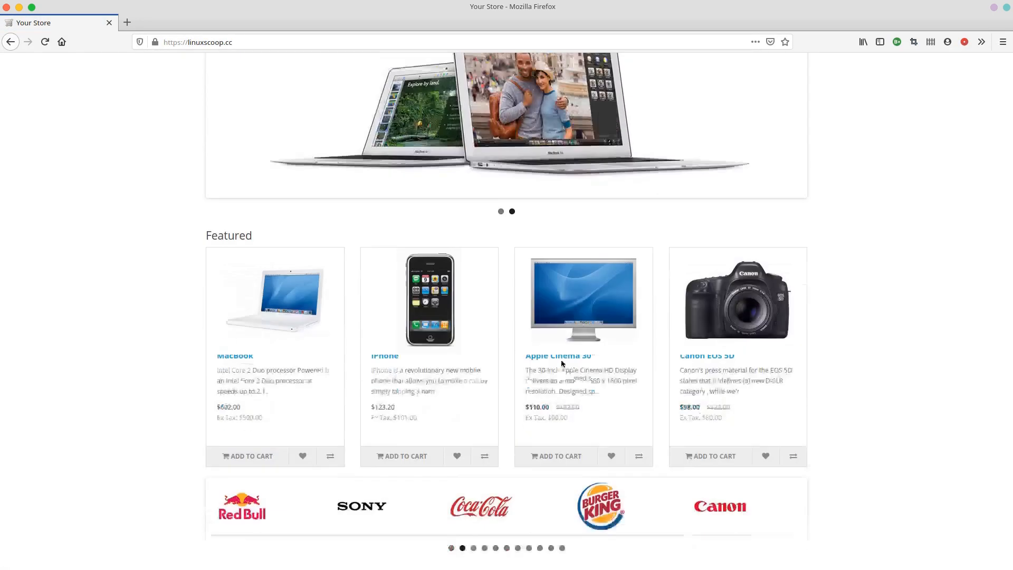
scroll(562, 359, down, 2)
scroll(561, 360, up, 3)
scroll(561, 364, up, 3)
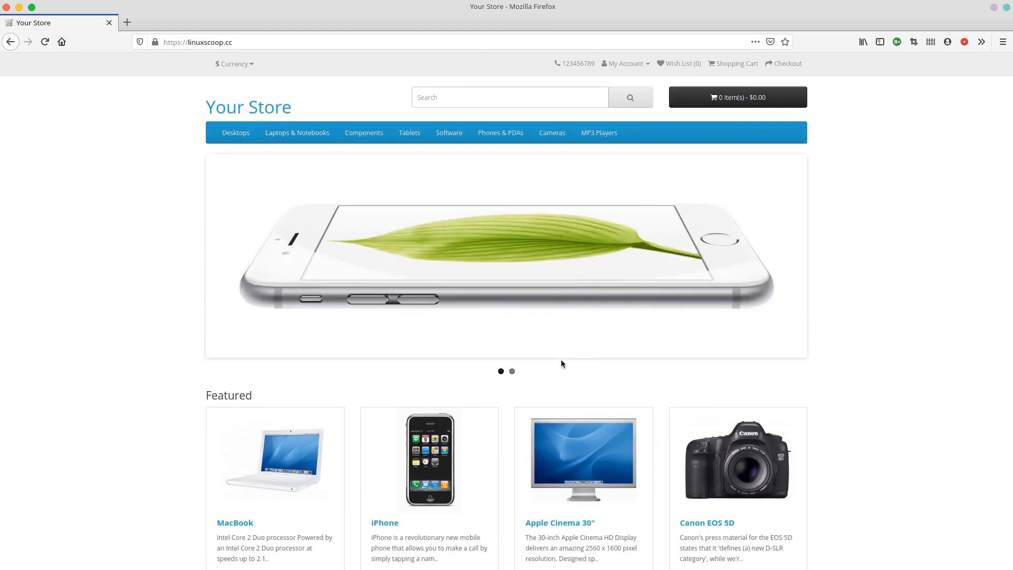
Log in to linuxscoop.cc/admin/ as admin in a new tab, reaching the dashboard
click(127, 22)
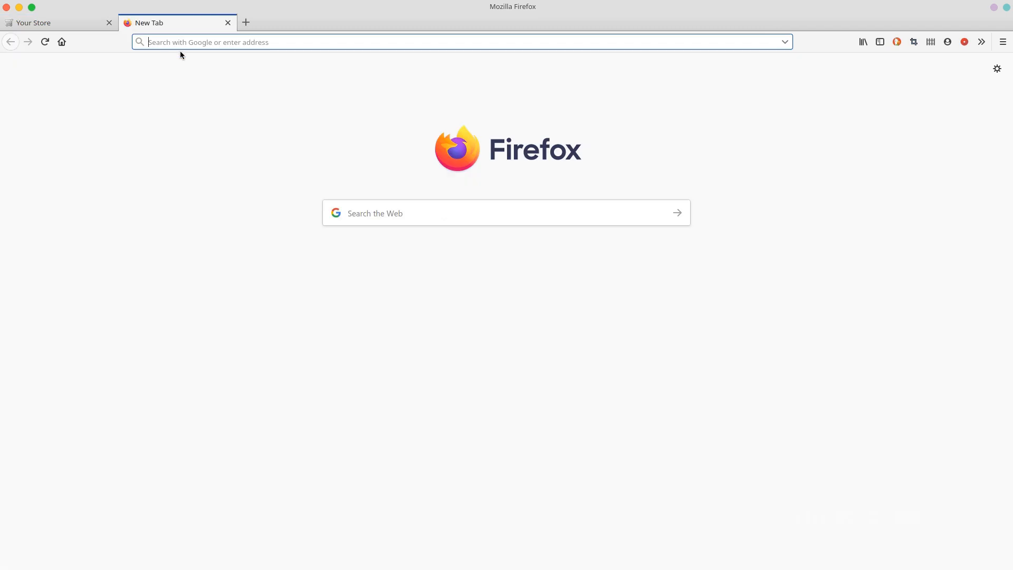
text(linuxscoop.cc/admin/)
key(Return)
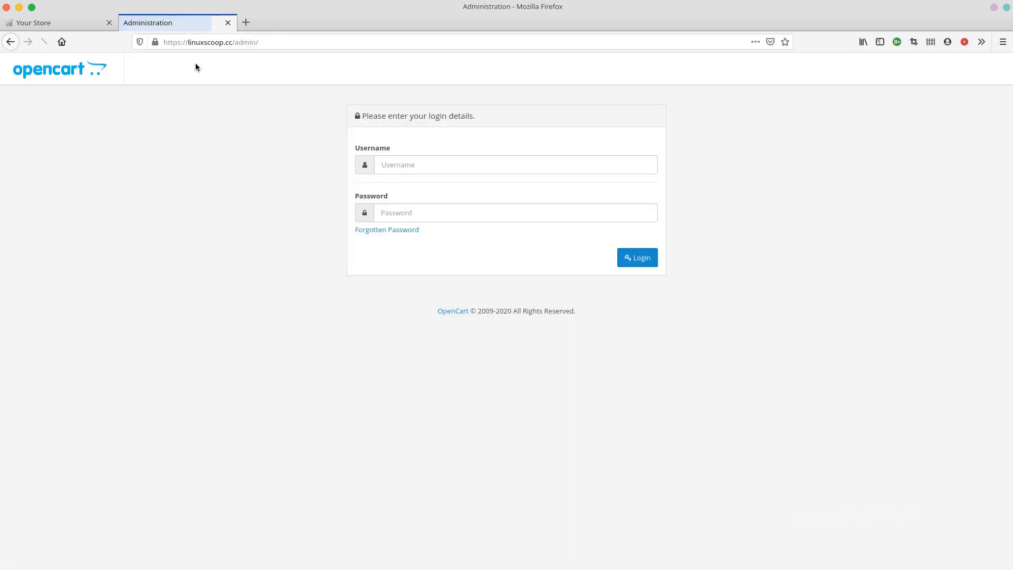
click(414, 164)
text(admin)
key(Tab)
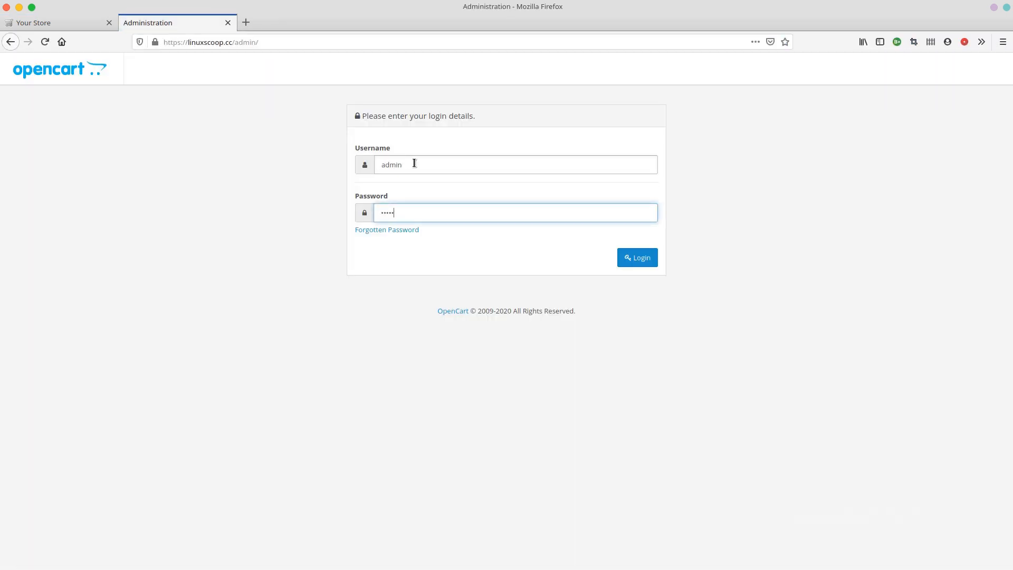
click(637, 259)
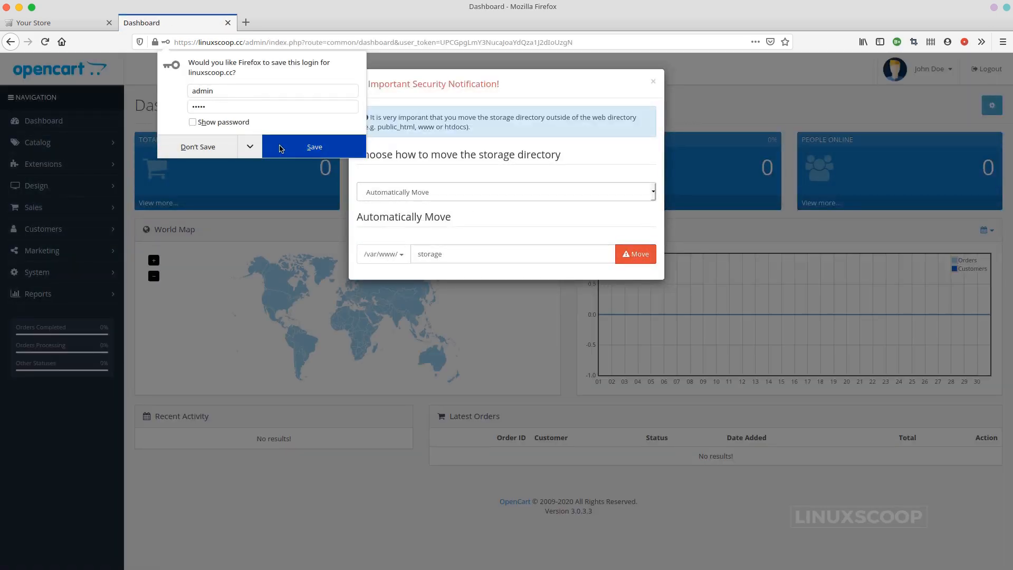
Attempt the automatic storage move to /var/www/storage, acknowledge the mkdir permission error and dismiss the notice
click(279, 148)
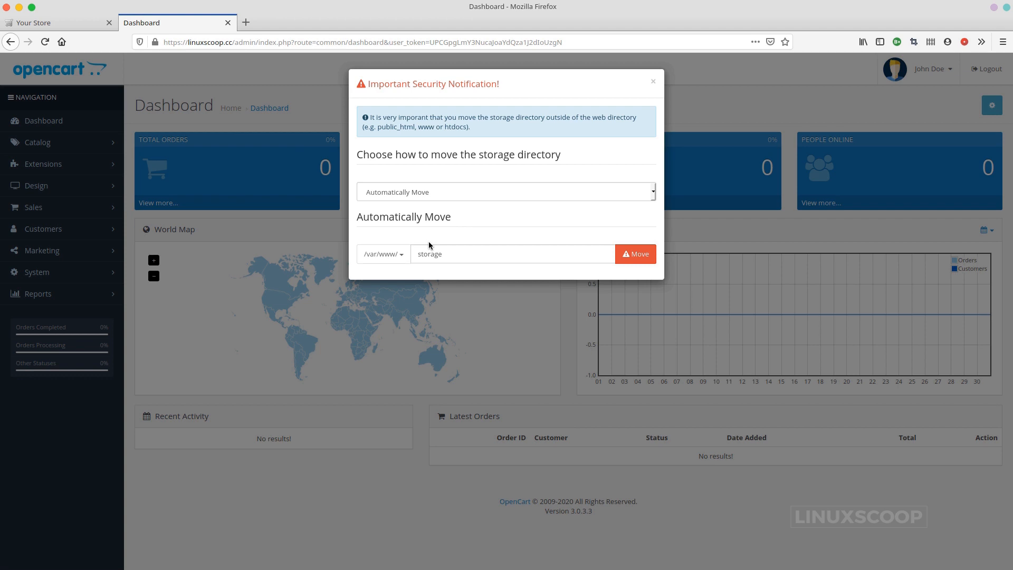
click(383, 255)
click(402, 311)
click(459, 193)
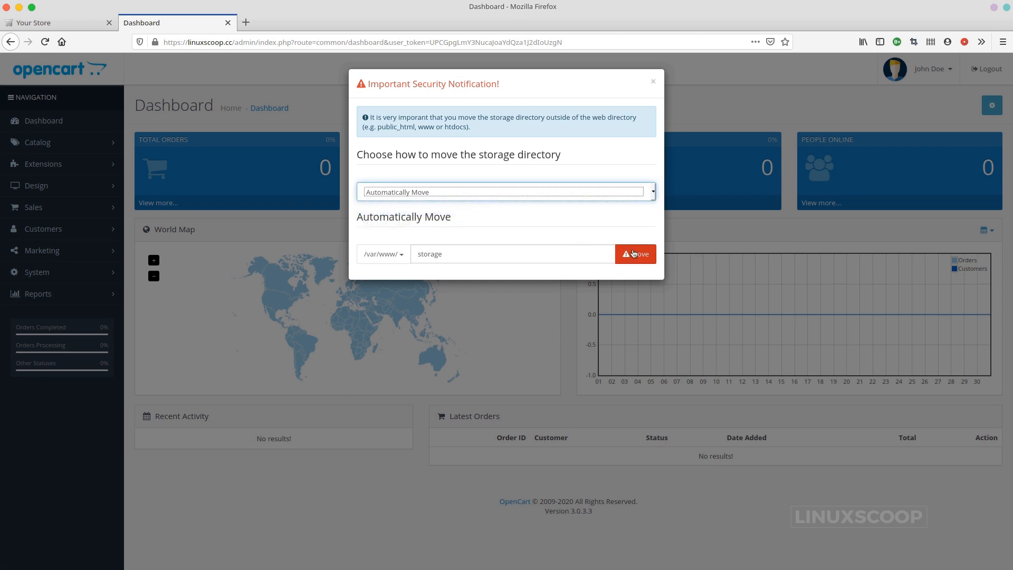
click(633, 254)
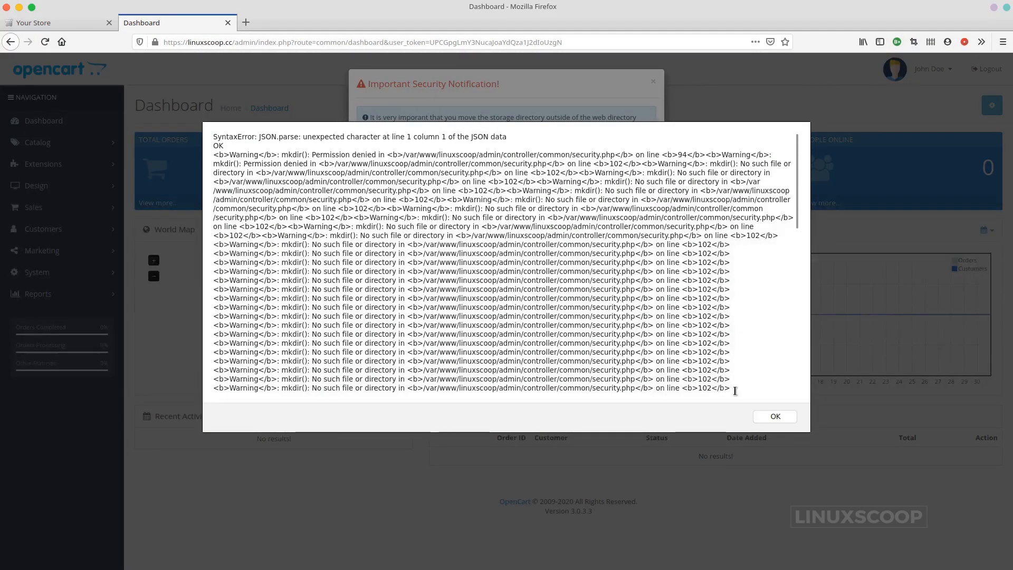
click(775, 417)
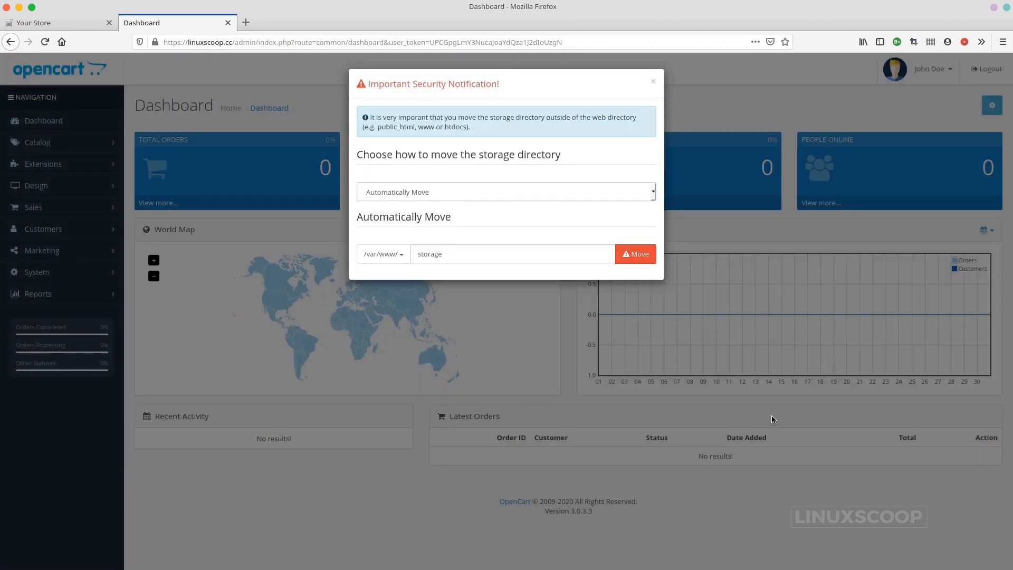
click(657, 83)
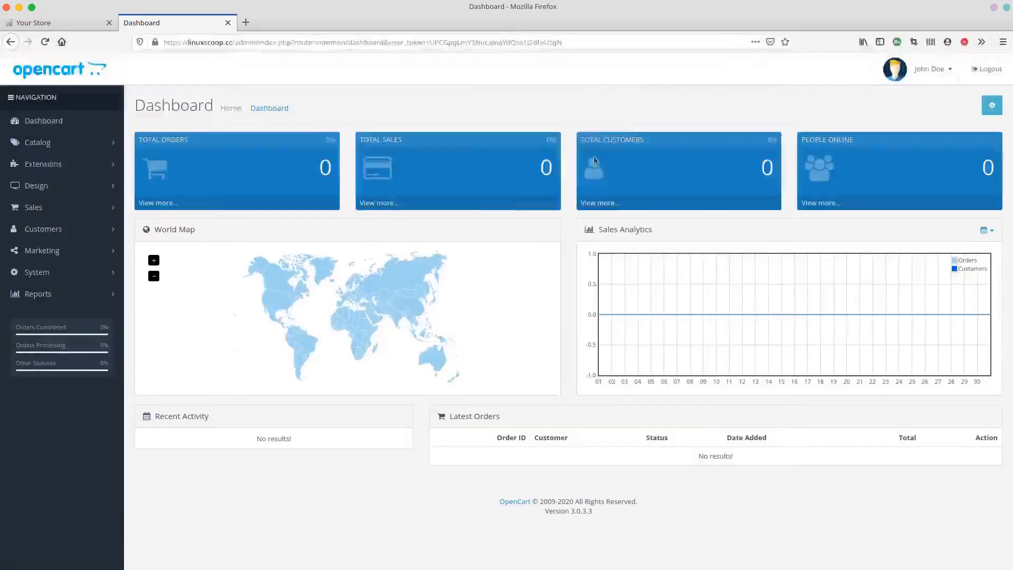
Copy the storefront config.php nano command from the notes and run it in Konsole
key(alt+Tab)
key(alt+Tab)
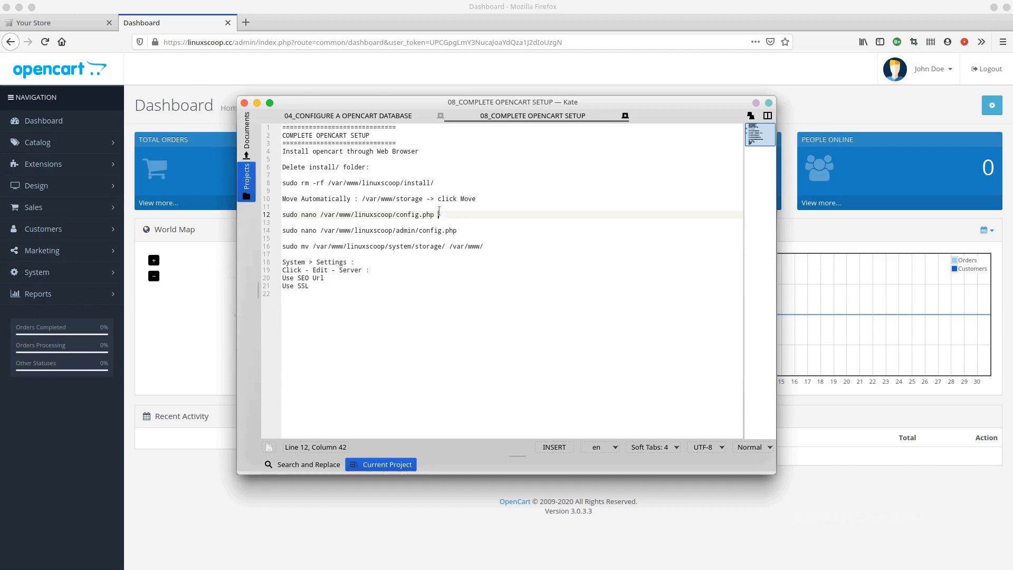
drag(440, 214, 313, 215)
right_click(309, 219)
click(332, 242)
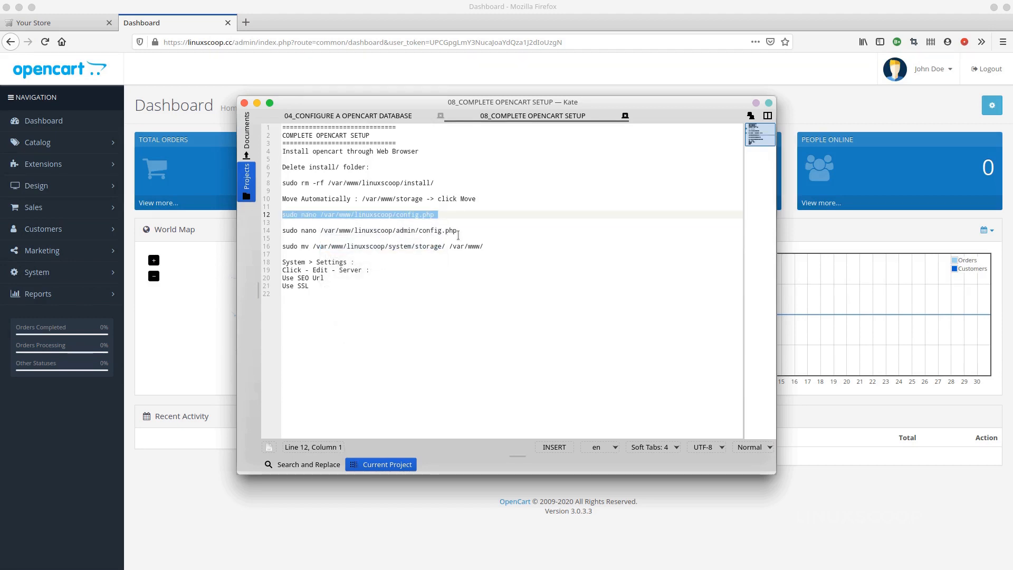
click(458, 234)
key(alt+Tab)
right_click(457, 234)
click(464, 217)
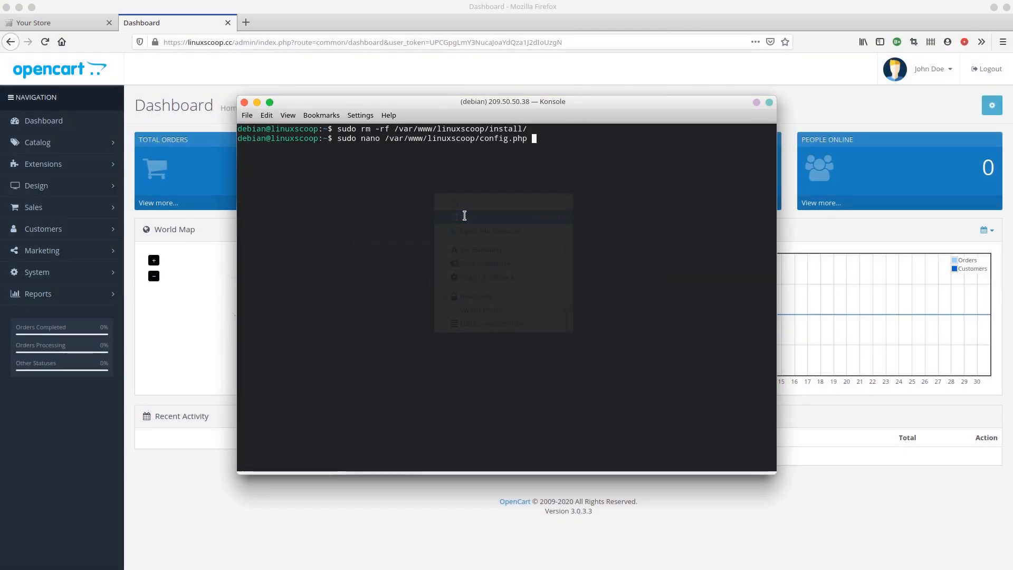
key(Return)
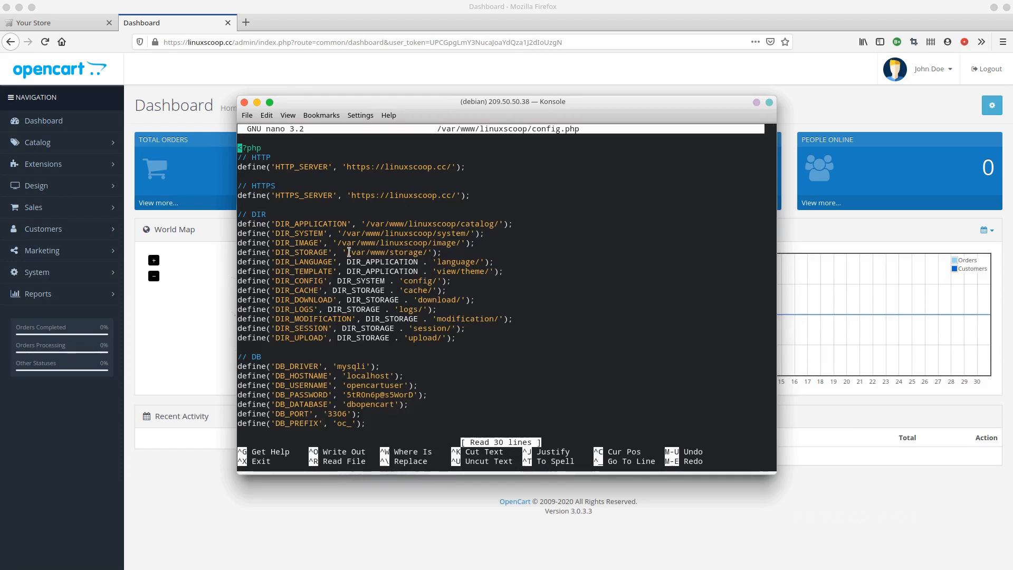
Check DIR_STORAGE reads /var/www/storage/, exit nano and return to the notes
drag(348, 251, 400, 252)
click(444, 251)
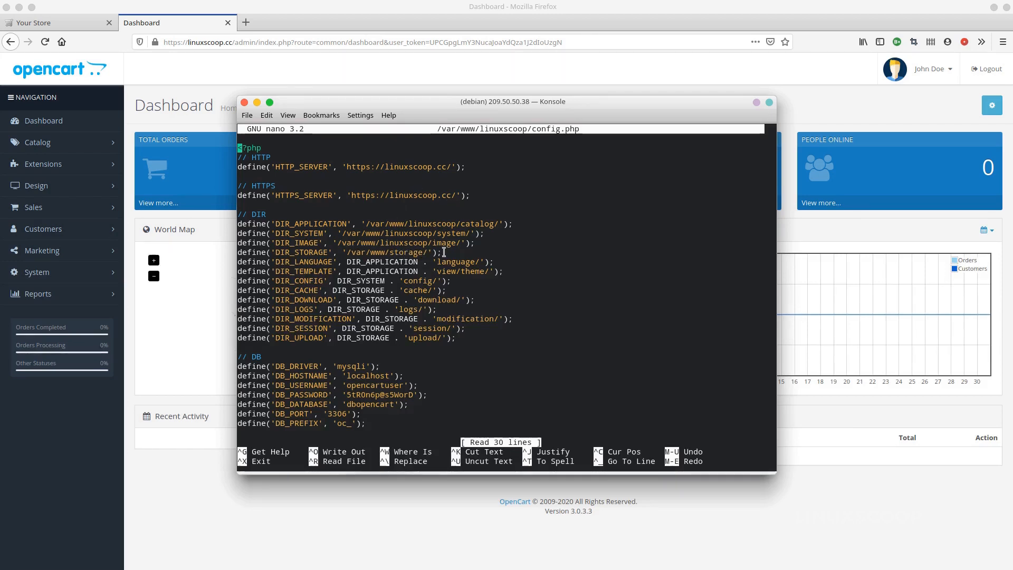
key(ctrl+x)
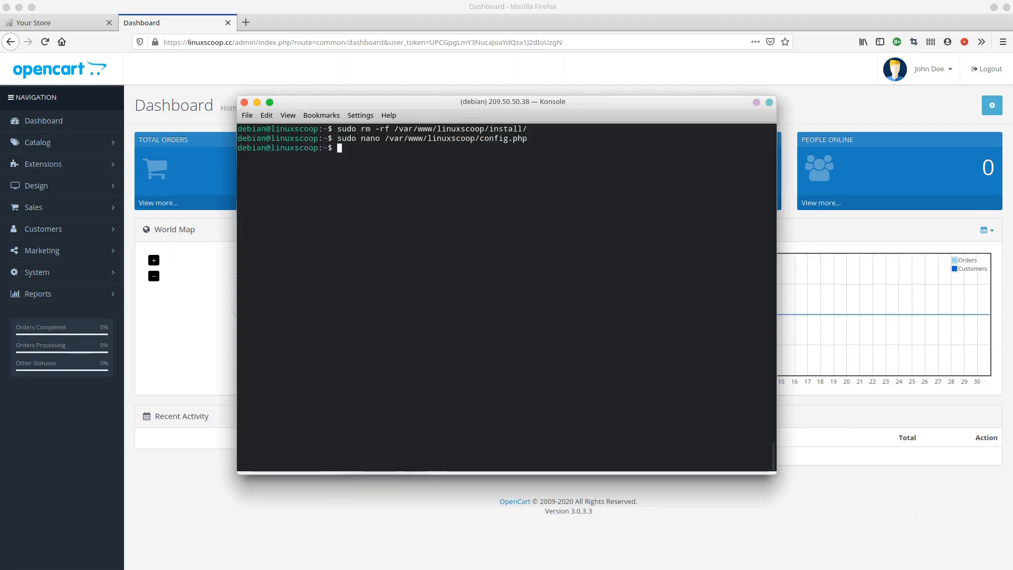
key(alt+Tab)
Copy the /var/www/linuxscoop/admin/config.php nano command and run it in Konsole
drag(459, 230, 310, 230)
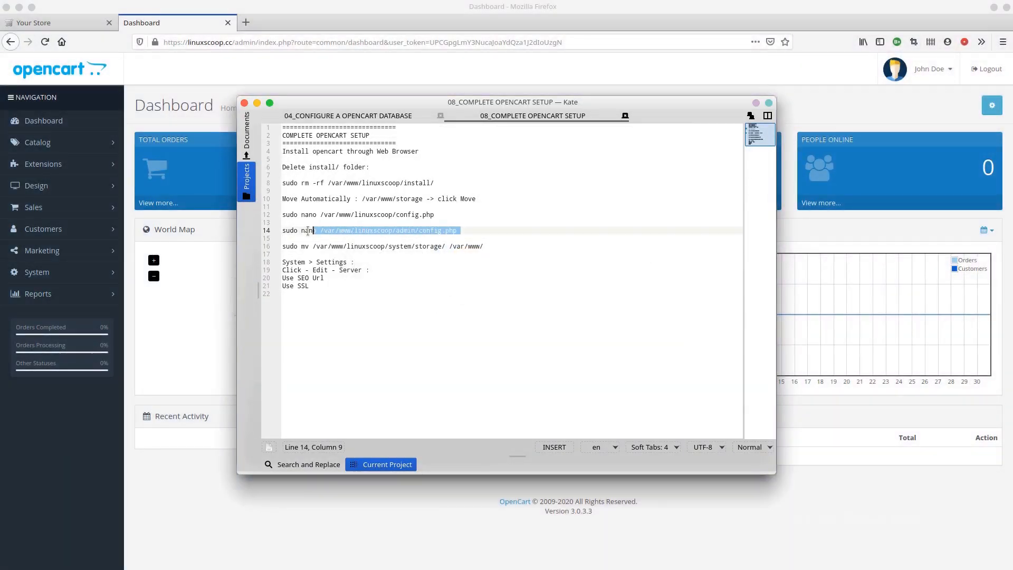
right_click(351, 231)
click(372, 255)
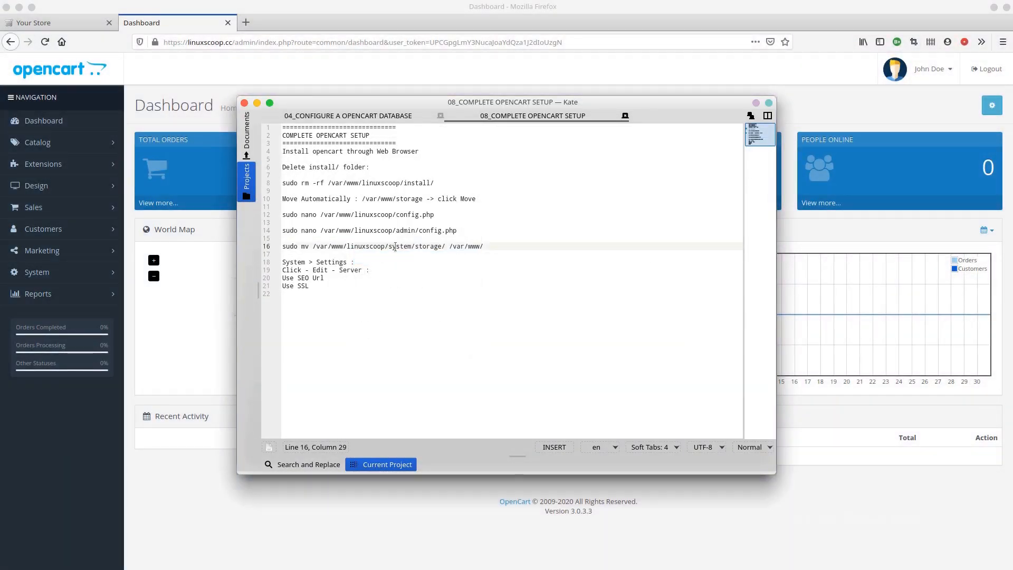
key(alt+Tab)
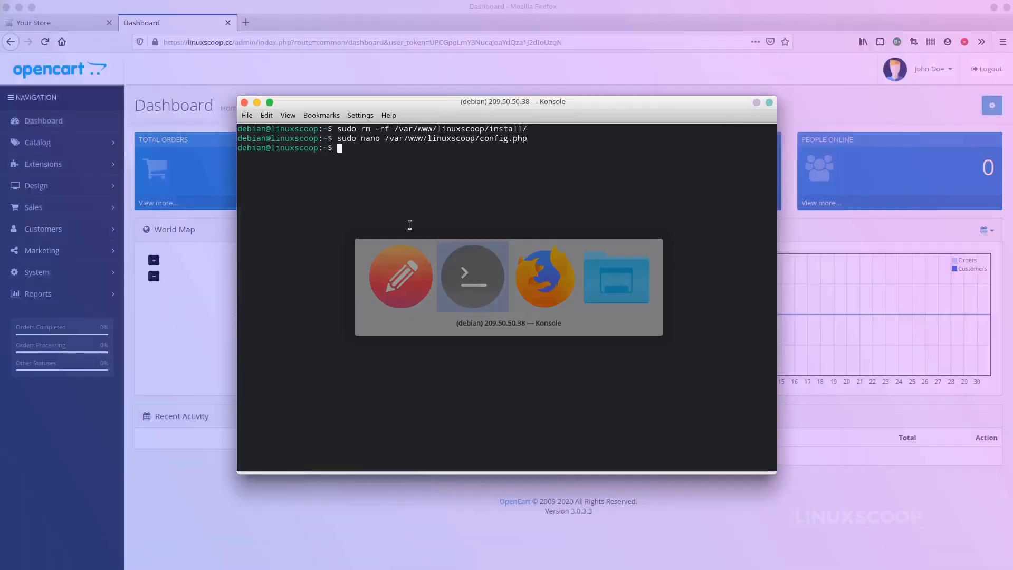
right_click(409, 176)
click(434, 197)
key(Return)
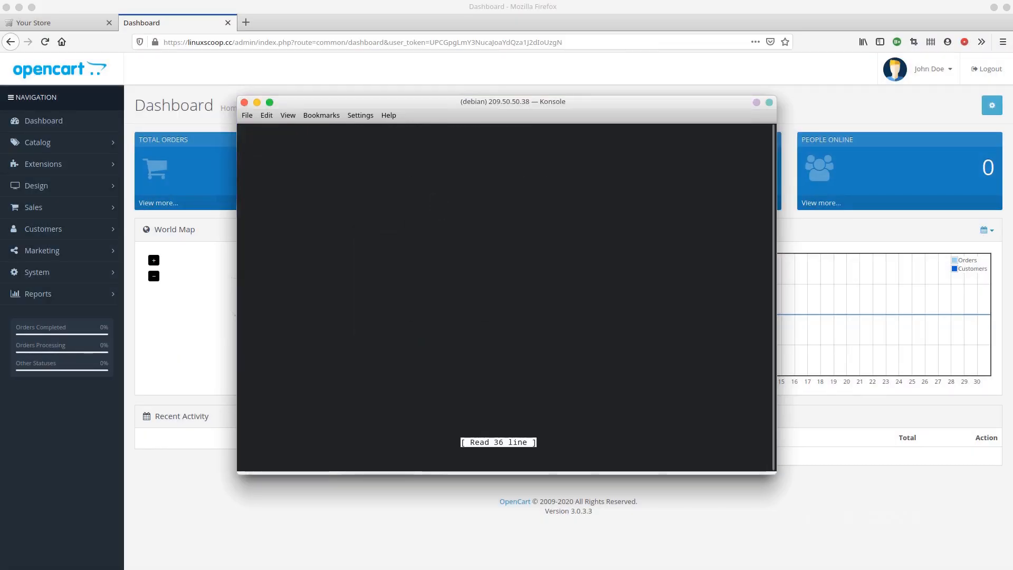
Confirm the admin DIR_STORAGE is /var/www/storage/, exit nano and return to the notes
drag(348, 271, 424, 271)
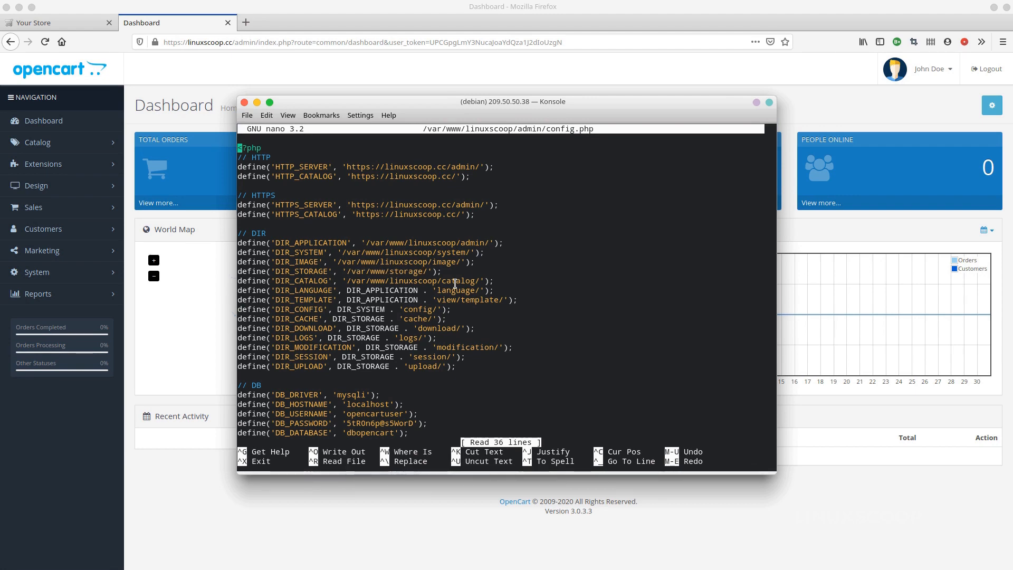
key(ctrl+x)
key(alt+Tab)
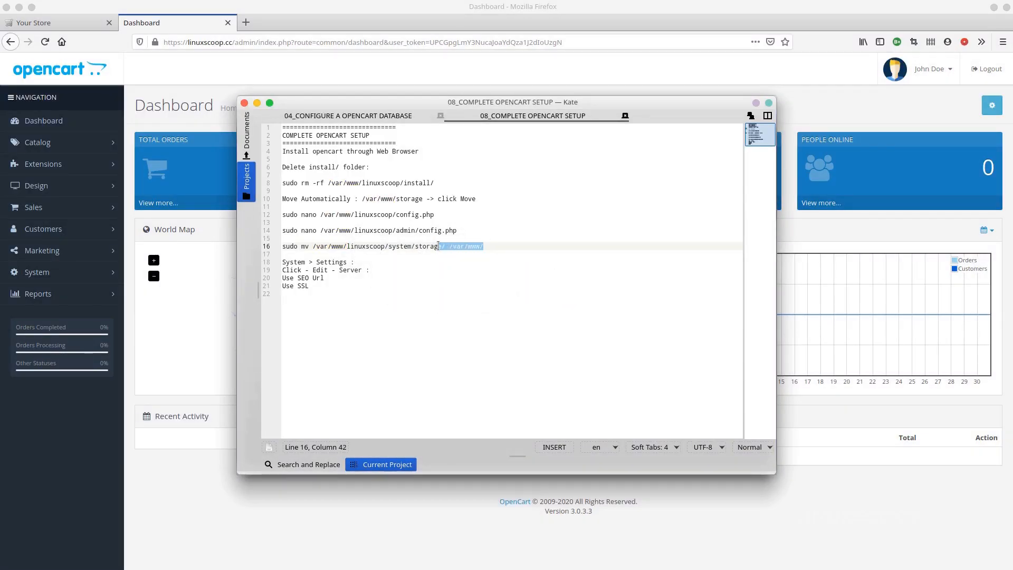
Run the sudo mv storage command in Konsole and list /var/www/ showing storage beside html and linuxscoop
right_click(350, 247)
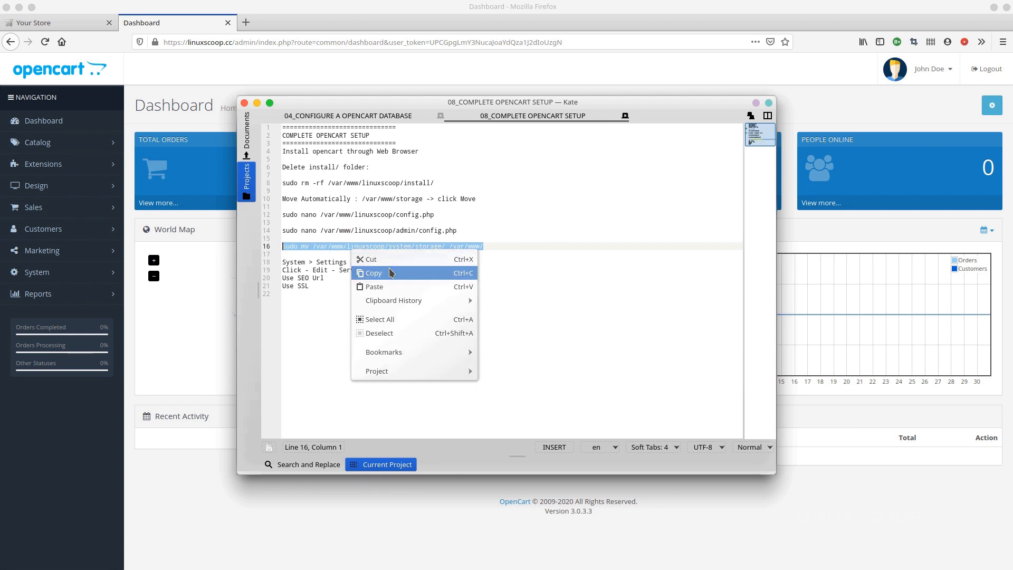
click(379, 270)
click(422, 246)
key(alt+Tab)
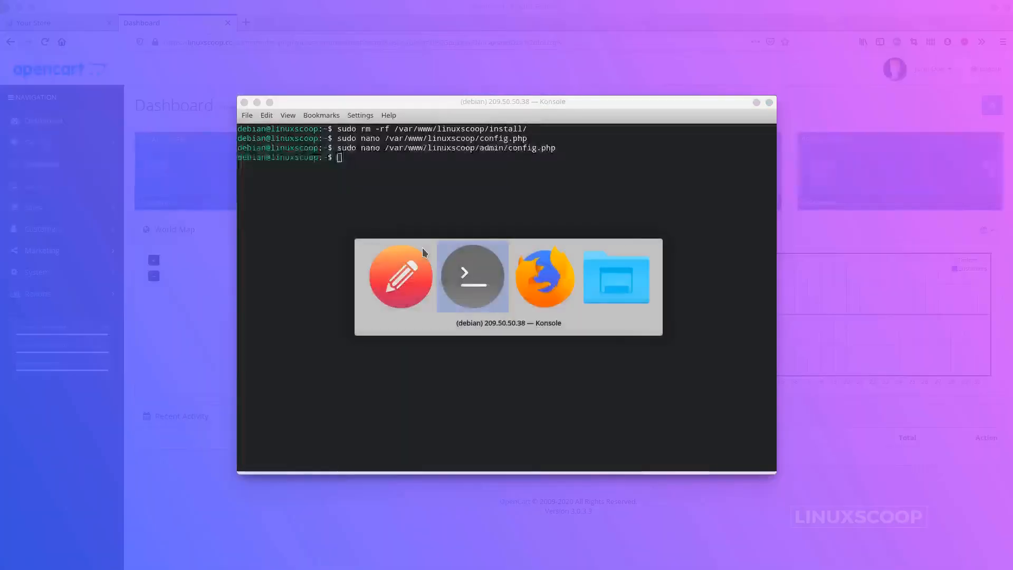
right_click(405, 179)
click(428, 197)
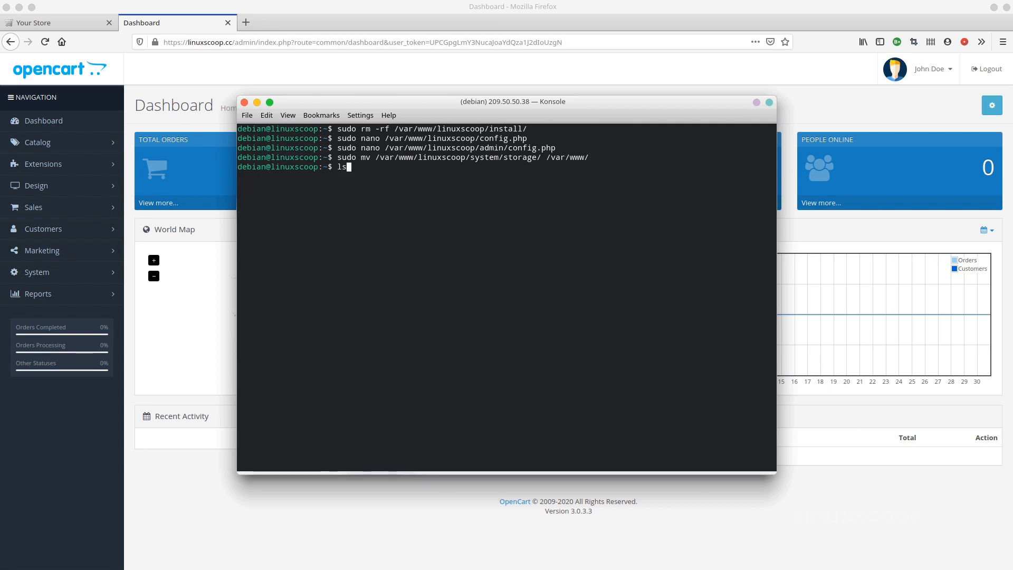
text(/var/ww)
text(w/)
key(Return)
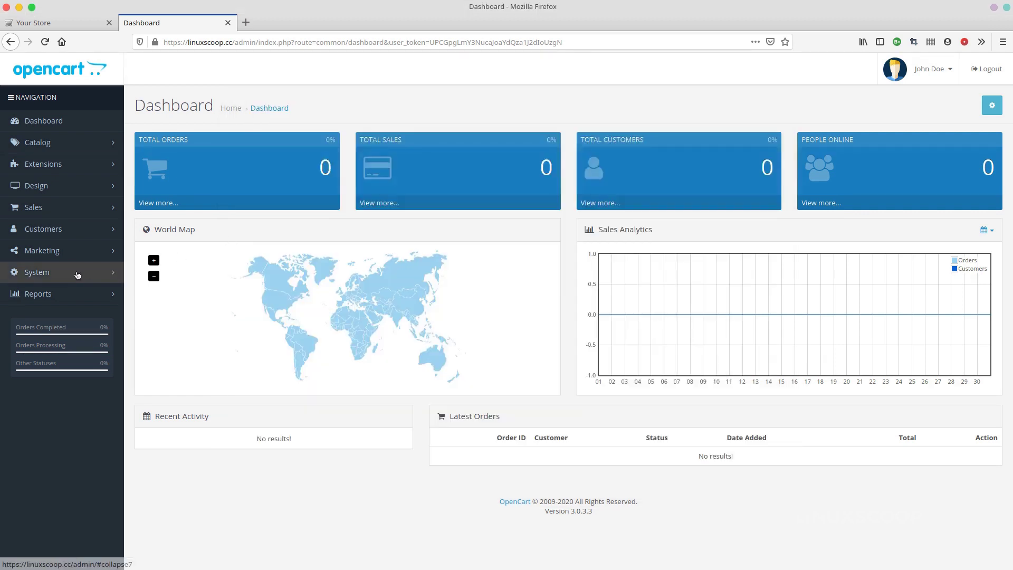
In System > Settings, set the store Meta Title to My Online Store
click(75, 274)
click(74, 290)
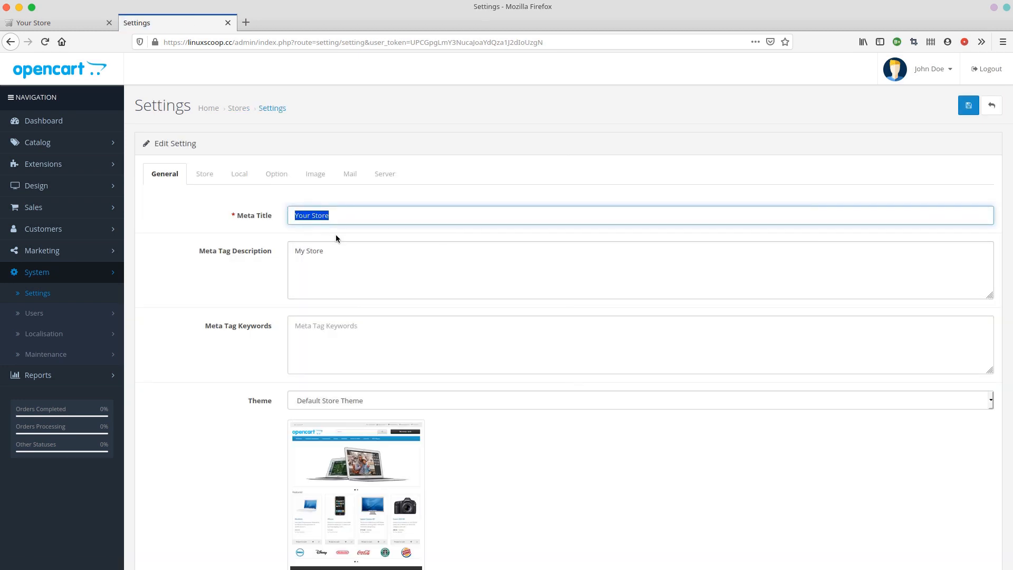
text(My Online)
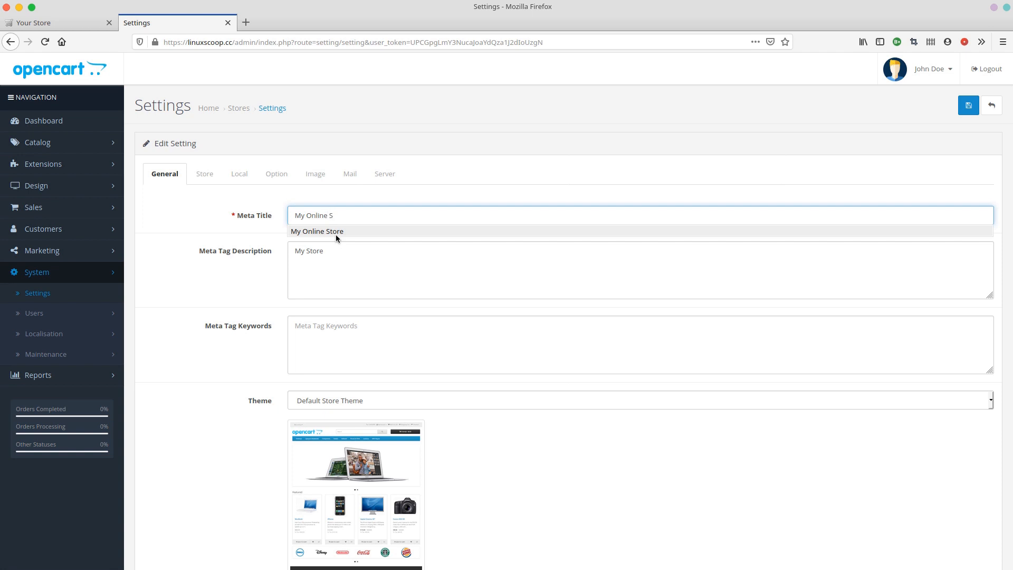
click(335, 234)
On the Server settings set Use SEO URLs and Use SSL to Yes and save
click(315, 173)
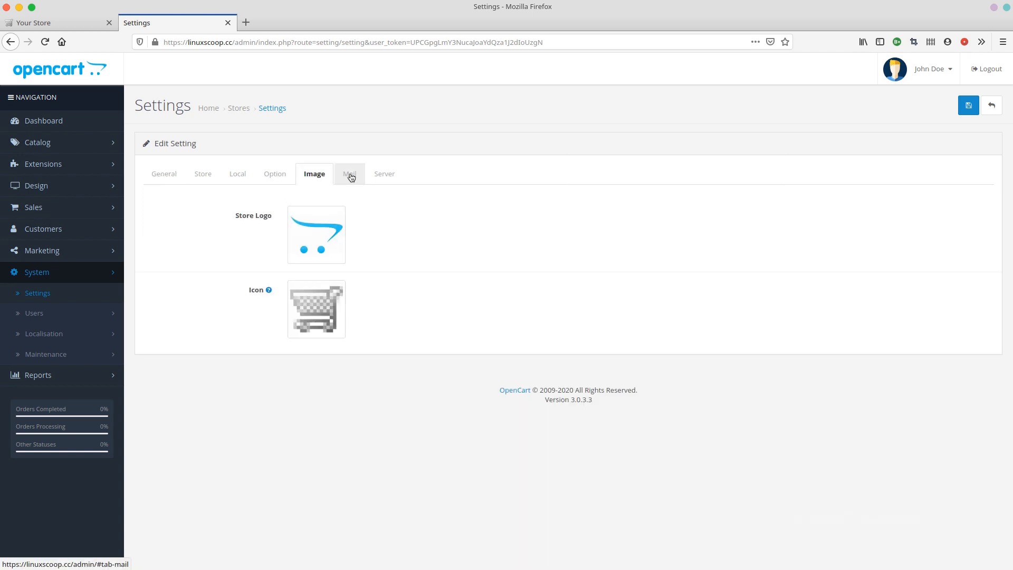
click(350, 173)
click(292, 275)
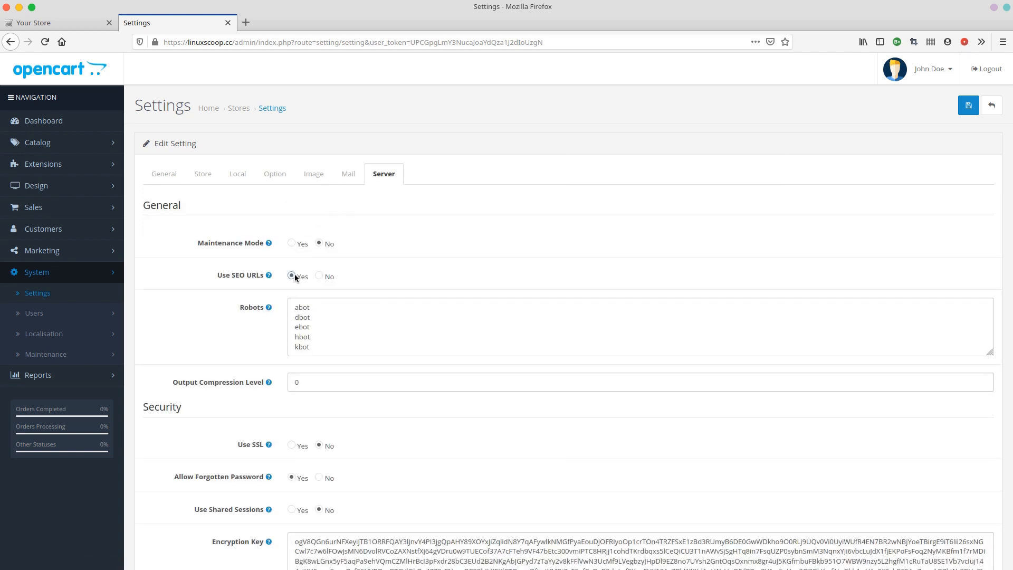
scroll(294, 274, down, 3)
click(292, 324)
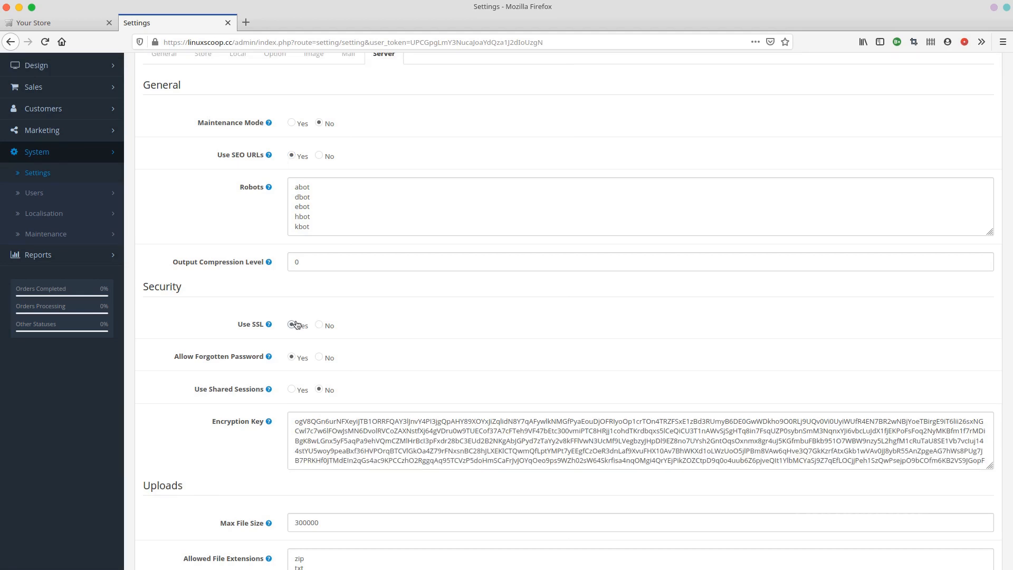
scroll(495, 334, down, 2)
scroll(495, 335, down, 5)
scroll(495, 335, up, 10)
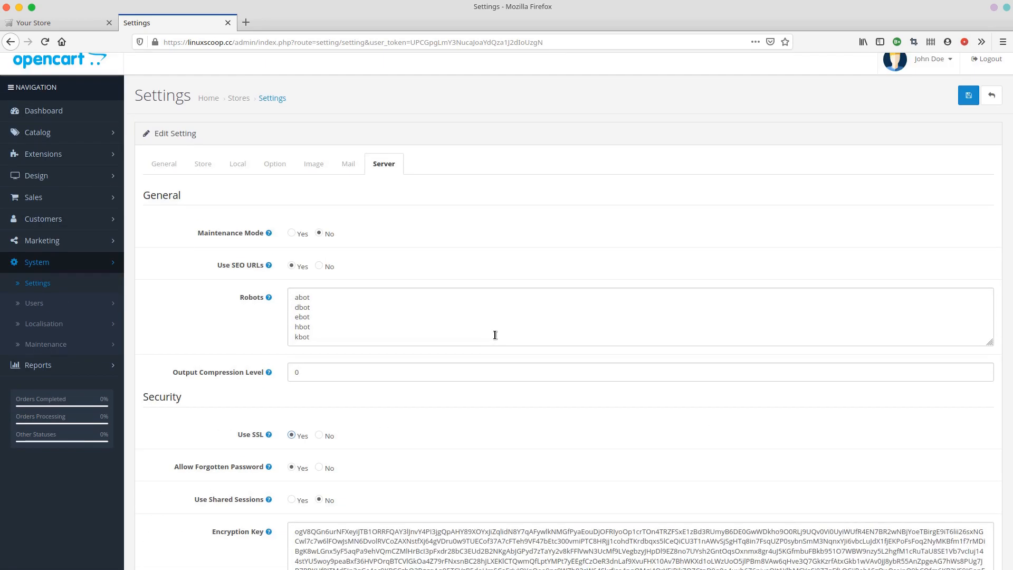
click(961, 108)
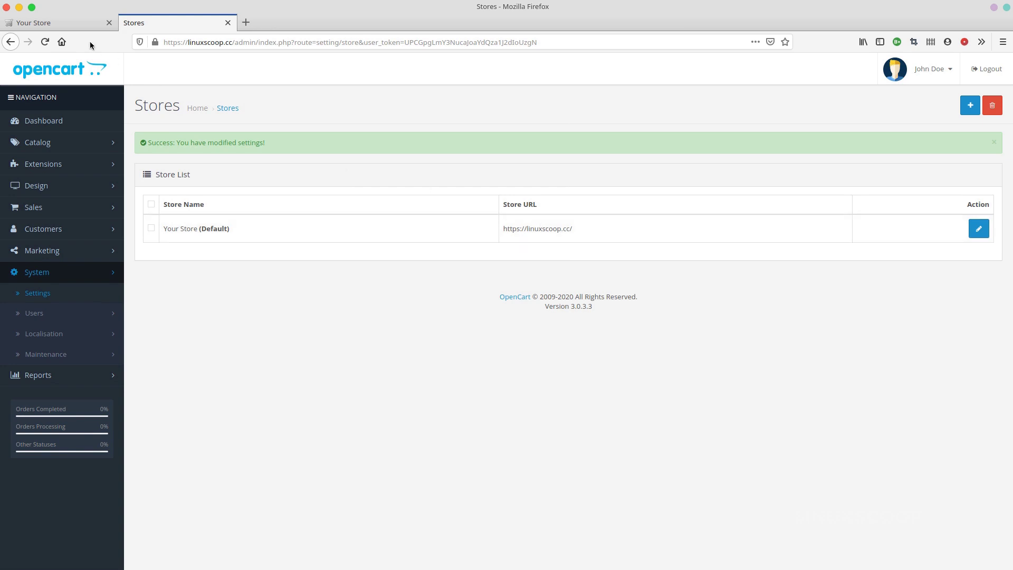
Reload the storefront titled My Online Store and load the MacBook product at /macbook
click(74, 27)
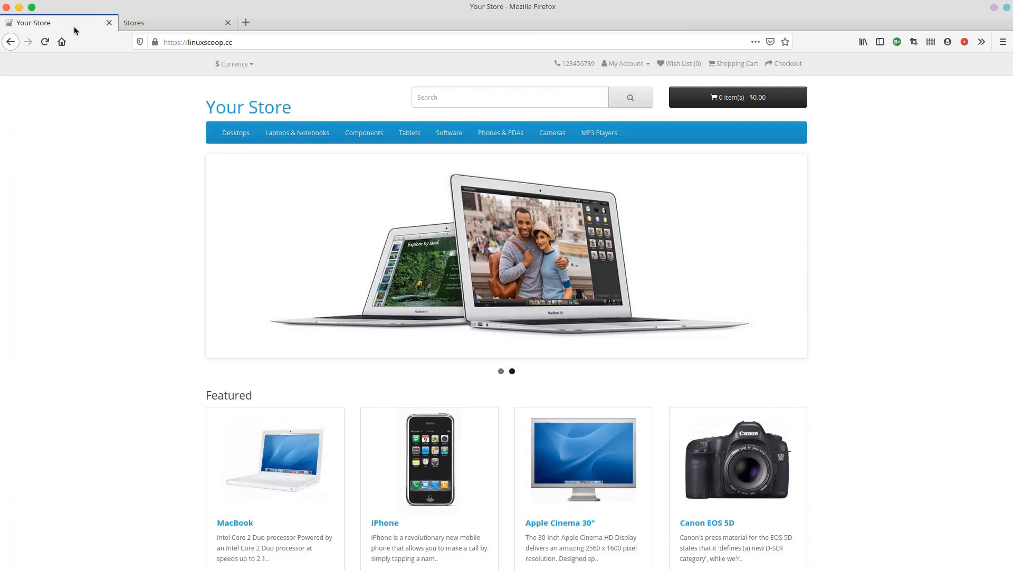
click(45, 42)
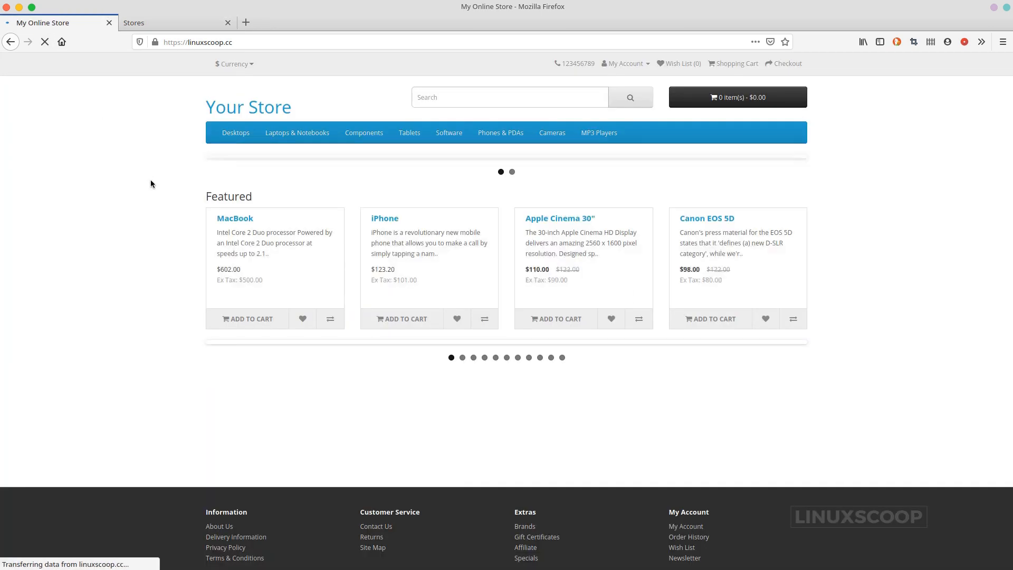
scroll(314, 435, down, 3)
click(246, 404)
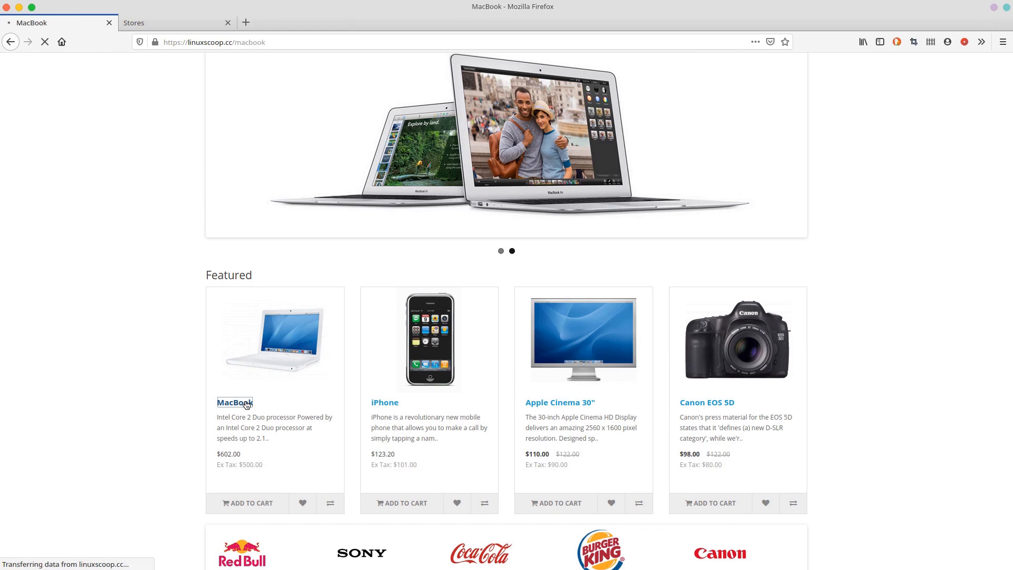
scroll(264, 404, down, 5)
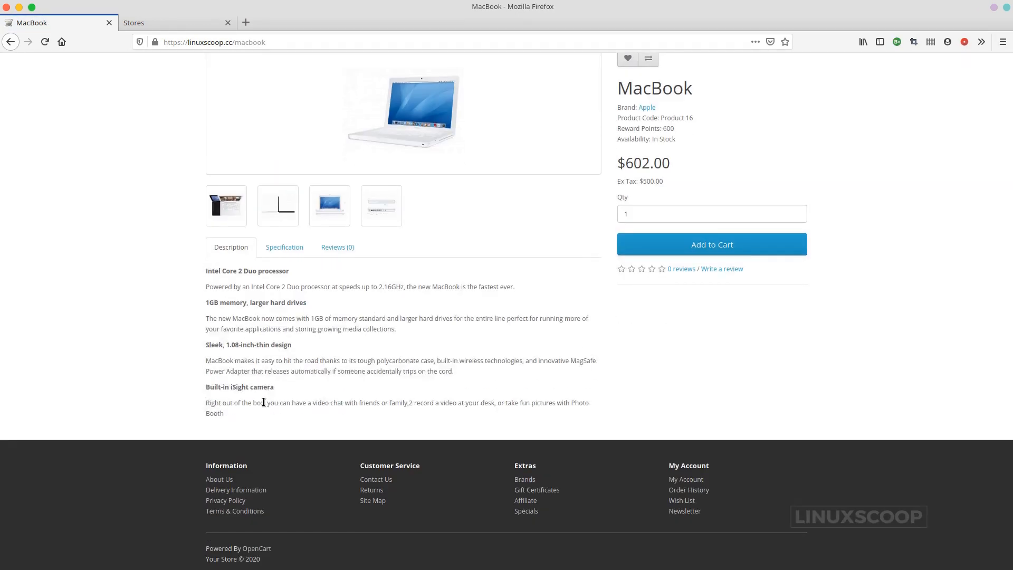
scroll(264, 402, up, 3)
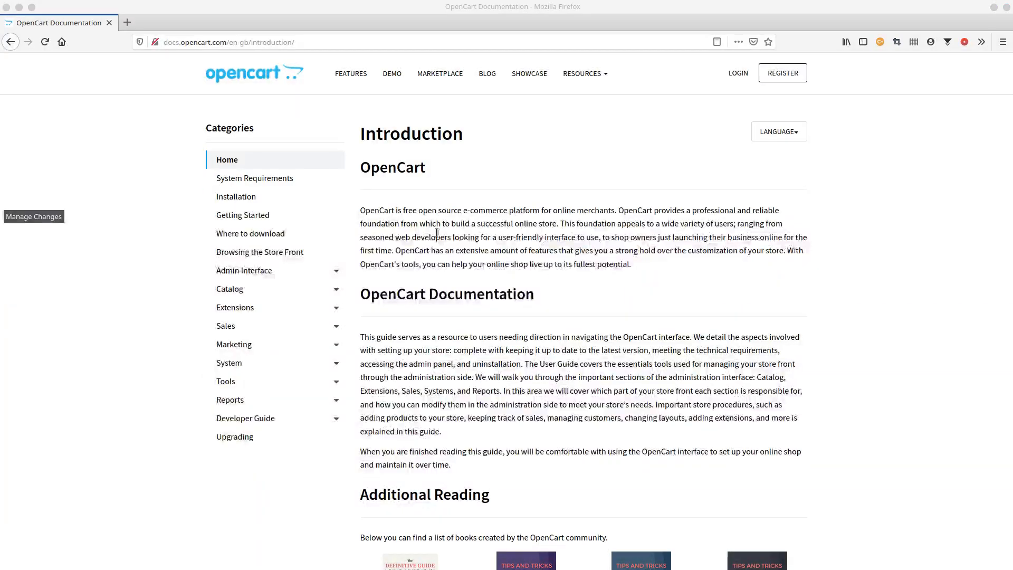
Browse System Requirements and Installation, then read Getting Started down to Payment Gateways
click(230, 181)
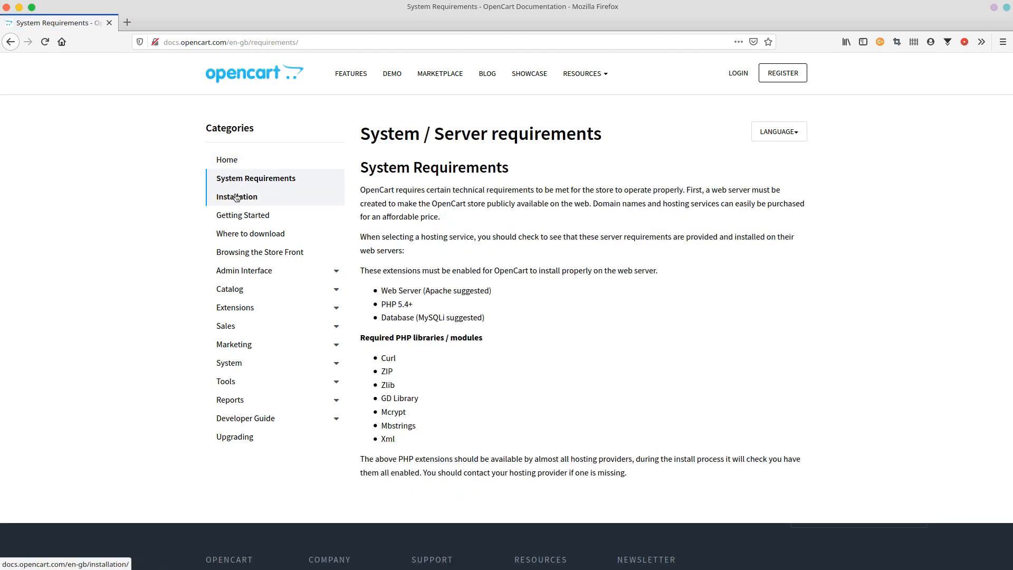
click(234, 198)
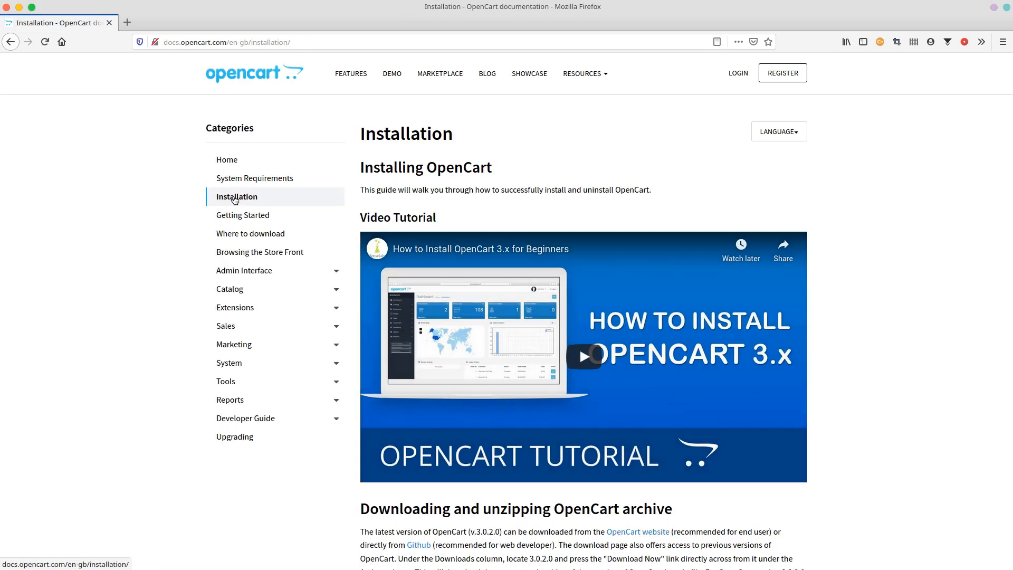
click(234, 215)
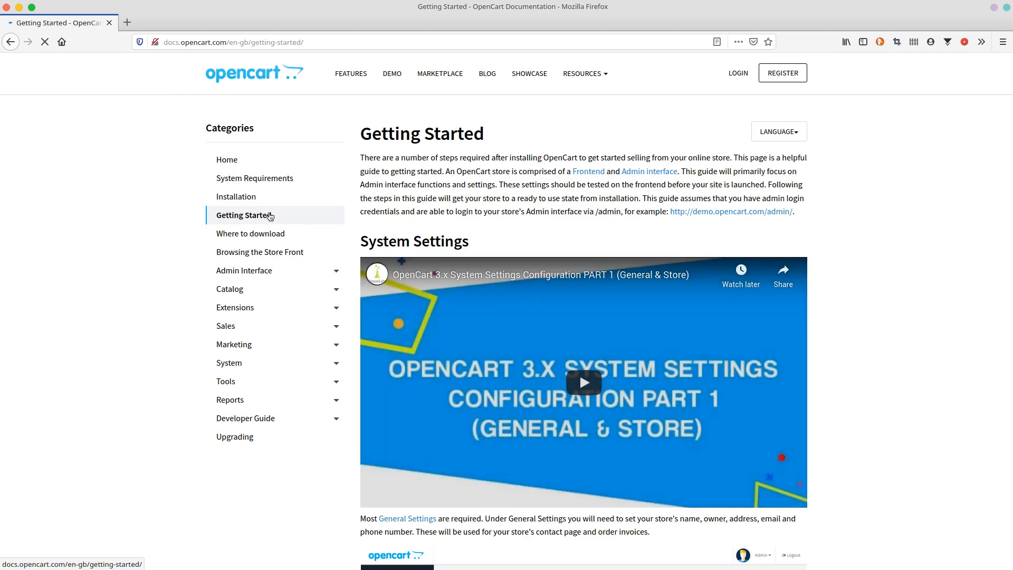
scroll(253, 235, down, 3)
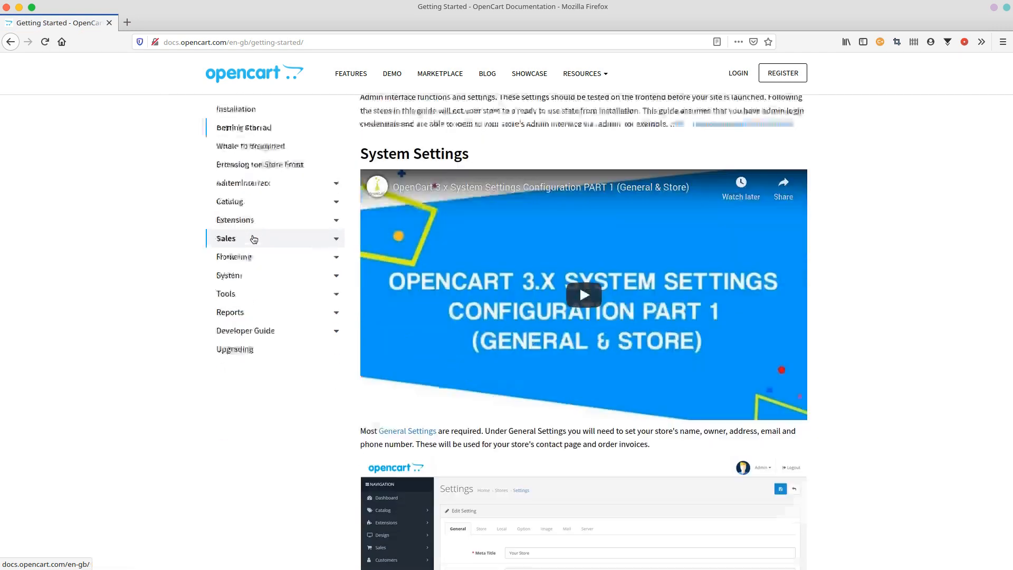
scroll(341, 261, down, 5)
scroll(342, 262, down, 5)
scroll(341, 263, down, 5)
scroll(342, 263, down, 5)
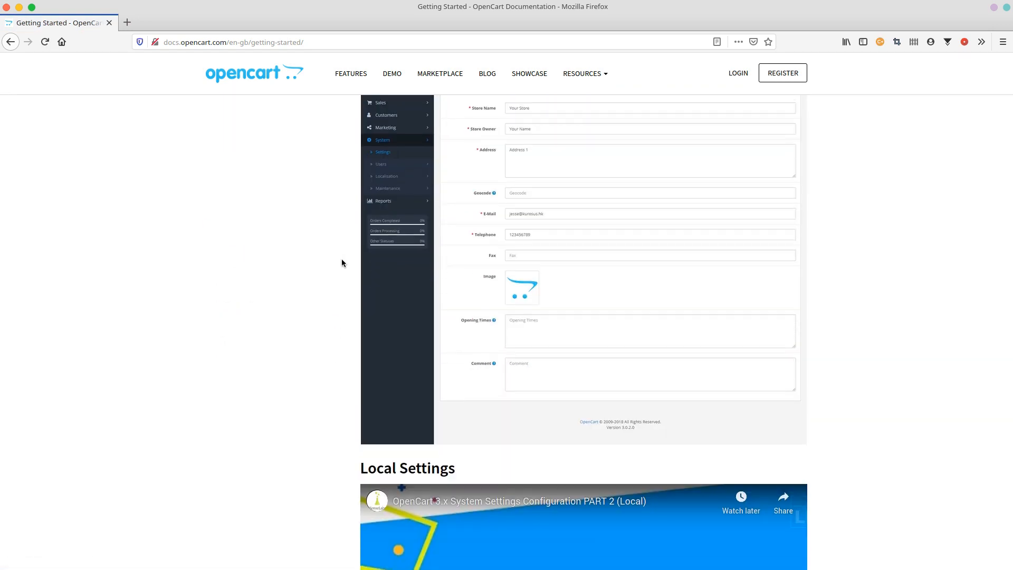
scroll(341, 263, down, 5)
scroll(341, 263, down, 5)
scroll(342, 263, down, 5)
scroll(342, 263, down, 3)
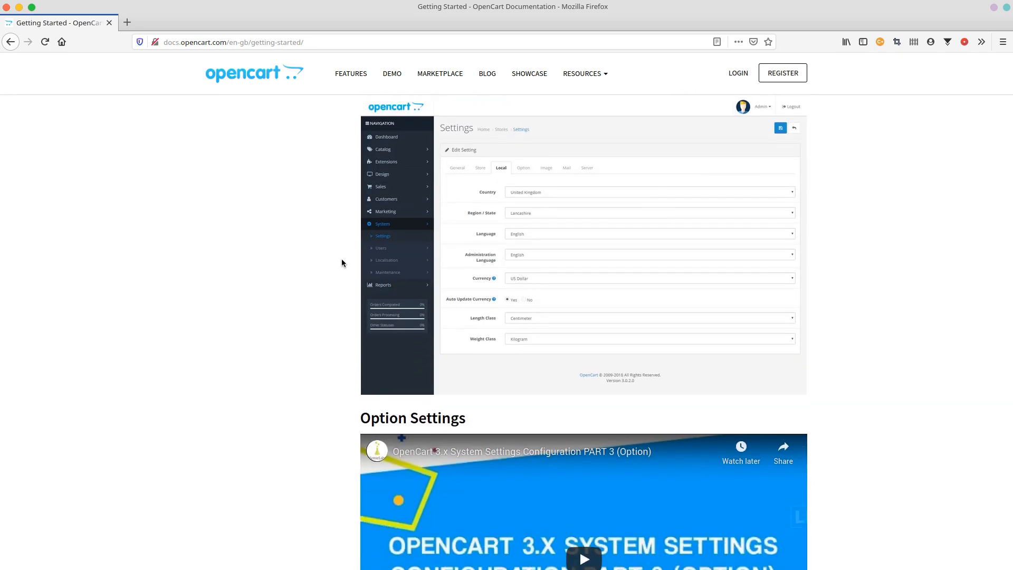
scroll(342, 263, down, 5)
scroll(342, 263, down, 5)
scroll(342, 263, down, 5)
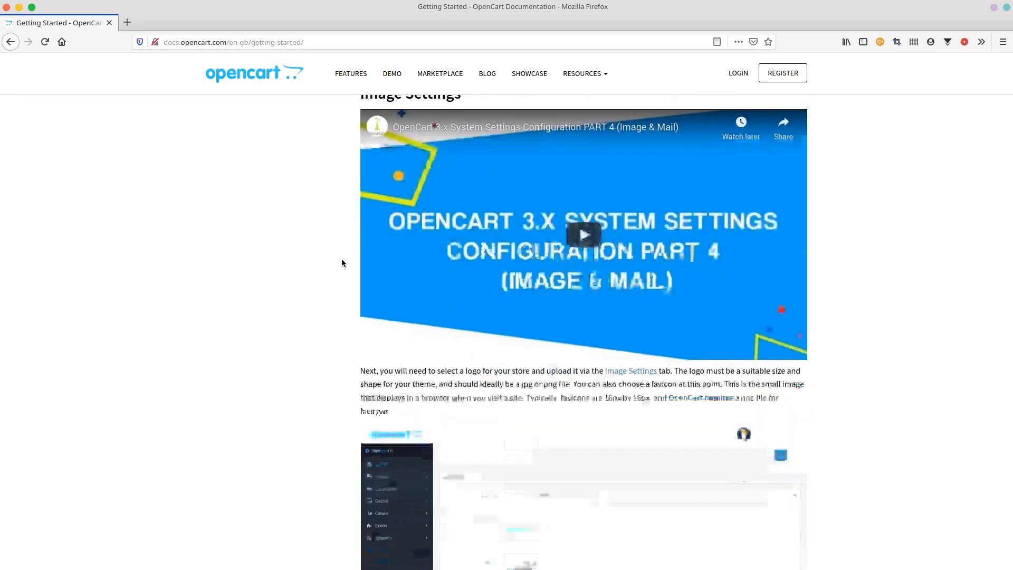
scroll(342, 263, down, 5)
scroll(343, 262, down, 3)
scroll(342, 262, down, 5)
scroll(342, 263, down, 3)
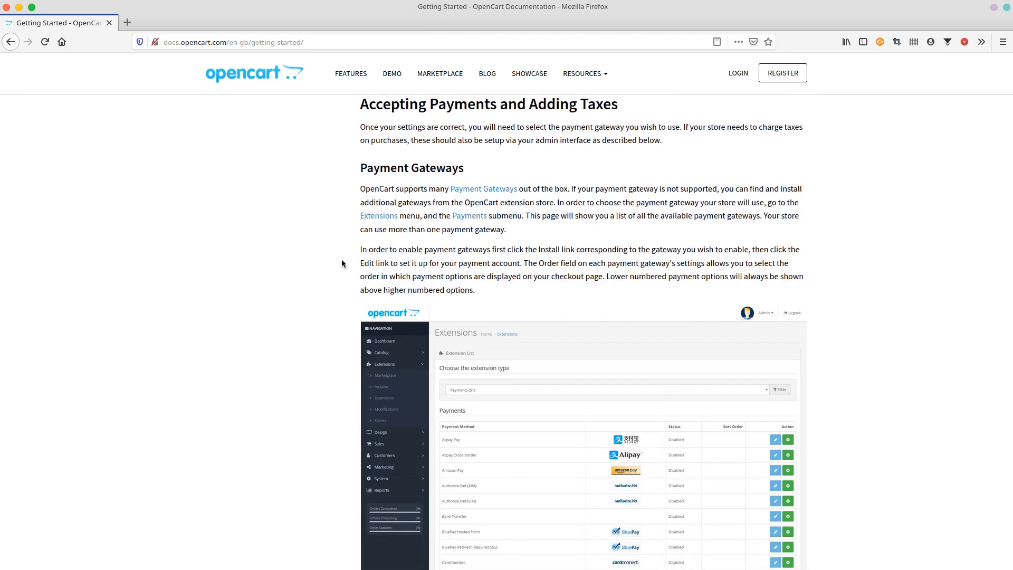